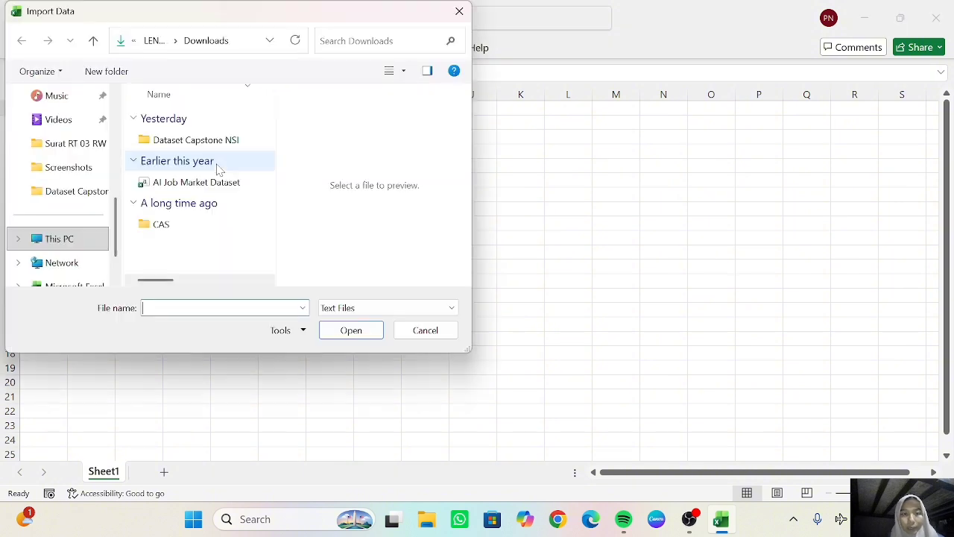
- Import 01_store_master from the Dataset Capstone NSI folder and open it for transformation in Power Query
click(221, 149)
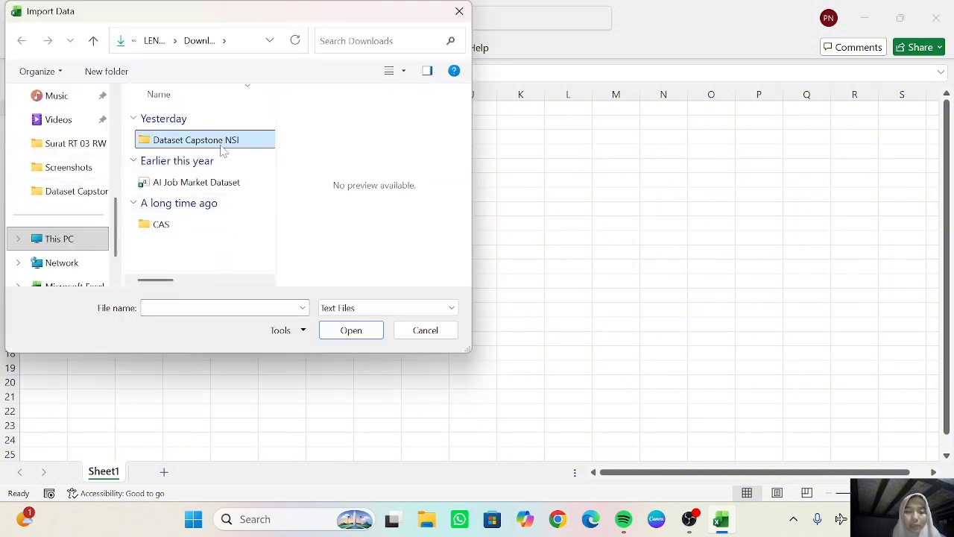
click(334, 331)
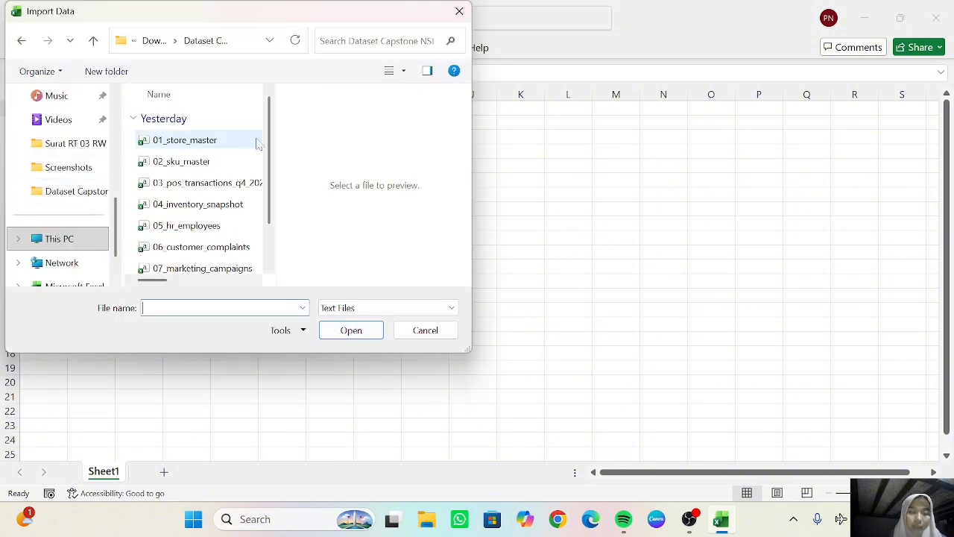
mouse_move(268, 139)
mouse_down()
mouse_move(267, 176)
mouse_move(263, 139)
mouse_up()
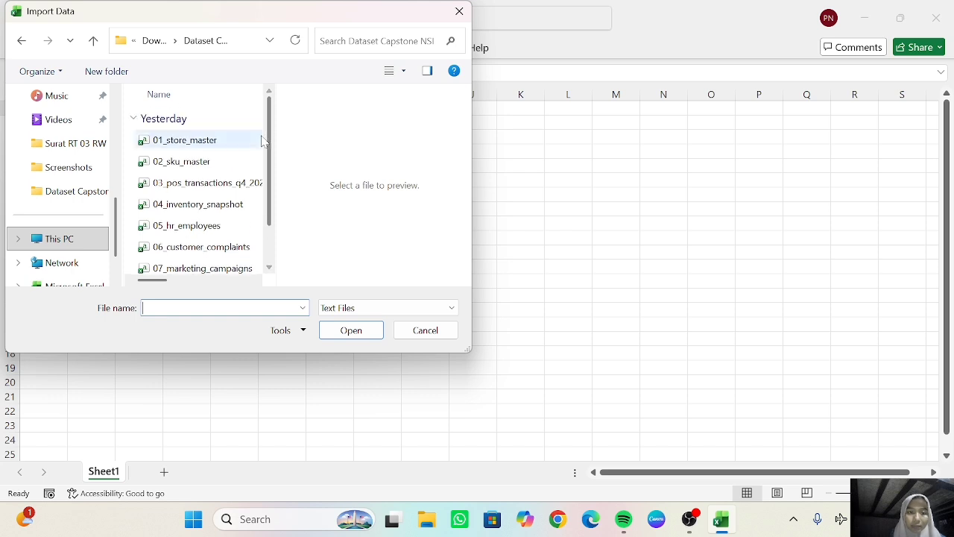
click(213, 145)
click(336, 334)
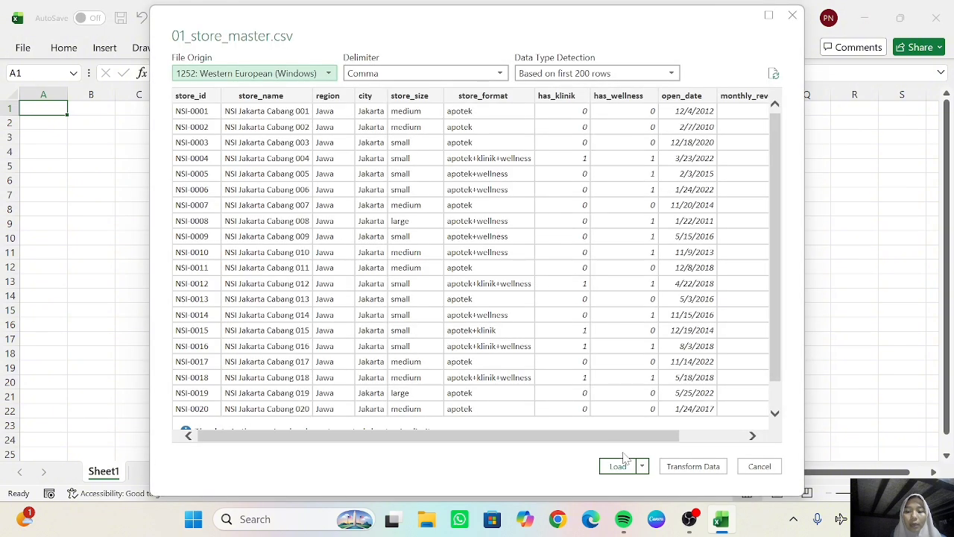
click(680, 468)
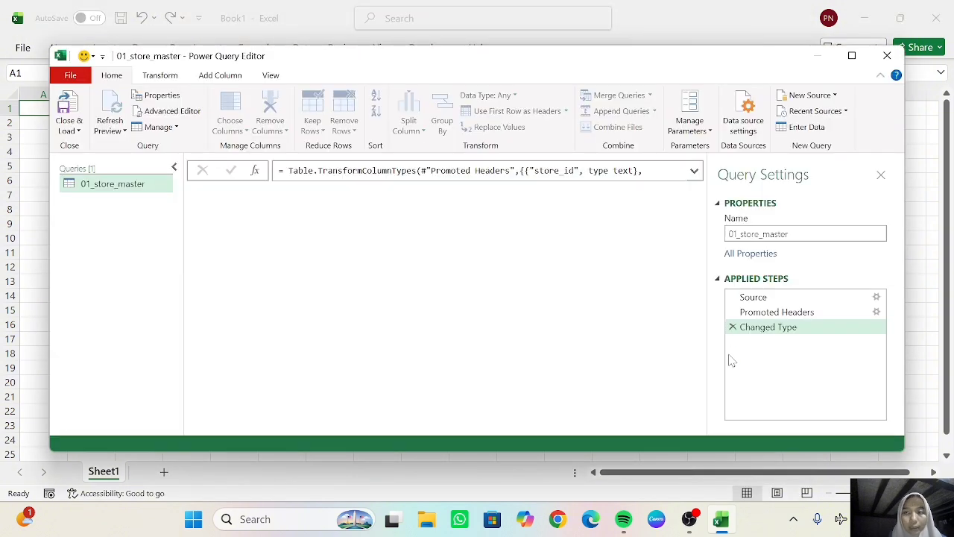
- Add the 02_sku_master text file to Power Query as a new source
click(812, 95)
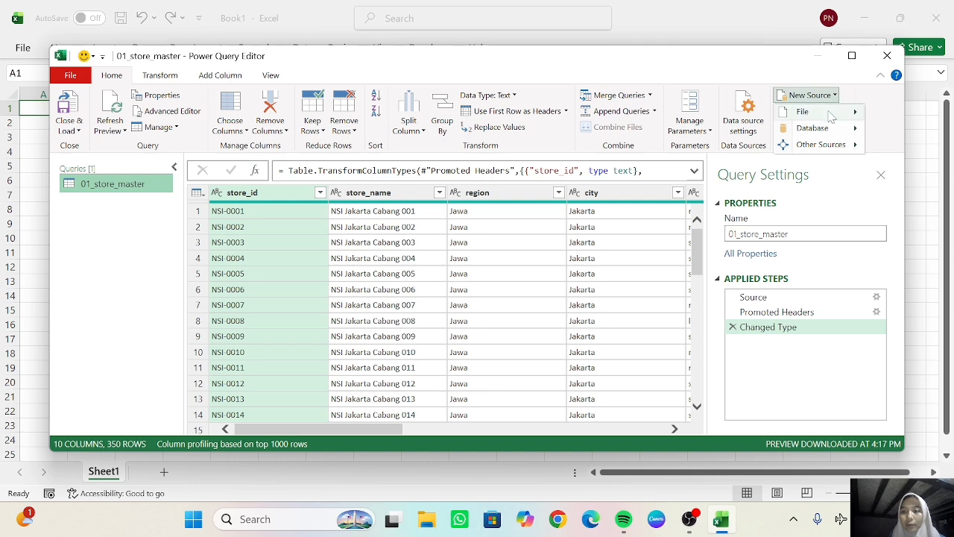
mouse_move(812, 111)
click(731, 155)
click(182, 161)
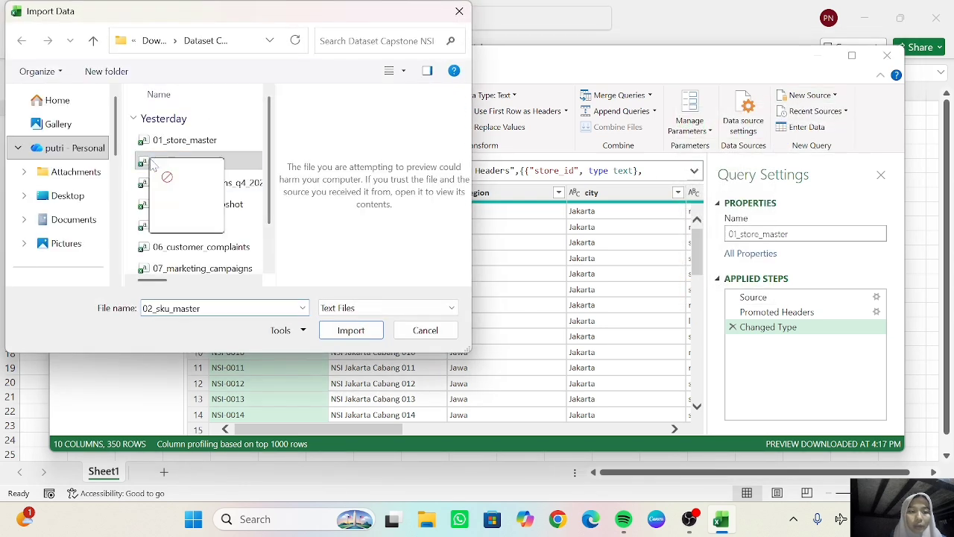
click(348, 332)
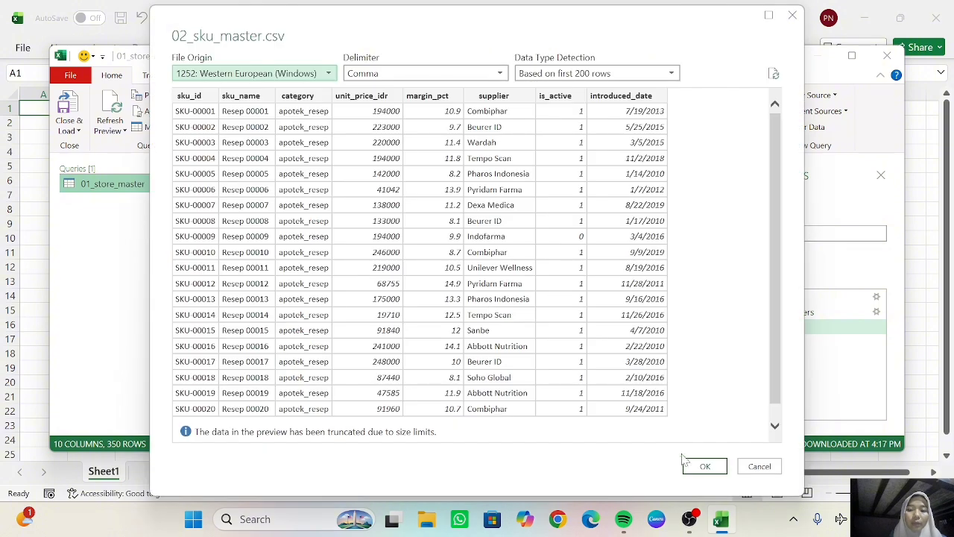
click(702, 466)
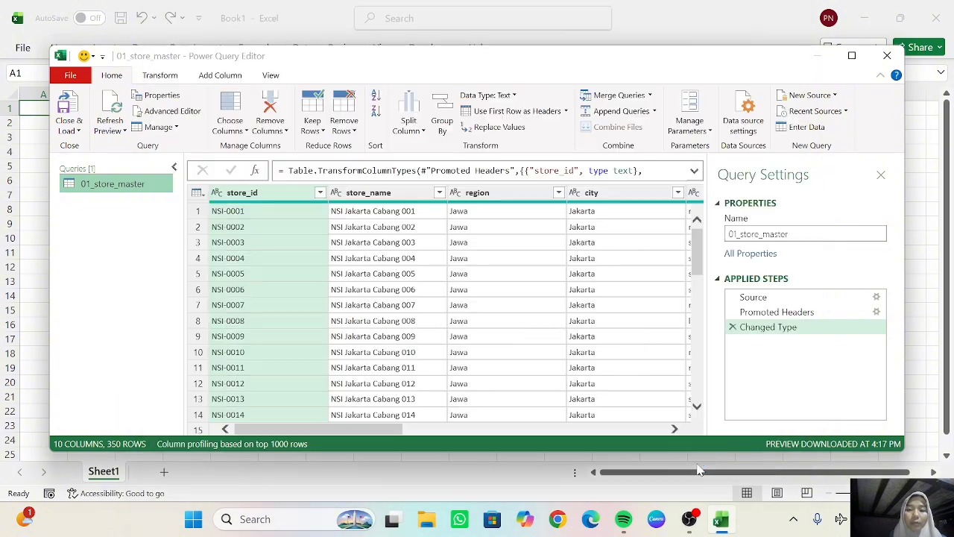
- Add the 03_pos_transactions_q4_2025 file to Power Query as another new source
click(810, 96)
mouse_move(801, 112)
click(727, 145)
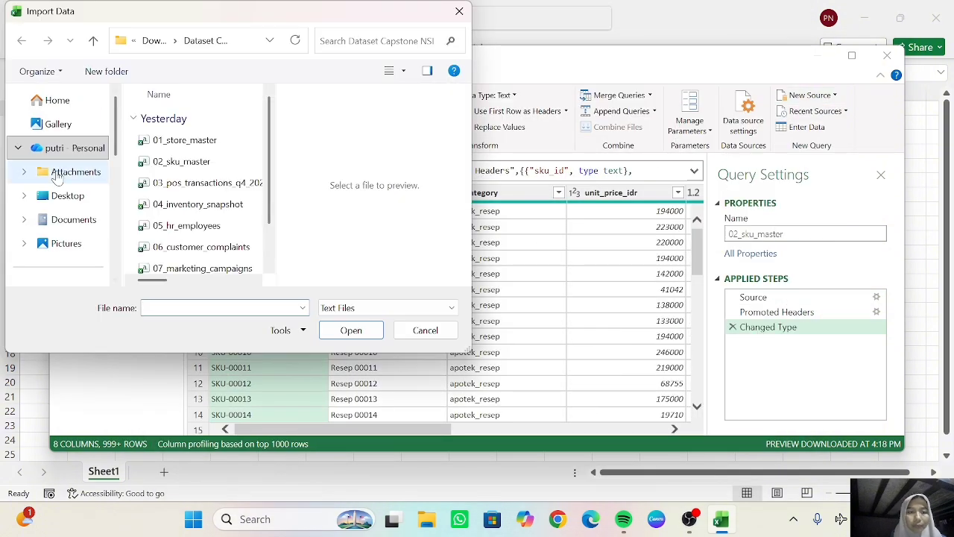
click(198, 183)
click(349, 331)
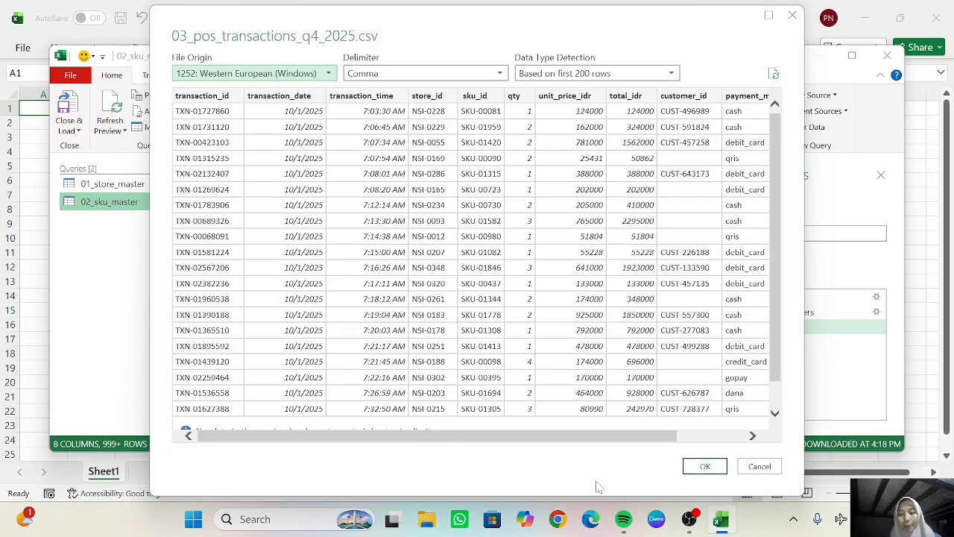
click(705, 466)
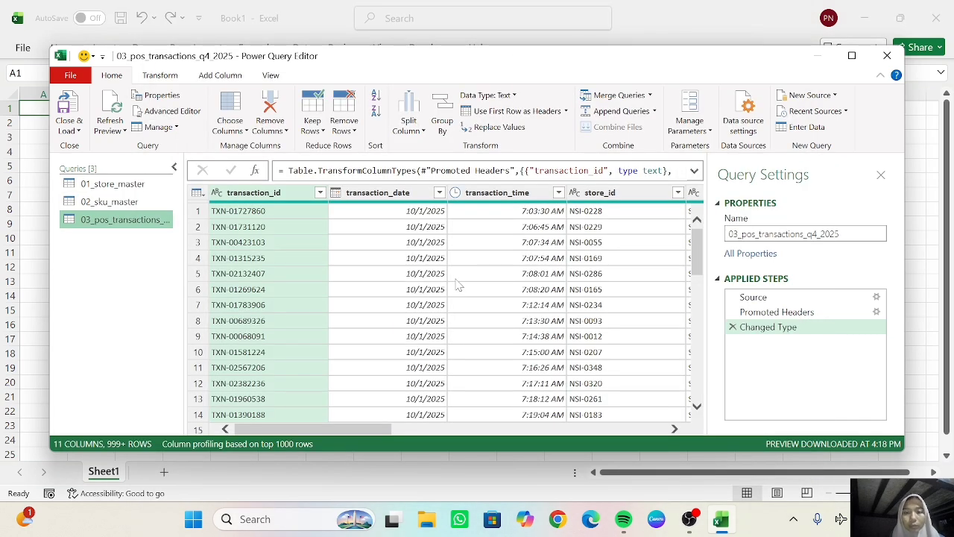
- Append 03_pos_transactions_q4_2025, 02_sku_master and 01_store_master into a new query using the three-or-more-tables option
click(654, 111)
click(652, 150)
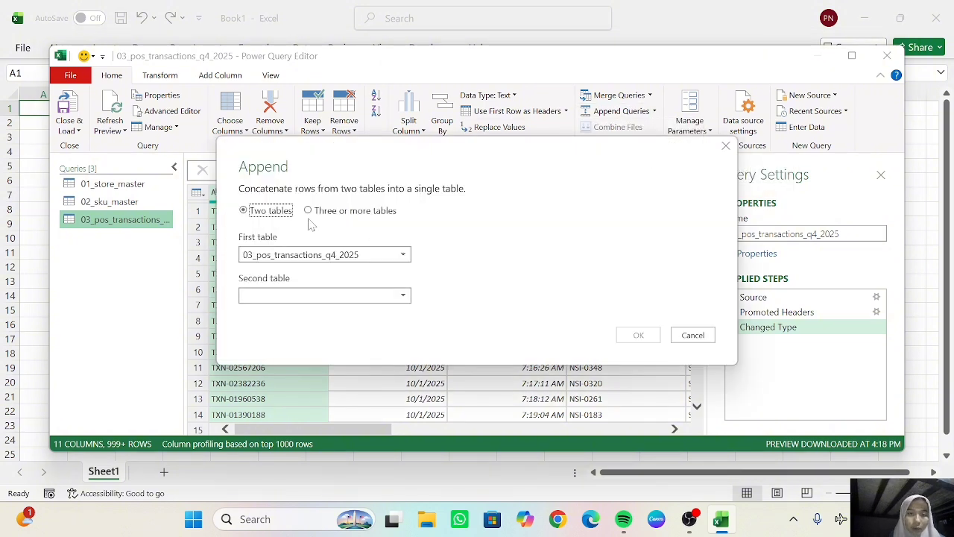
click(308, 211)
click(280, 272)
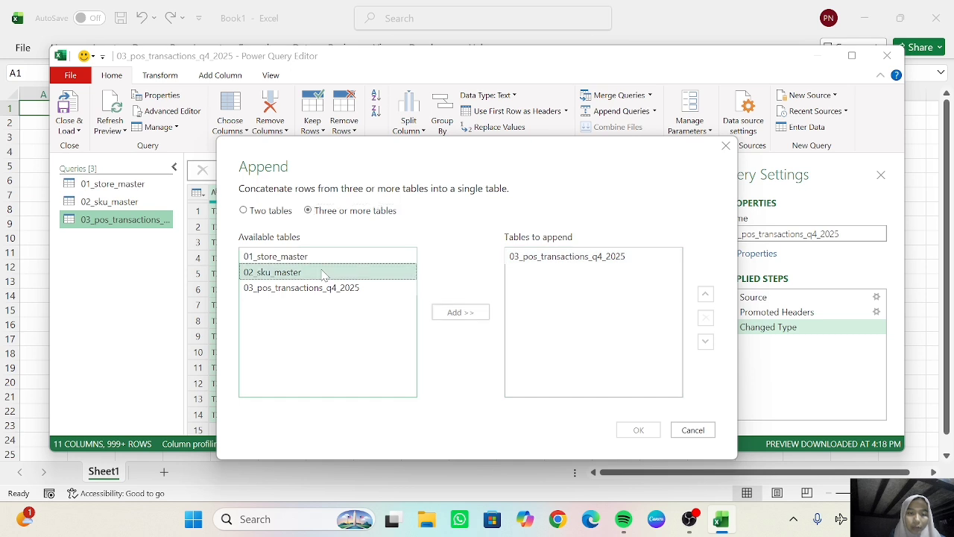
click(452, 313)
click(313, 257)
click(451, 312)
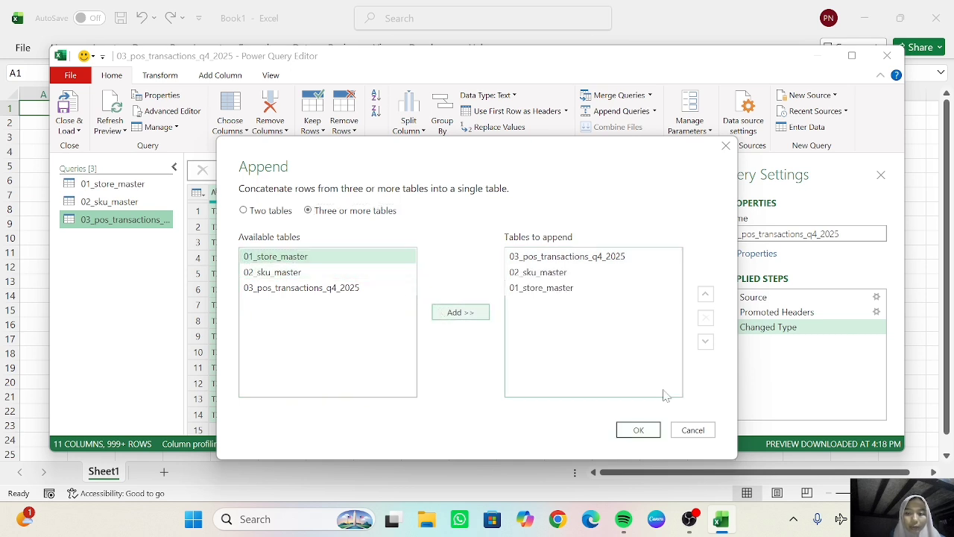
click(637, 431)
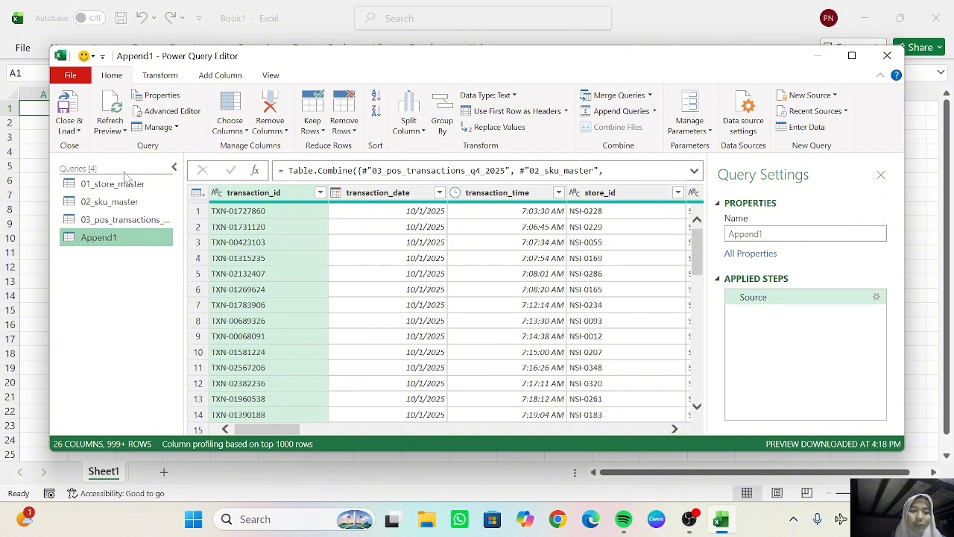
- Close the query editor and load all queries into the workbook, then hide the list of queries and connections
click(70, 112)
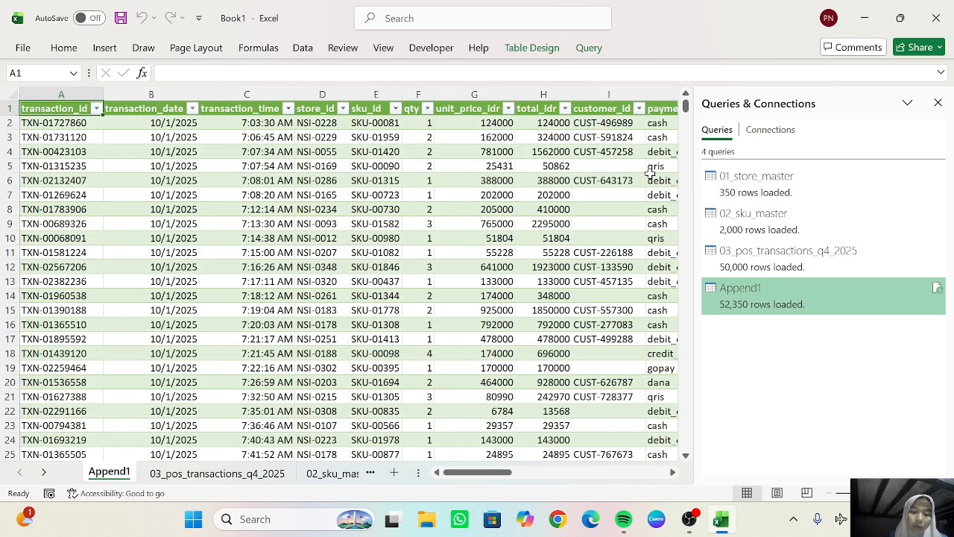
double_click(44, 473)
click(19, 473)
click(20, 472)
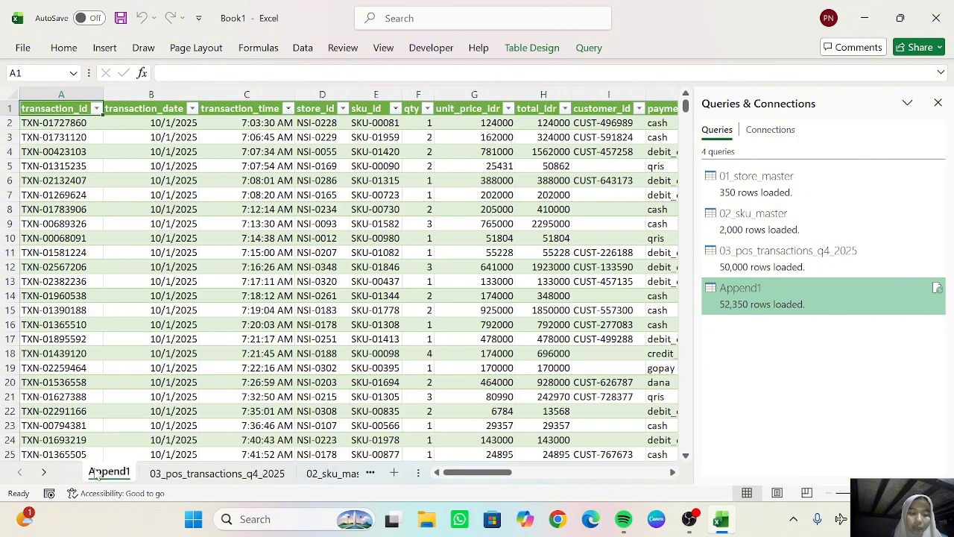
click(938, 102)
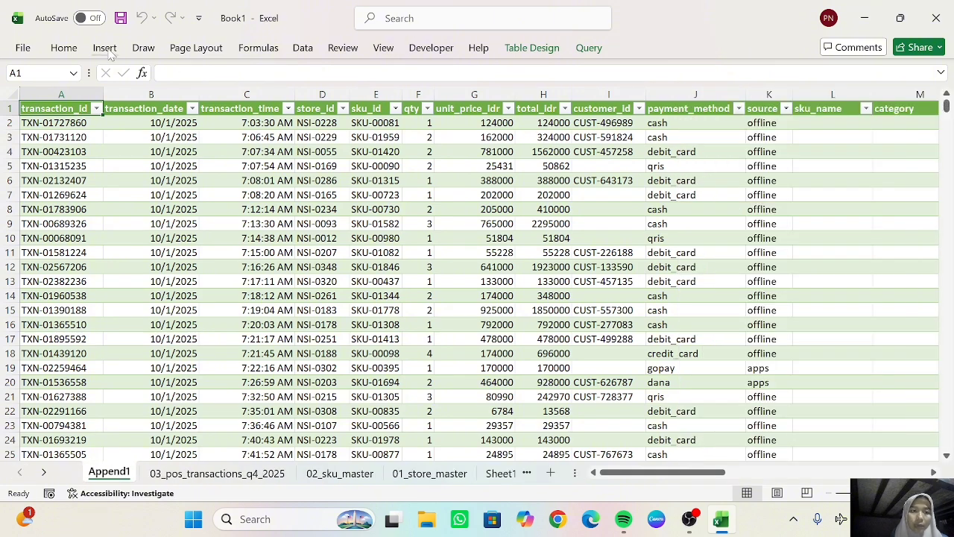
- Create a PivotTable from the Append1 table on a new worksheet
click(104, 48)
click(37, 95)
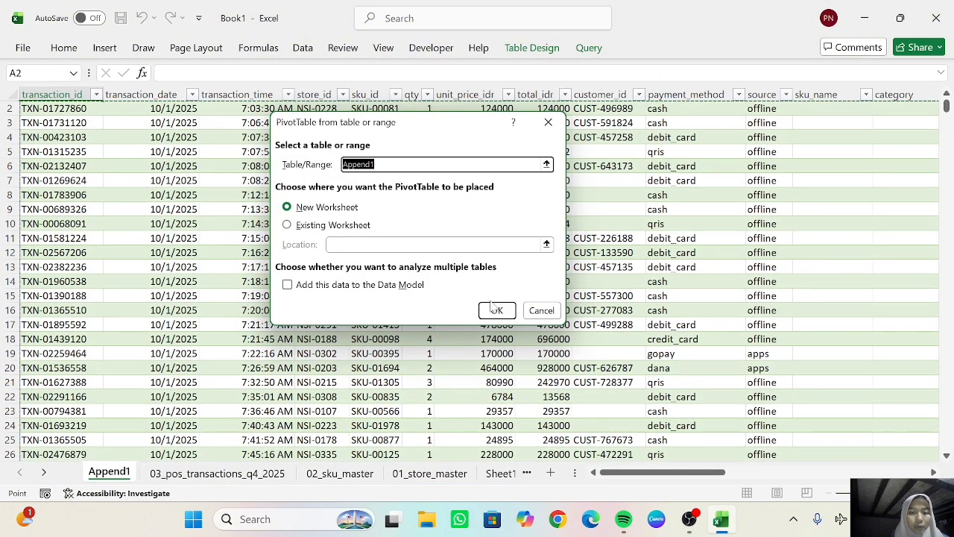
click(495, 310)
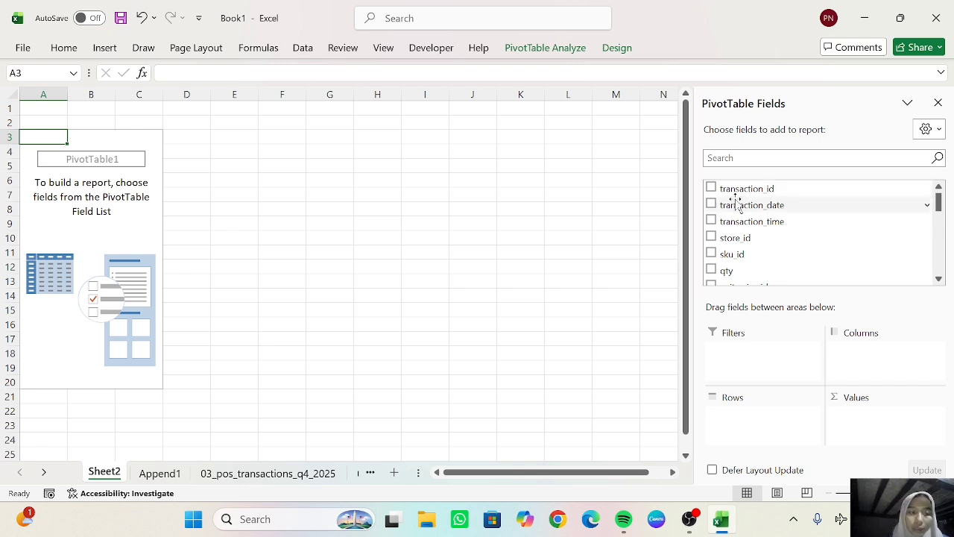
- Find the monthly_revenue_baseline_jt field and add it to the PivotTable's values
click(816, 159)
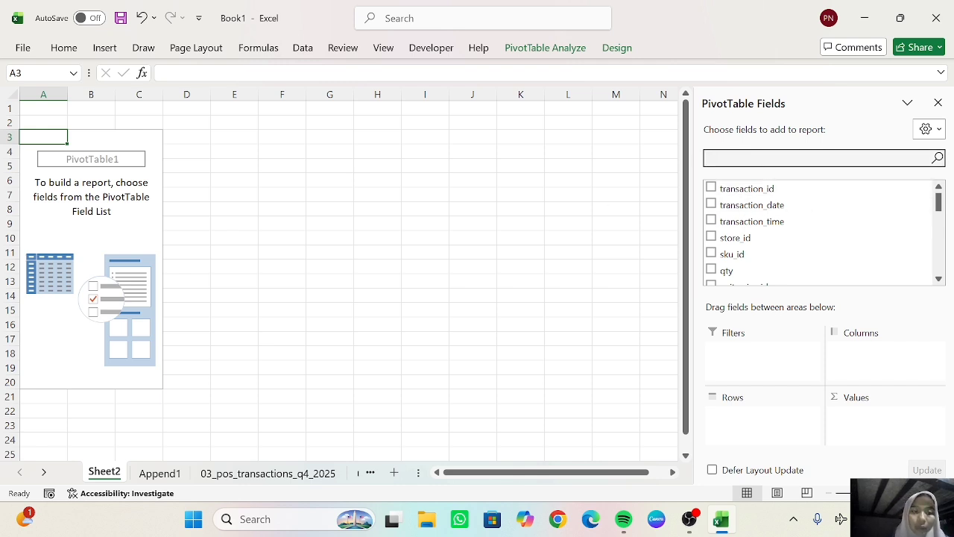
text(MONT)
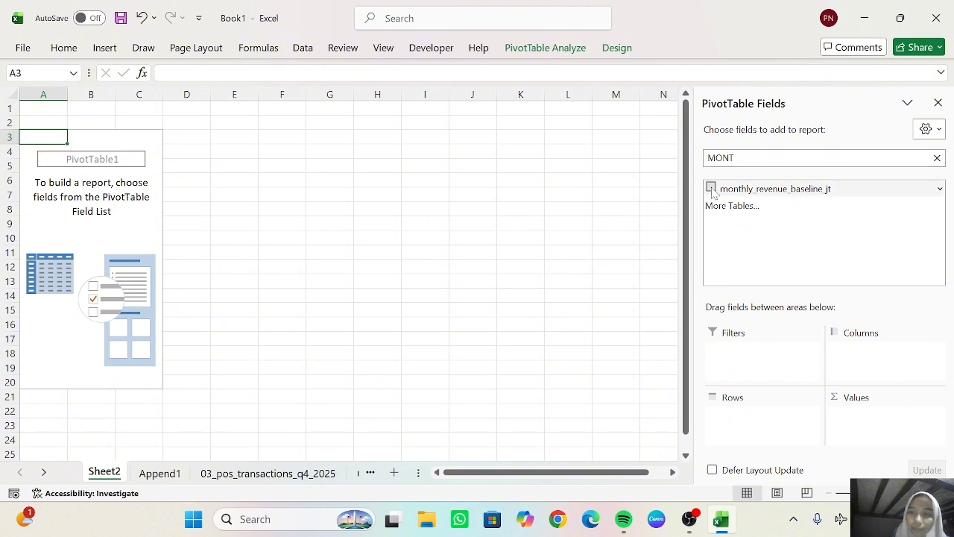
click(711, 188)
- Find the open_date field and add it to the PivotTable's rows
click(938, 158)
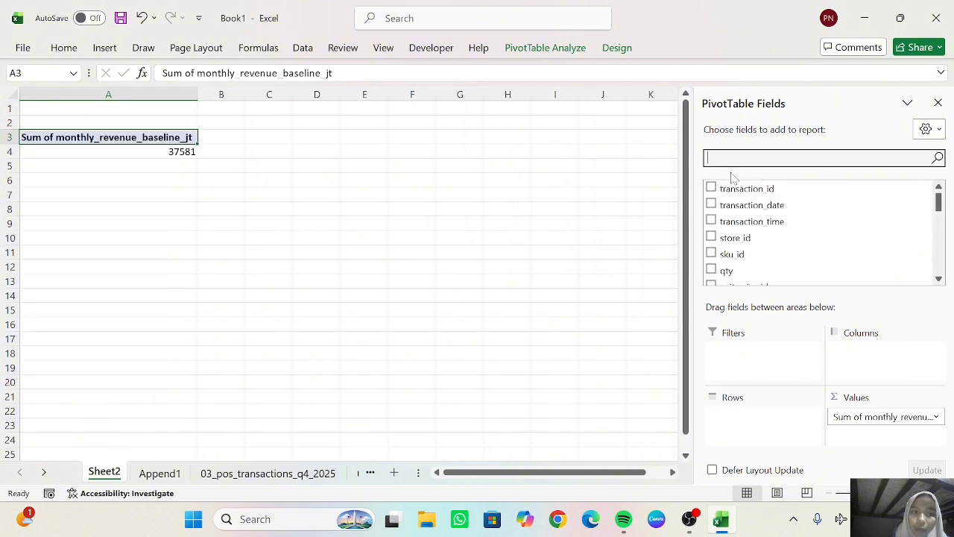
text(OPEN)
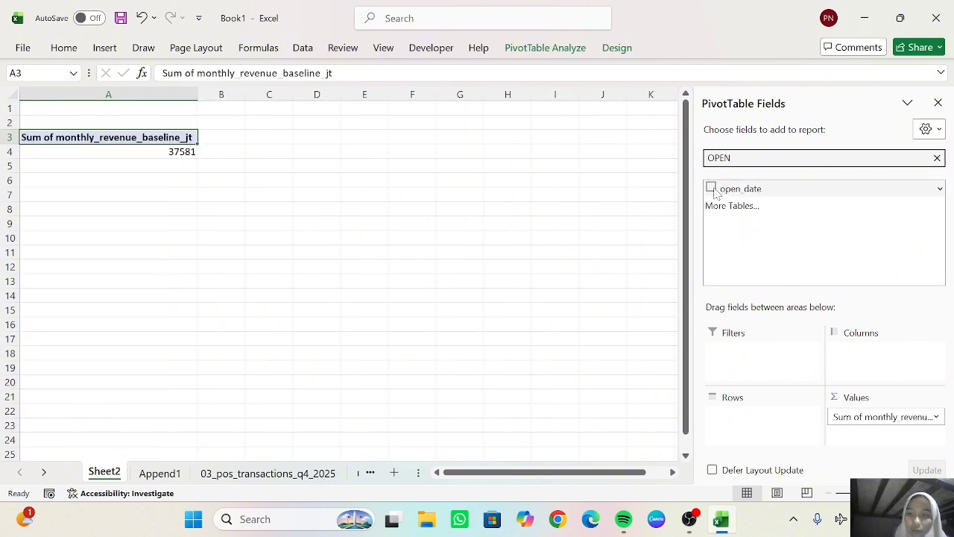
click(711, 189)
click(814, 439)
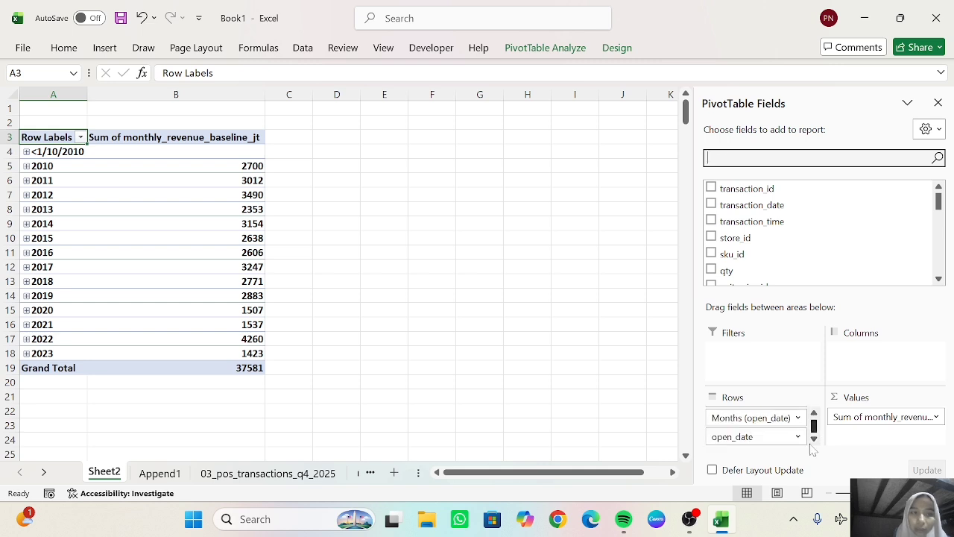
click(80, 137)
click(80, 139)
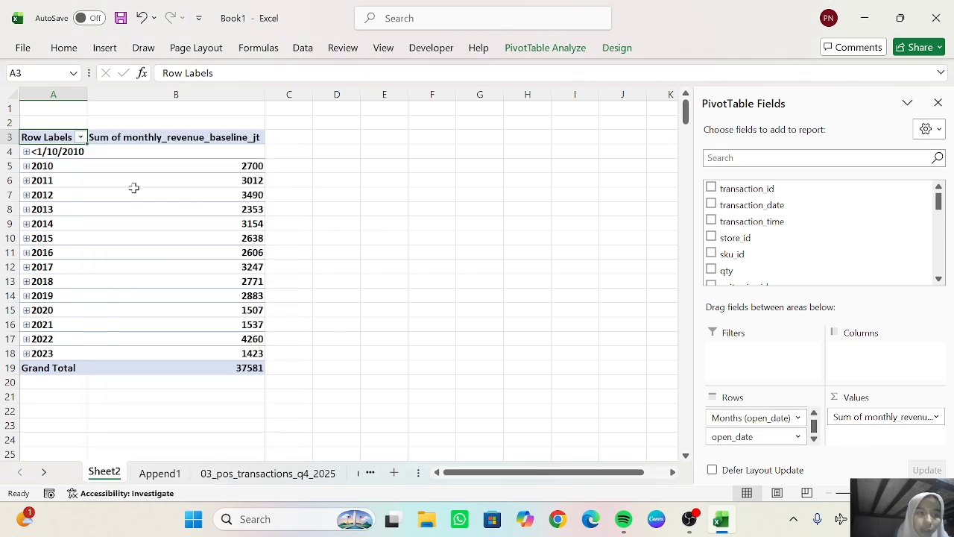
- Change the grouping of the PivotTable's open_date rows to Months only
click(73, 166)
right_click(77, 167)
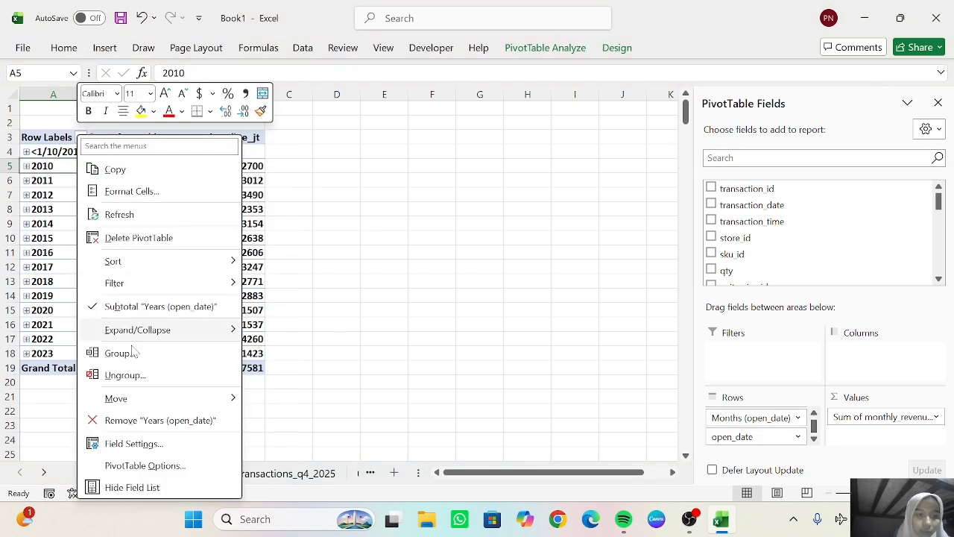
click(112, 352)
click(92, 378)
click(92, 385)
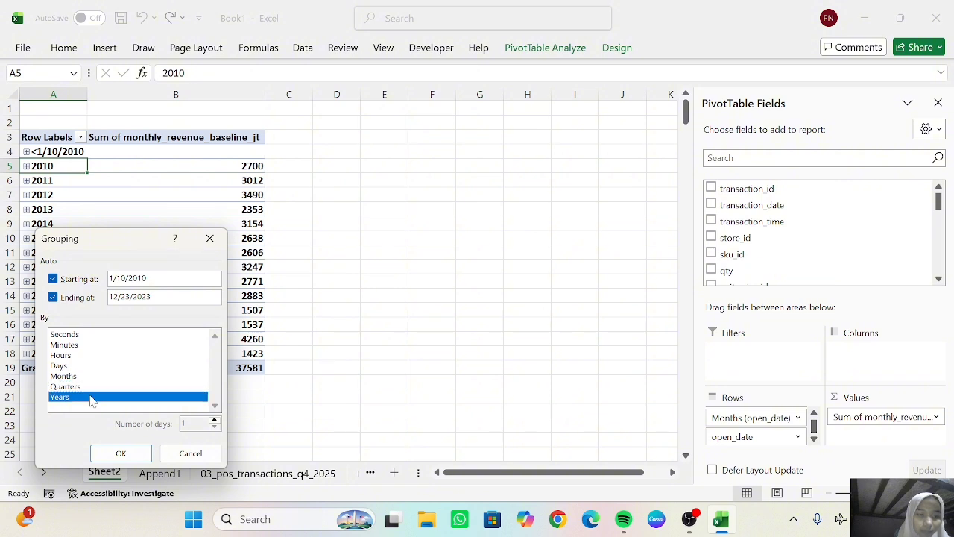
click(90, 396)
click(89, 378)
click(133, 452)
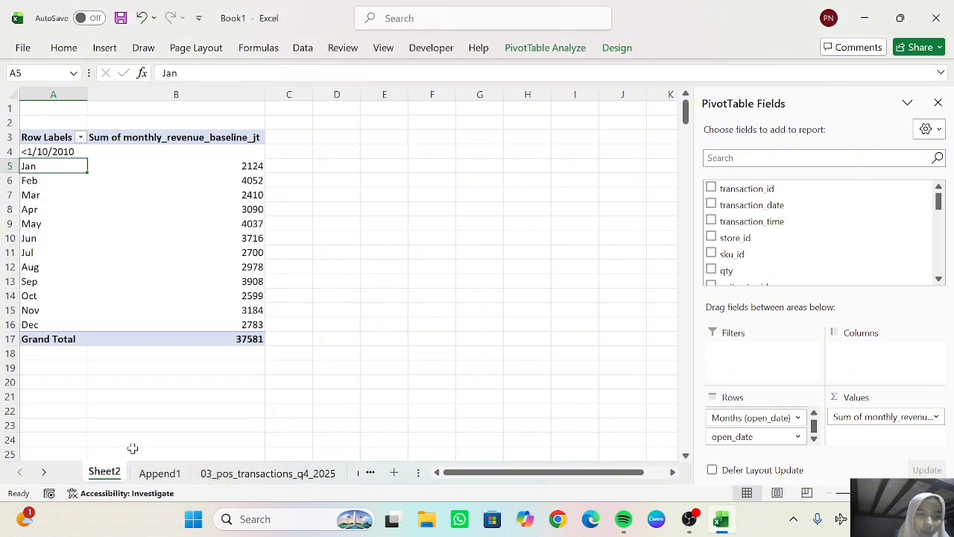
- Filter the <1/10/2010 item out of the PivotTable's row labels
click(52, 152)
right_click(54, 152)
key(Escape)
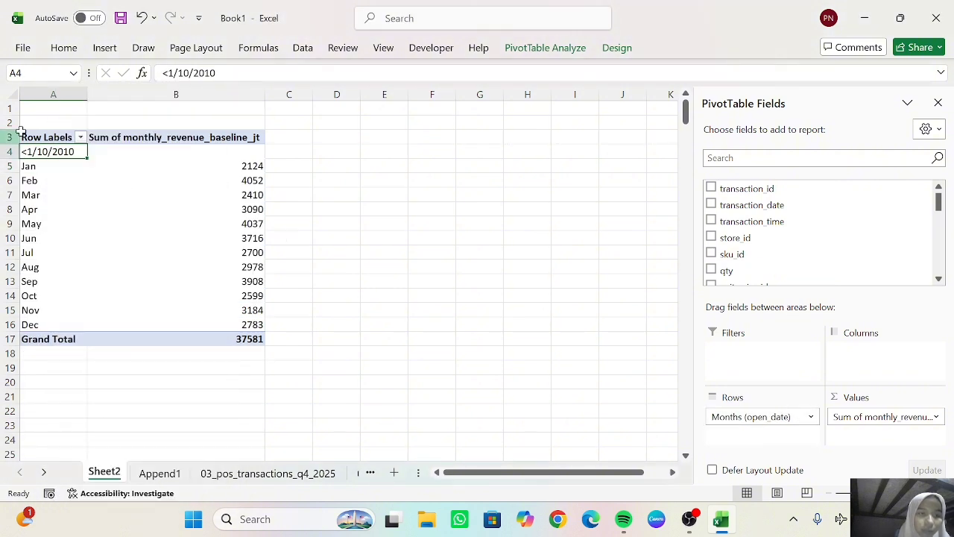
click(80, 137)
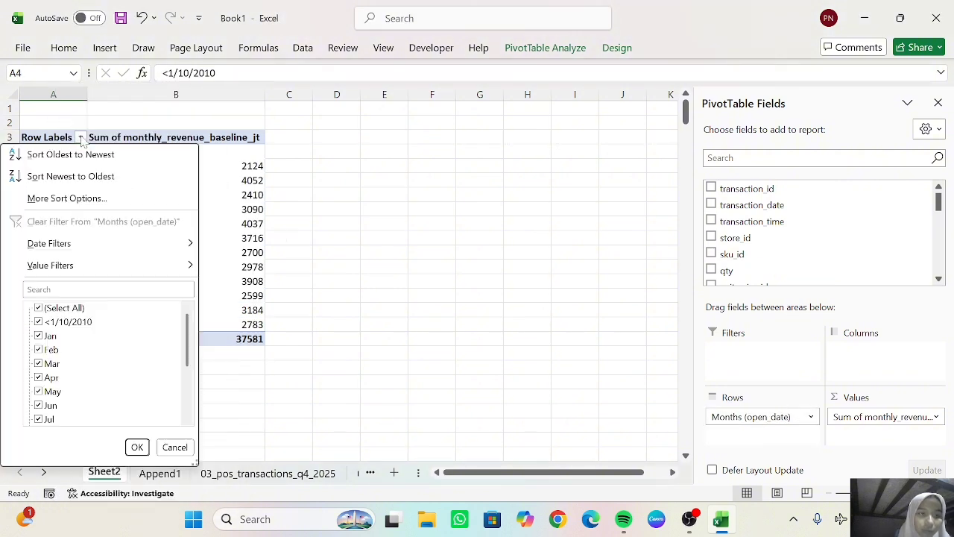
click(138, 452)
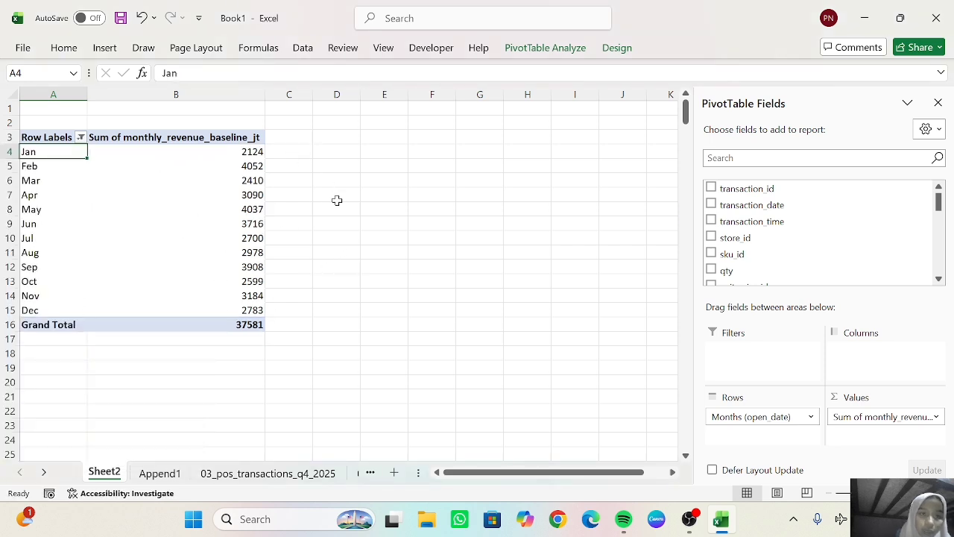
- Insert a Line with Markers PivotChart based on the monthly revenue PivotTable
click(546, 48)
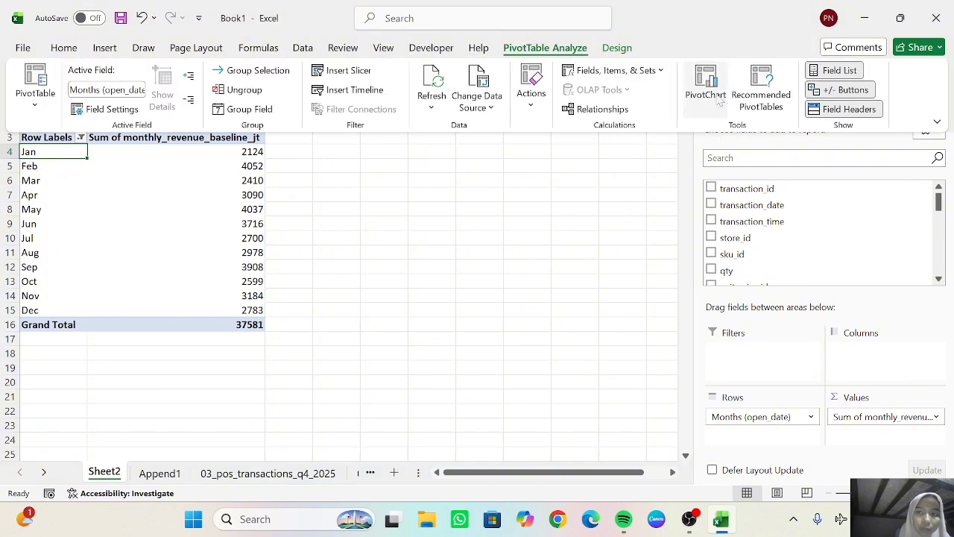
click(704, 90)
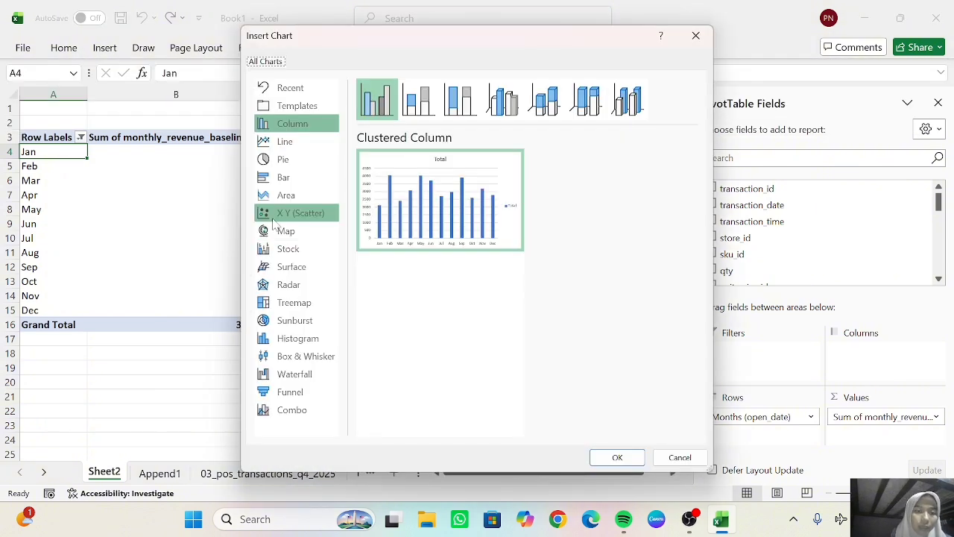
click(291, 144)
mouse_move(401, 192)
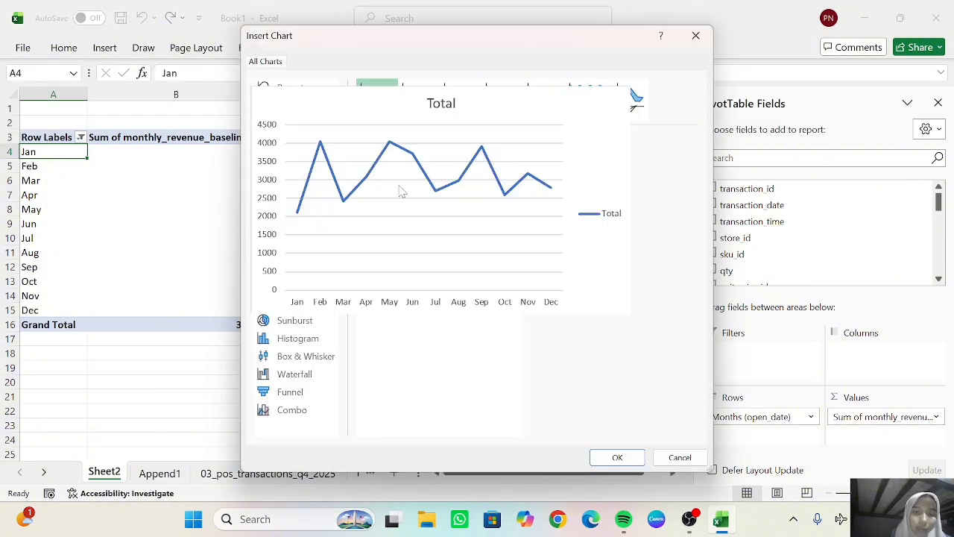
click(502, 97)
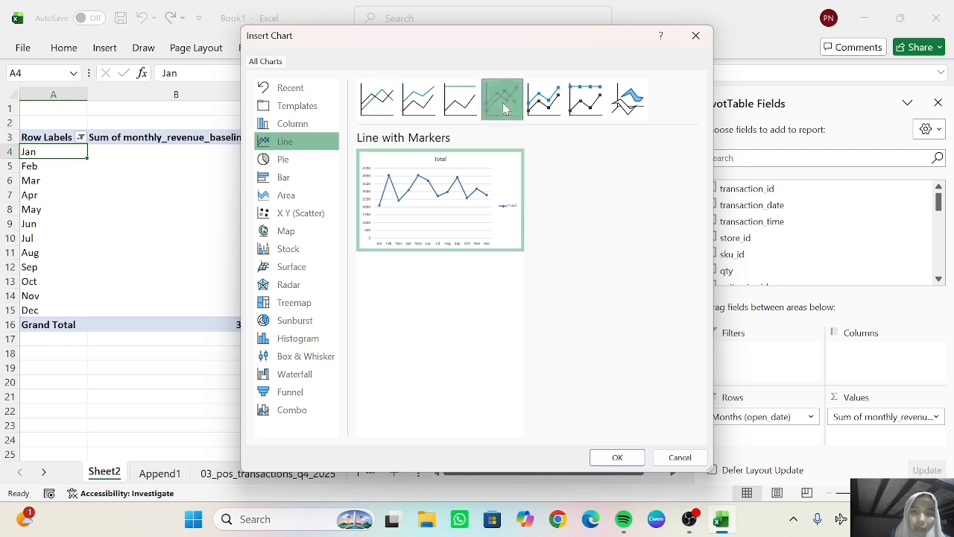
click(618, 457)
- Move the PivotChart beside the PivotTable and resize it to span about columns C to J, rows 3 to 16
drag(430, 196, 552, 158)
drag(648, 343, 637, 332)
drag(639, 232, 648, 231)
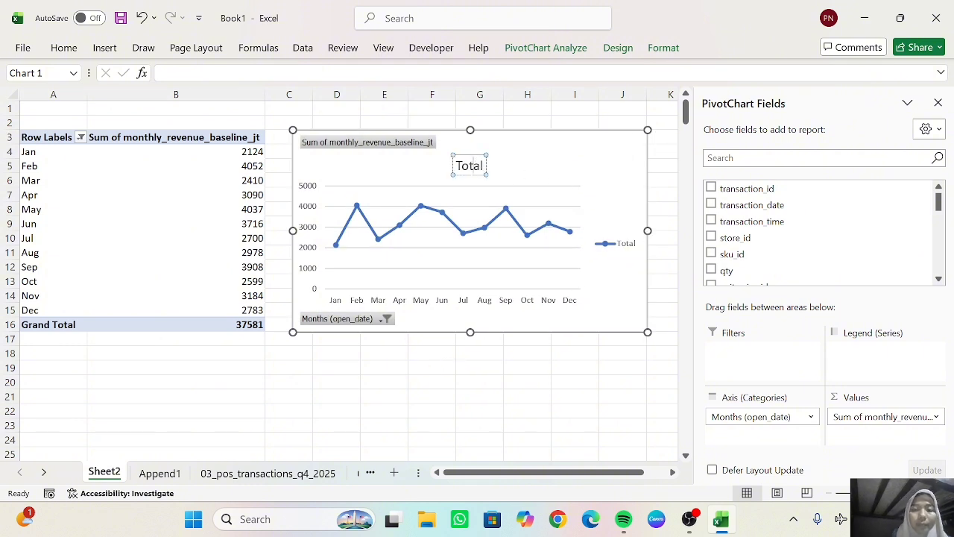
double_click(471, 166)
key(Delete)
click(474, 164)
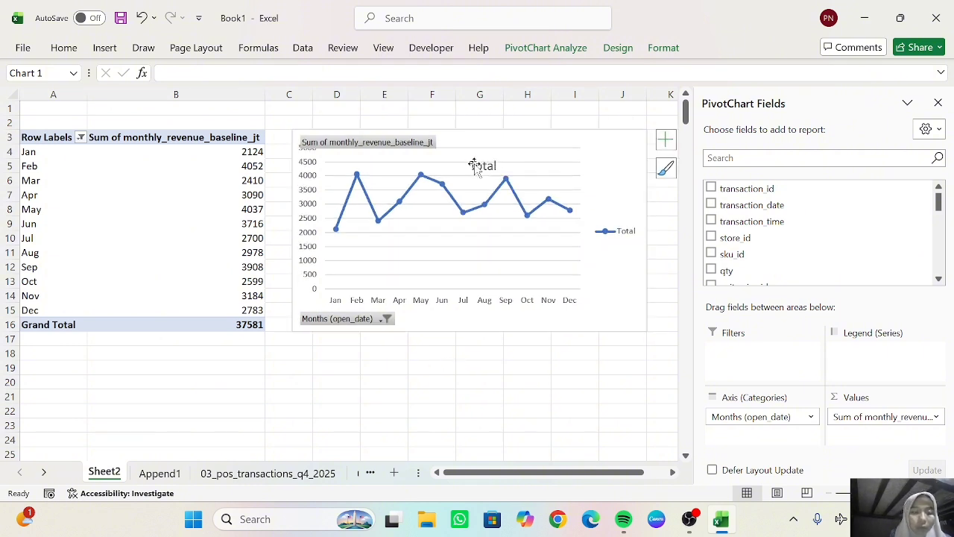
text(T)
click(144, 19)
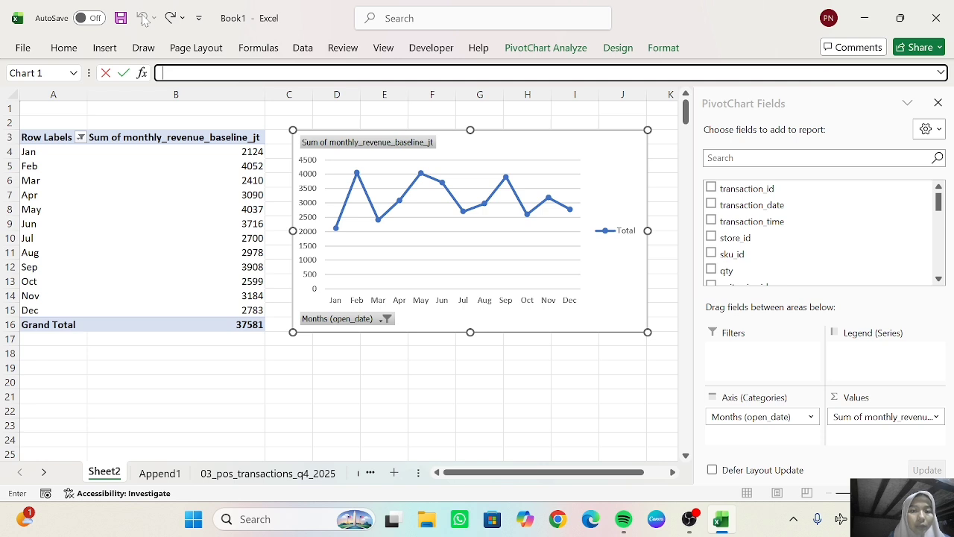
click(496, 255)
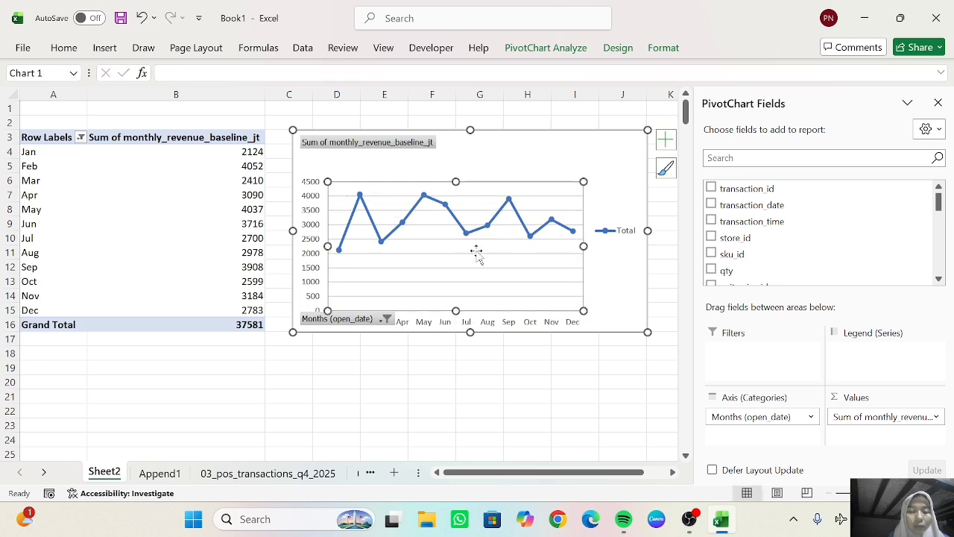
drag(477, 253, 487, 244)
click(142, 18)
click(142, 18)
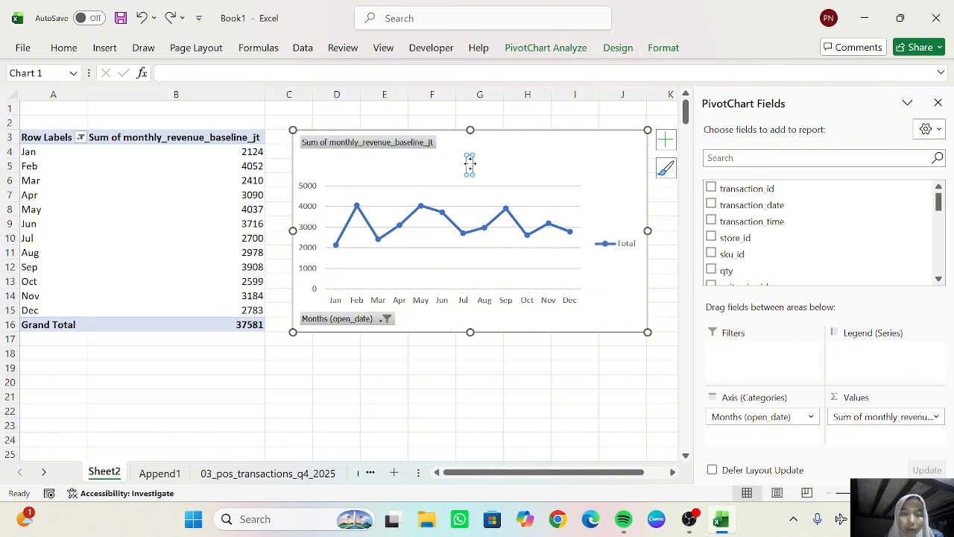
- Set the chart title to TREN RATA RATA PENJUALAN BULANAN
double_click(469, 164)
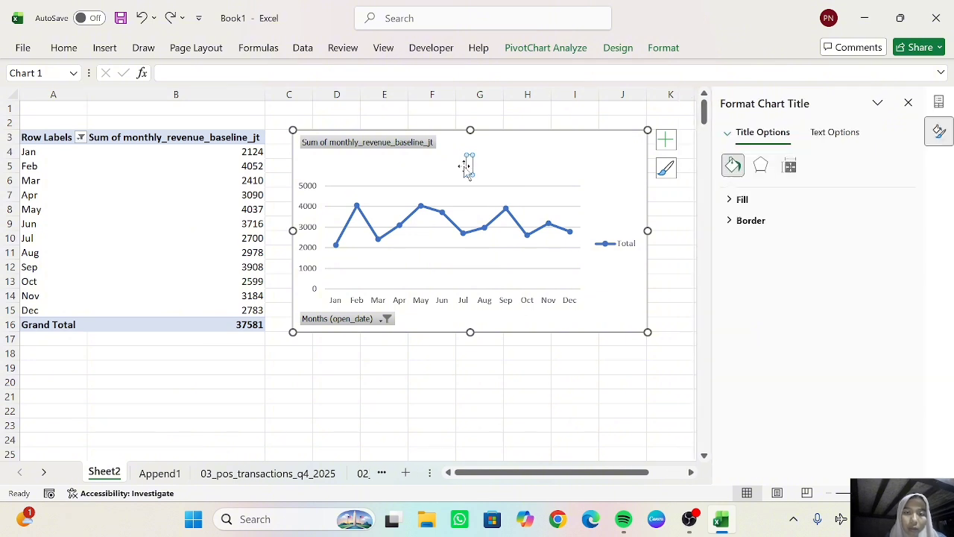
click(143, 18)
text(TREN RA)
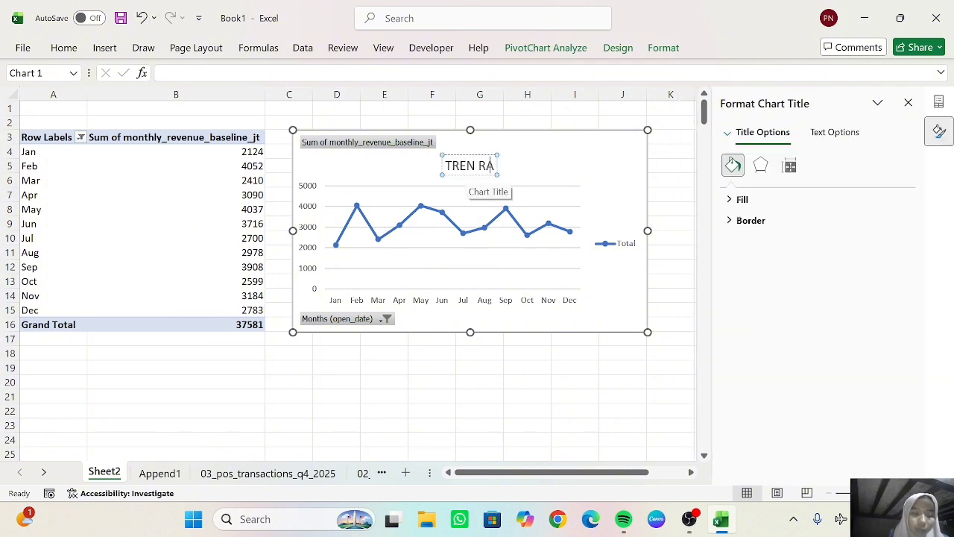
text(TA RATA PENJUALAN BULANAN)
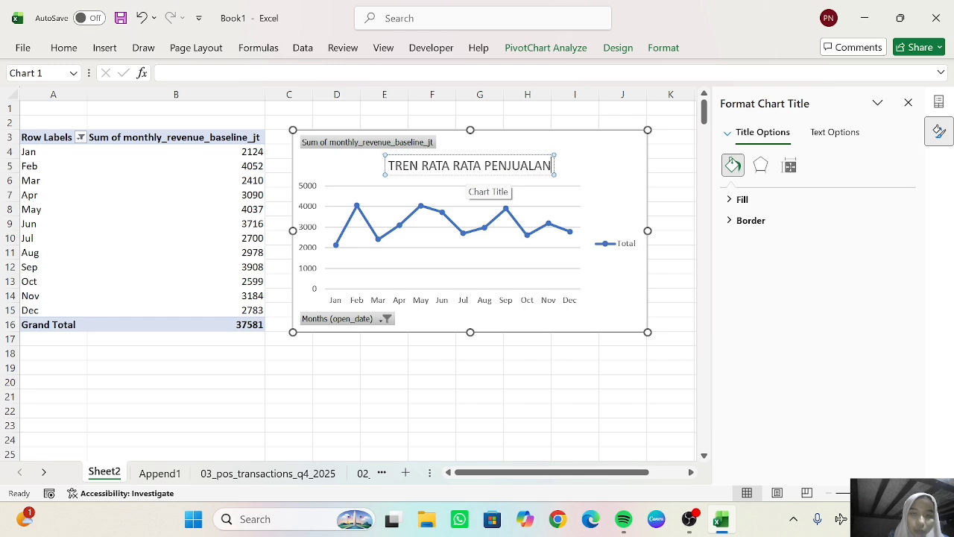
- Format the whole chart title in the Aharoni font and reduce its font size
triple_click(464, 170)
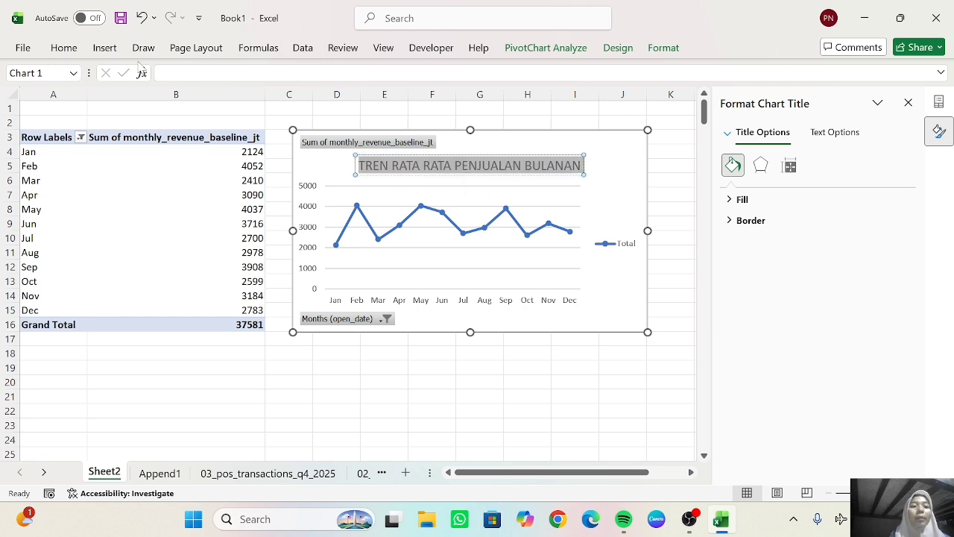
click(63, 48)
click(179, 76)
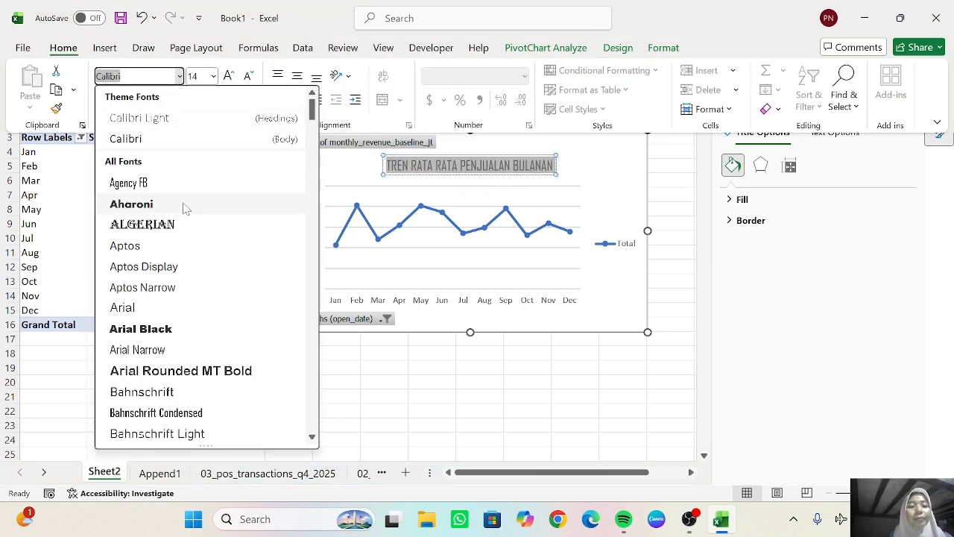
click(149, 204)
click(242, 79)
click(413, 374)
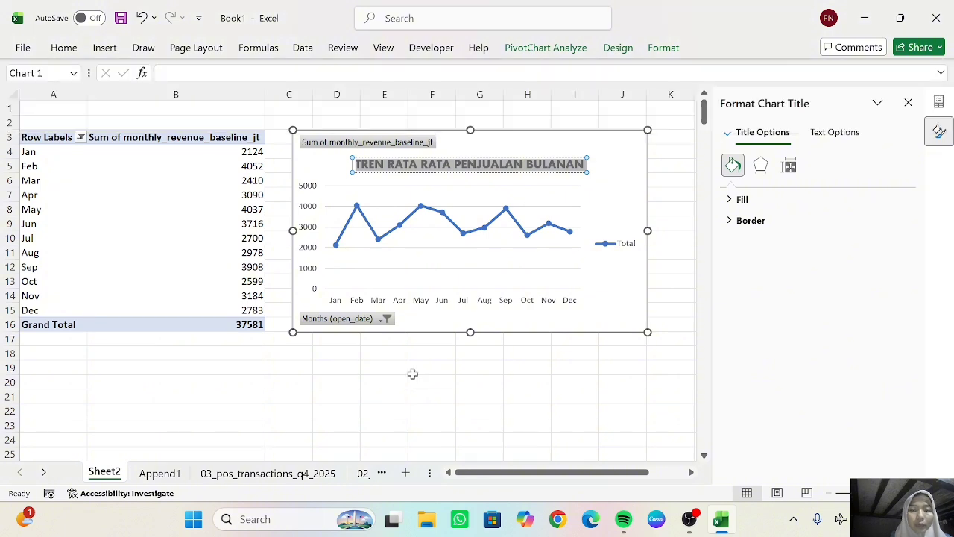
- Insert an open_date timeline for the PivotChart and place it directly below the chart
scroll(413, 375, right, 1)
scroll(413, 376, right, 3)
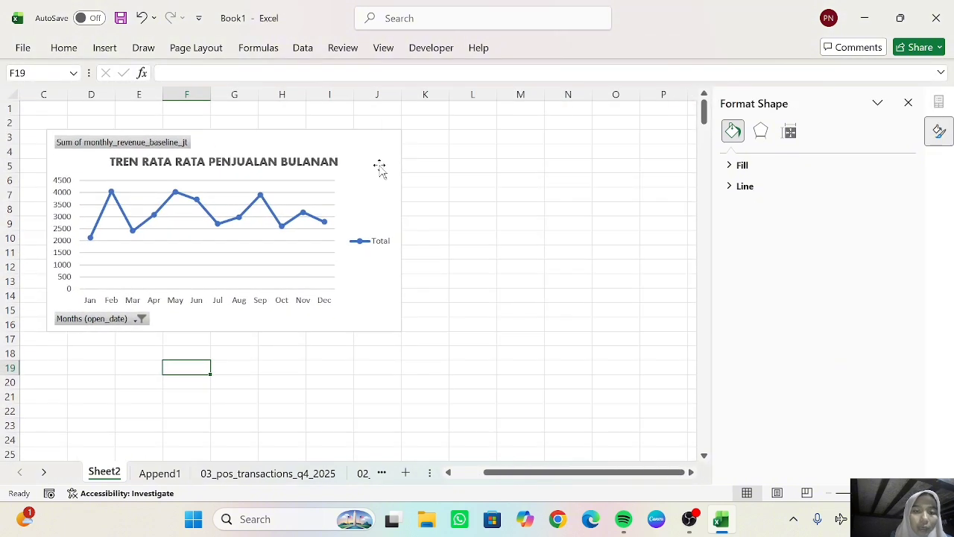
click(376, 167)
click(526, 48)
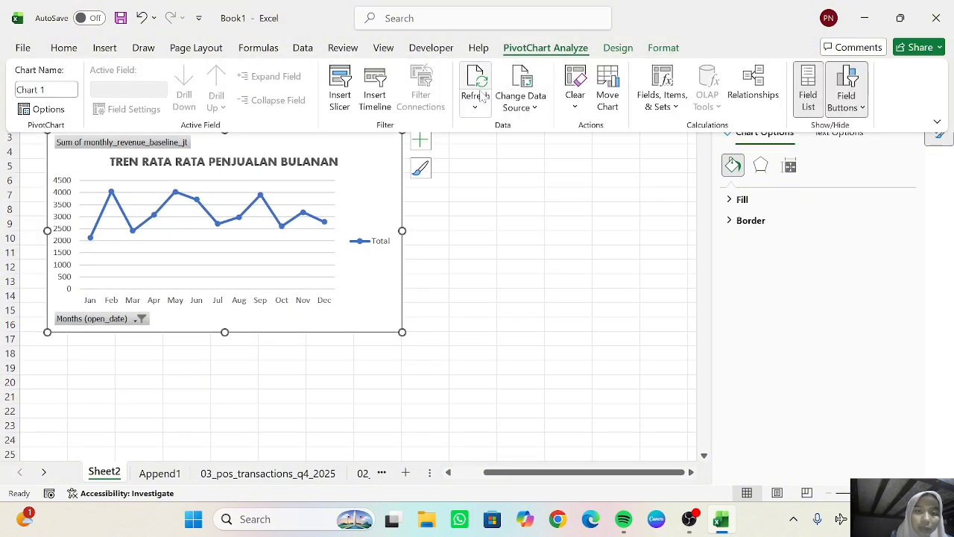
click(383, 109)
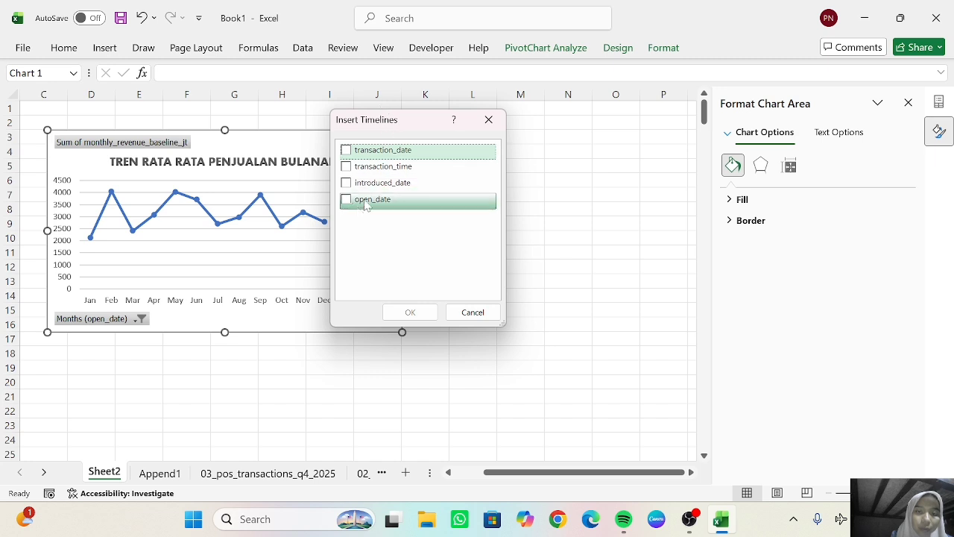
click(362, 200)
click(410, 313)
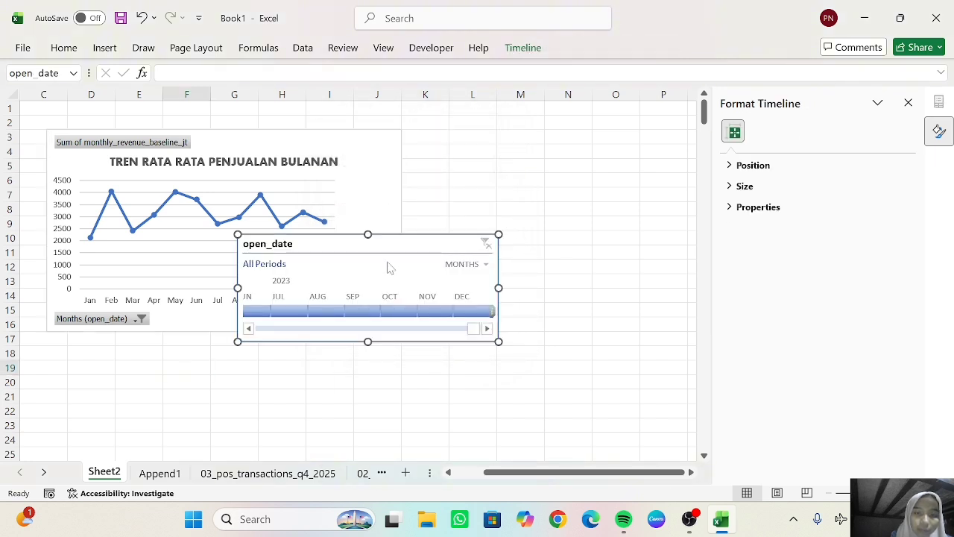
drag(401, 233, 213, 343)
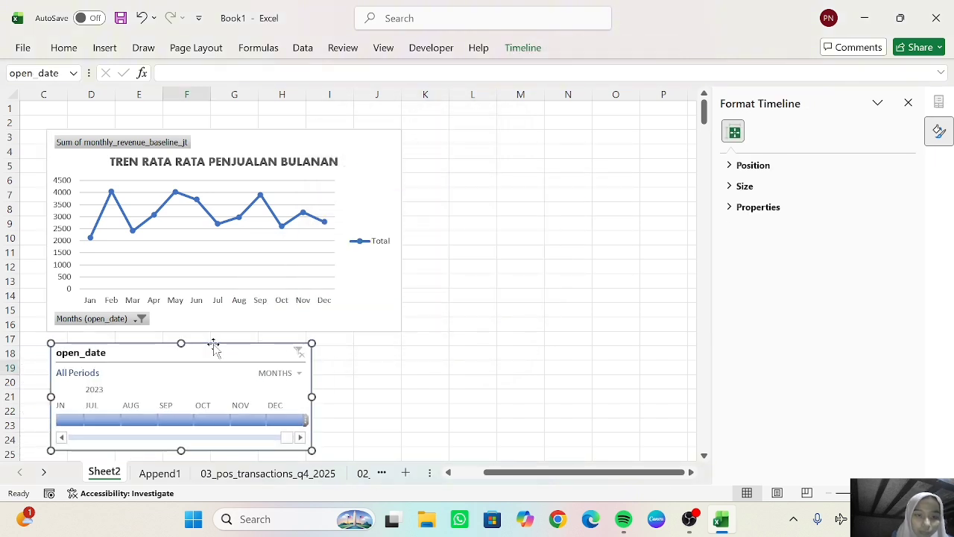
scroll(376, 363, down, 3)
scroll(376, 363, left, 2)
click(377, 363)
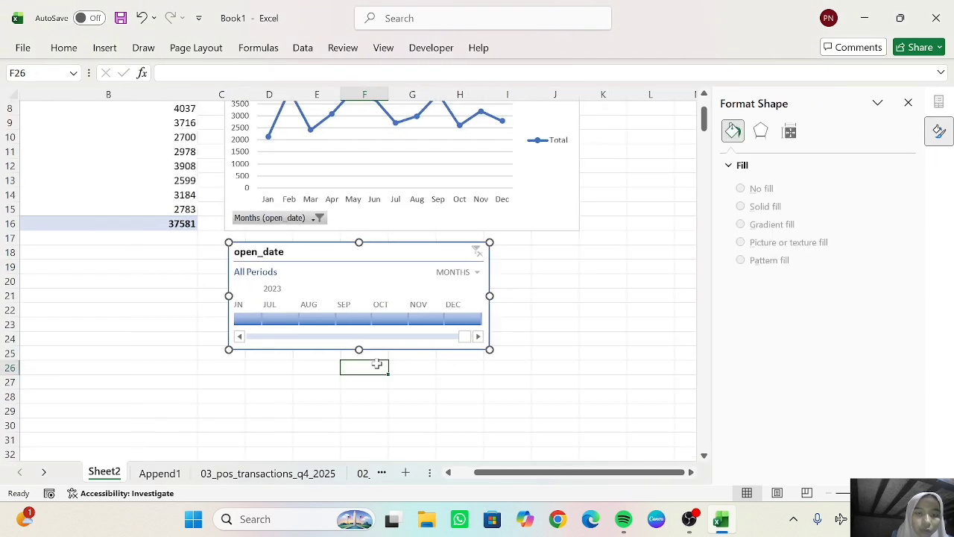
- Create a second PivotTable from the Append1 table, placed on the existing worksheet at Sheet2 cell J18
click(534, 257)
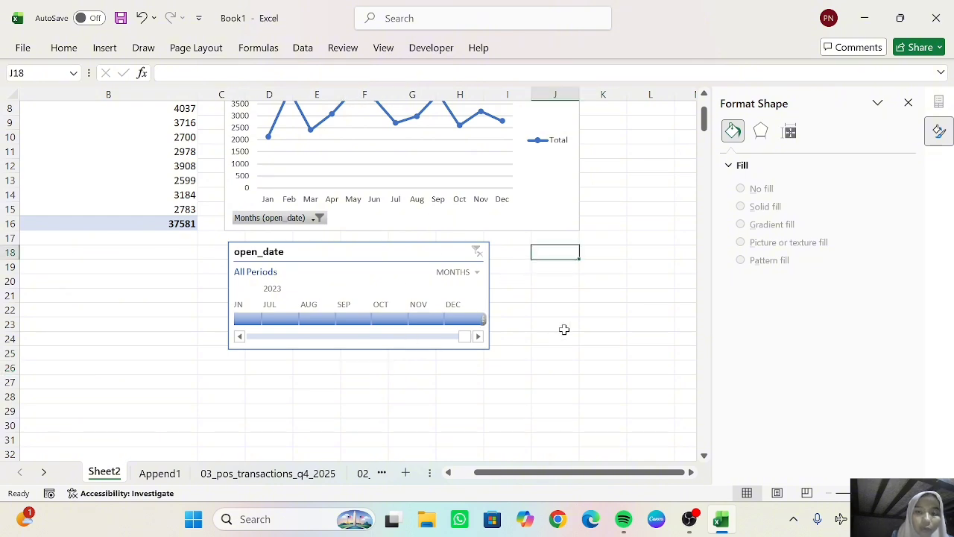
click(160, 474)
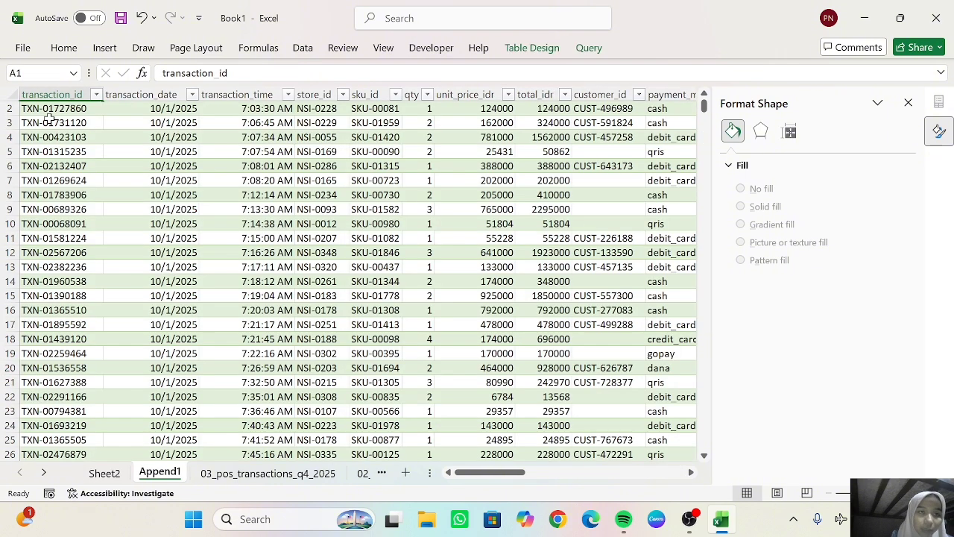
click(104, 48)
click(37, 91)
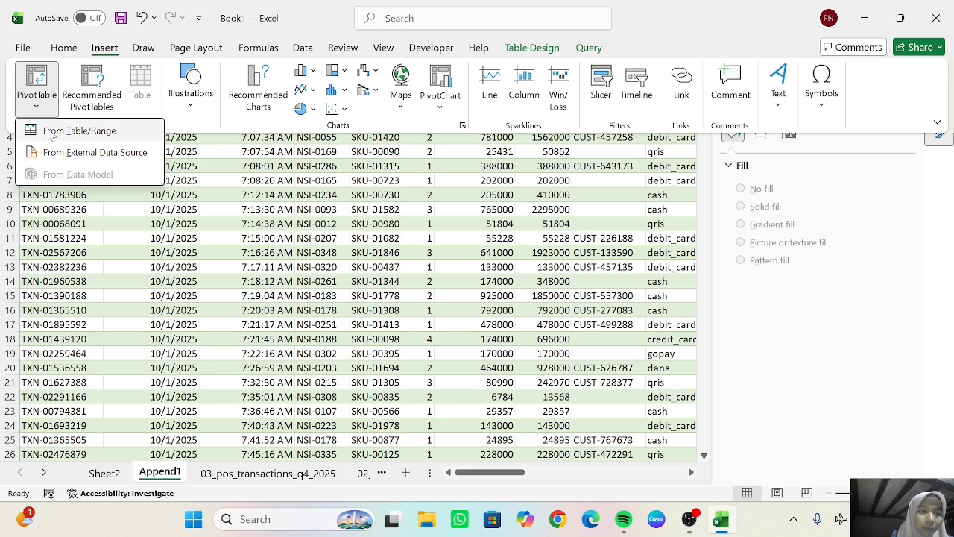
click(53, 128)
click(289, 227)
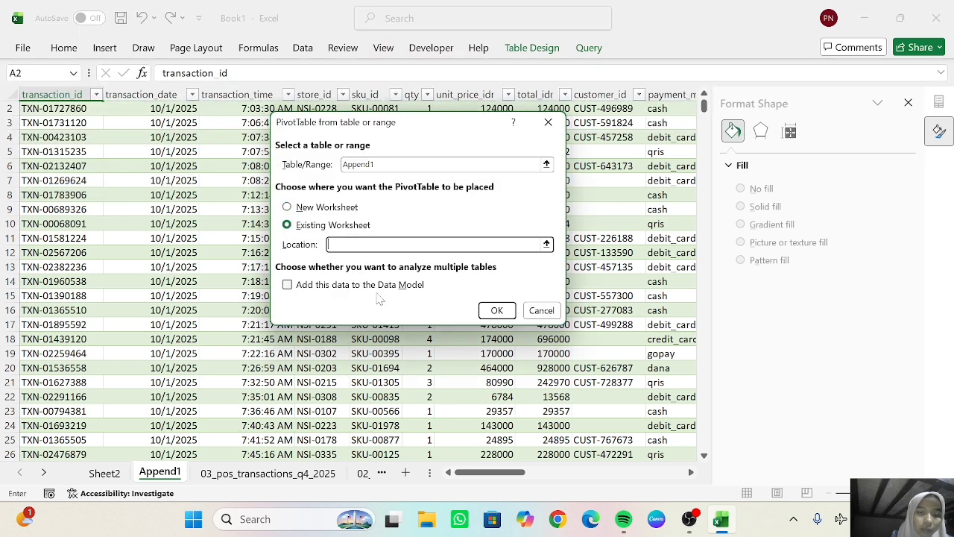
click(546, 243)
click(105, 474)
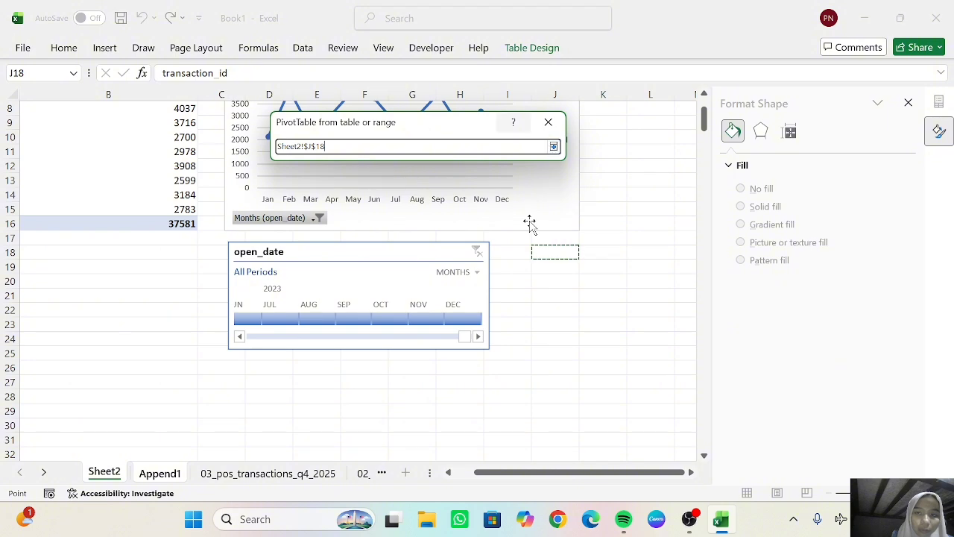
click(553, 148)
click(497, 311)
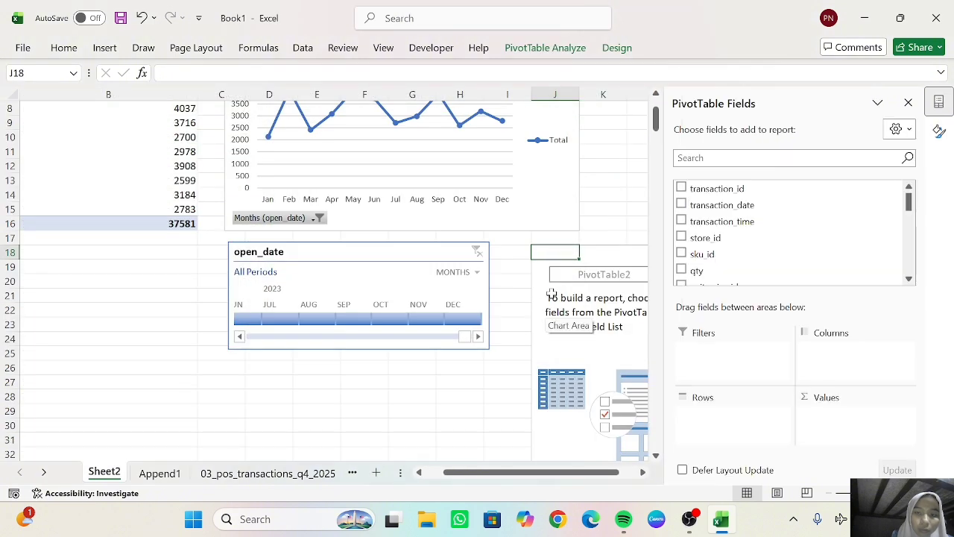
- Find the total_idr field and add it to the new PivotTable's values
click(735, 158)
text(TOTAL)
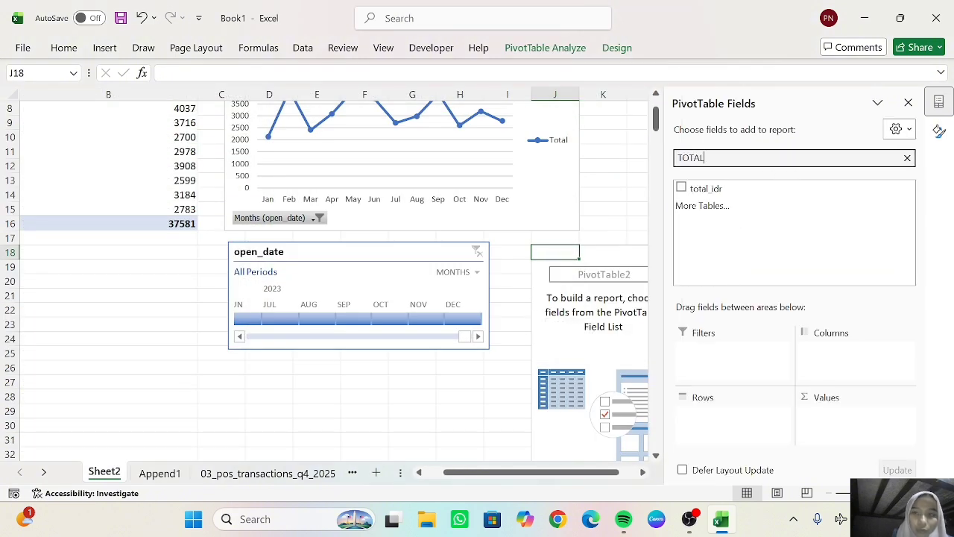
click(681, 188)
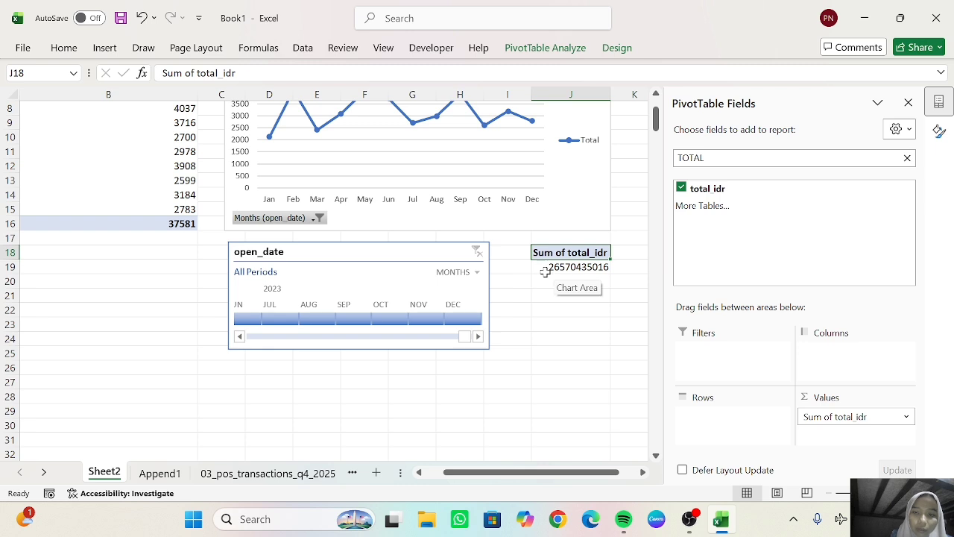
- Format the total_idr sum in cell J19 with the comma-style Accounting number format
click(589, 270)
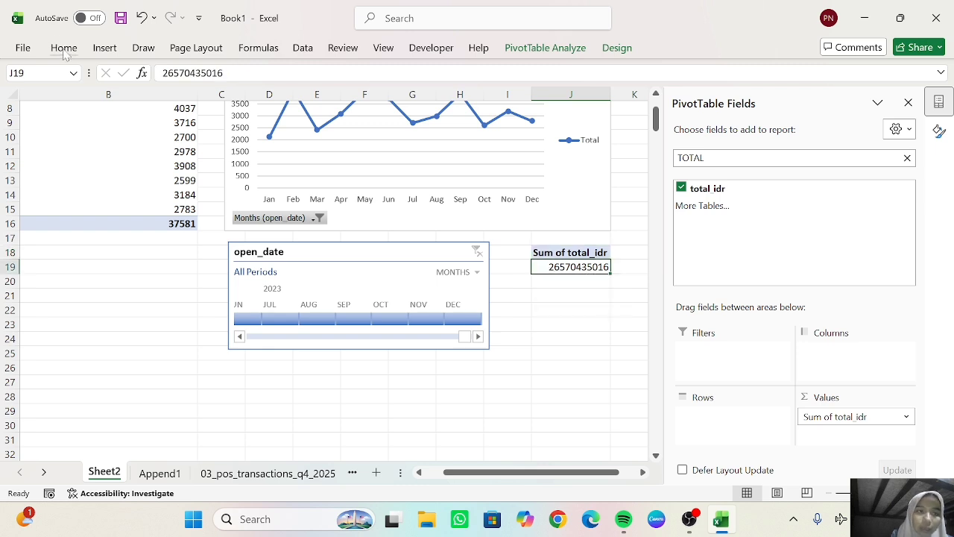
click(63, 47)
click(480, 100)
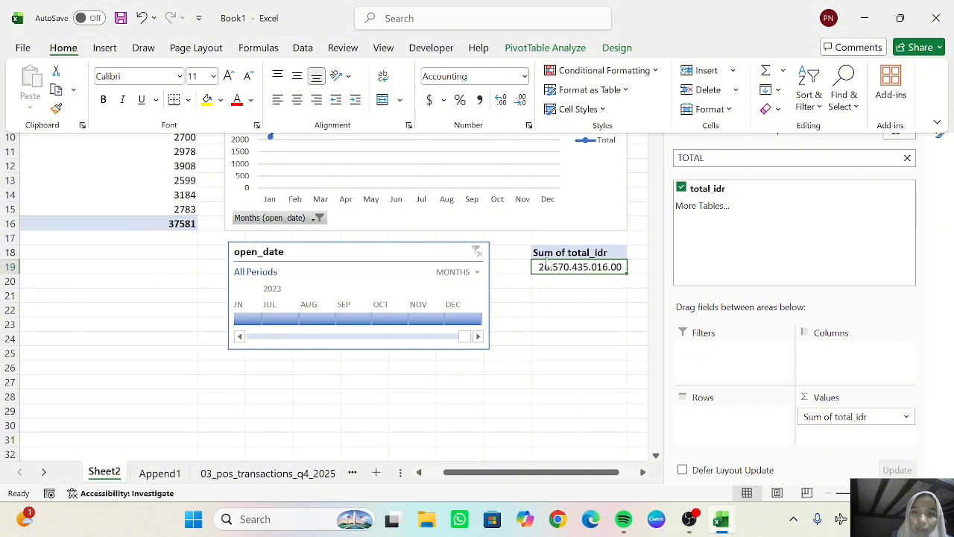
- Create a third PivotTable from the Append1 table, placed on the existing worksheet at Sheet2 cell J21
click(554, 302)
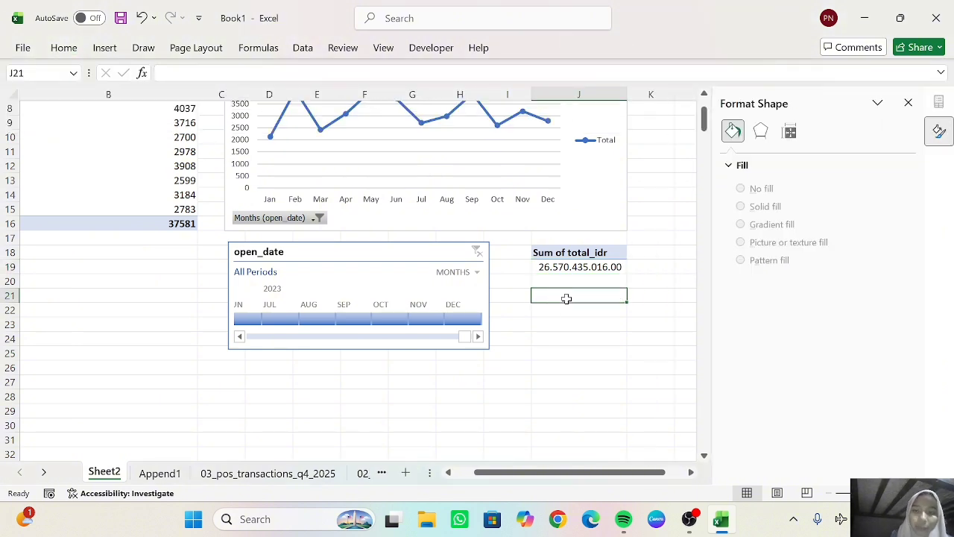
click(105, 47)
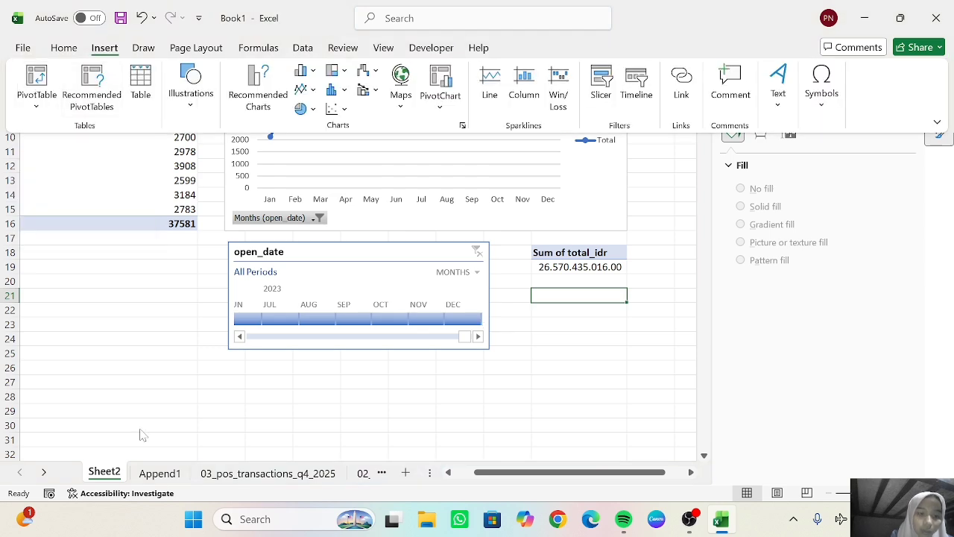
click(158, 481)
click(185, 474)
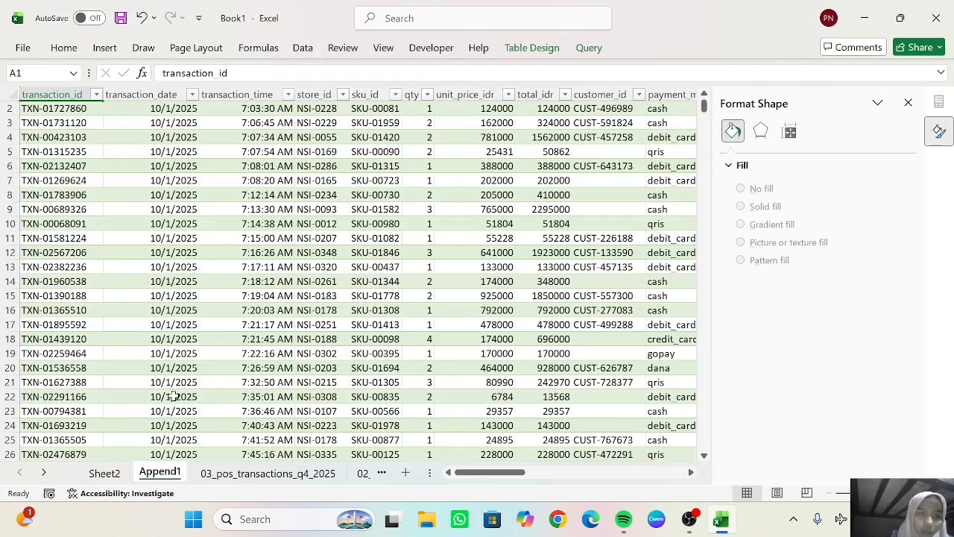
click(104, 47)
click(34, 88)
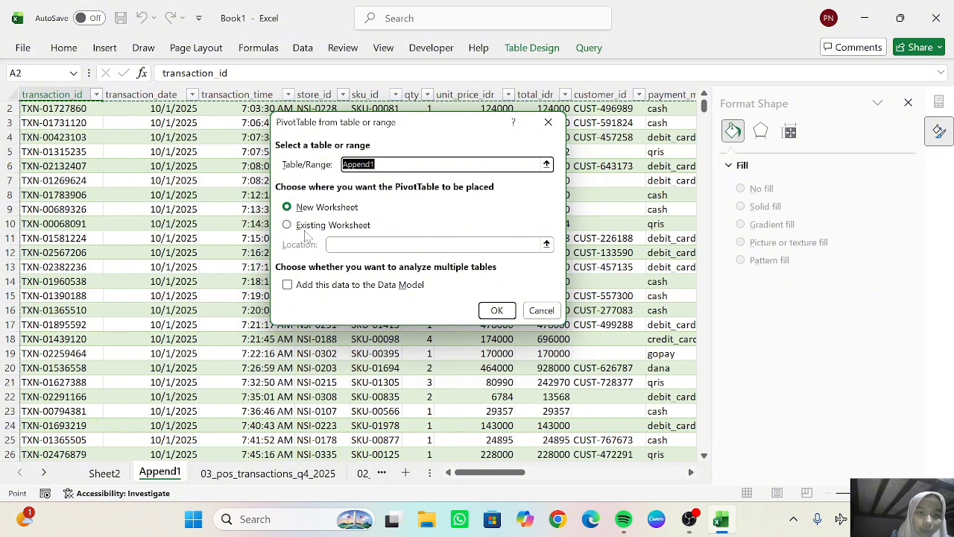
click(288, 226)
click(548, 245)
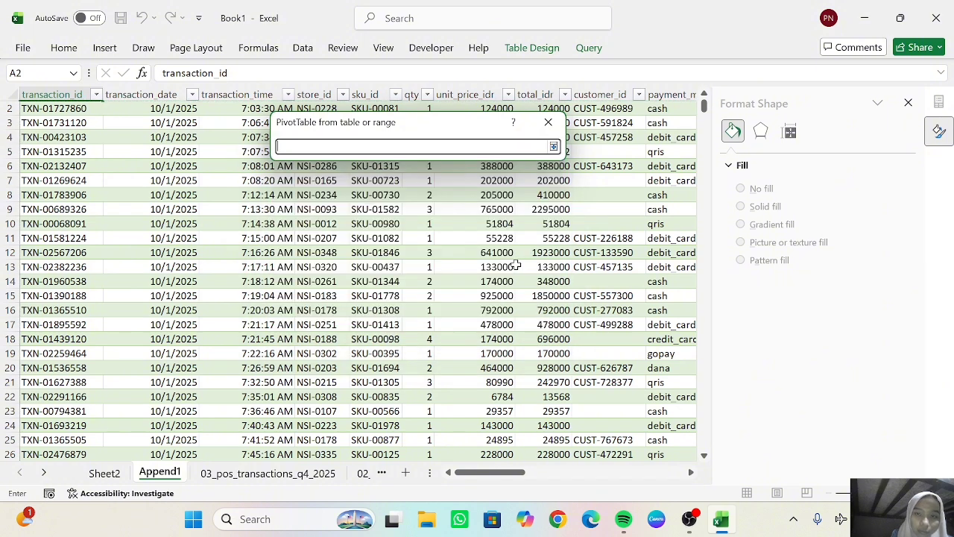
click(105, 473)
click(553, 300)
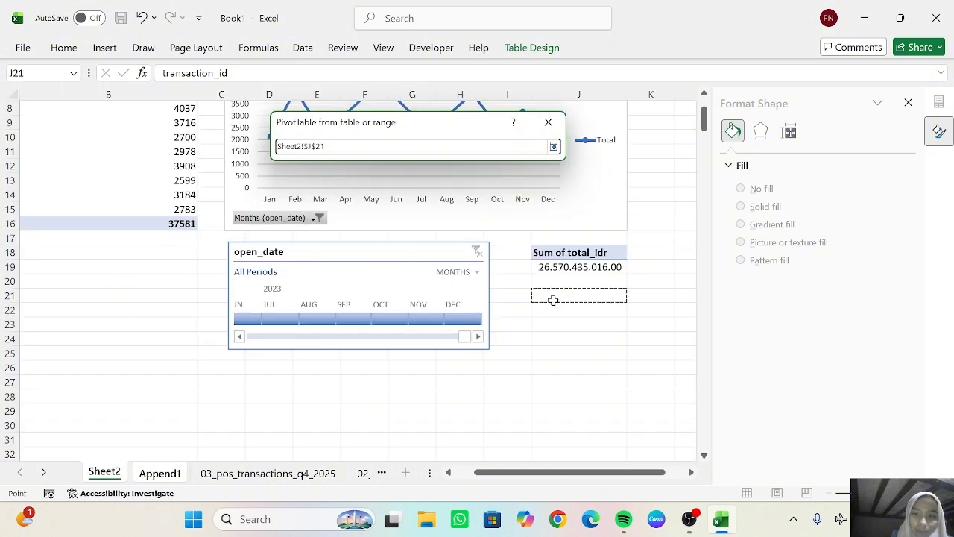
click(553, 147)
click(494, 309)
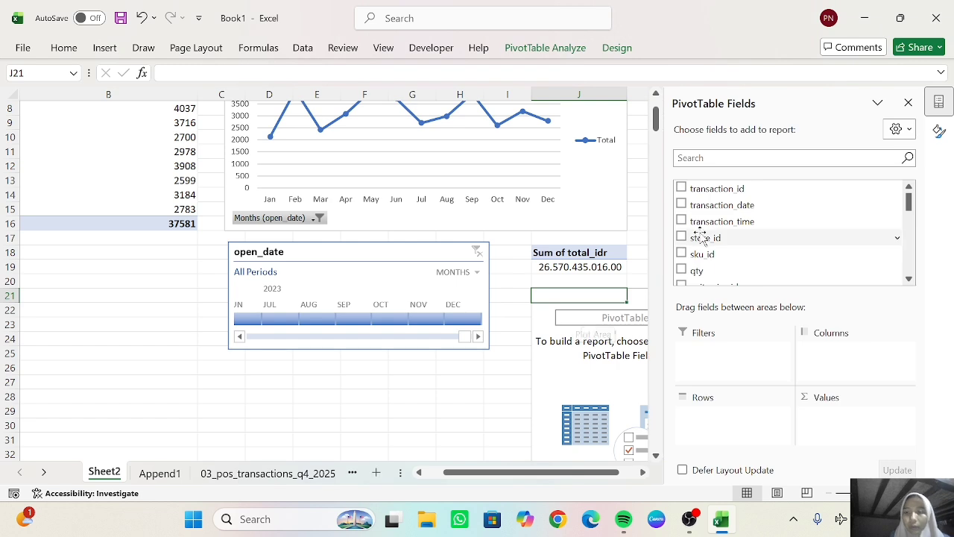
- Add the qty field to the new PivotTable's values and autofit column J to its contents
click(681, 270)
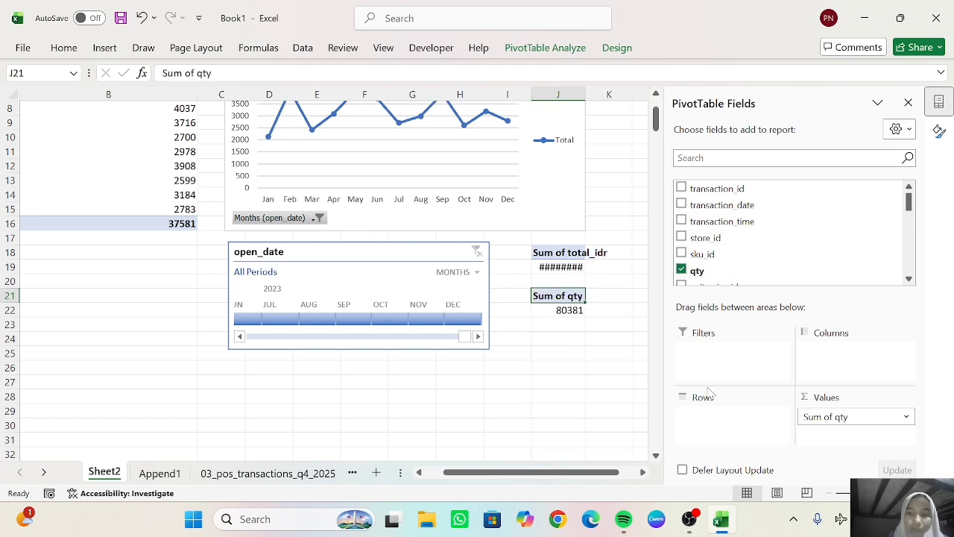
click(596, 384)
double_click(586, 94)
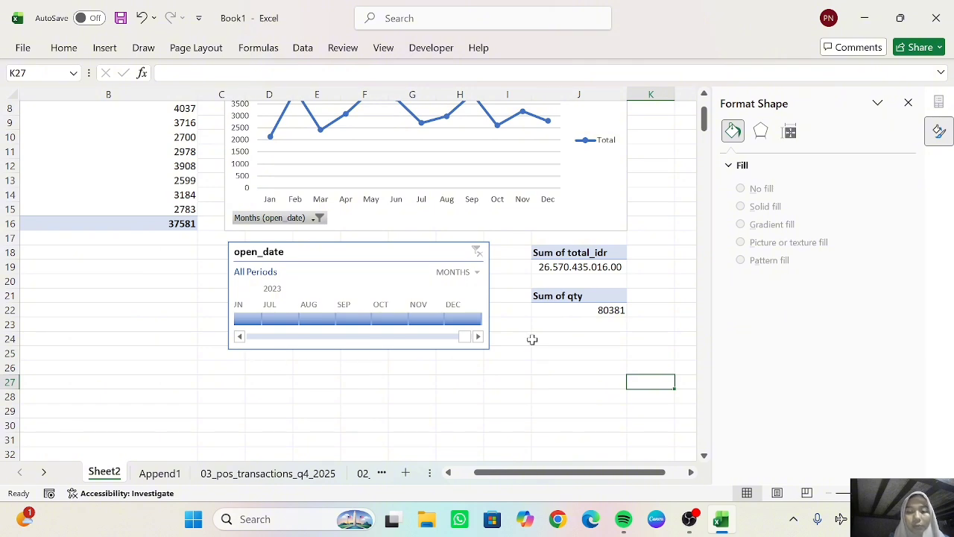
- Rename the Sheet2 worksheet as DATASET 123
scroll(545, 349, left, 2)
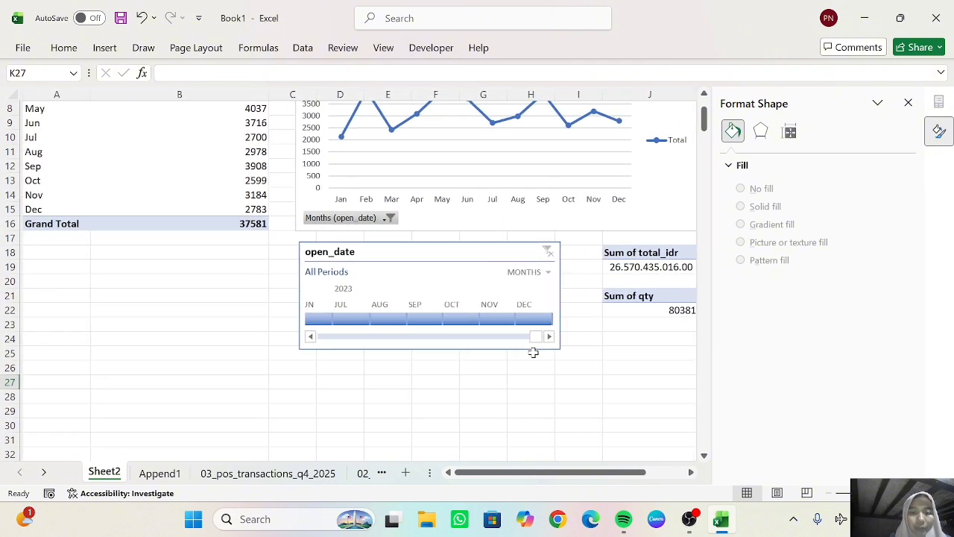
double_click(115, 479)
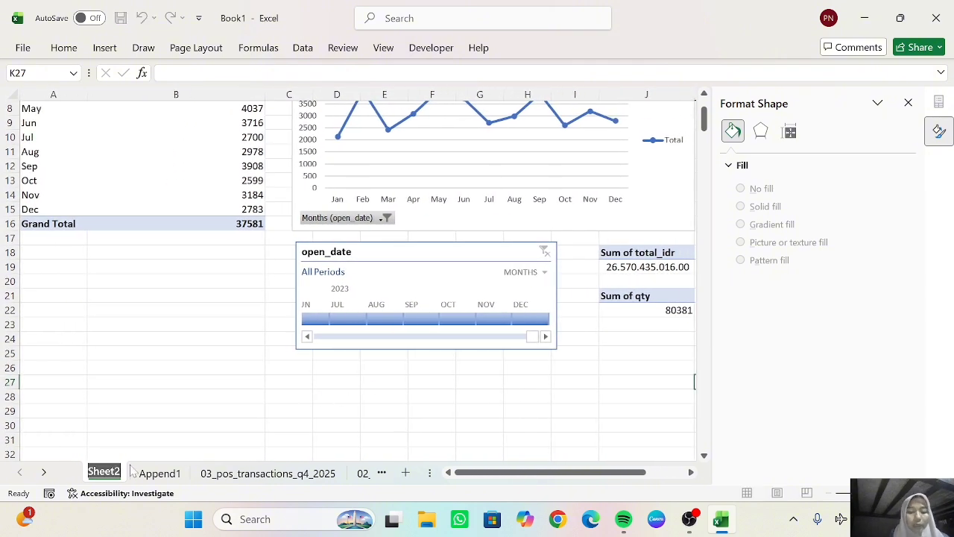
text(DATASET 123)
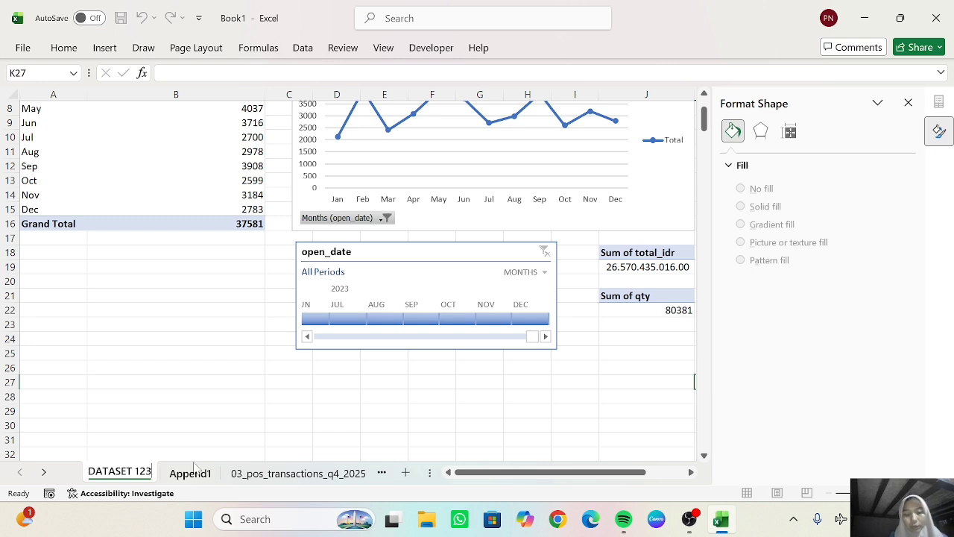
key(Return)
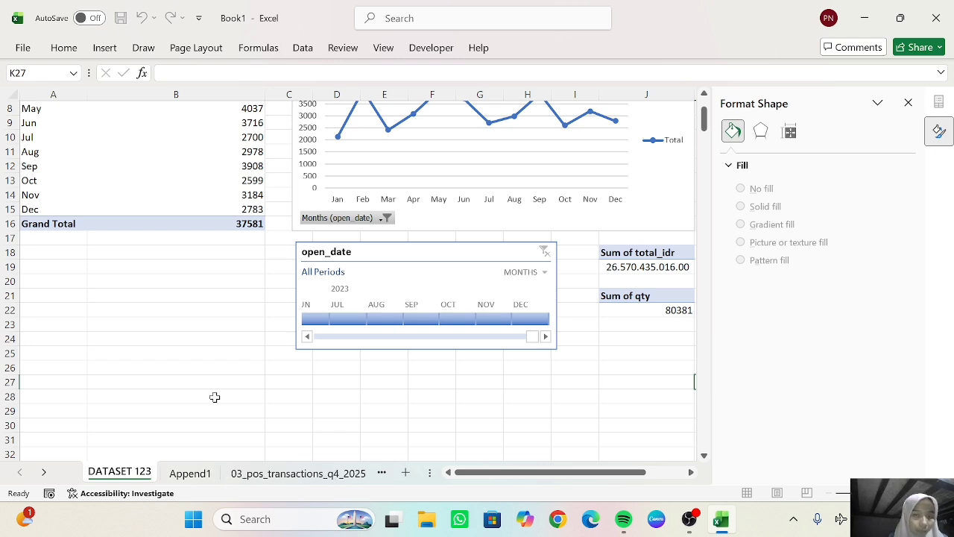
click(266, 408)
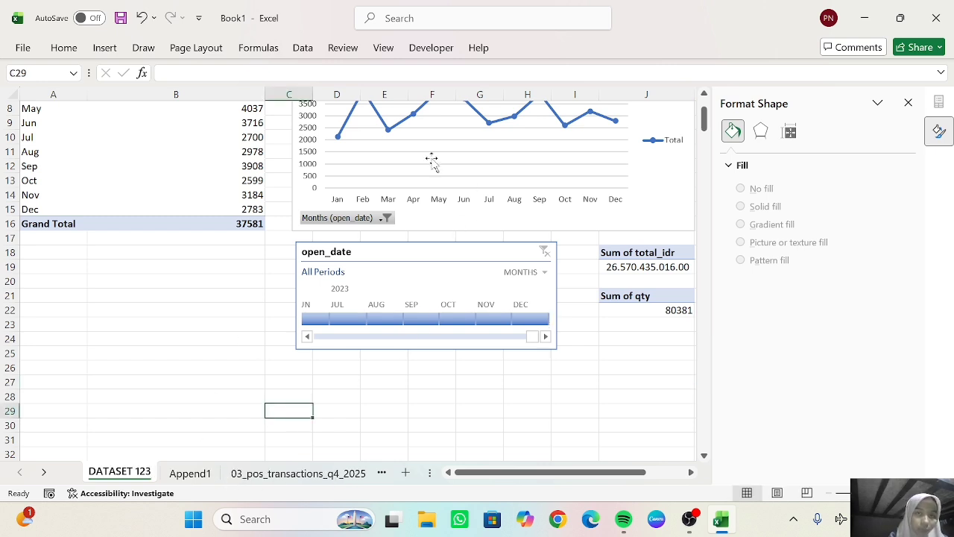
- Create another PivotTable from the Append1 table, placed on the existing DATASET 123 worksheet at cell A27
click(427, 259)
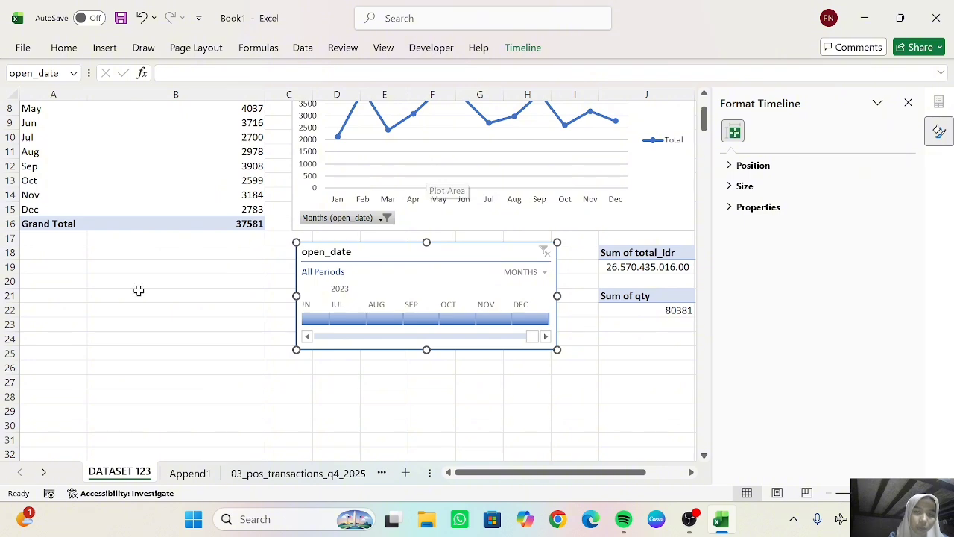
scroll(171, 271, up, 1)
scroll(170, 271, down, 3)
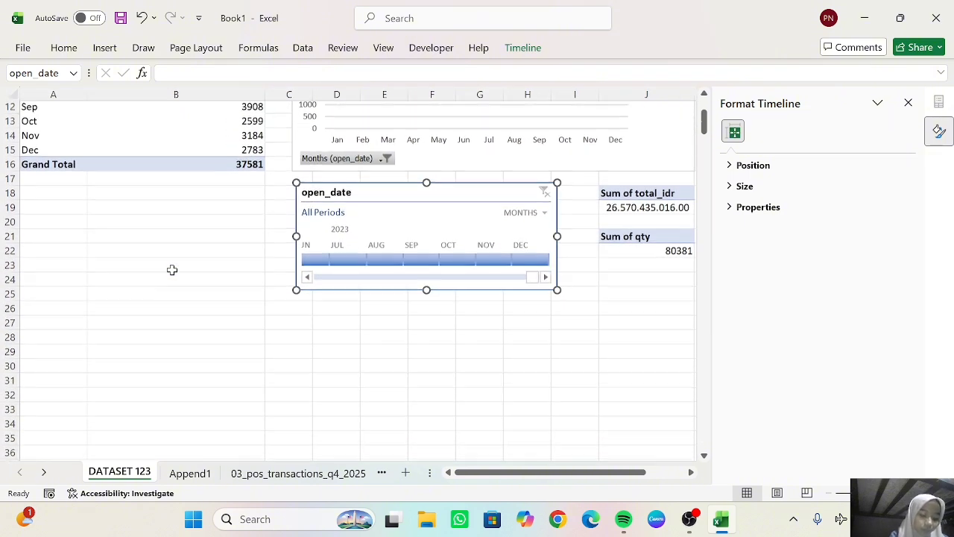
scroll(171, 270, down, 1)
click(188, 476)
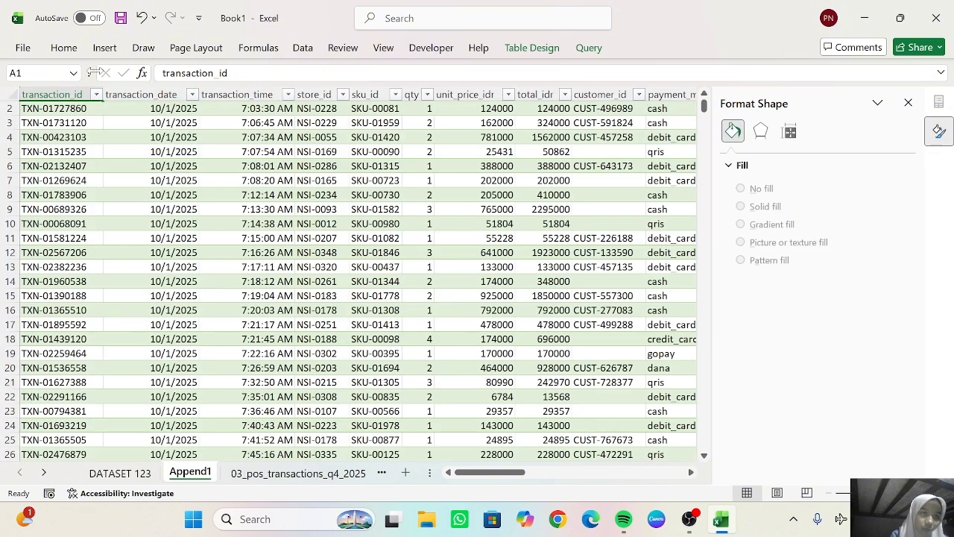
click(104, 48)
click(34, 88)
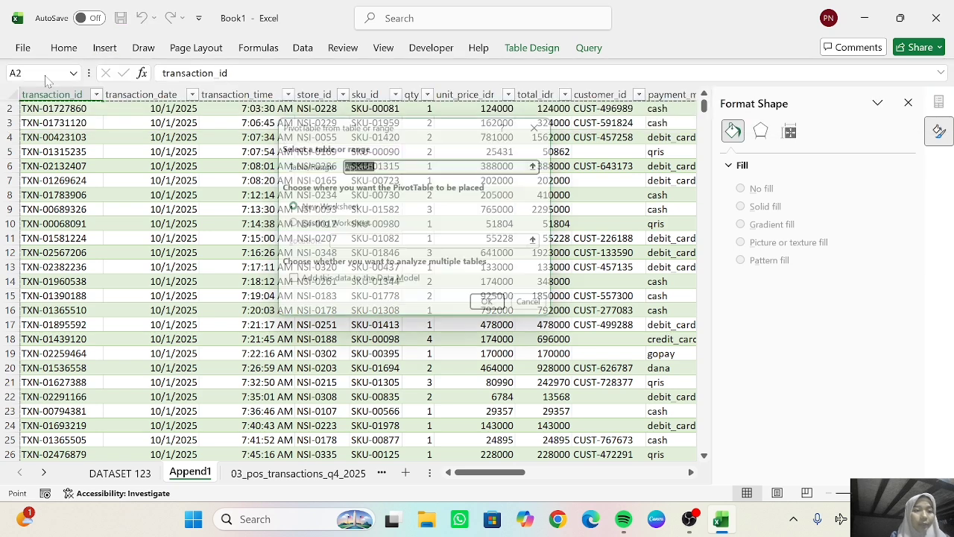
click(288, 226)
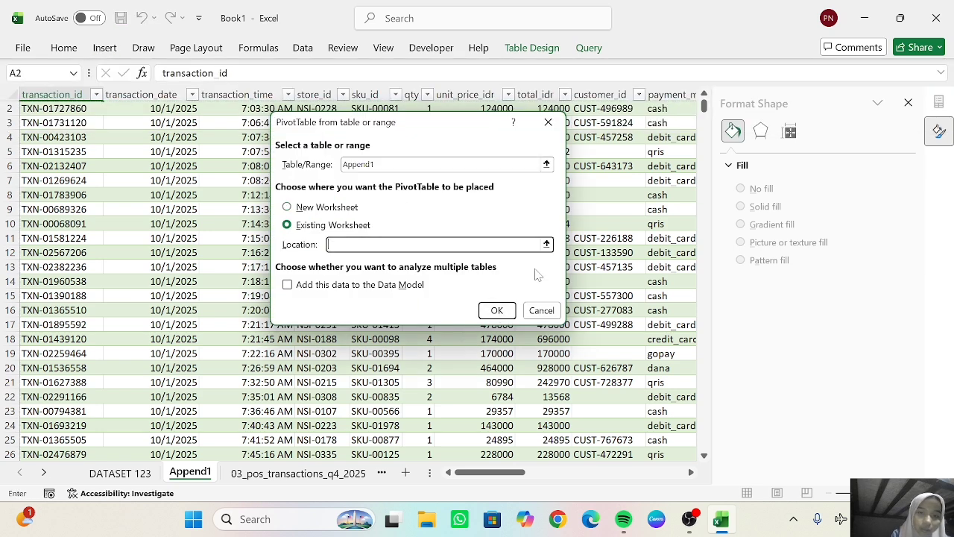
click(546, 244)
click(153, 474)
click(78, 284)
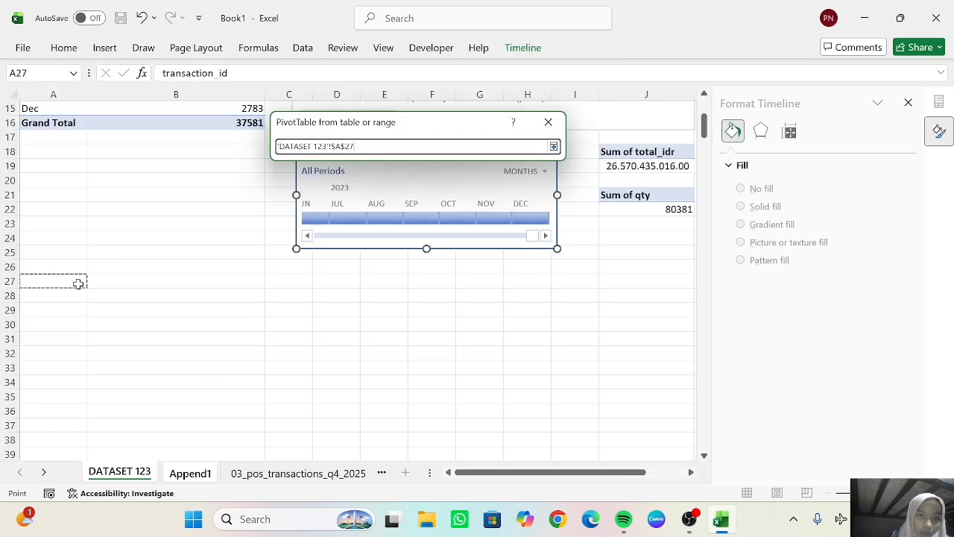
click(554, 146)
click(495, 309)
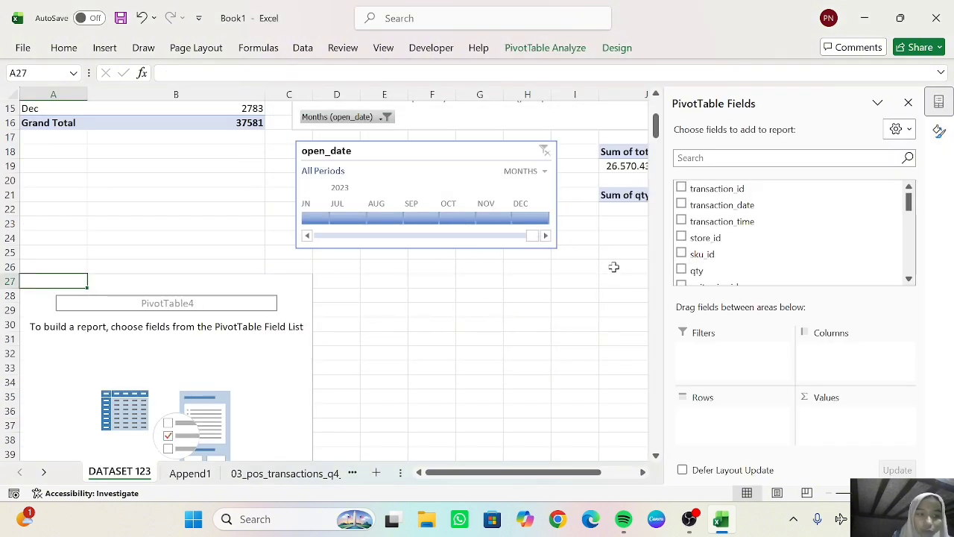
- Find and add store_name as the new PivotTable's rows and monthly_revenue_baseline_jt as its values
click(680, 157)
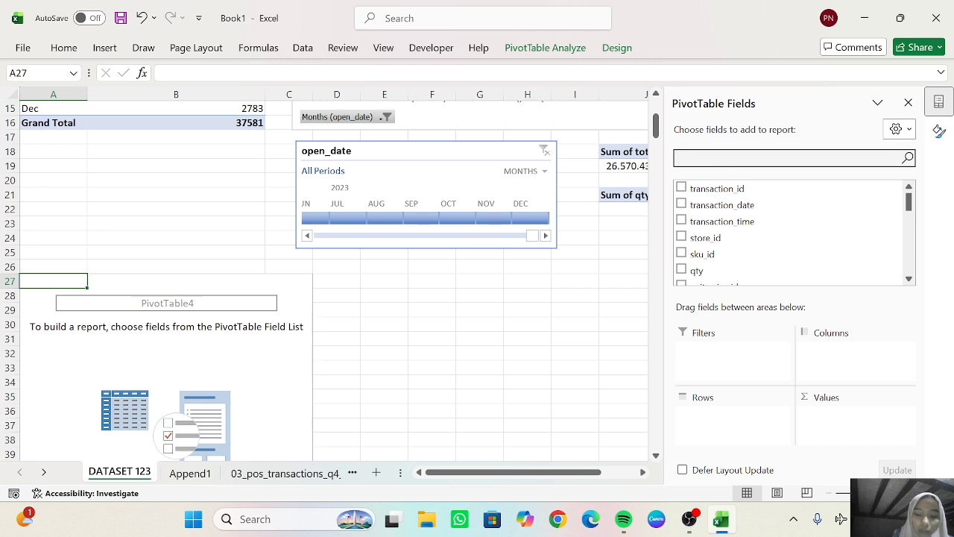
text(ST)
click(692, 220)
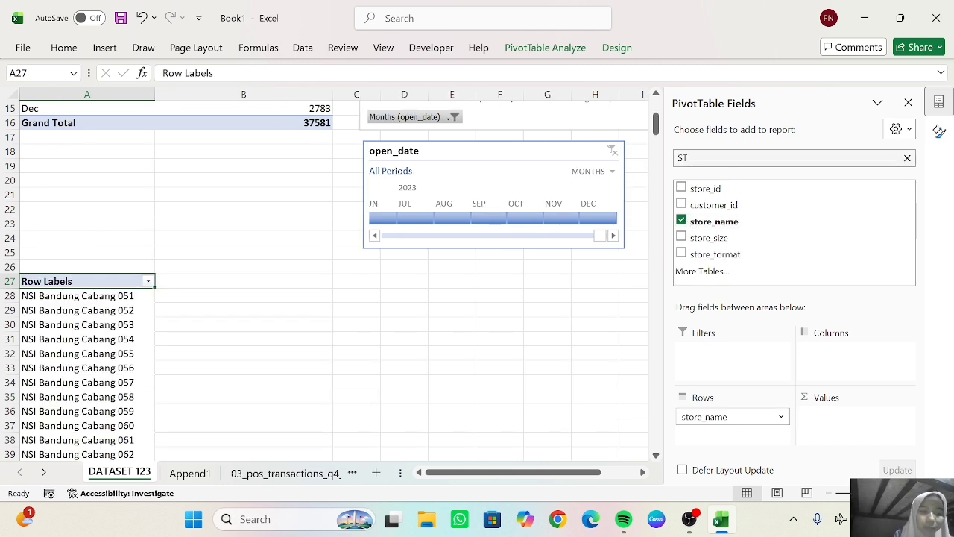
click(704, 158)
key(BackSpace)
key(BackSpace)
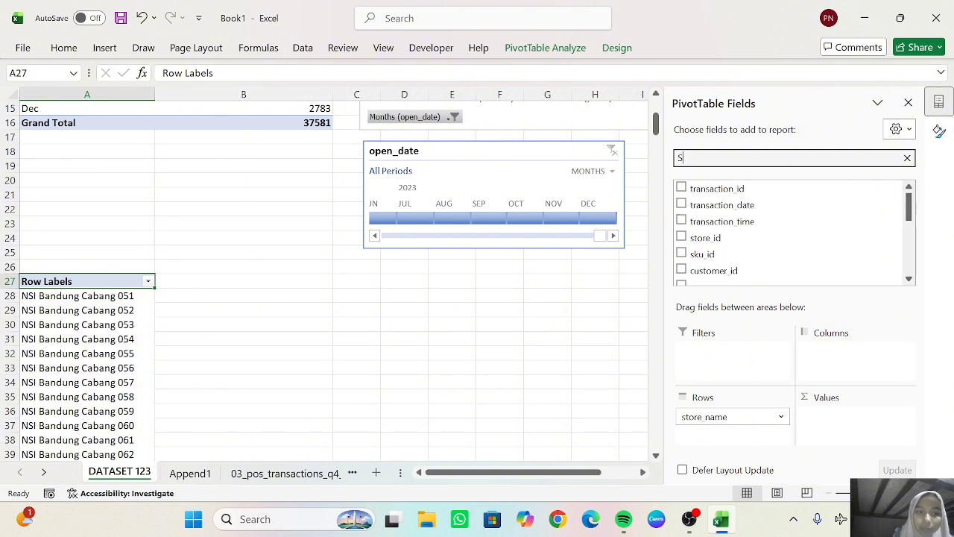
text(MONT)
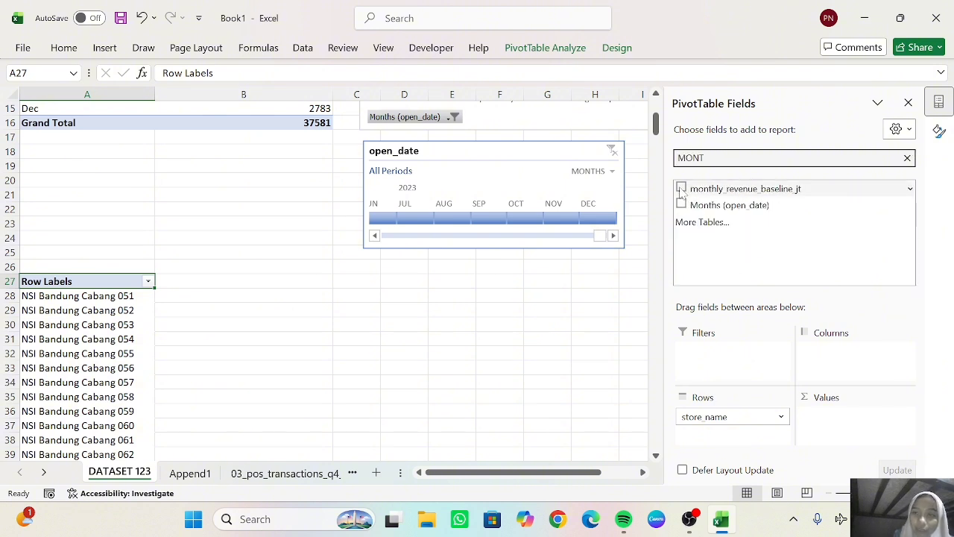
click(681, 189)
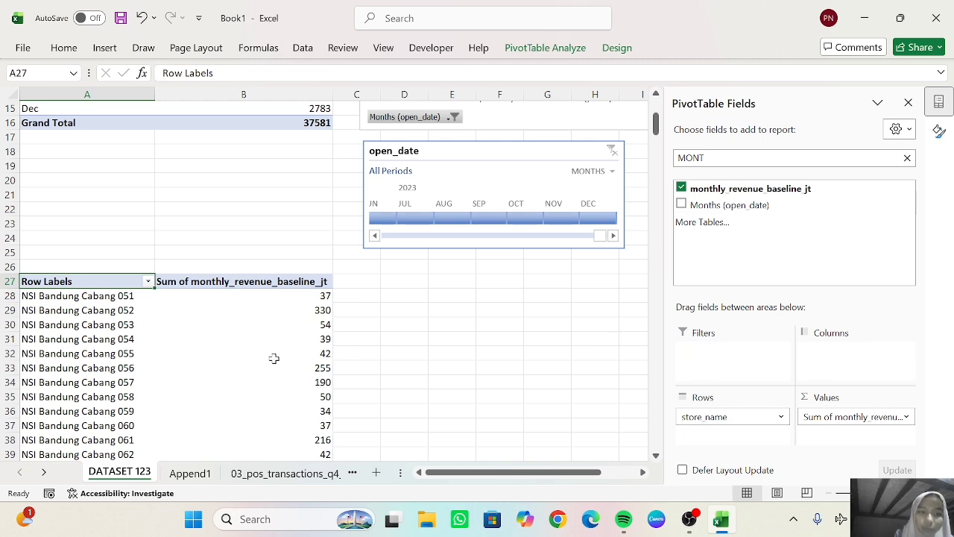
- Filter the store_name rows to the top 5 items by Sum of monthly_revenue_baseline_jt
scroll(270, 354, down, 6)
scroll(269, 353, up, 5)
click(149, 252)
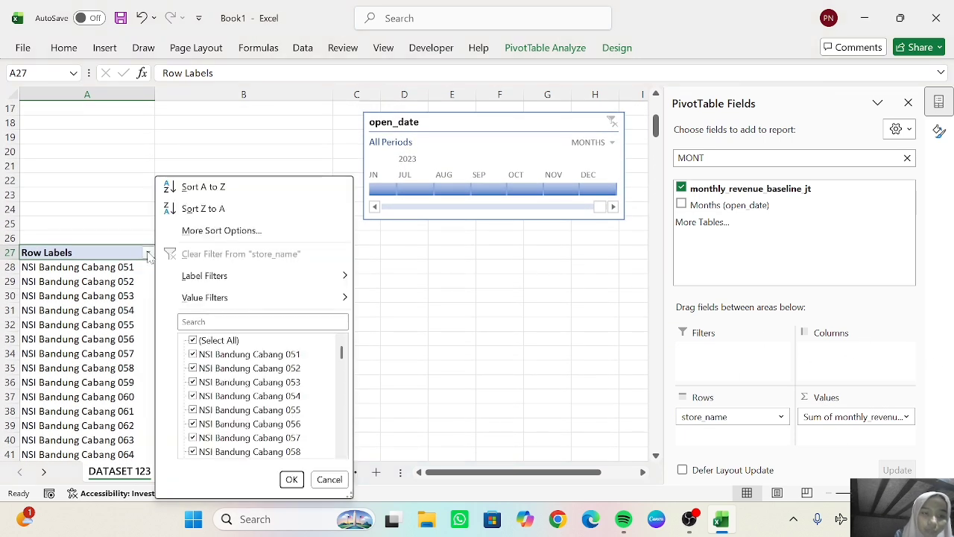
mouse_move(231, 298)
click(402, 486)
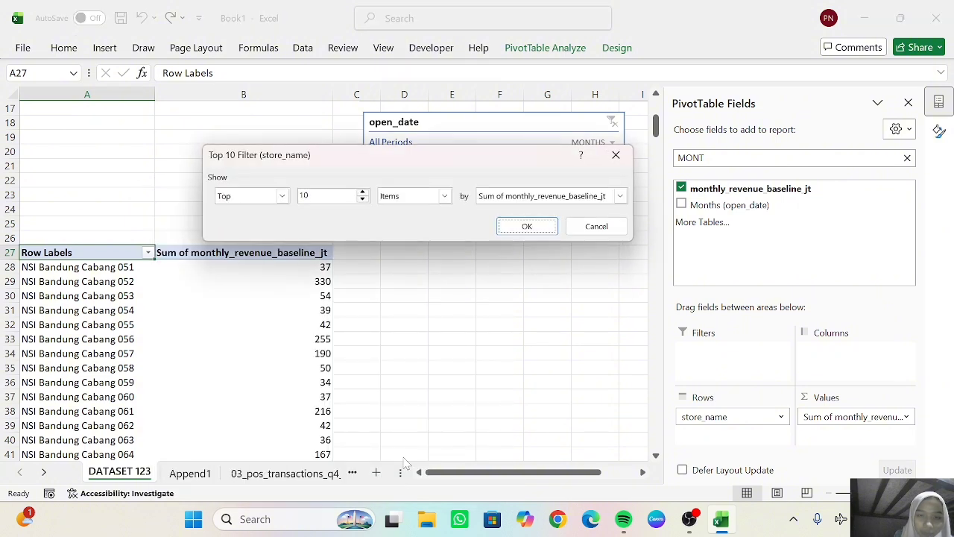
click(517, 226)
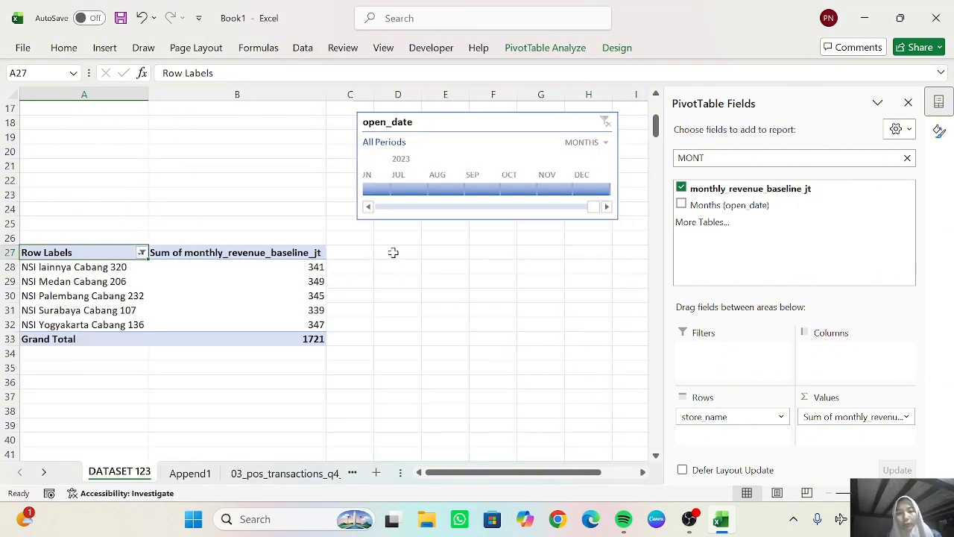
- Insert a clustered bar PivotChart from the filtered store revenue PivotTable
click(547, 49)
click(709, 82)
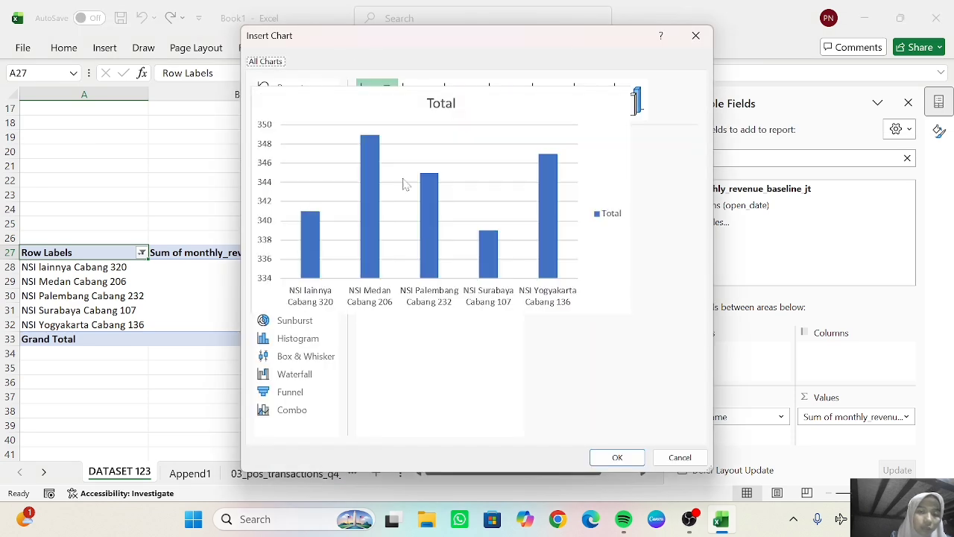
mouse_move(405, 183)
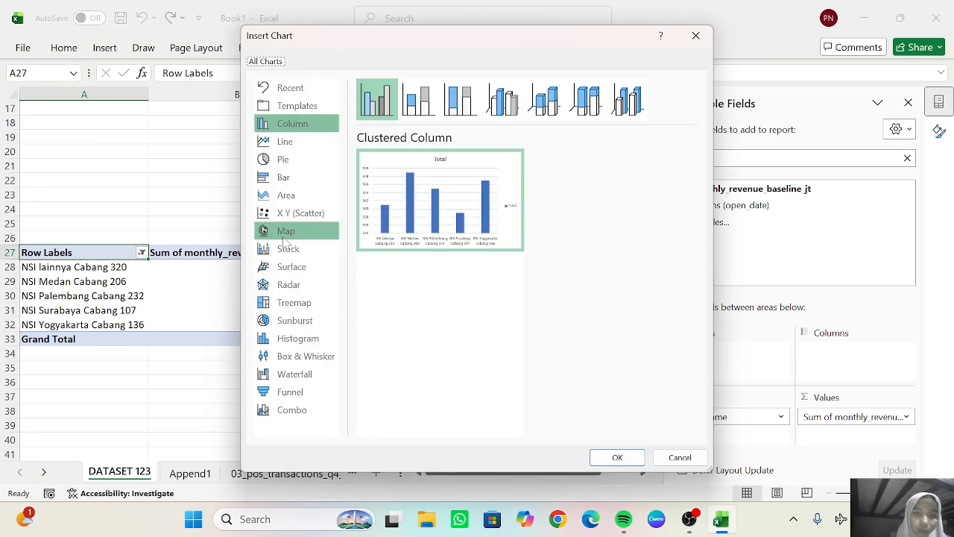
click(297, 178)
mouse_move(439, 200)
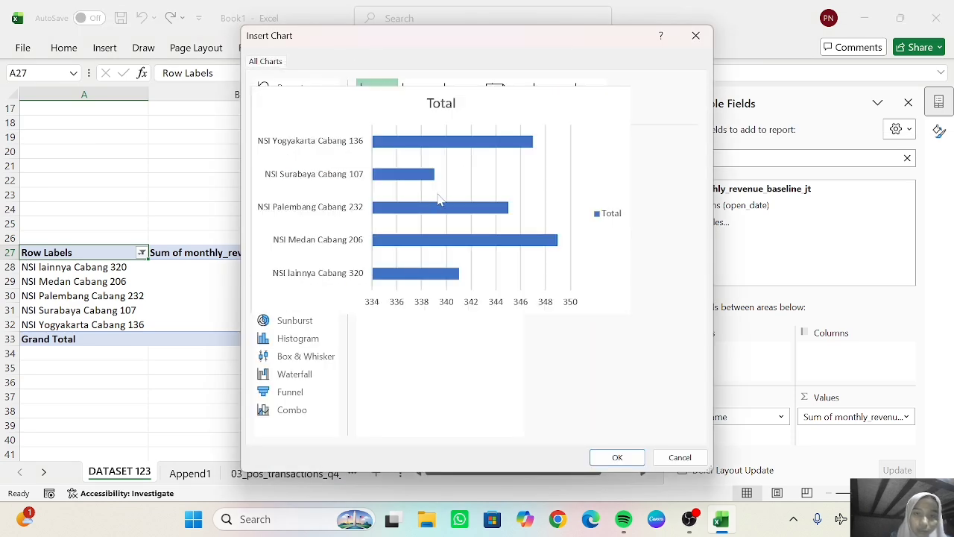
click(618, 457)
- Place the bar chart below the timeline, beside the store PivotTable, and widen it to the right edge of column J
drag(437, 206, 634, 275)
scroll(240, 383, down, 1)
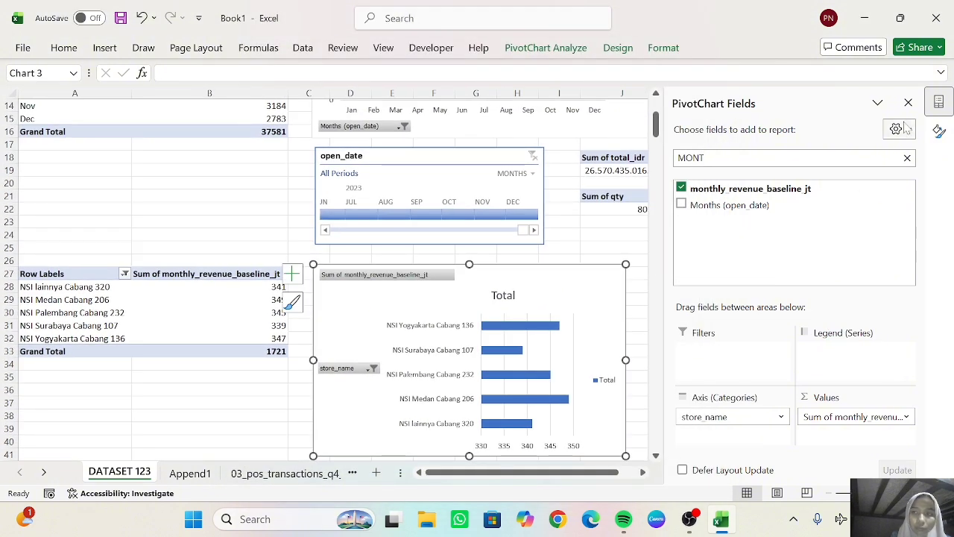
click(908, 103)
scroll(628, 410, down, 1)
scroll(628, 410, down, 1)
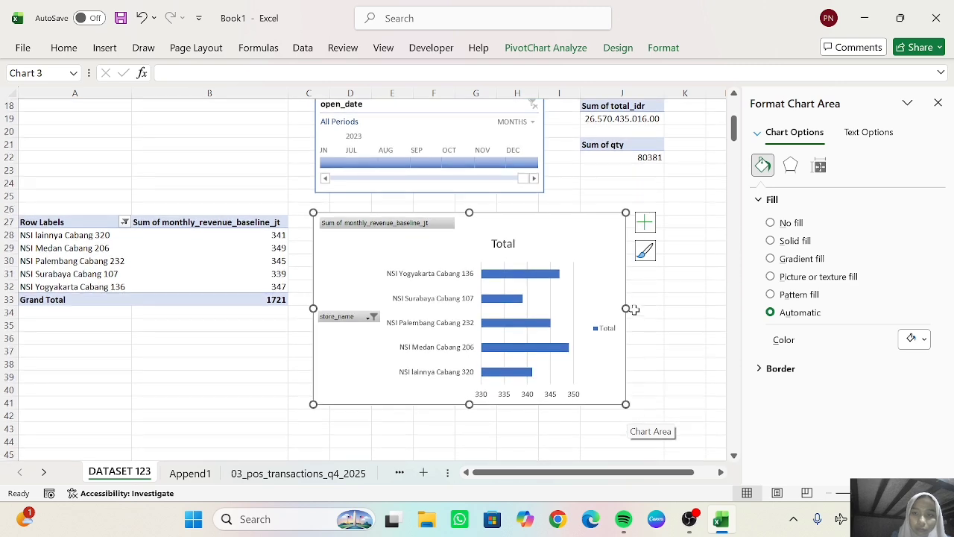
drag(629, 308, 665, 312)
click(241, 348)
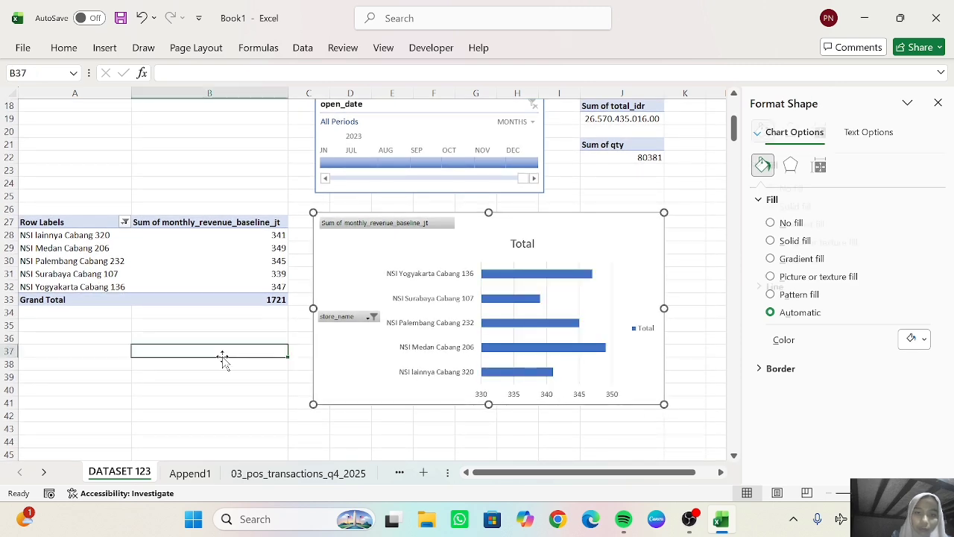
- Replace the store bar chart's title with "5 STORE DENGAN REVENUE TERTINGGI"
scroll(539, 179, down, 1)
click(522, 192)
double_click(524, 191)
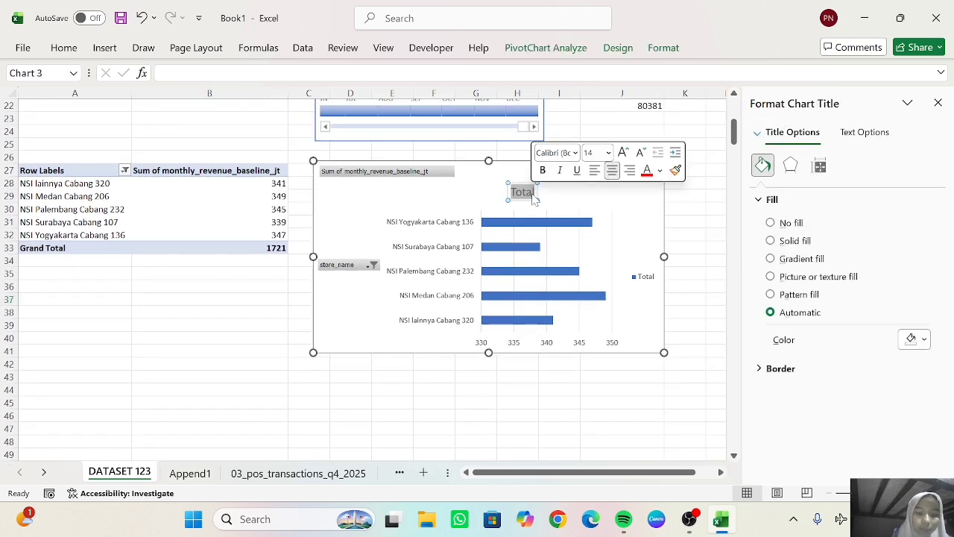
text(5 STO)
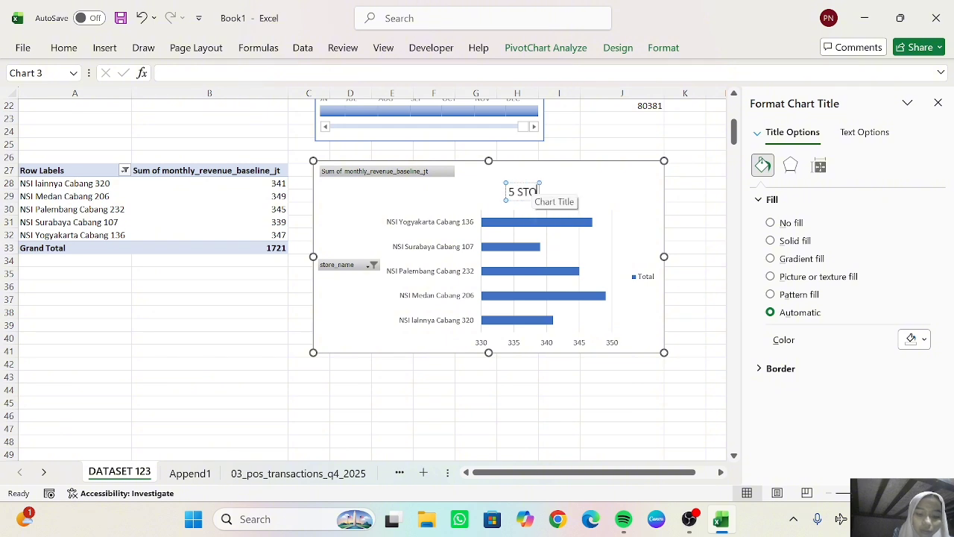
text(RE PENJUALA)
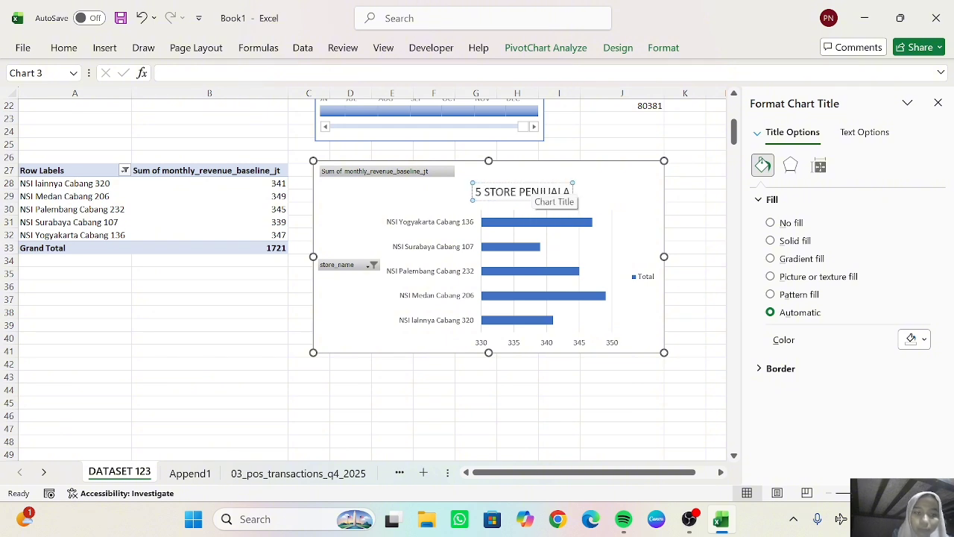
key(BackSpace)
key(BackSpace)
key(BackSpace)
key(BackSpace)
key(BackSpace)
key(BackSpace)
key(BackSpace)
key(BackSpace)
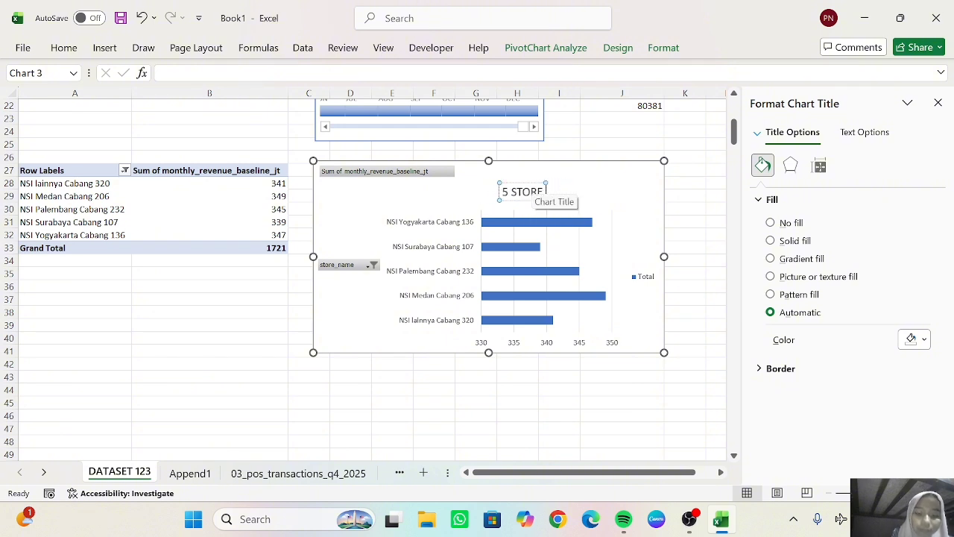
text(DENGAN REVE)
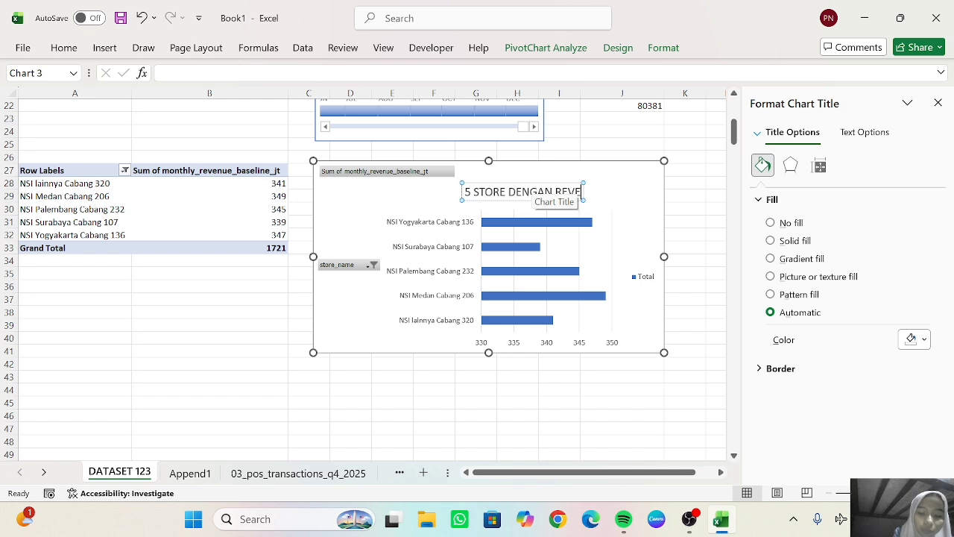
text(NUE TERTINGGI)
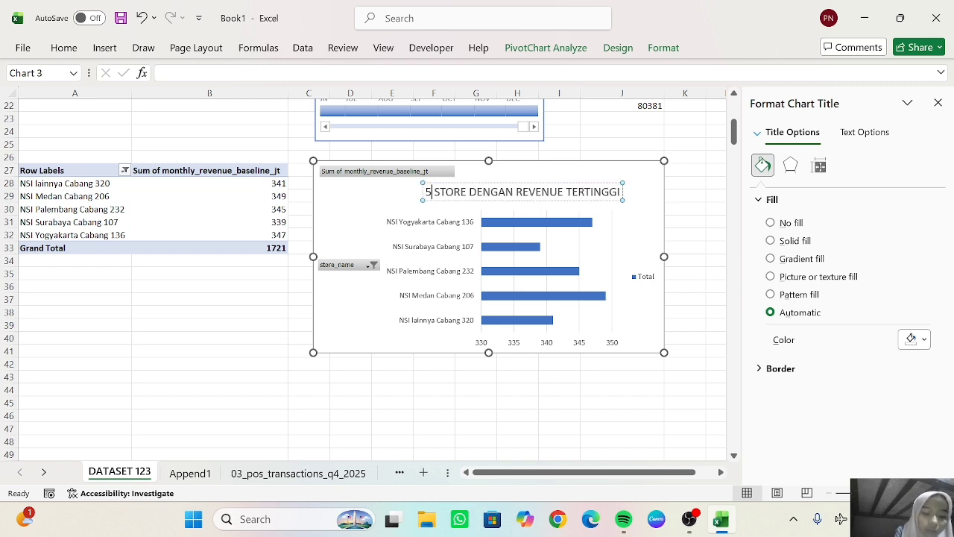
- Set the bar chart title's font to Aharoni and shift the title slightly left within the chart
key(ctrl+a)
click(63, 47)
click(180, 76)
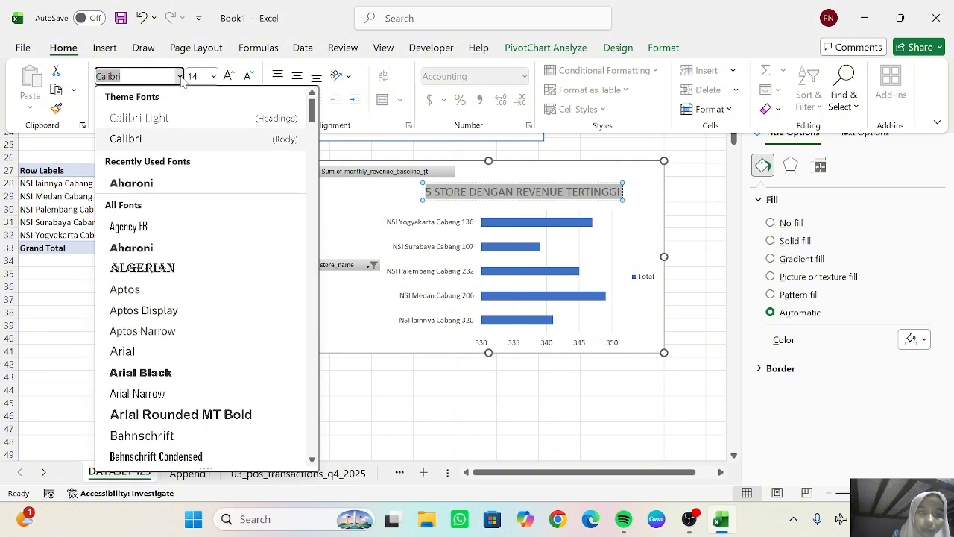
click(170, 182)
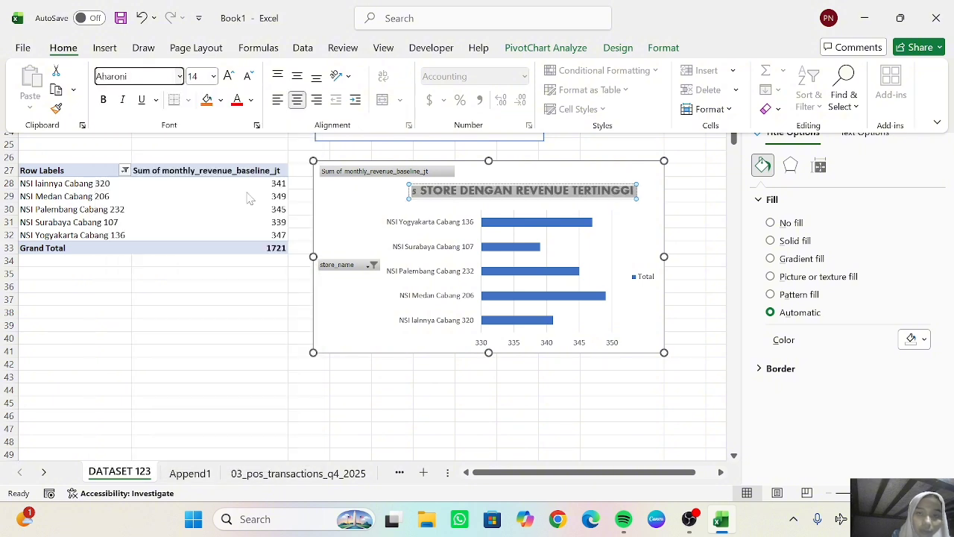
click(408, 191)
click(415, 195)
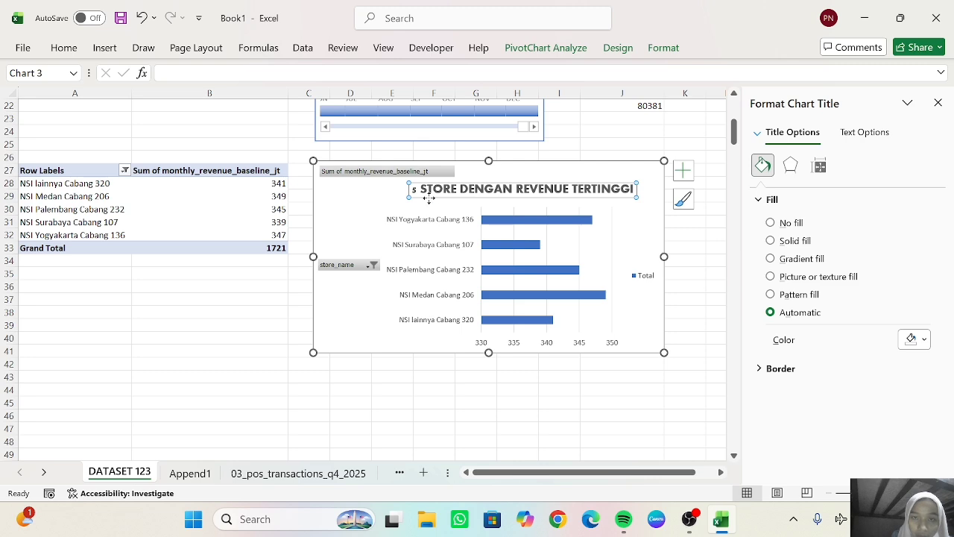
drag(429, 197, 406, 197)
click(381, 397)
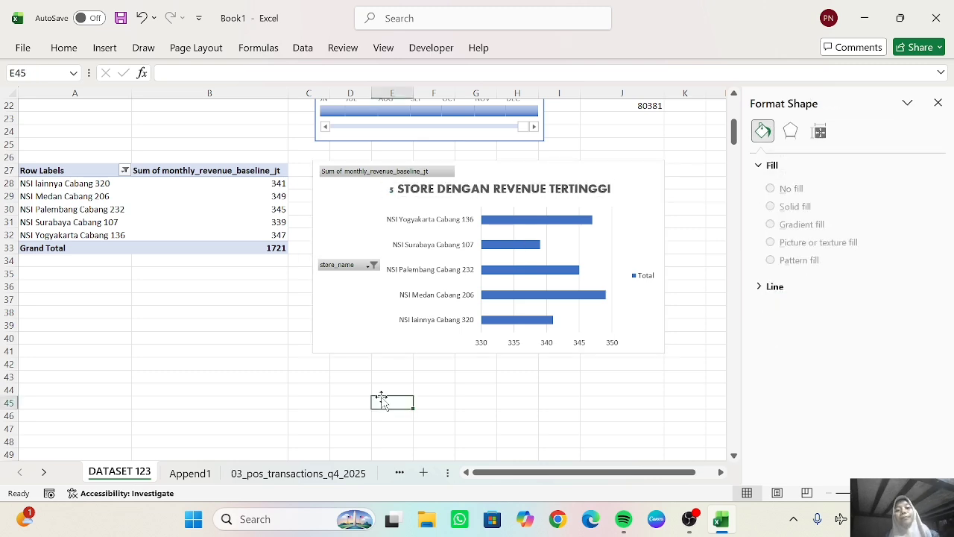
- Connect the store bar chart to the open_date timeline through its filter connections
scroll(381, 398, up, 5)
scroll(380, 398, down, 2)
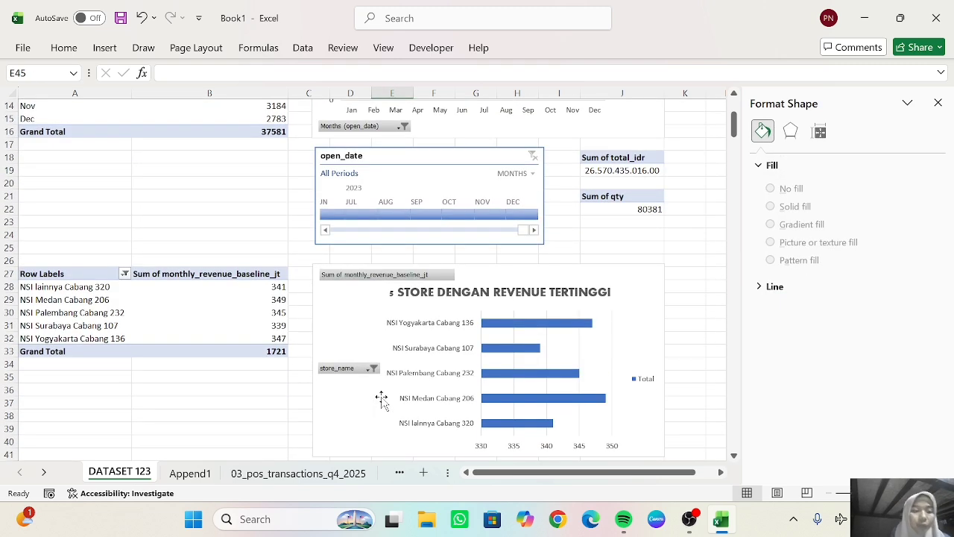
scroll(381, 399, down, 1)
click(634, 258)
click(546, 49)
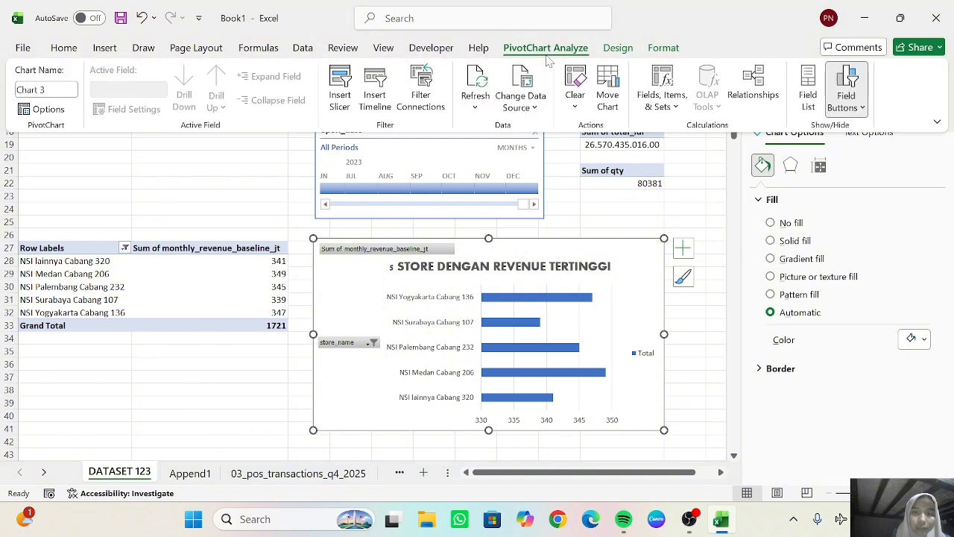
click(423, 88)
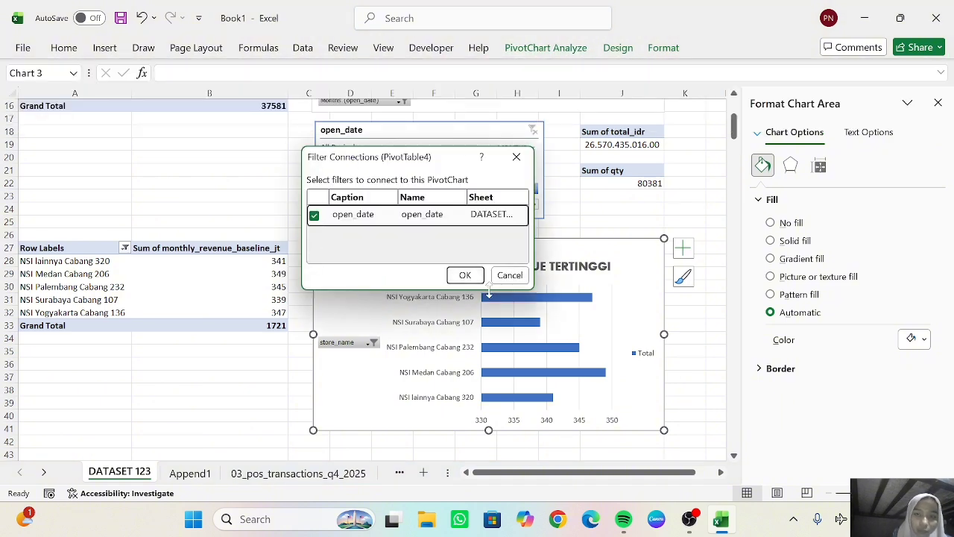
click(465, 275)
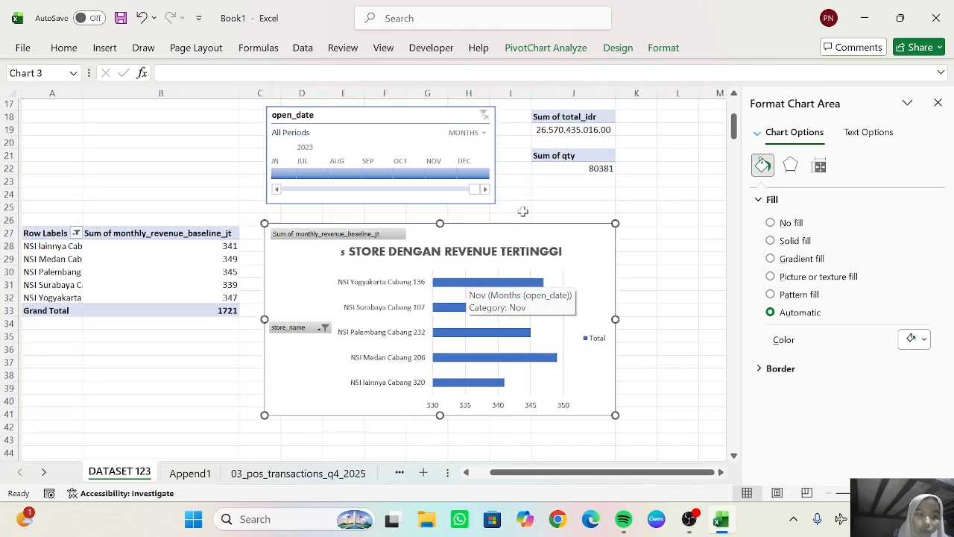
- Insert a region slicer for the store PivotChart and place it directly to the right of the bar chart
click(538, 49)
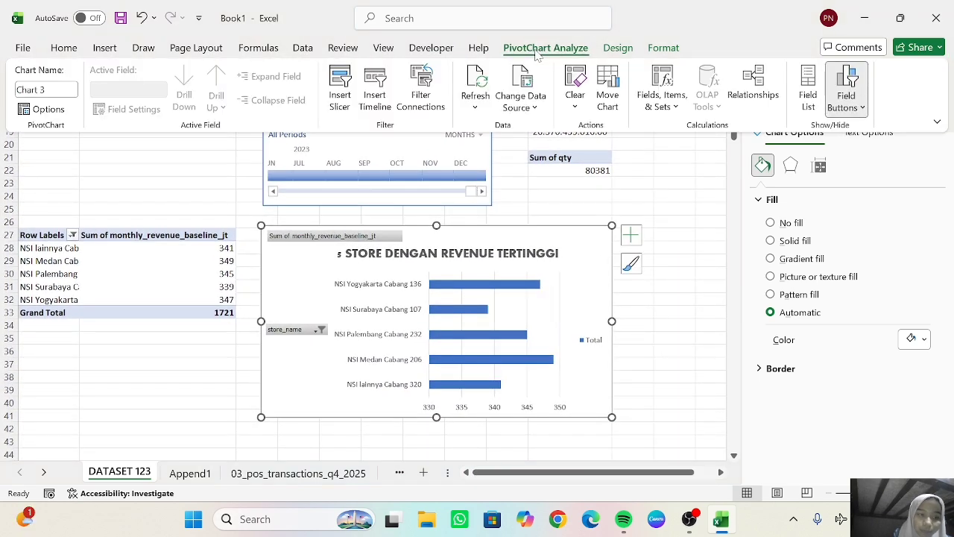
click(340, 88)
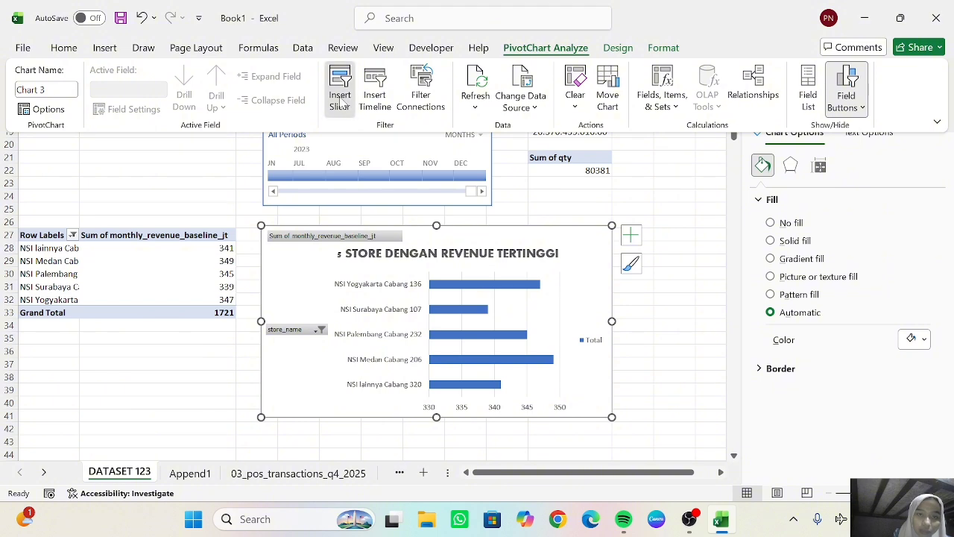
scroll(389, 293, down, 2)
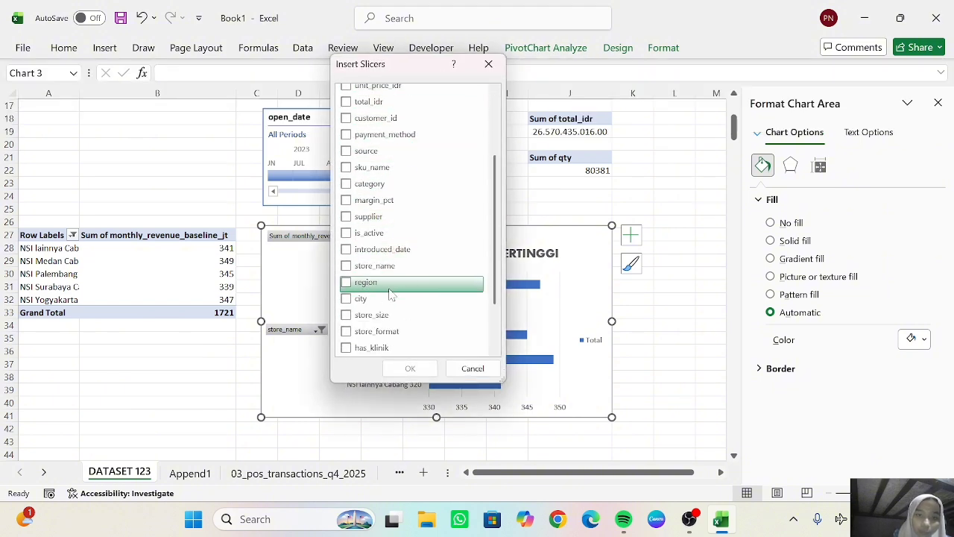
scroll(389, 294, down, 2)
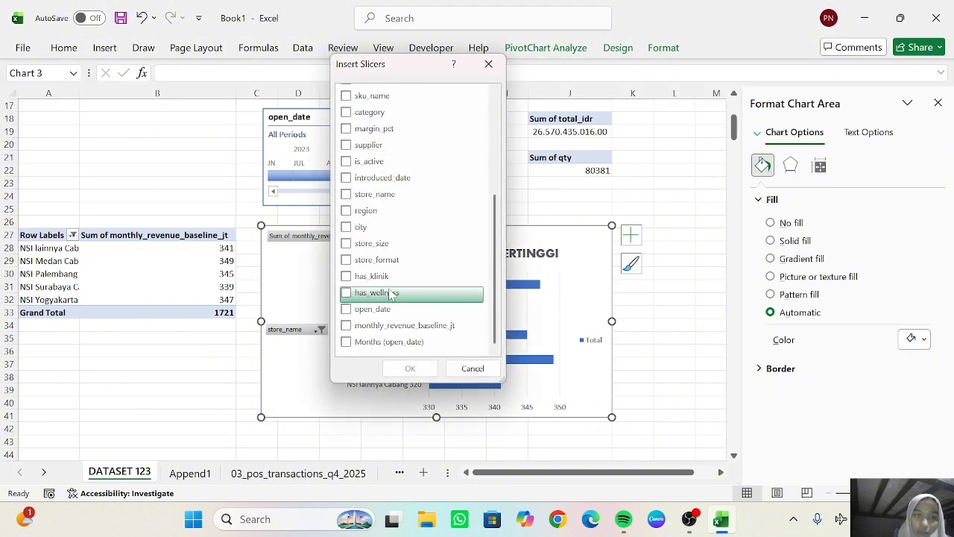
click(366, 210)
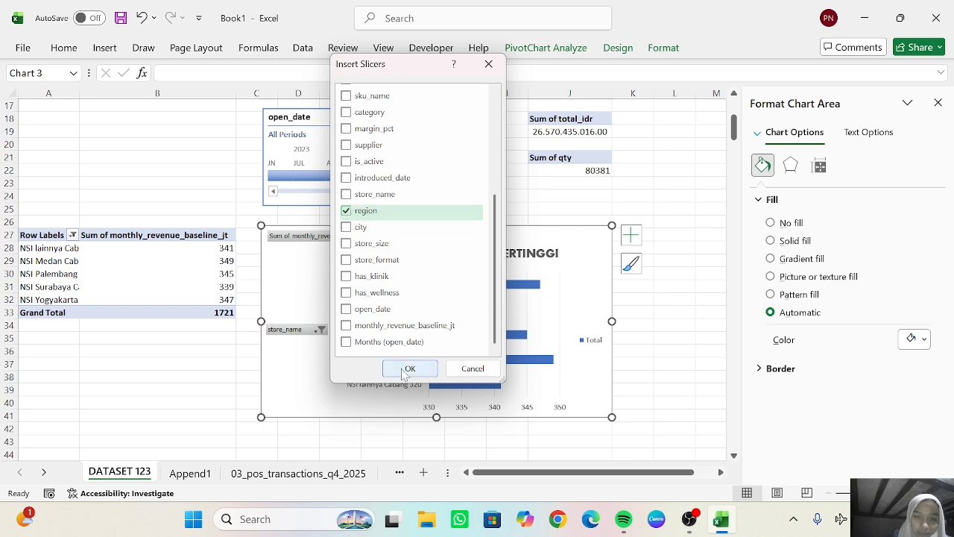
click(410, 368)
drag(512, 351, 439, 390)
- Hide items with no data in the region slicer and shorten it to about 2.32 inches tall
click(515, 47)
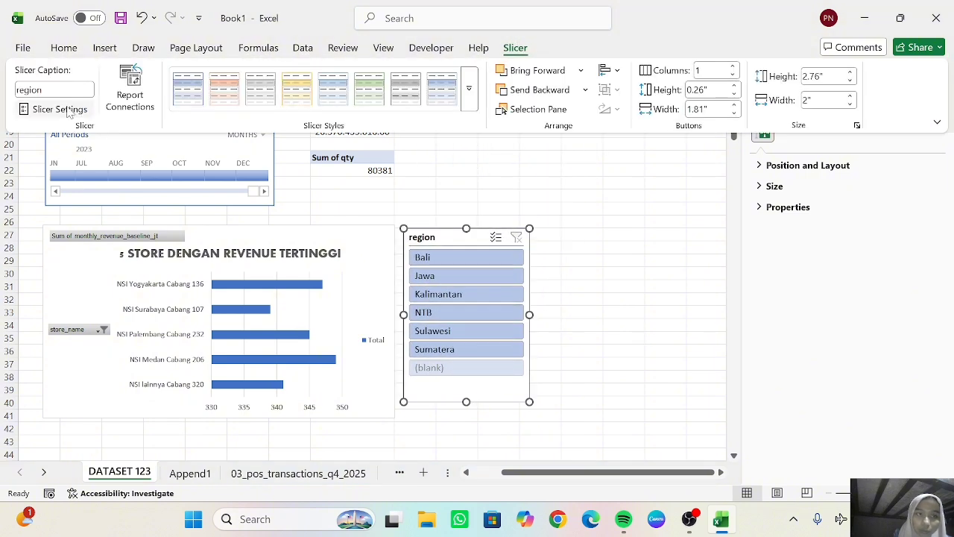
click(60, 106)
click(420, 249)
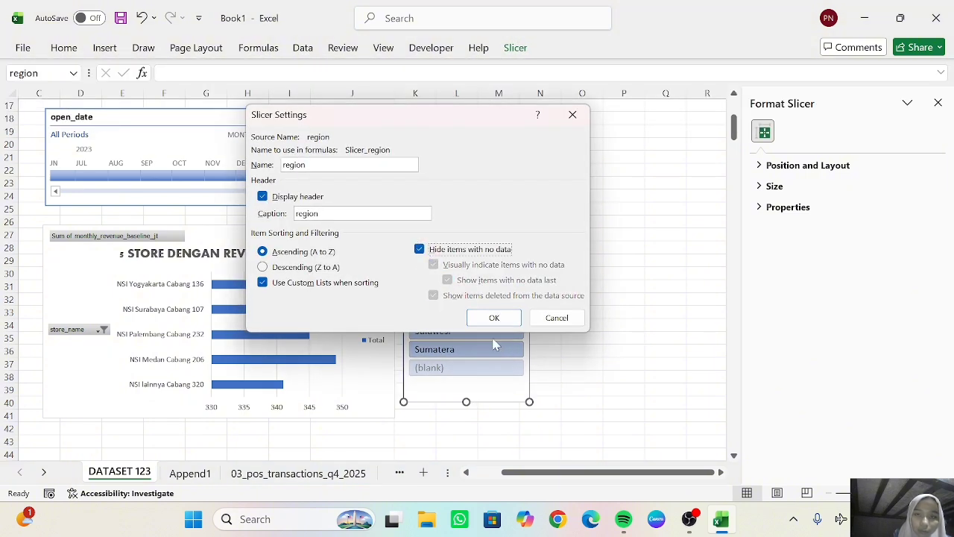
click(495, 318)
drag(467, 401, 467, 374)
- Review the region slicer's report connections and look over the charts, timeline and PivotTables on the sheet
click(515, 47)
click(130, 97)
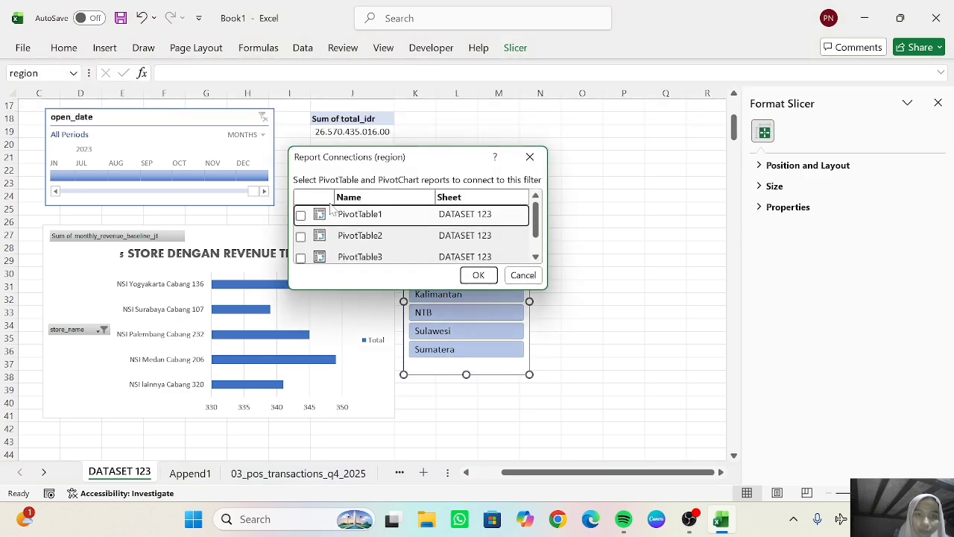
scroll(373, 238, down, 1)
click(301, 250)
click(477, 273)
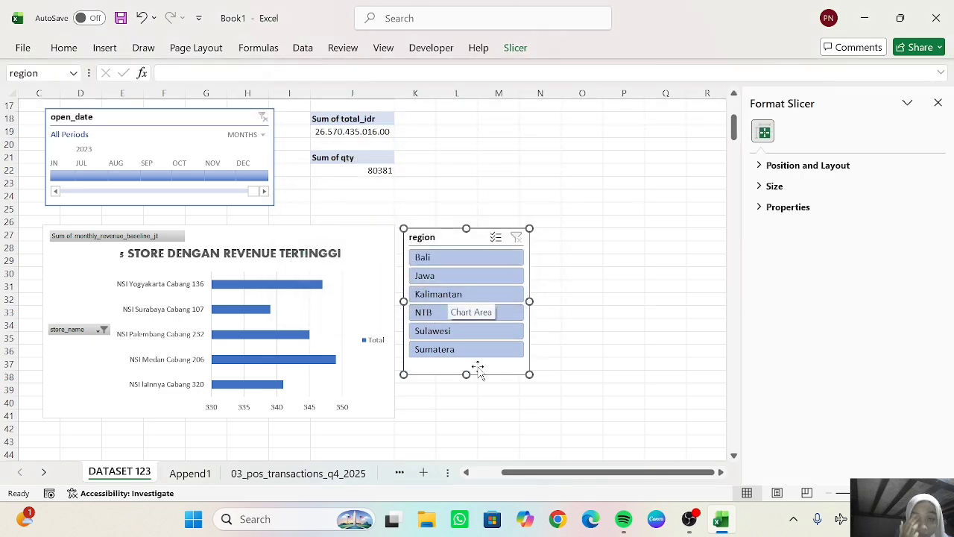
scroll(551, 193, up, 4)
scroll(550, 193, left, 4)
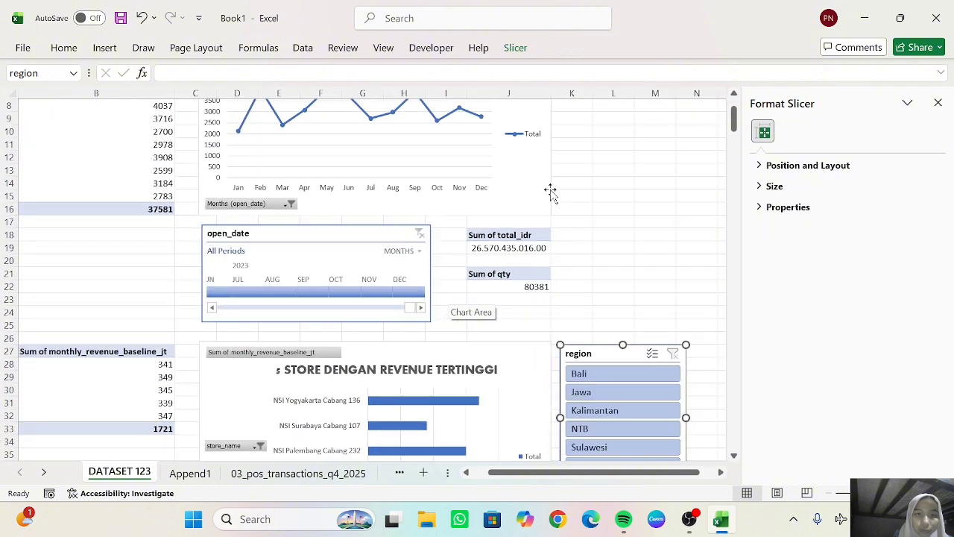
scroll(551, 192, down, 6)
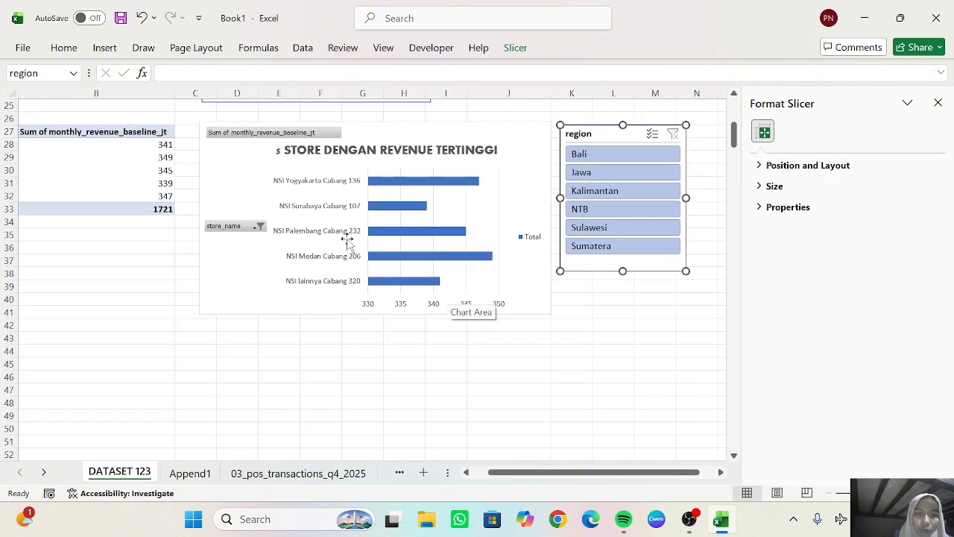
scroll(345, 239, left, 2)
scroll(170, 273, right, 5)
scroll(169, 273, up, 1)
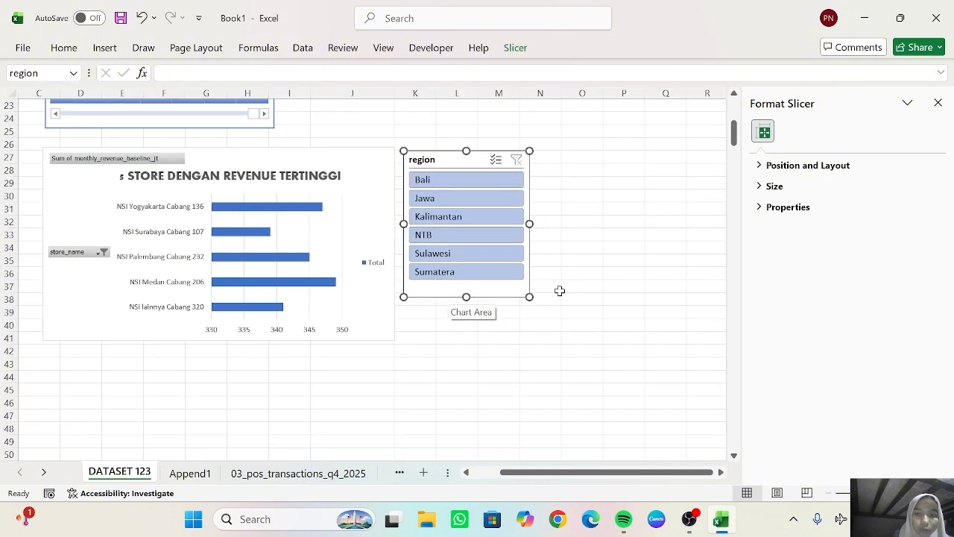
- Connect the region slicer to PivotTable3 as well and autofit the width of column J
click(516, 48)
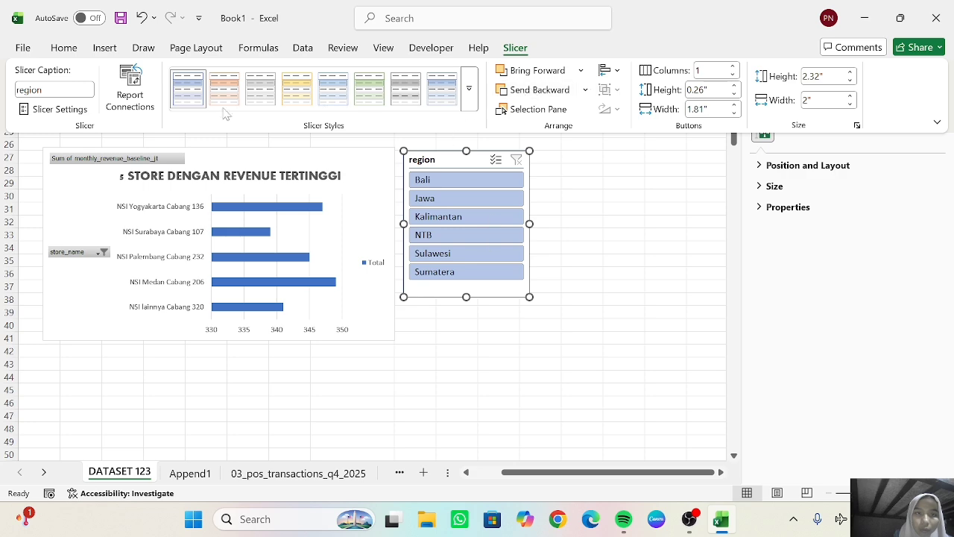
click(130, 90)
scroll(351, 252, down, 2)
click(301, 232)
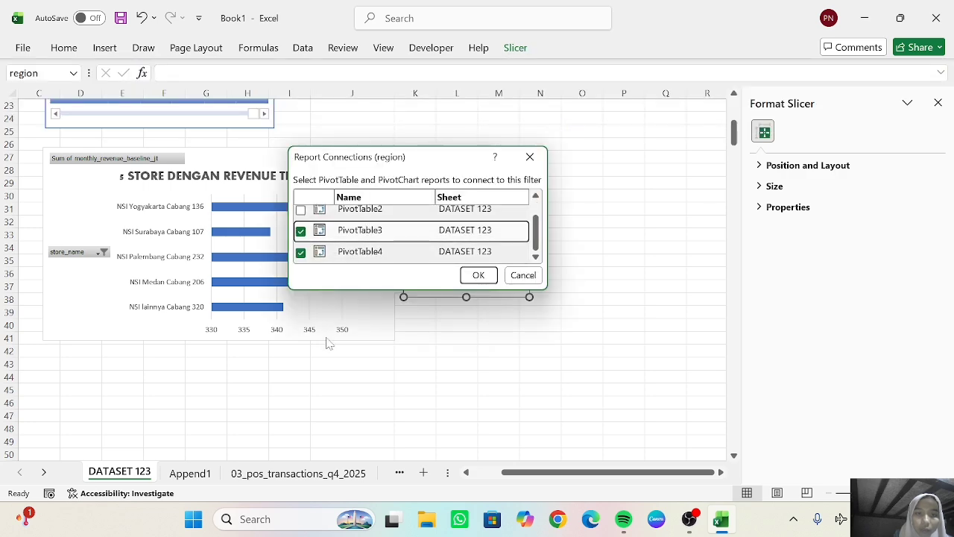
scroll(328, 343, up, 6)
scroll(328, 343, left, 2)
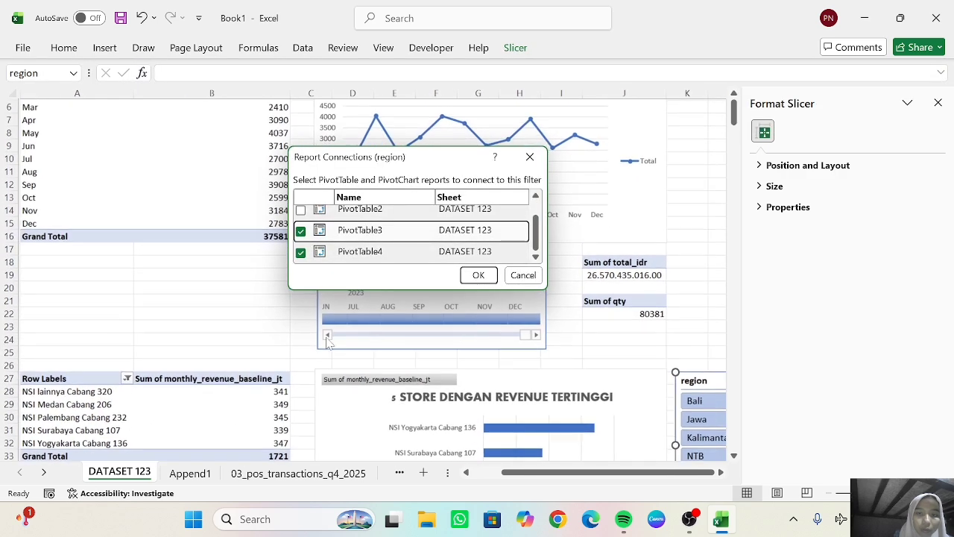
click(477, 275)
scroll(582, 301, right, 3)
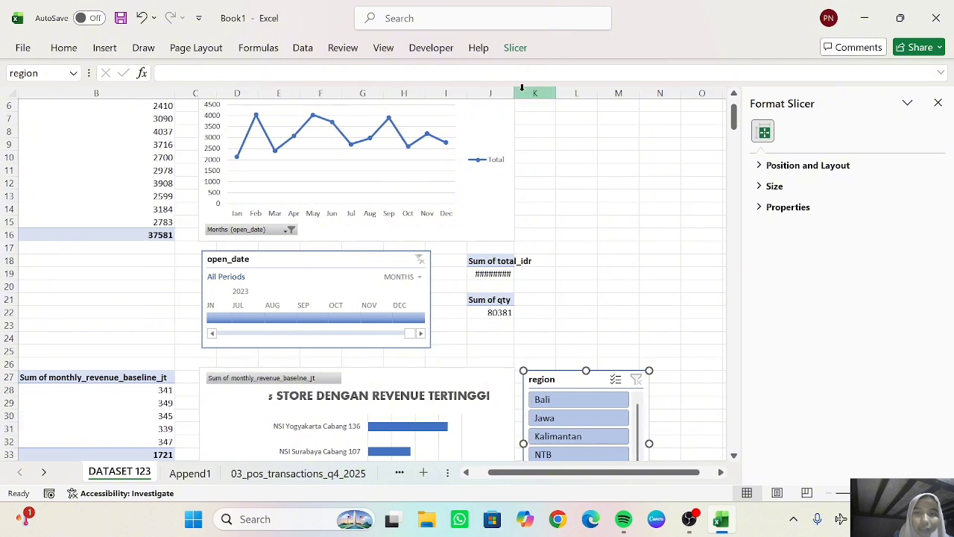
double_click(513, 93)
- Lengthen the region slicer to about 2.56 inches to fit all its buttons, and recheck its Hide items with no data setting
scroll(580, 249, down, 5)
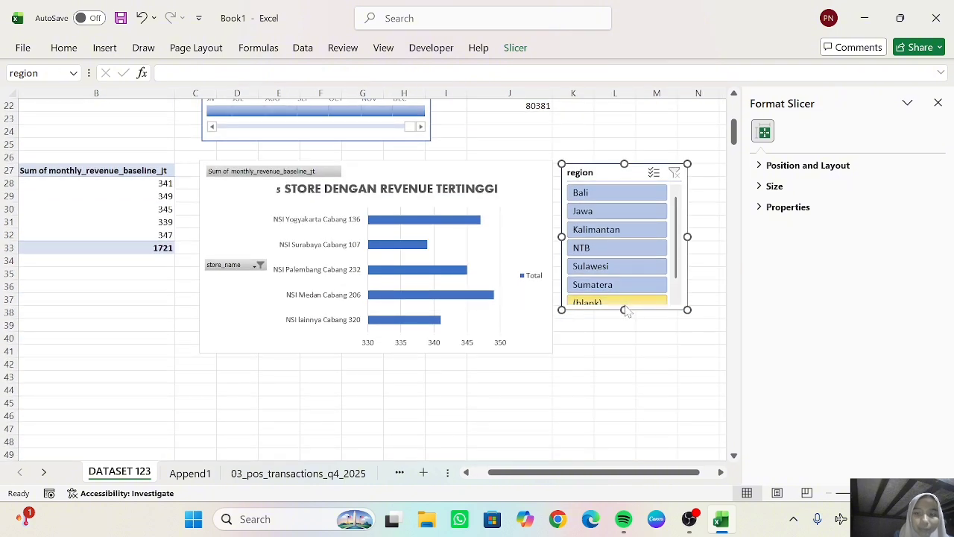
drag(625, 310, 624, 324)
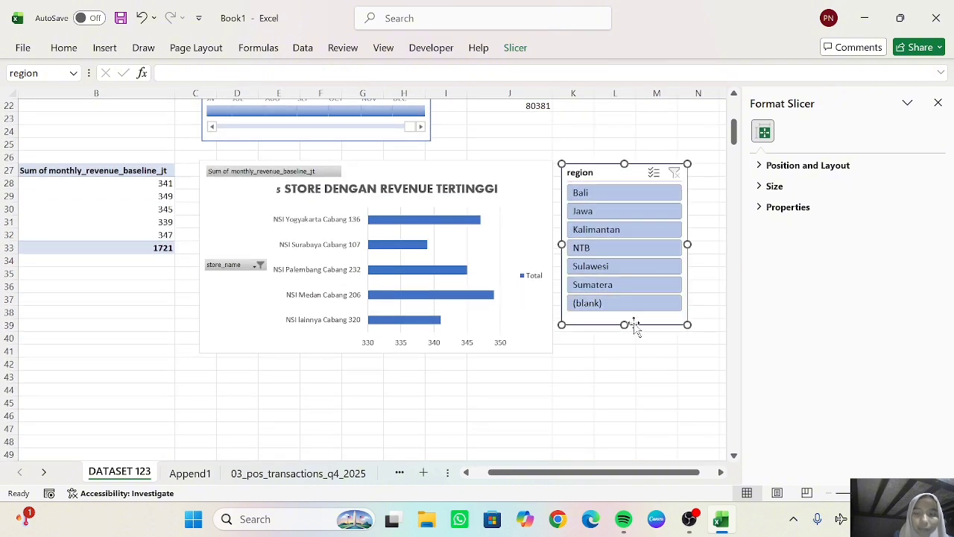
click(515, 48)
click(55, 109)
click(420, 248)
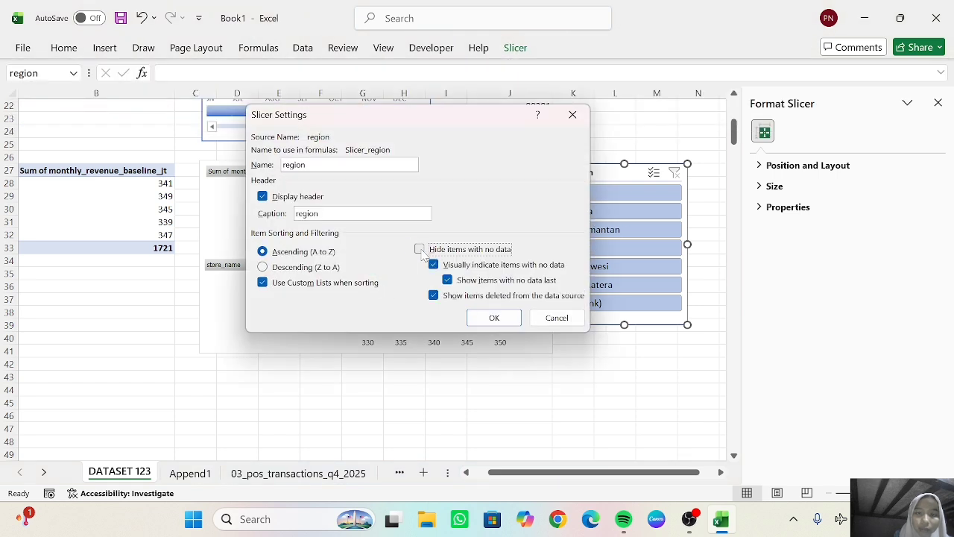
click(419, 248)
click(494, 318)
- Disconnect PivotTable3 from the region slicer's report connections, keeping PivotTable4 connected
click(515, 49)
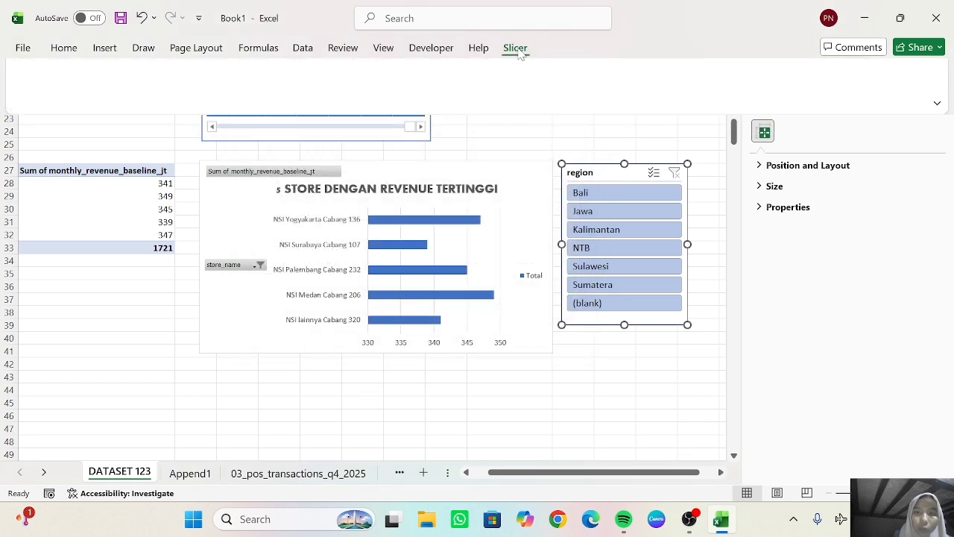
click(131, 91)
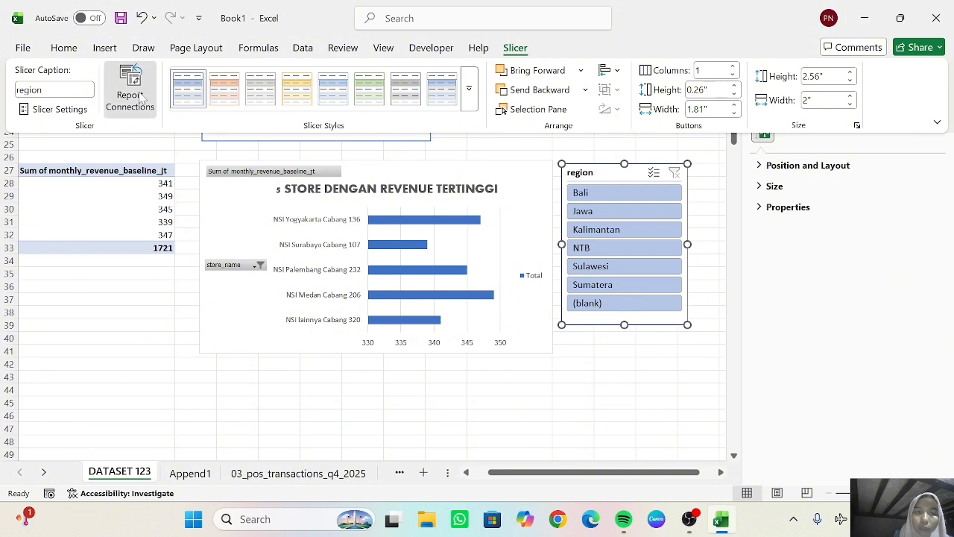
scroll(380, 261, down, 1)
click(301, 231)
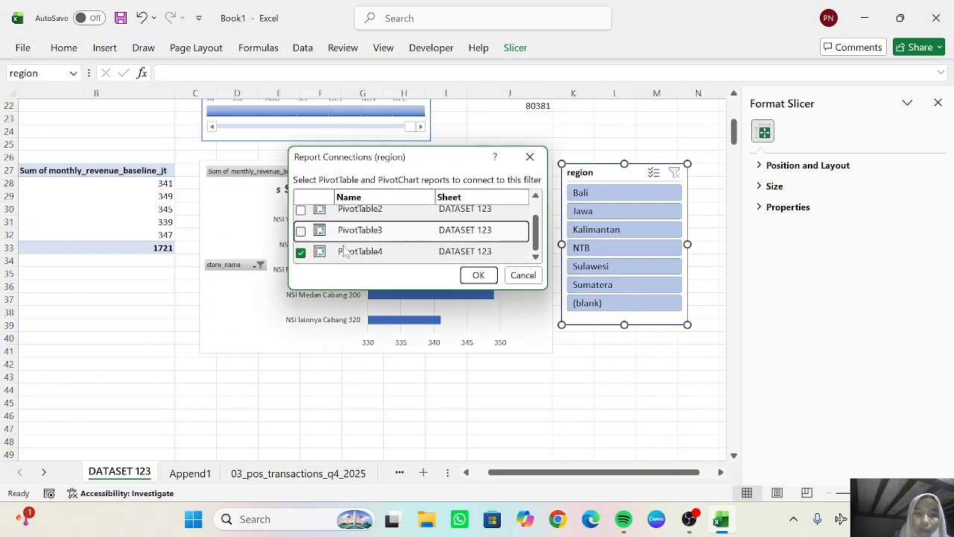
click(479, 275)
- Shorten the region slicer to end just below its Sumatera button and autofit the width of column J
drag(587, 328, 599, 300)
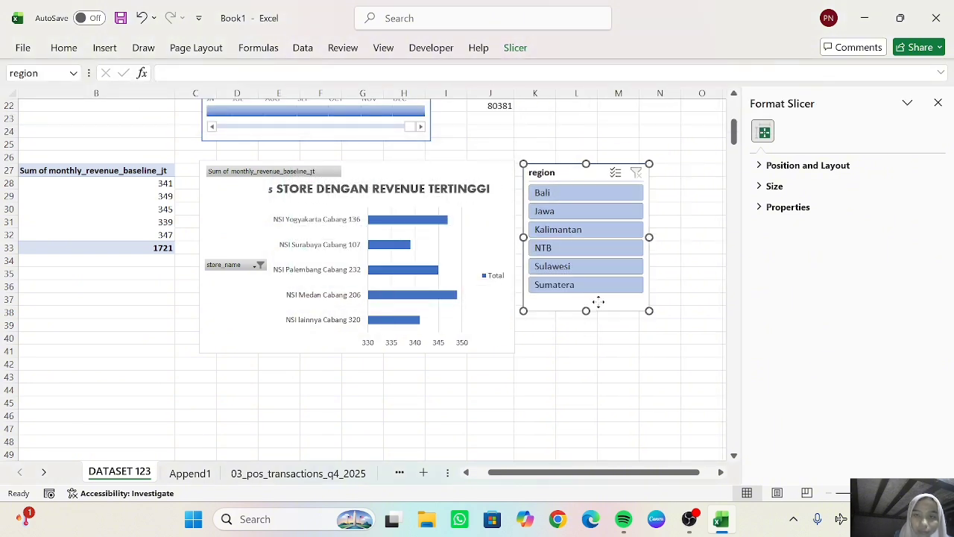
scroll(483, 380, up, 5)
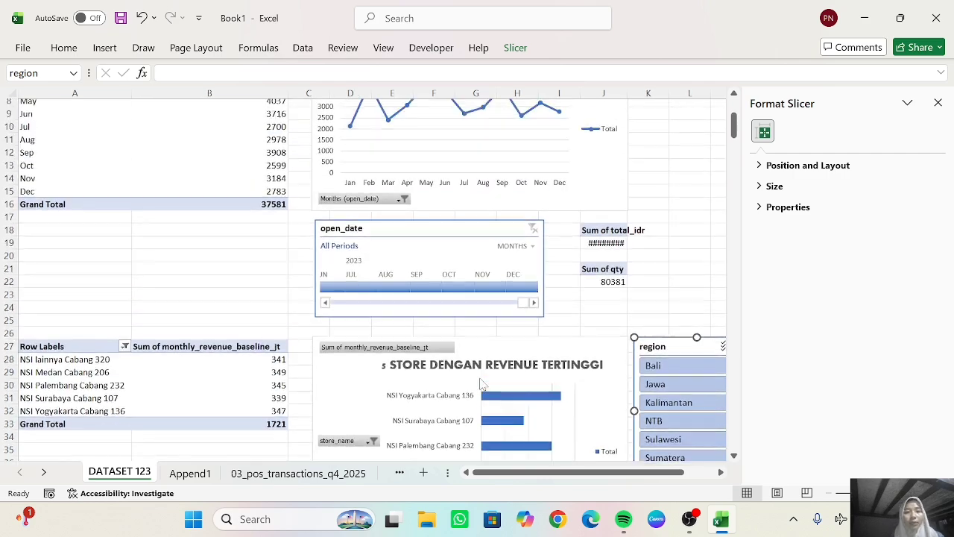
double_click(514, 88)
scroll(597, 235, down, 3)
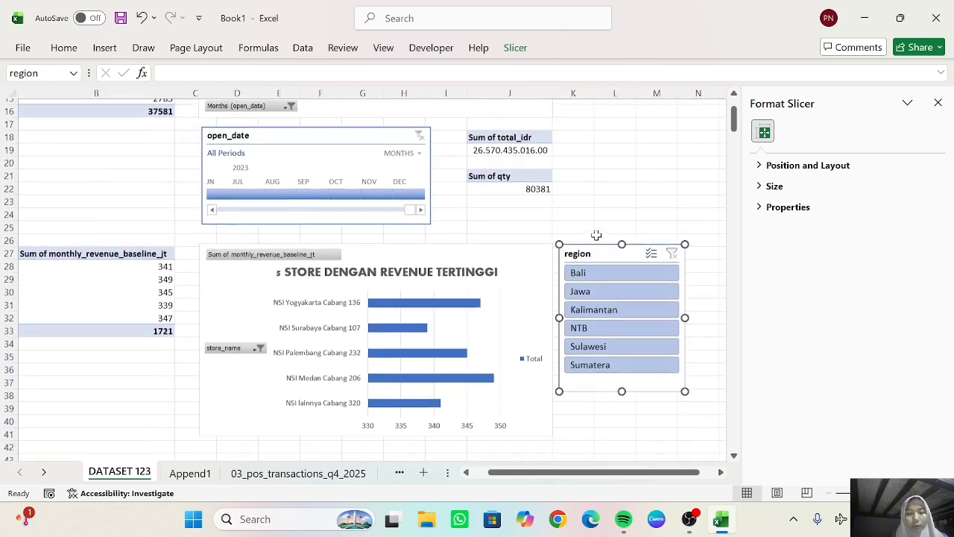
scroll(174, 383, down, 2)
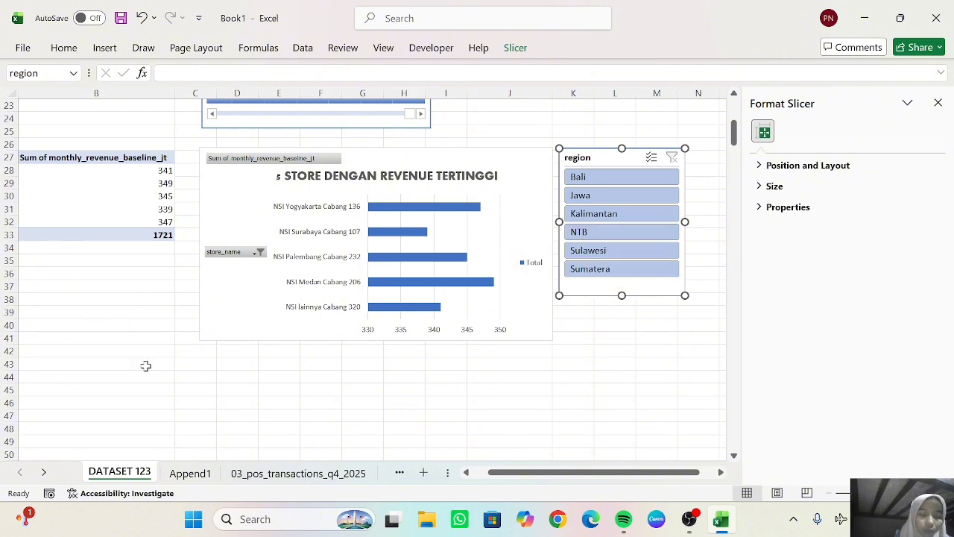
- Start a PivotTable from the table on the 02_sku_master sheet, with an existing worksheet as its destination
click(43, 472)
click(314, 478)
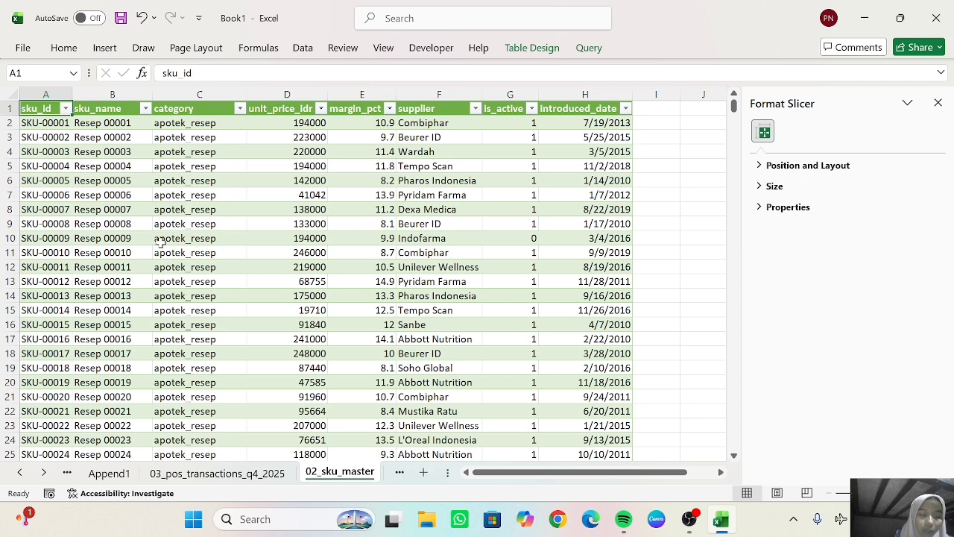
click(104, 48)
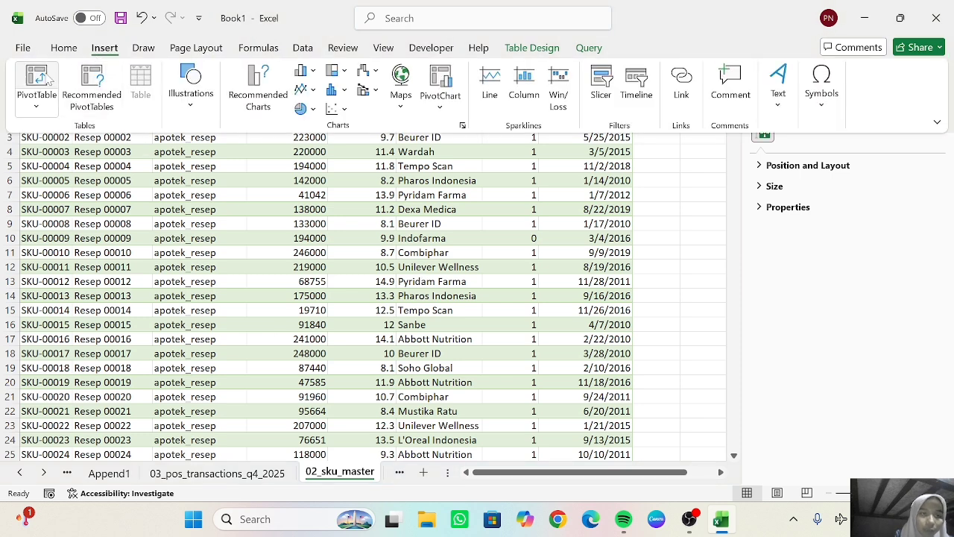
click(35, 86)
click(309, 225)
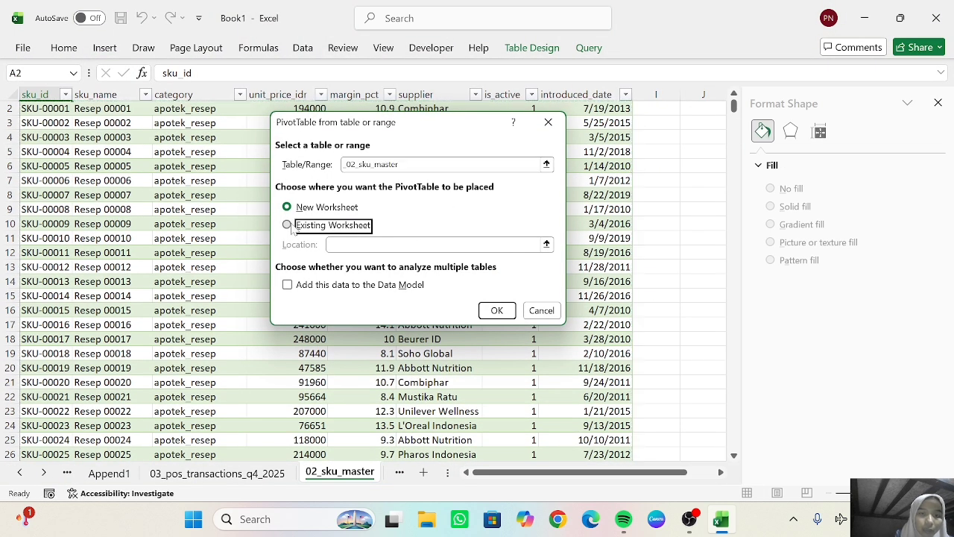
- Set the PivotTable's location to cell A43 of the DATASET 123 sheet and create it
click(547, 246)
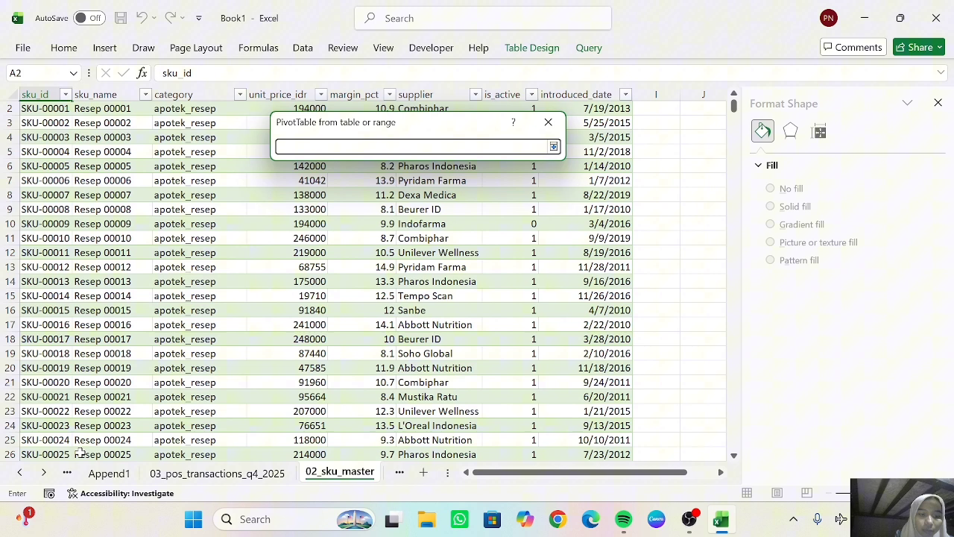
click(19, 472)
click(97, 472)
click(61, 367)
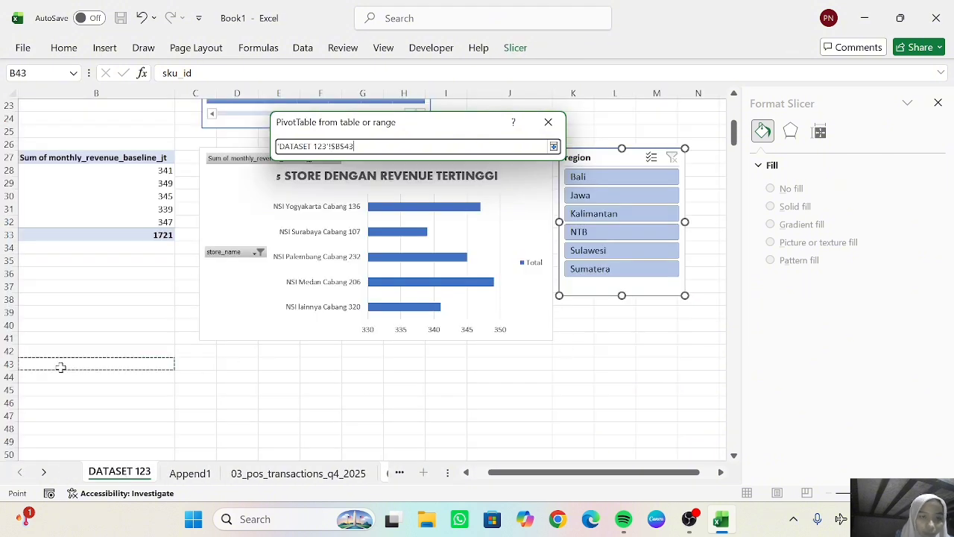
scroll(174, 386, left, 2)
click(98, 365)
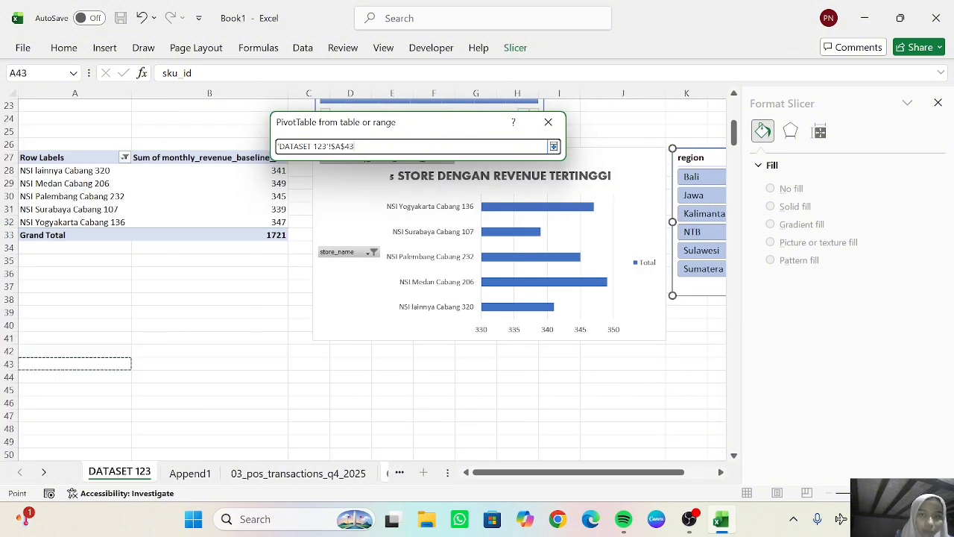
click(554, 146)
click(497, 310)
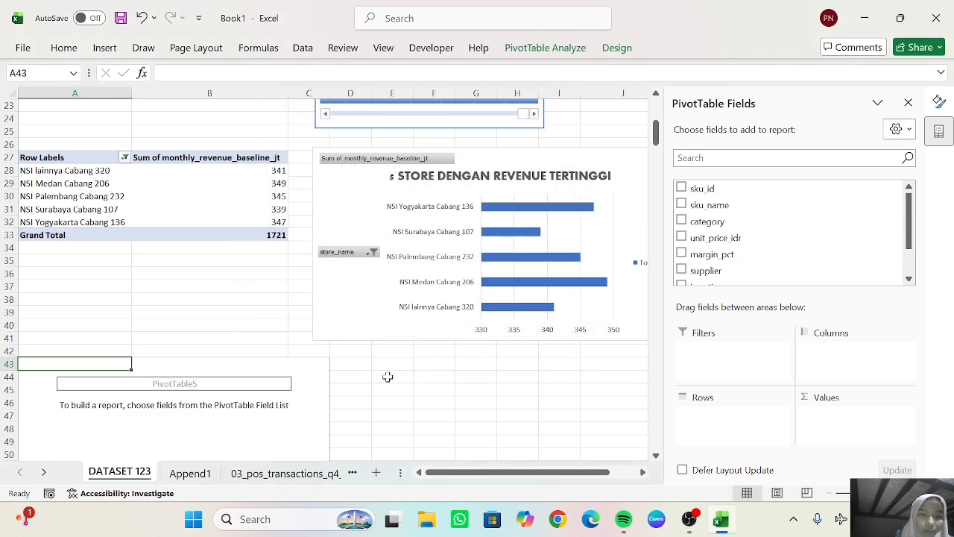
- Lay out the new PivotTable with supplier as rows and Count of sku_name as values
scroll(388, 377, right, 2)
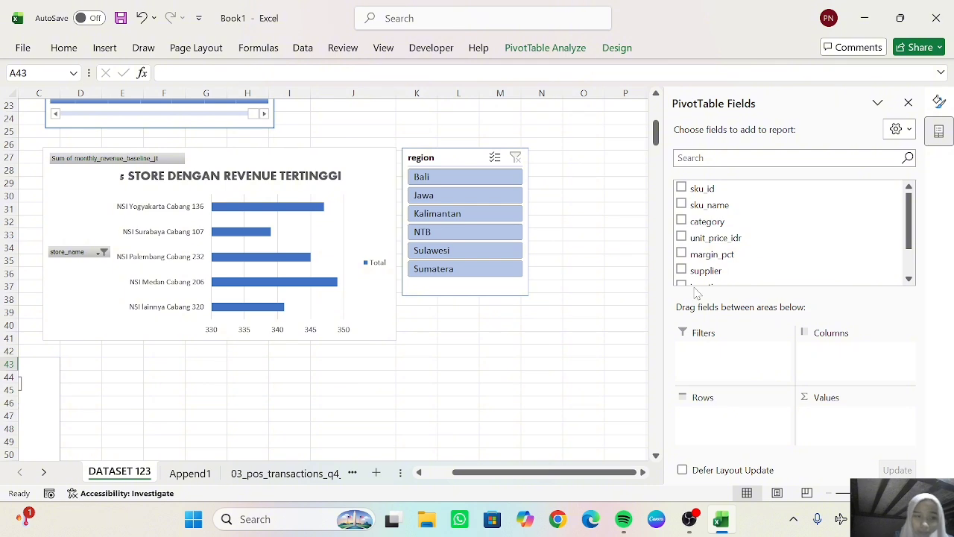
click(681, 205)
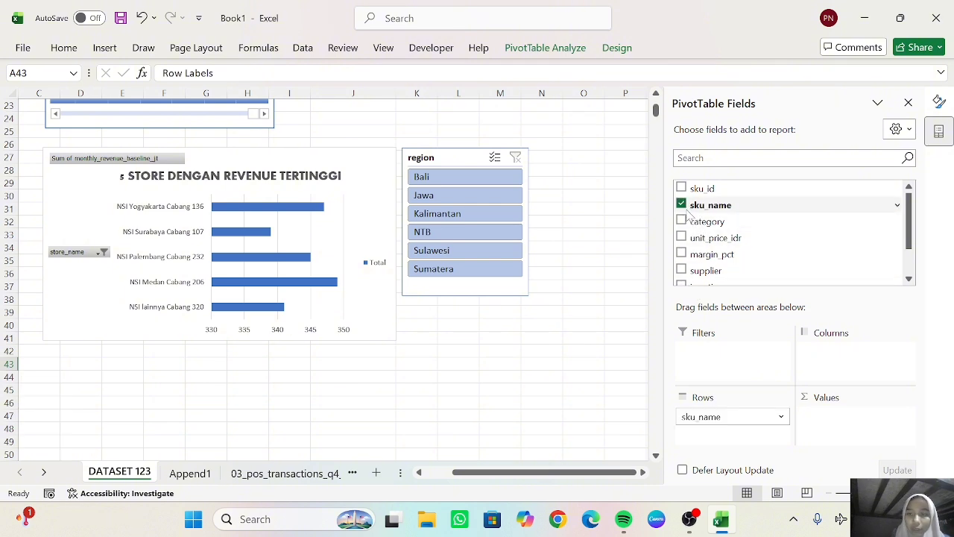
click(682, 271)
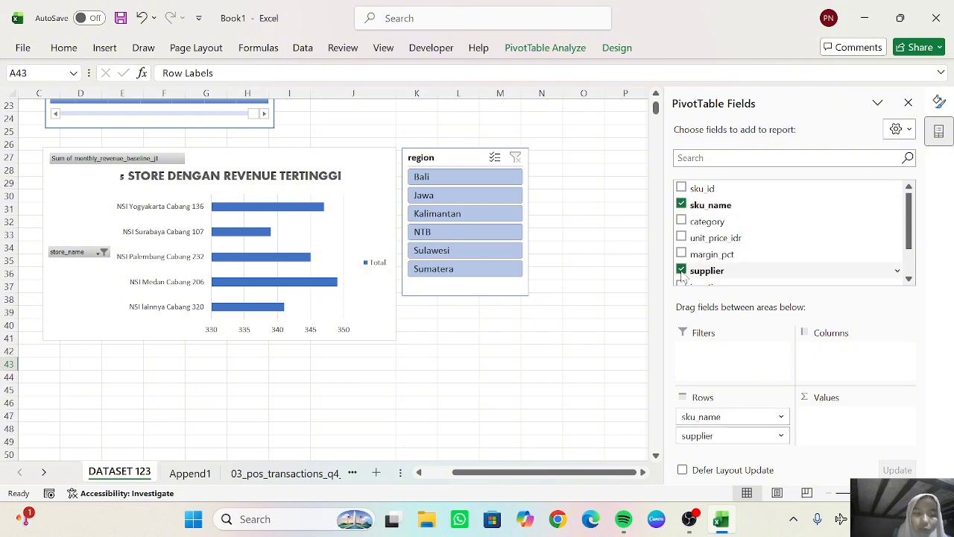
drag(718, 440, 829, 421)
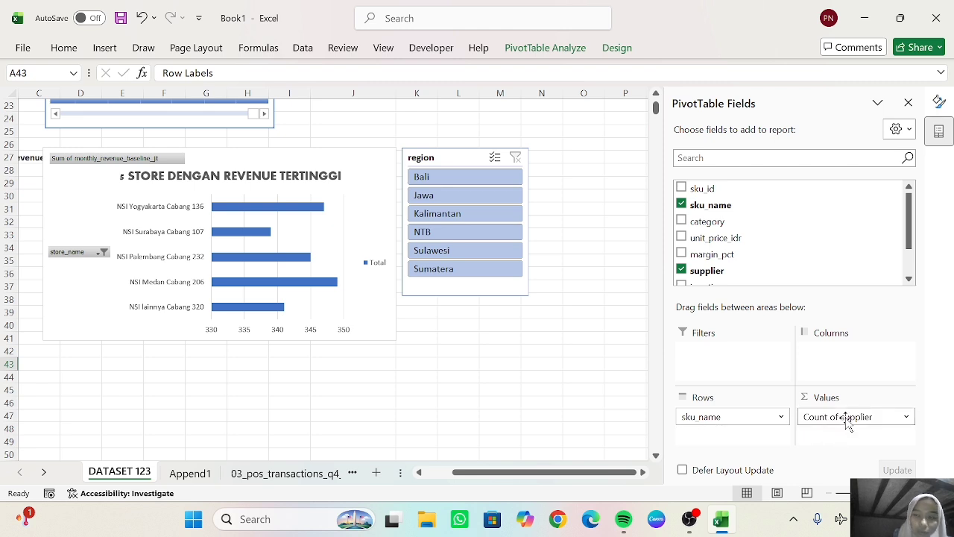
drag(847, 422, 812, 421)
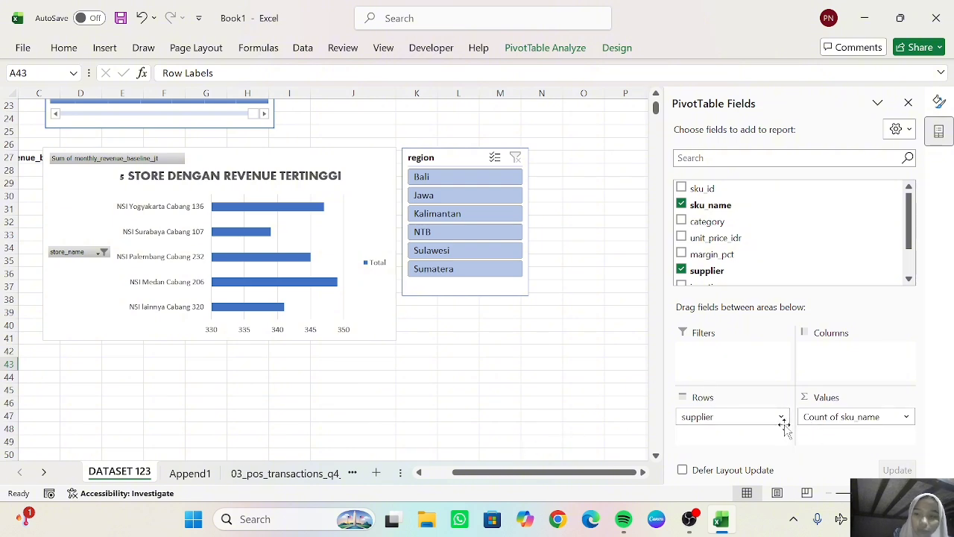
- Filter the supplier PivotTable to the top 5 items by Count of sku_name
scroll(520, 361, left, 3)
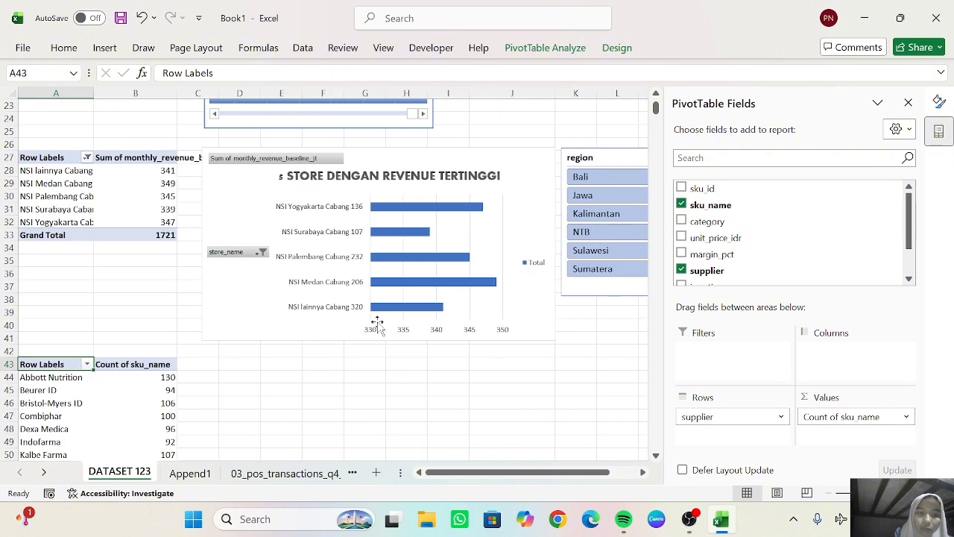
scroll(373, 336, down, 3)
click(87, 274)
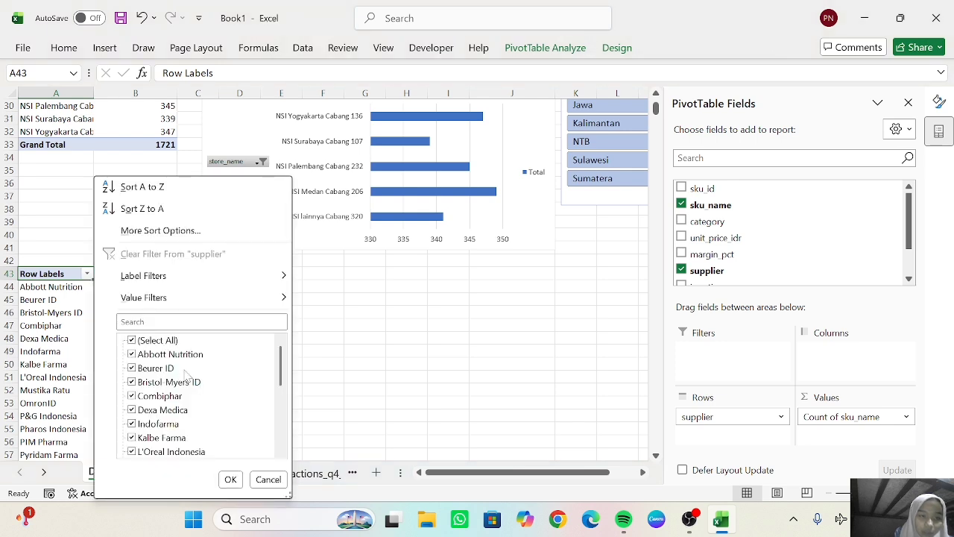
mouse_move(155, 299)
click(336, 486)
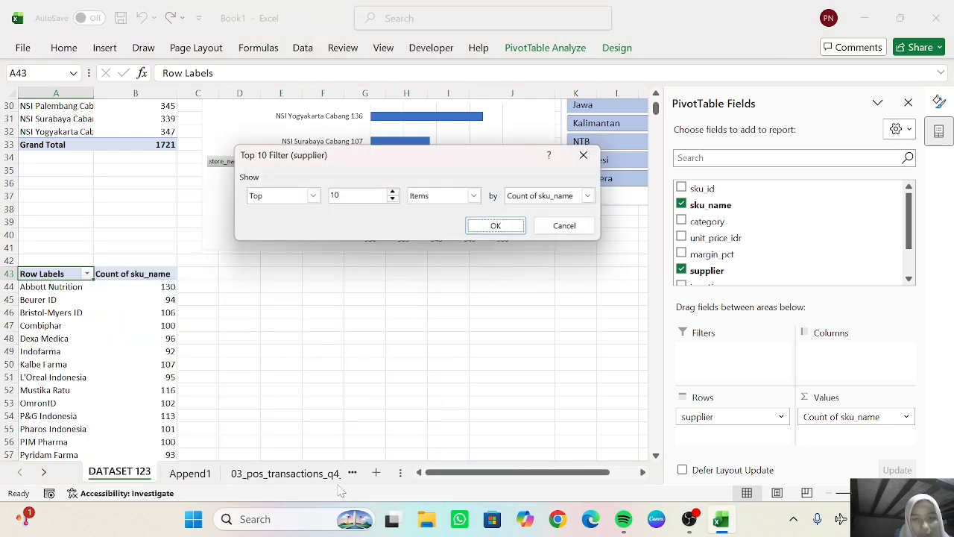
click(495, 226)
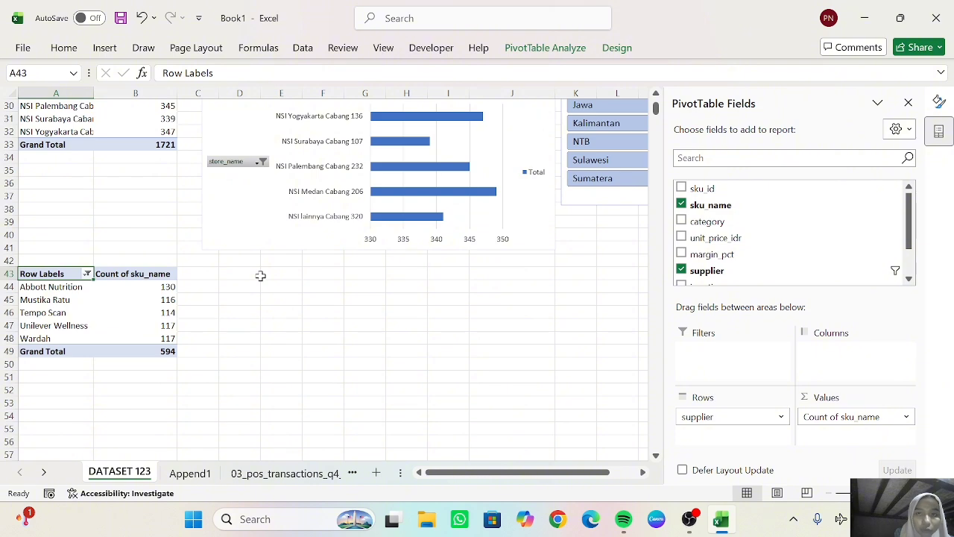
- Insert a 3-D column PivotChart of the supplier counts, placed beside its PivotTable and widened to match the bar chart above
click(545, 47)
click(704, 95)
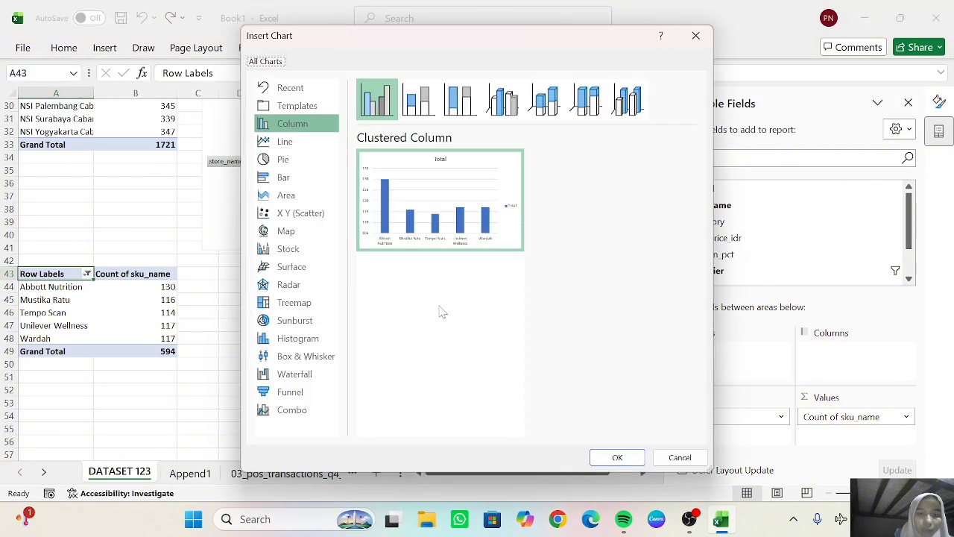
mouse_move(454, 243)
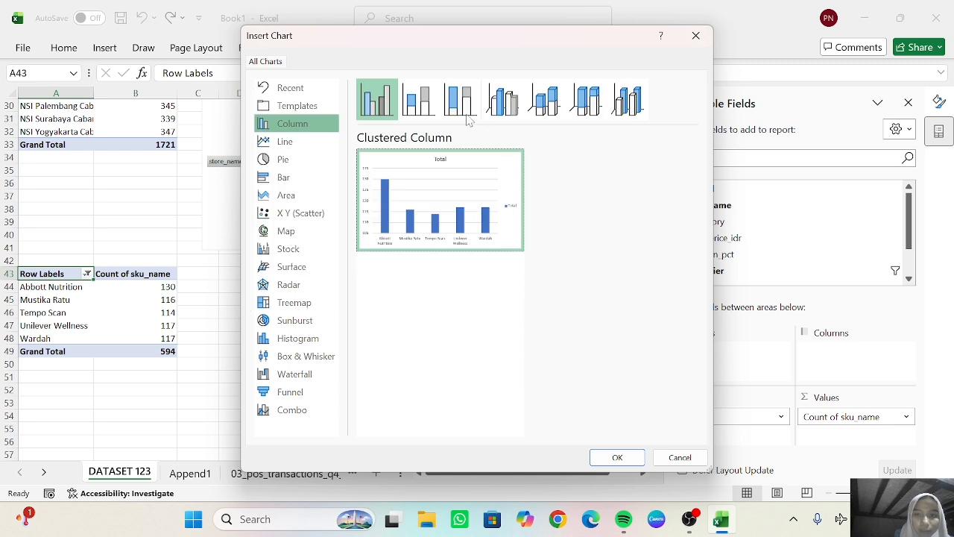
click(503, 101)
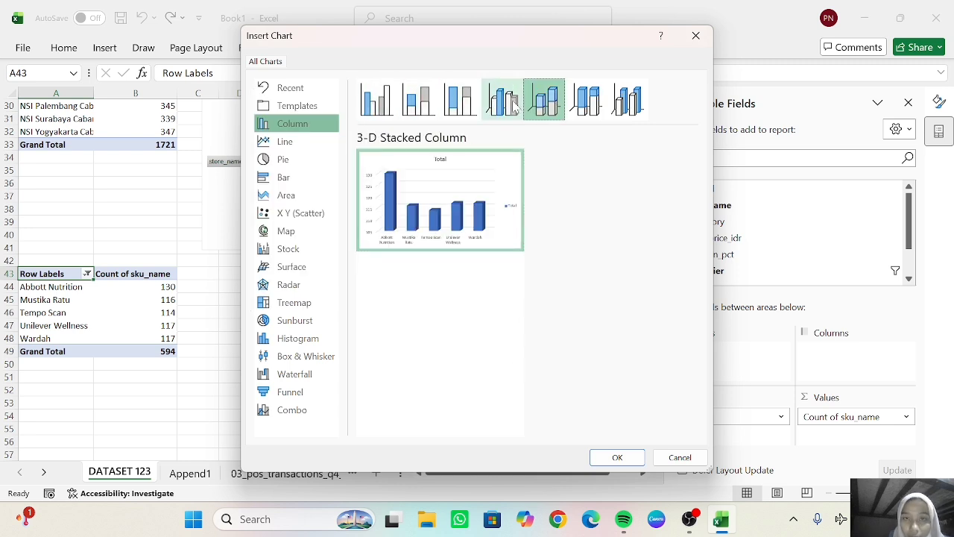
click(544, 100)
click(618, 457)
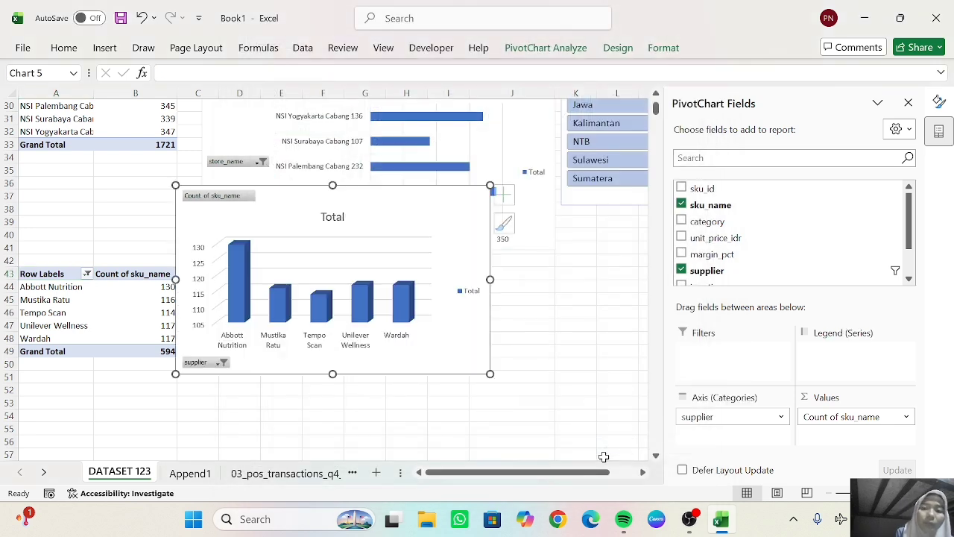
drag(429, 218, 458, 303)
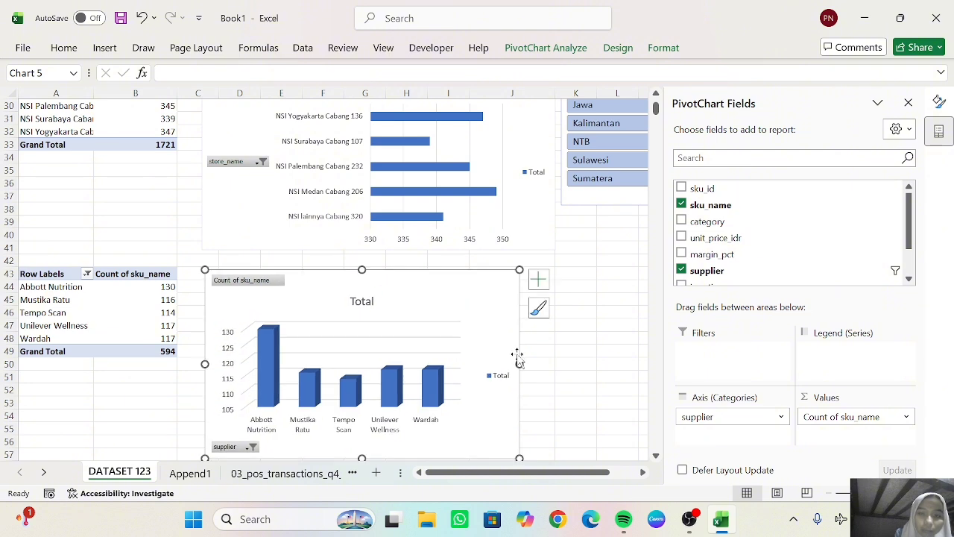
drag(520, 364, 556, 365)
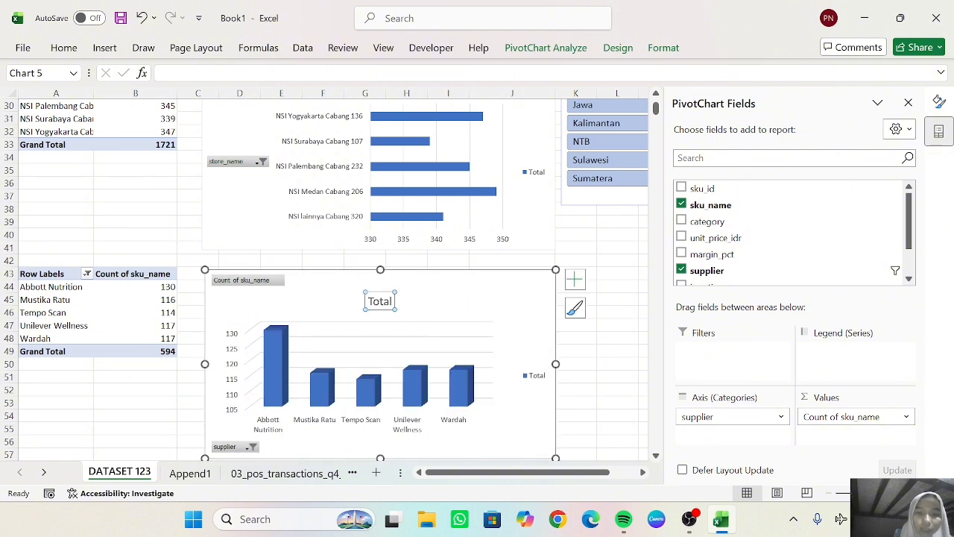
- Title the supplier chart "5 PRODUK TERLARIS" and set the title's font to Aharoni
double_click(388, 303)
click(390, 303)
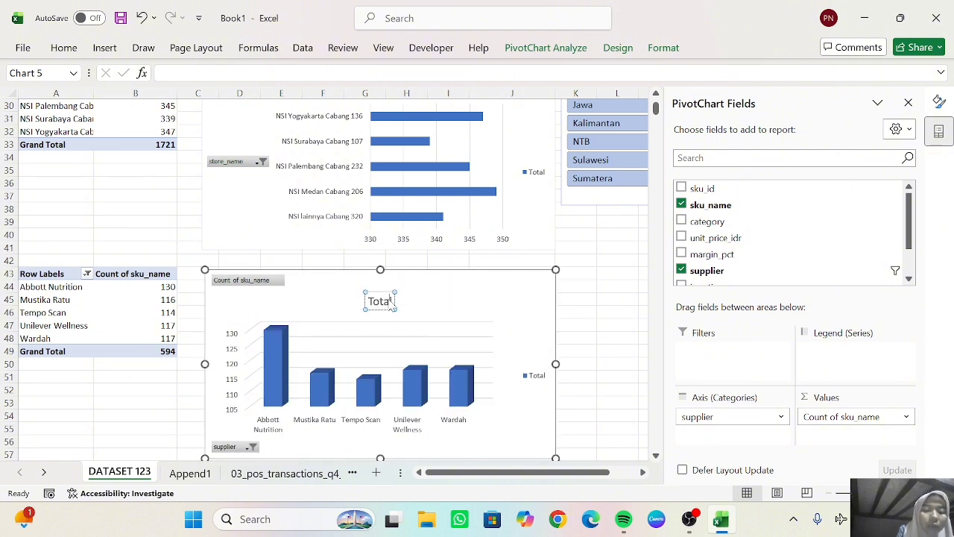
text(5 P)
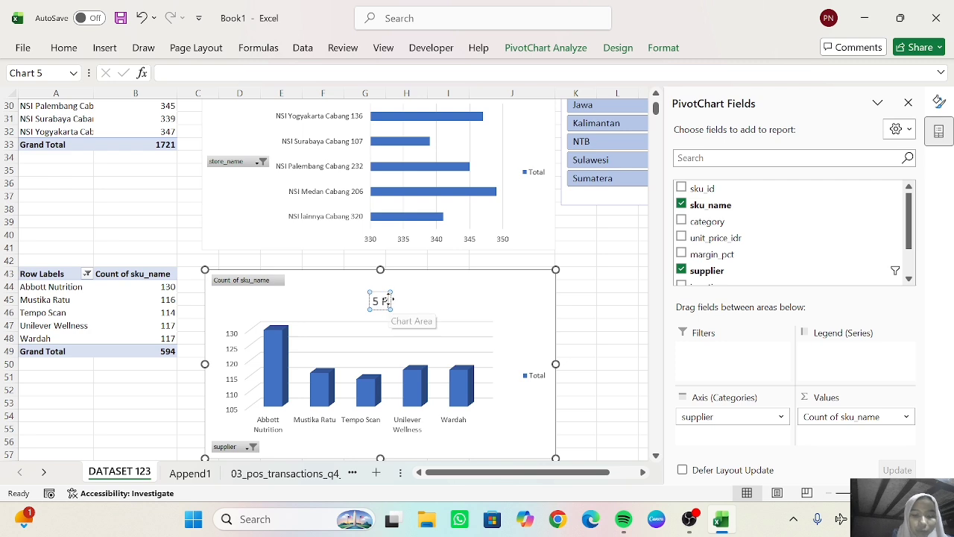
text(RODUK TERLARIS)
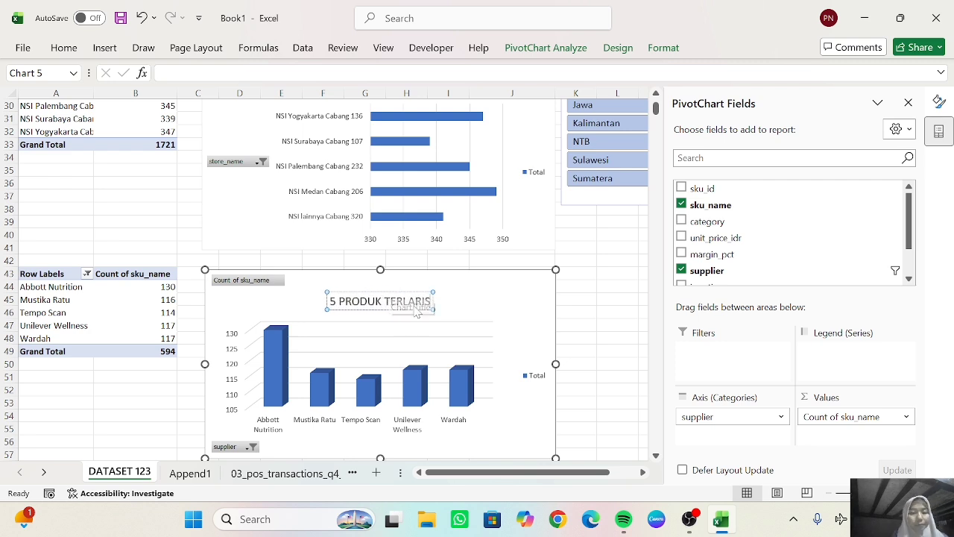
key(ctrl+a)
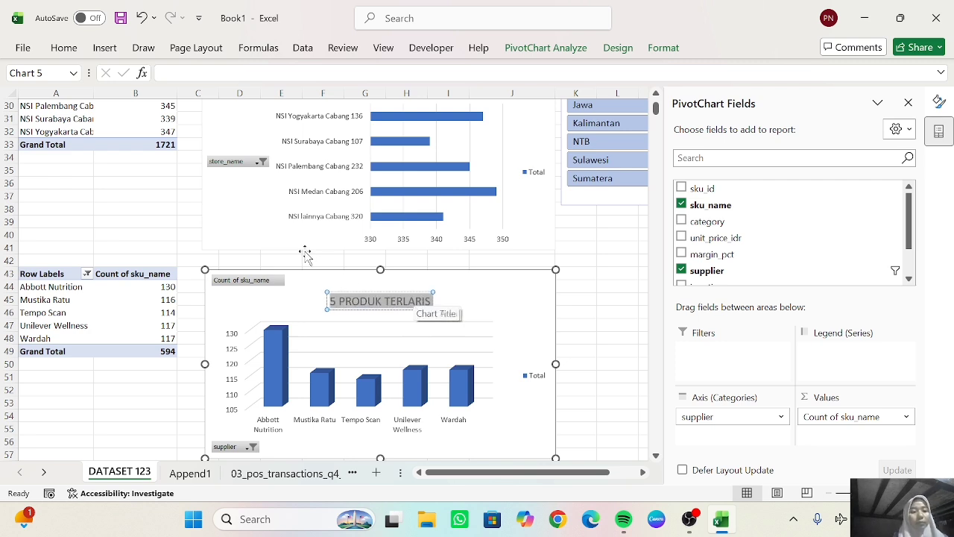
click(77, 49)
click(180, 76)
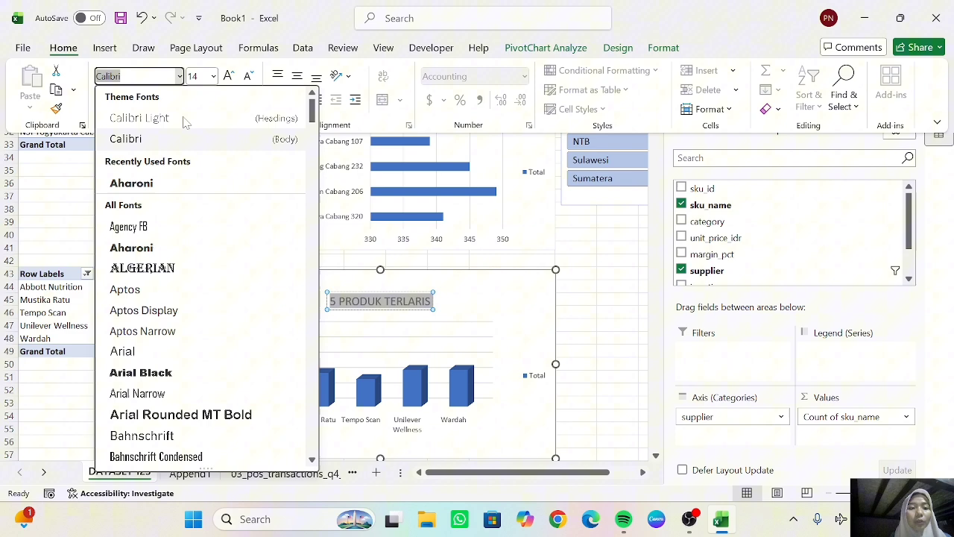
click(191, 183)
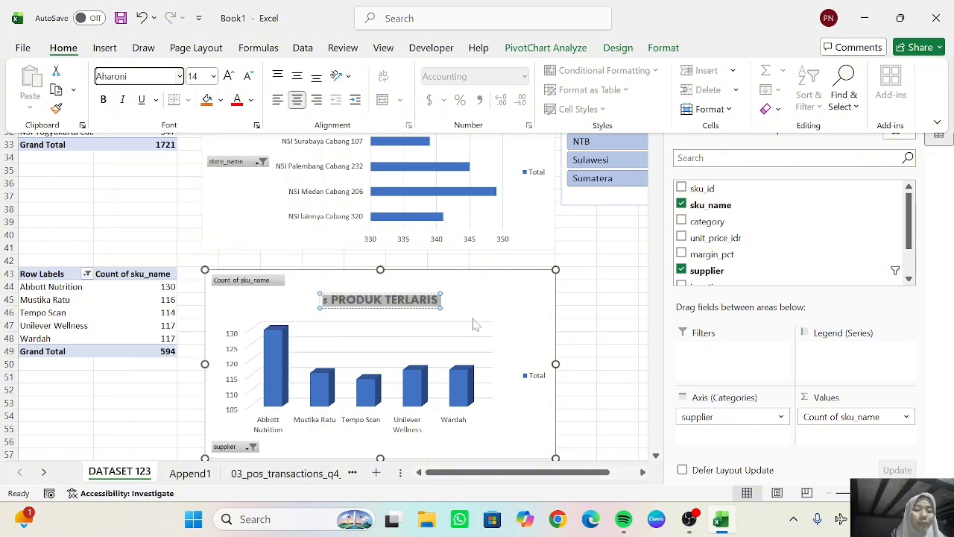
- Insert a category slicer for the "5 PRODUK TERLARIS" chart and place it directly beside the chart
click(513, 304)
click(534, 48)
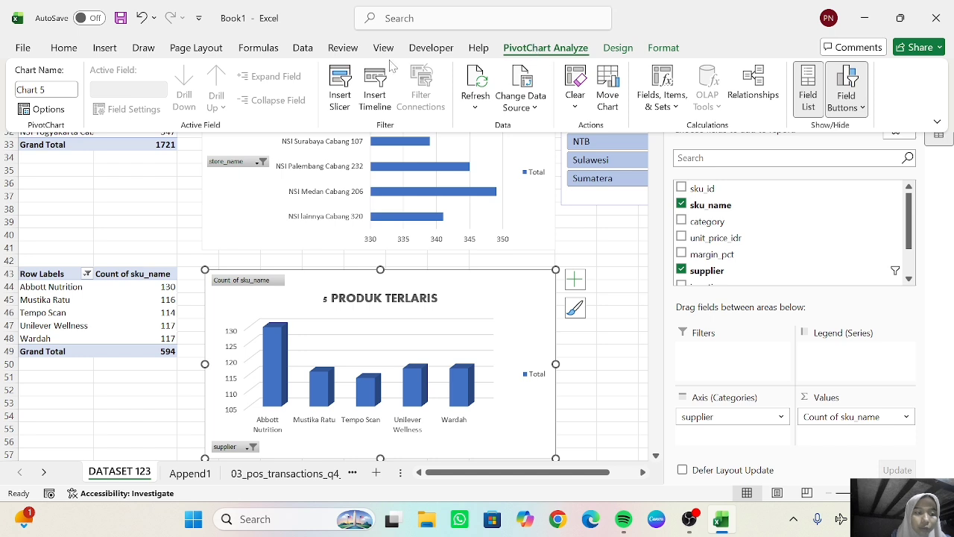
click(340, 84)
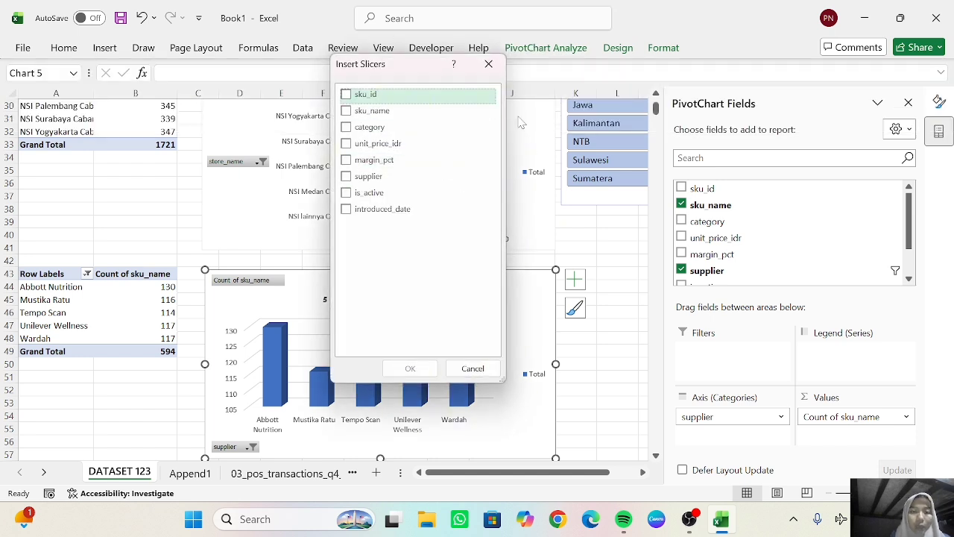
click(346, 128)
click(410, 367)
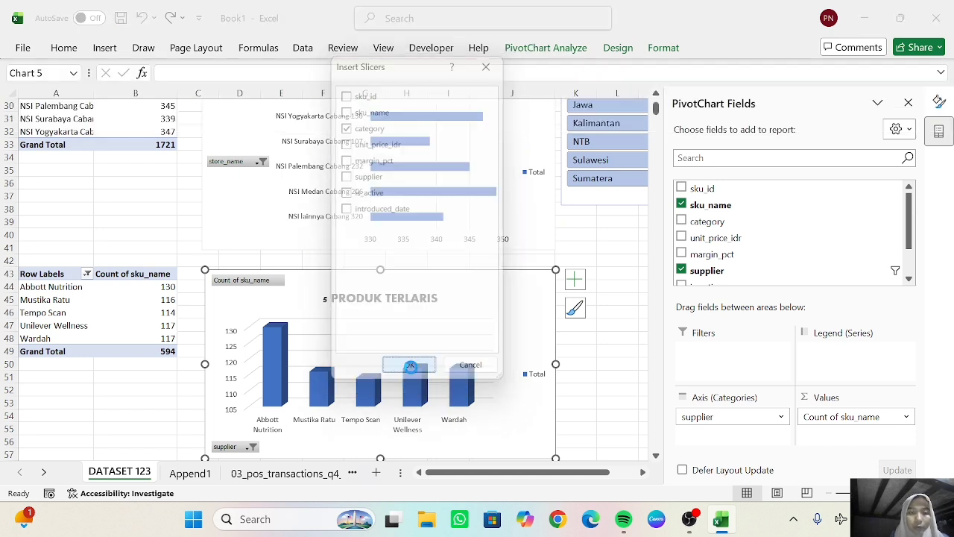
drag(351, 345, 631, 411)
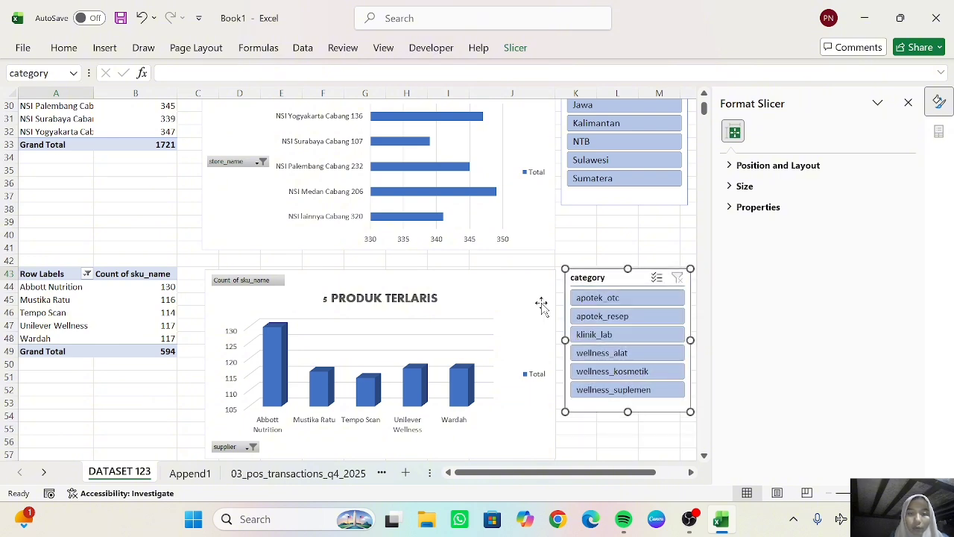
- Check the category slicer's report connections and the "5 PRODUK TERLARIS" chart's filter connections
click(514, 49)
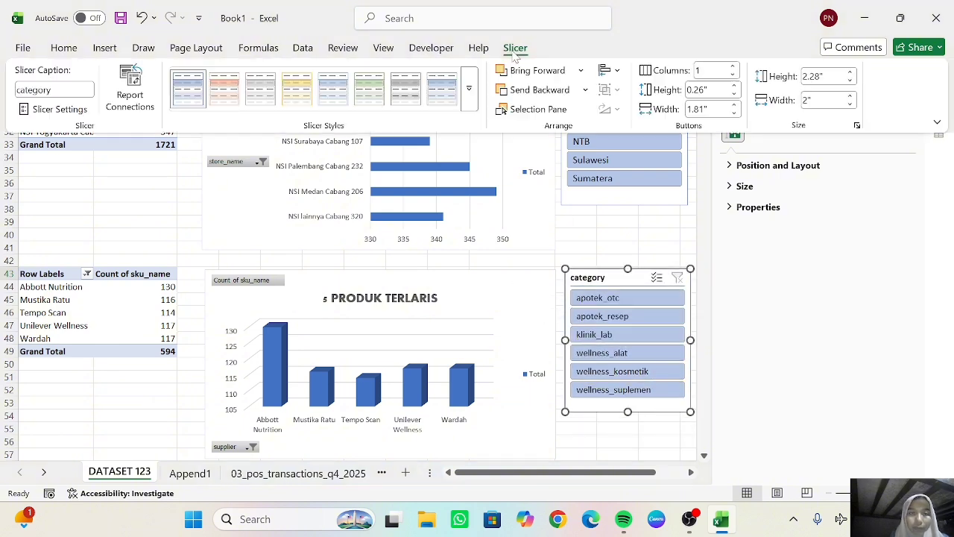
click(130, 93)
click(475, 274)
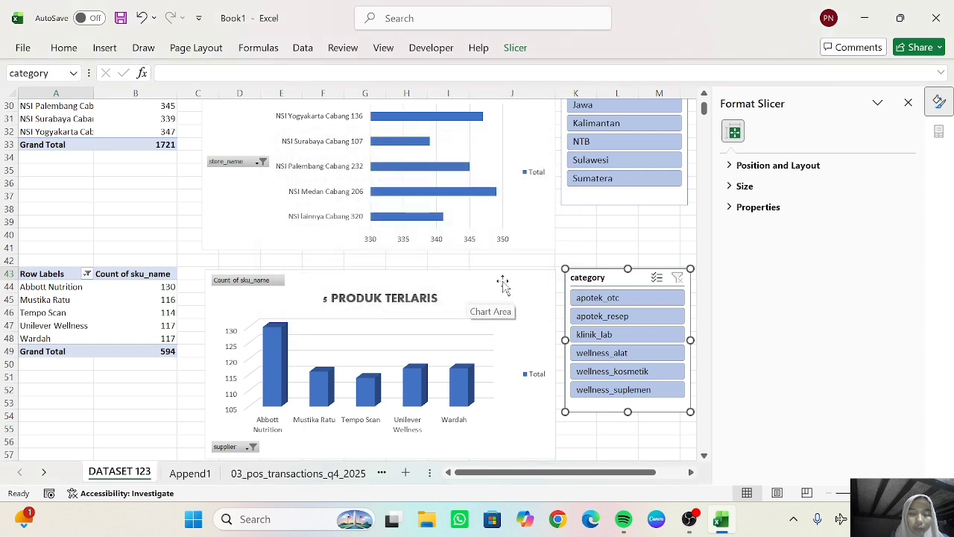
click(504, 283)
click(545, 47)
click(420, 97)
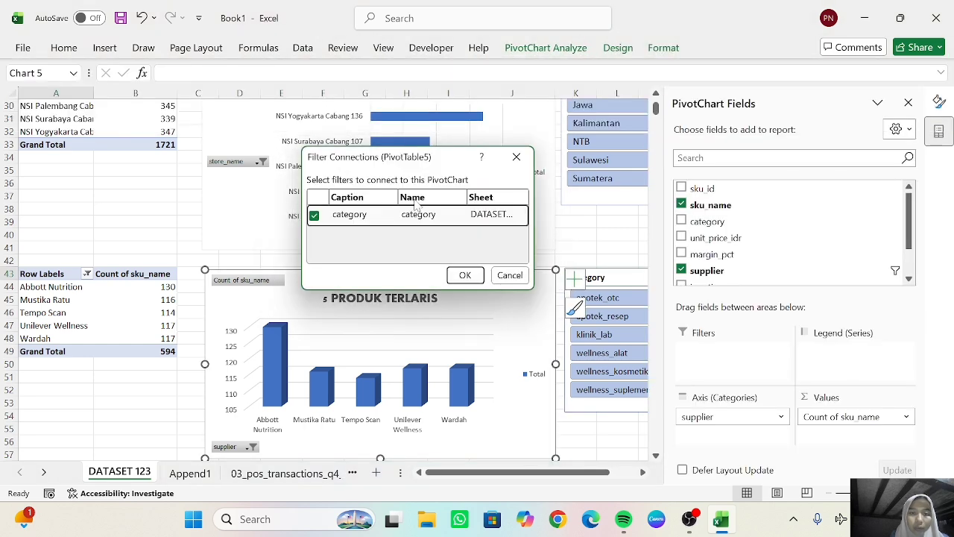
click(465, 275)
click(600, 234)
- Create a PivotTable from the 03_pos_transactions_q4_2025 table at cell A59 of the existing DATASET 123 sheet
scroll(600, 234, down, 4)
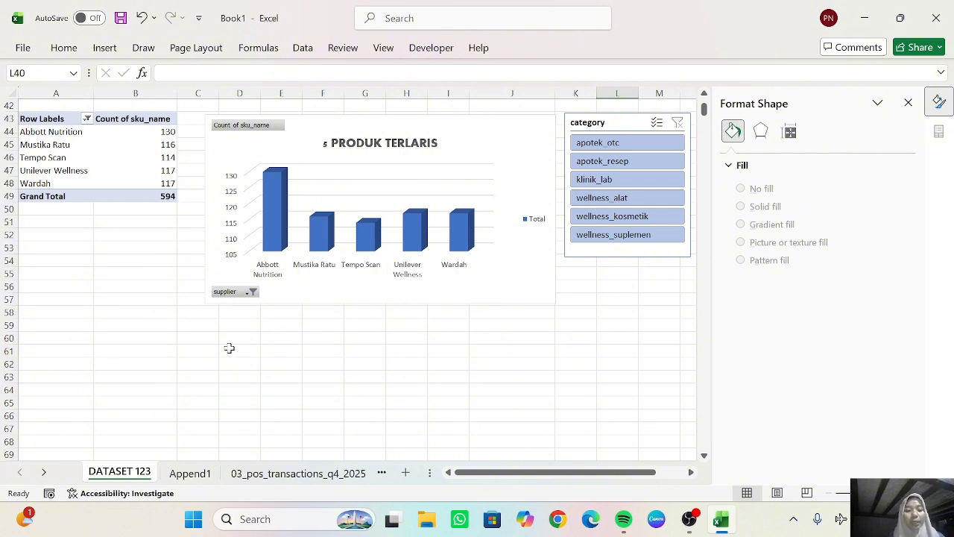
click(262, 474)
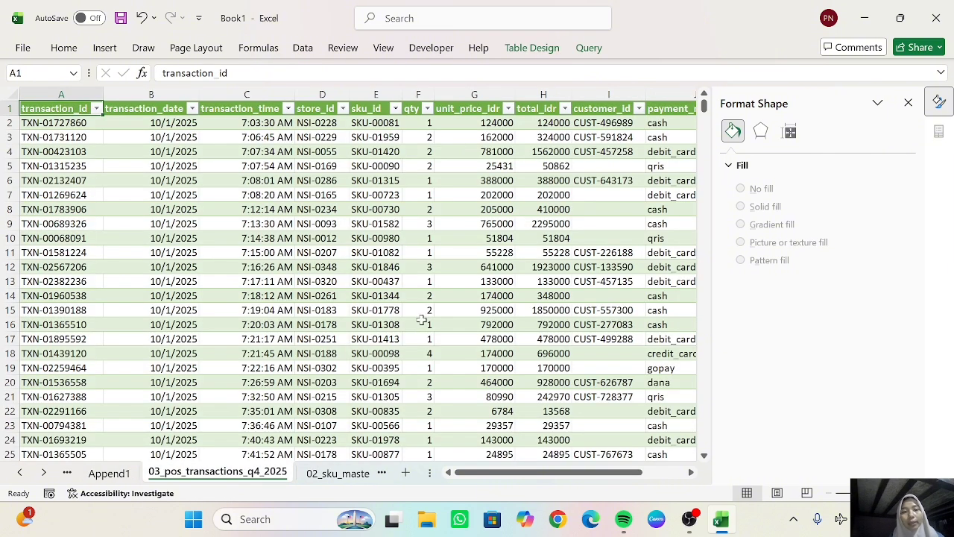
click(105, 48)
click(37, 88)
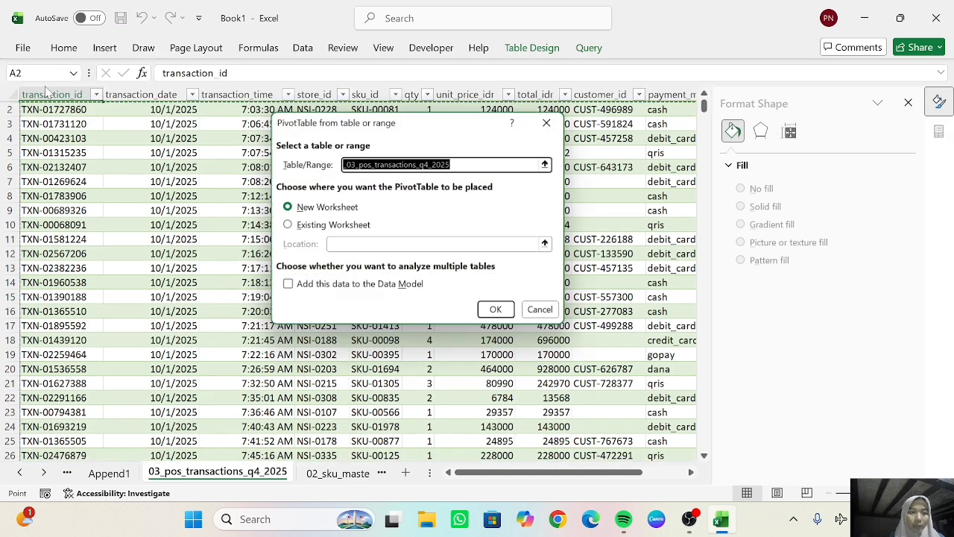
click(326, 225)
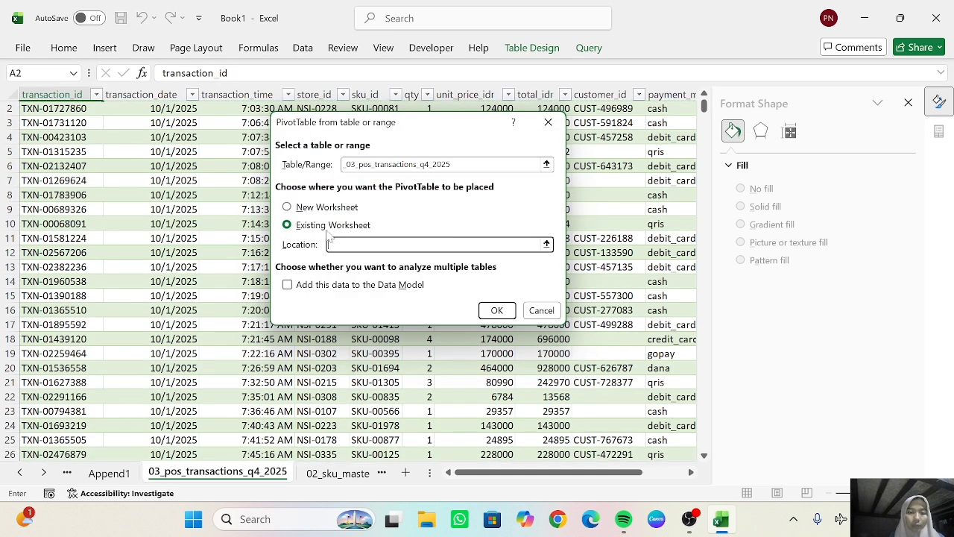
click(547, 244)
click(19, 472)
click(119, 472)
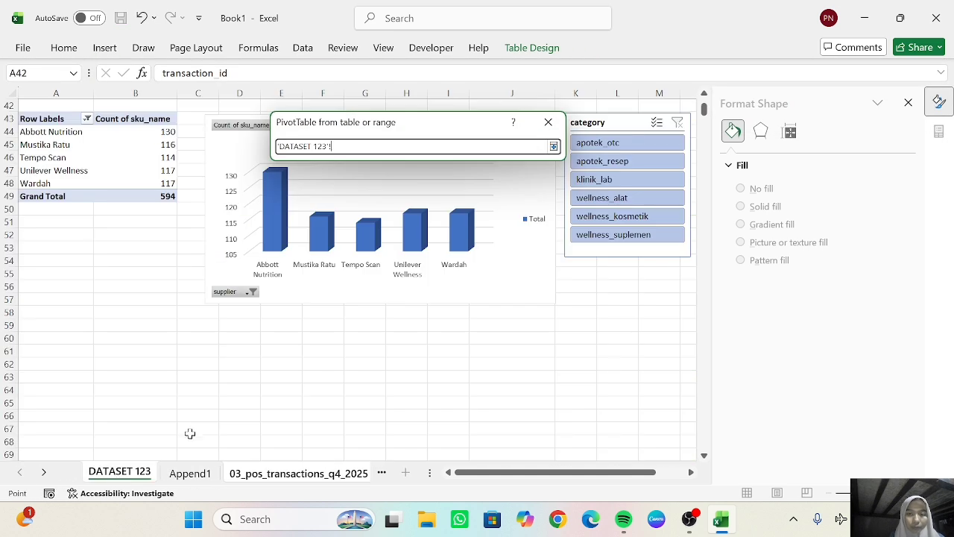
click(36, 323)
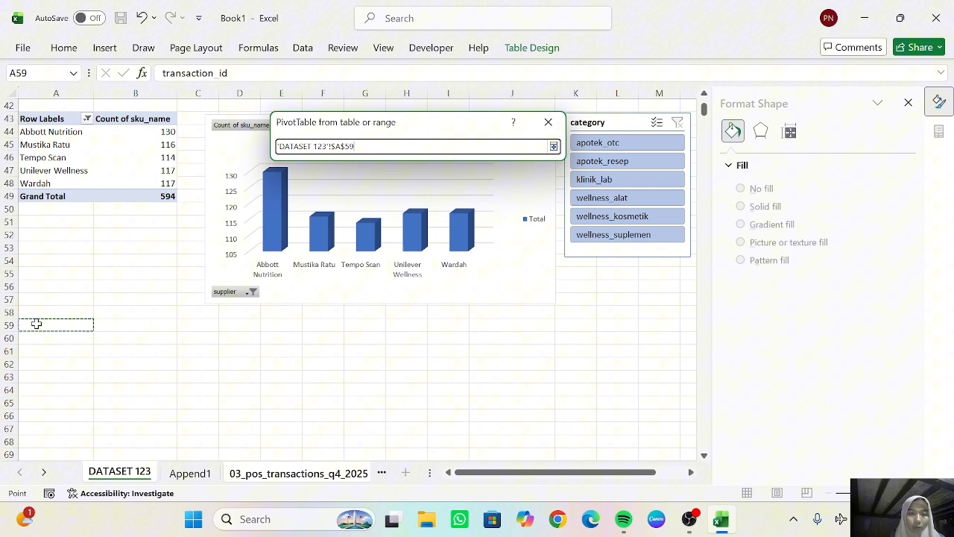
click(554, 147)
click(496, 309)
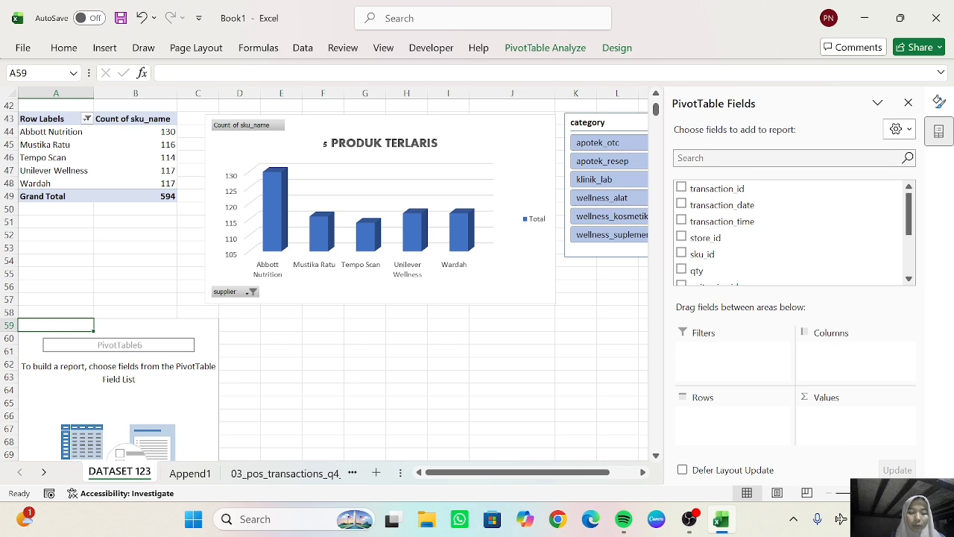
- Lay out the new PivotTable with payment_method as rows and Count of transaction_id as values
click(785, 158)
text(PAY)
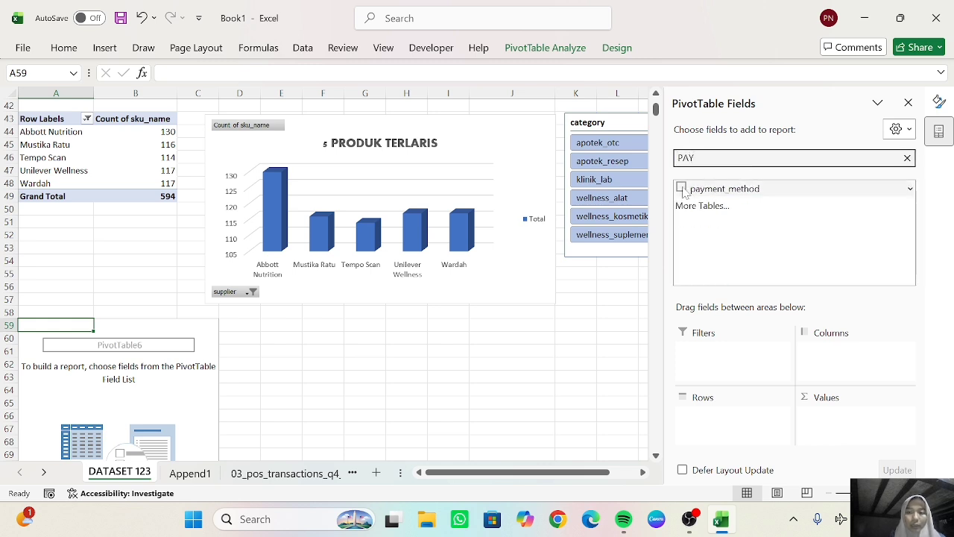
click(681, 188)
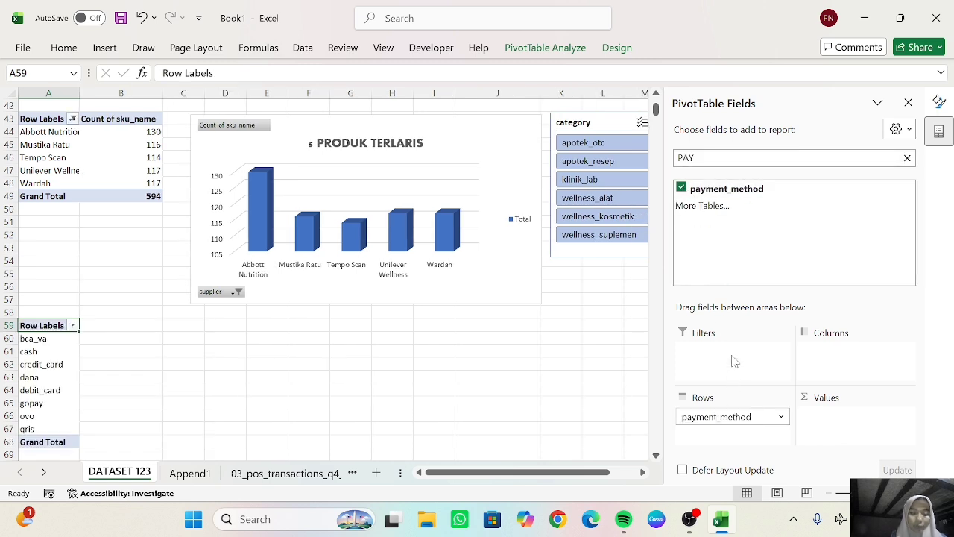
click(776, 158)
key(BackSpace)
key(BackSpace)
key(BackSpace)
text(TR)
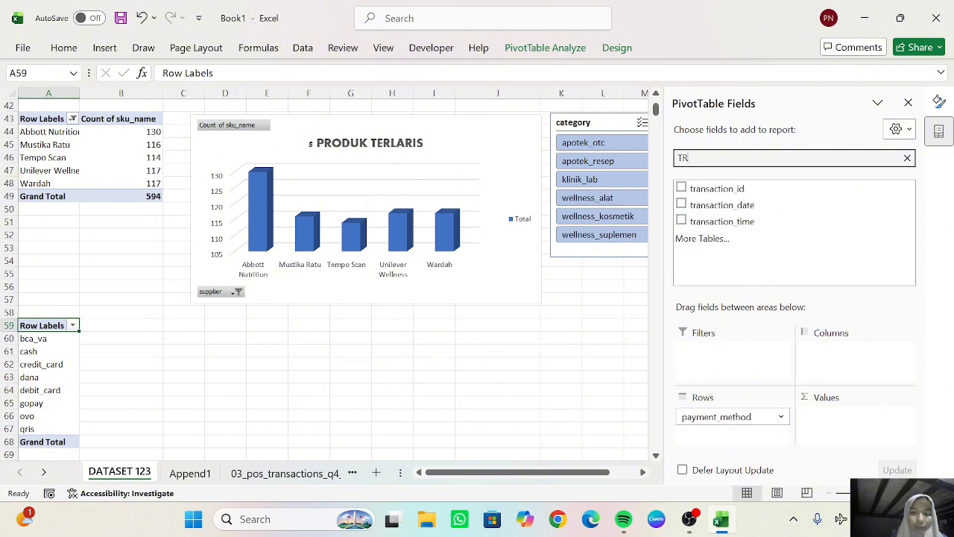
click(682, 187)
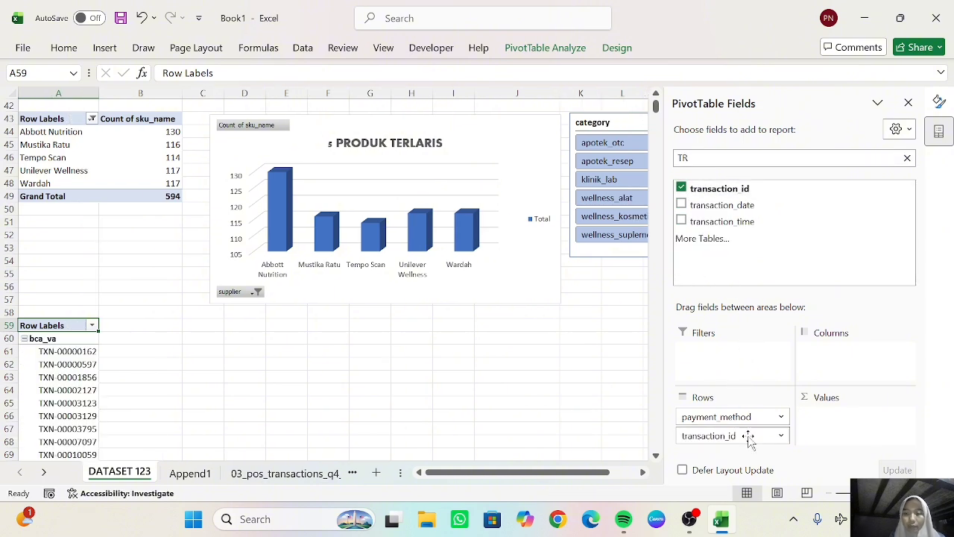
drag(718, 437, 816, 423)
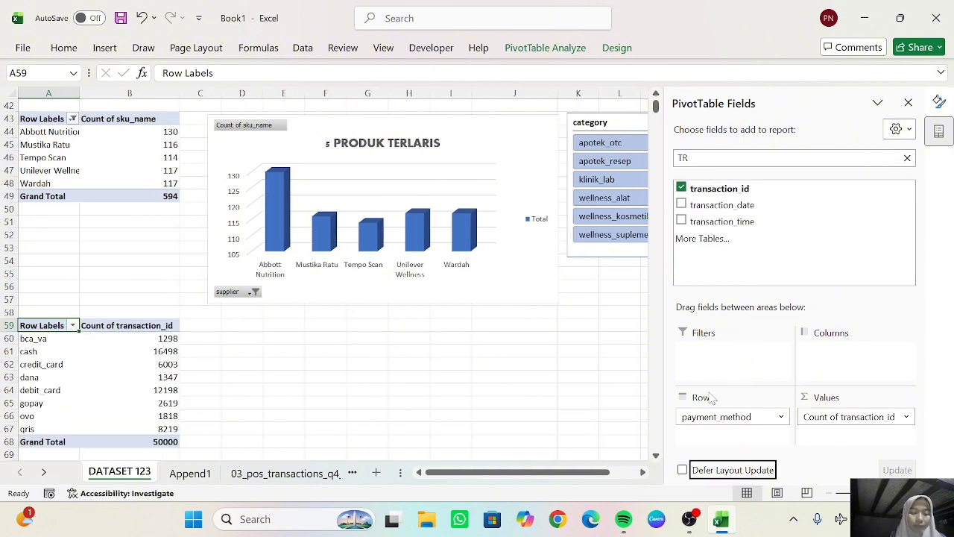
- Filter the payment_method PivotTable to the top 5 items by Count of transaction_id
scroll(483, 375, down, 1)
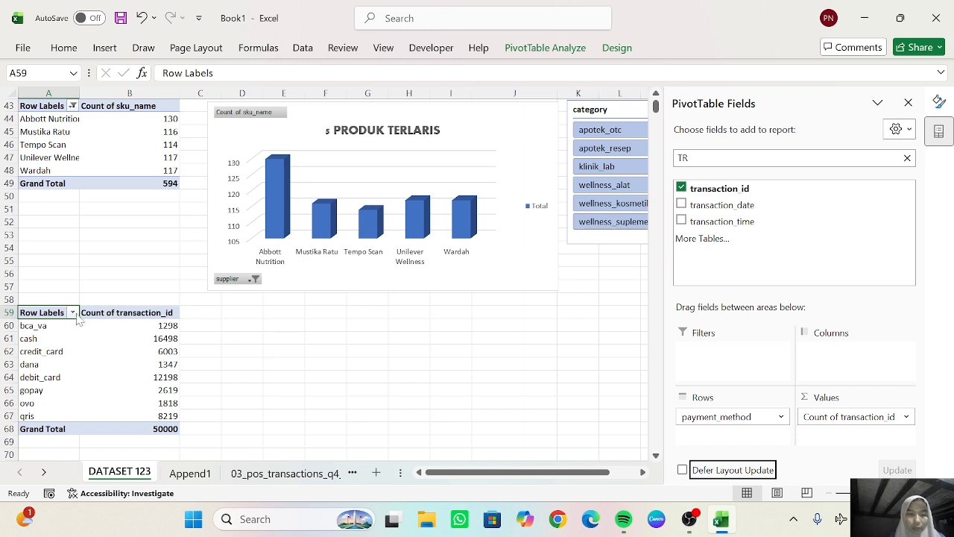
click(73, 313)
mouse_move(149, 297)
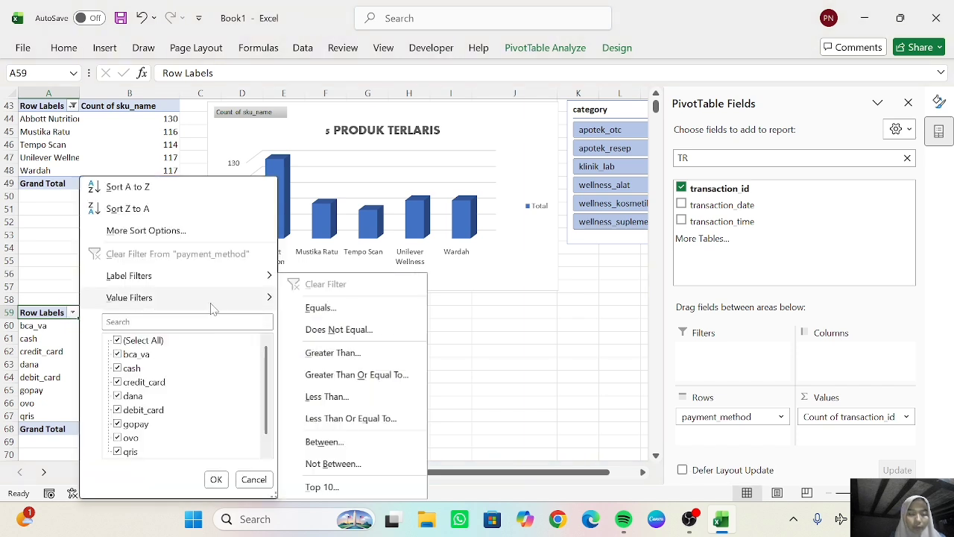
click(322, 487)
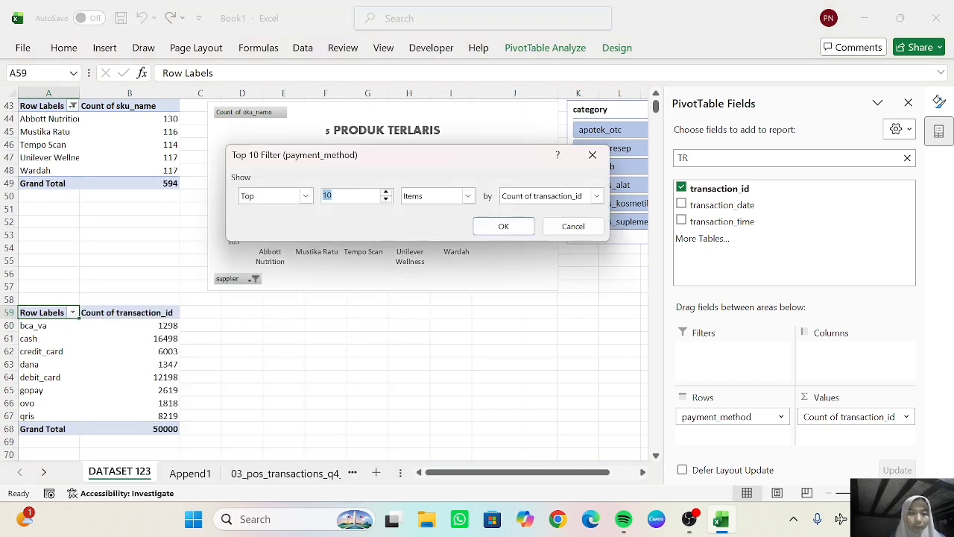
text(5)
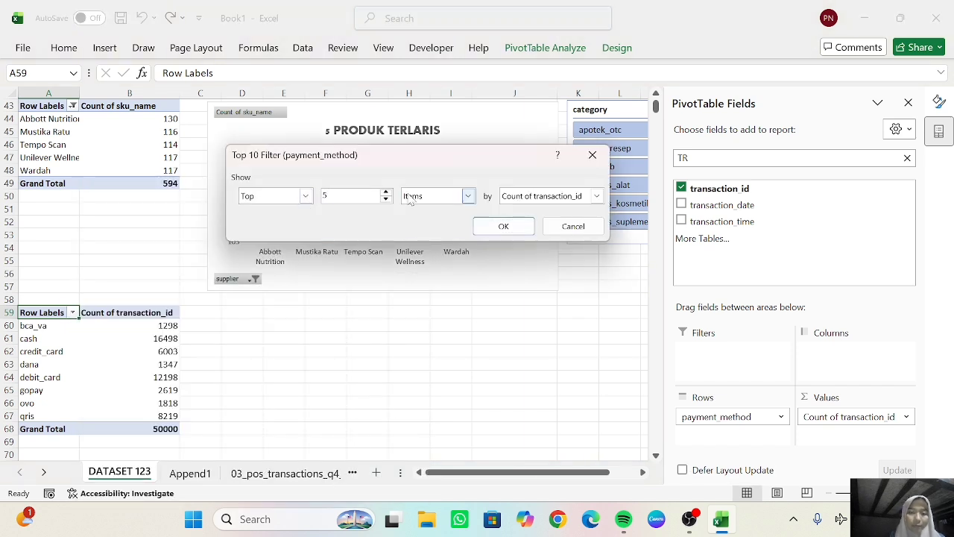
click(504, 227)
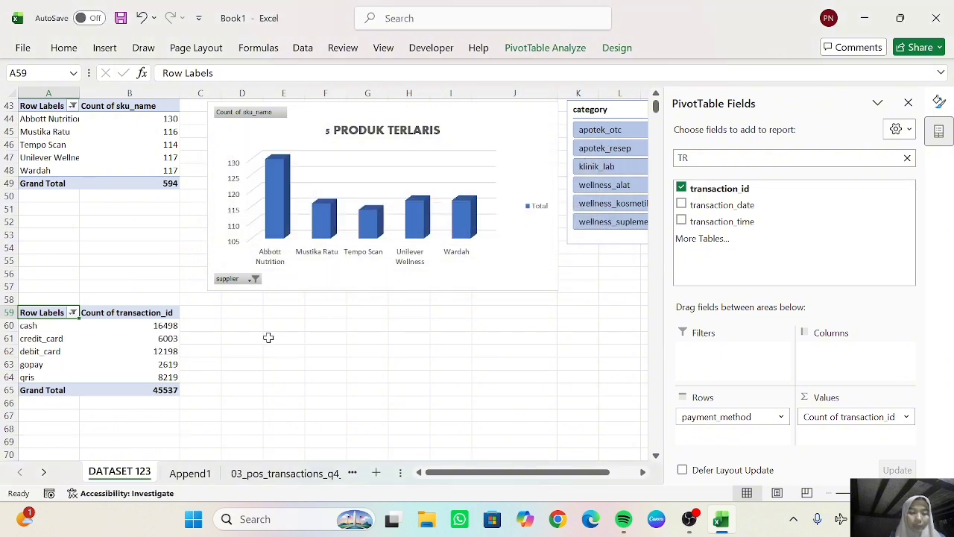
- Insert a 3-D pie PivotChart of the payment methods, placed beside its PivotTable and widened to match the supplier chart above
click(527, 53)
click(705, 88)
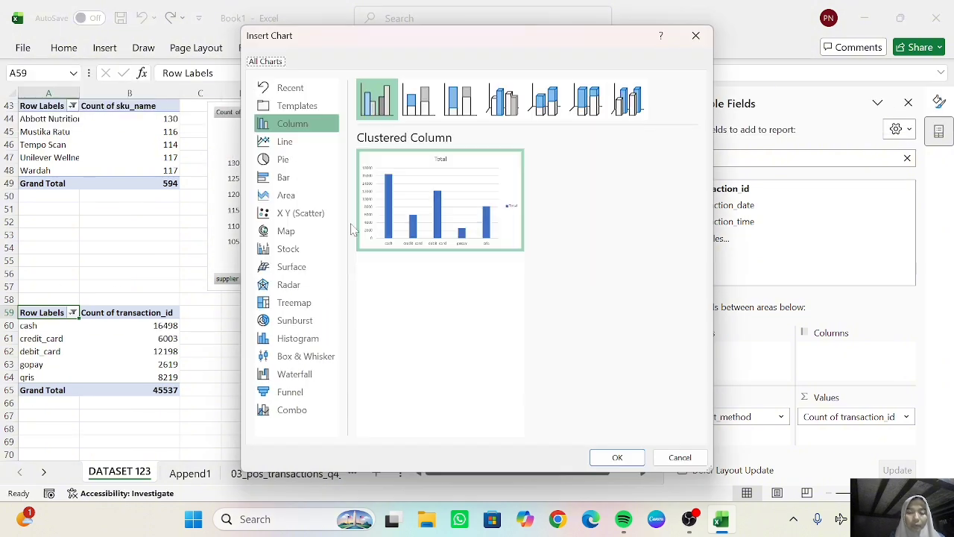
click(283, 159)
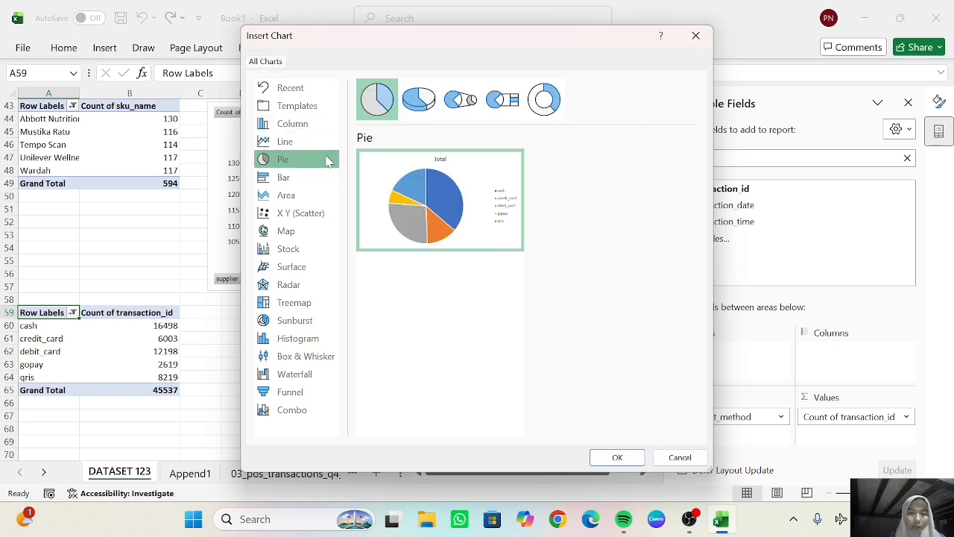
mouse_move(512, 215)
click(420, 99)
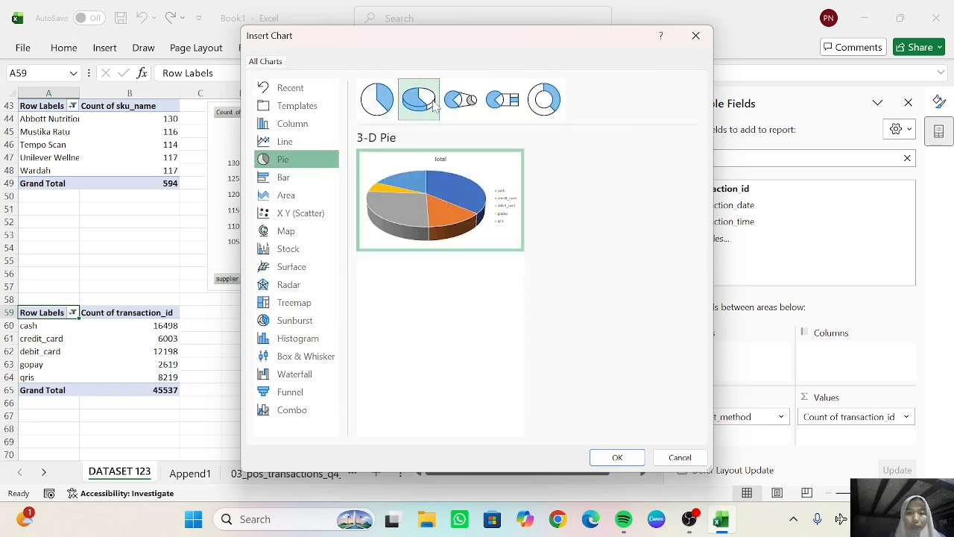
mouse_move(492, 179)
click(618, 457)
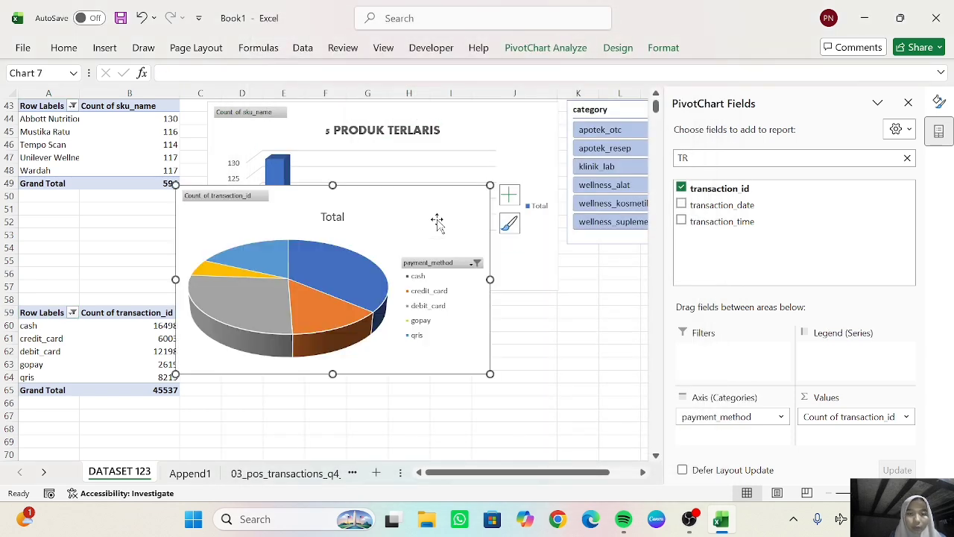
drag(436, 222, 466, 337)
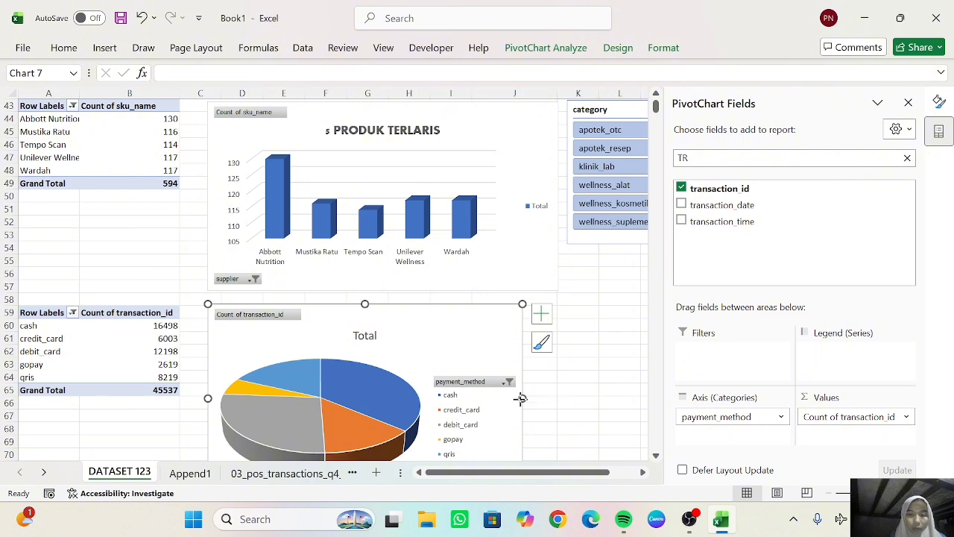
drag(520, 399, 558, 399)
- Show the payment method transaction counts as percentages of the total, then reselect the pie chart
scroll(87, 270, down, 3)
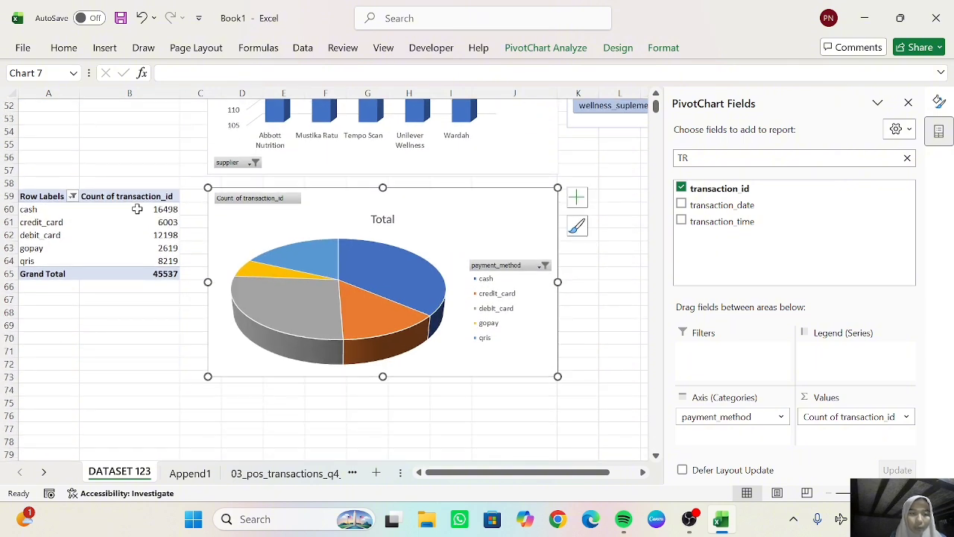
drag(137, 209, 129, 271)
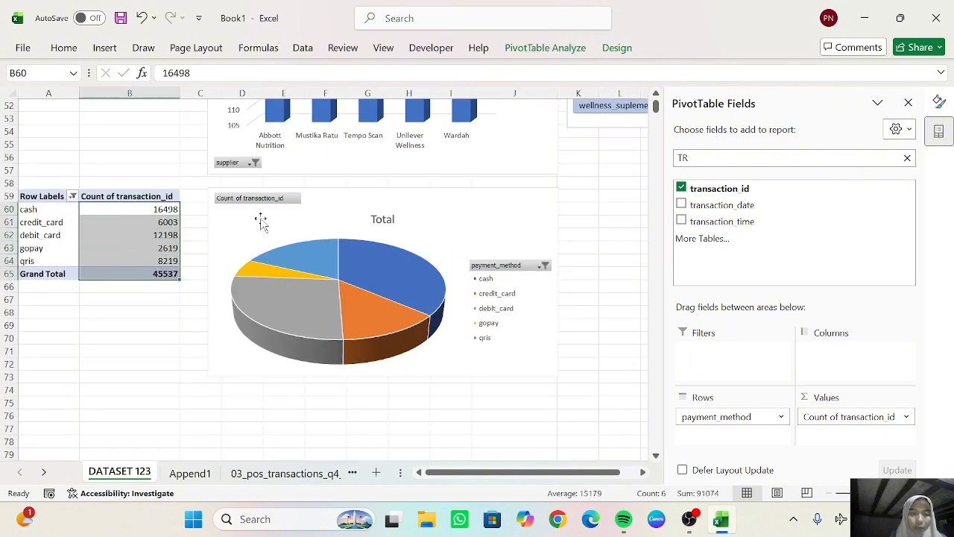
right_click(167, 217)
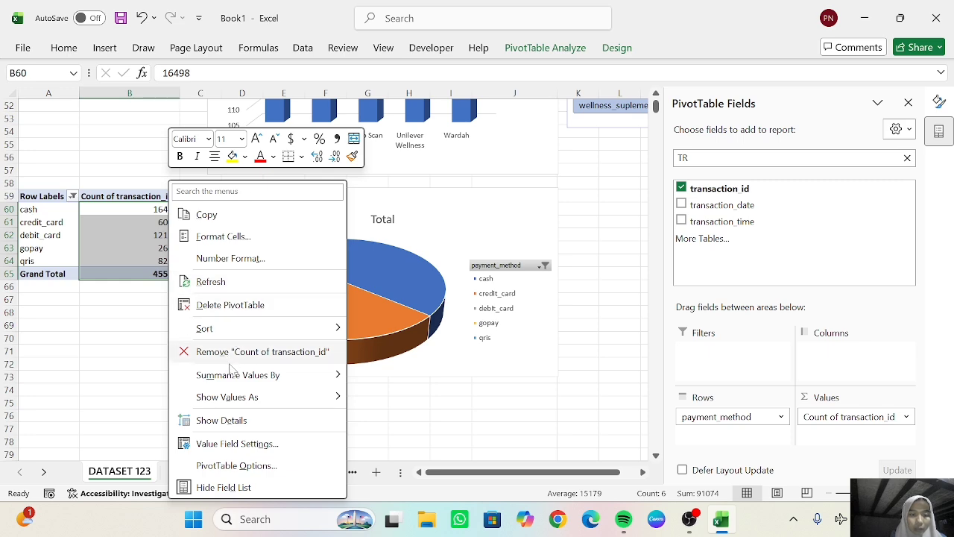
mouse_move(234, 400)
click(410, 201)
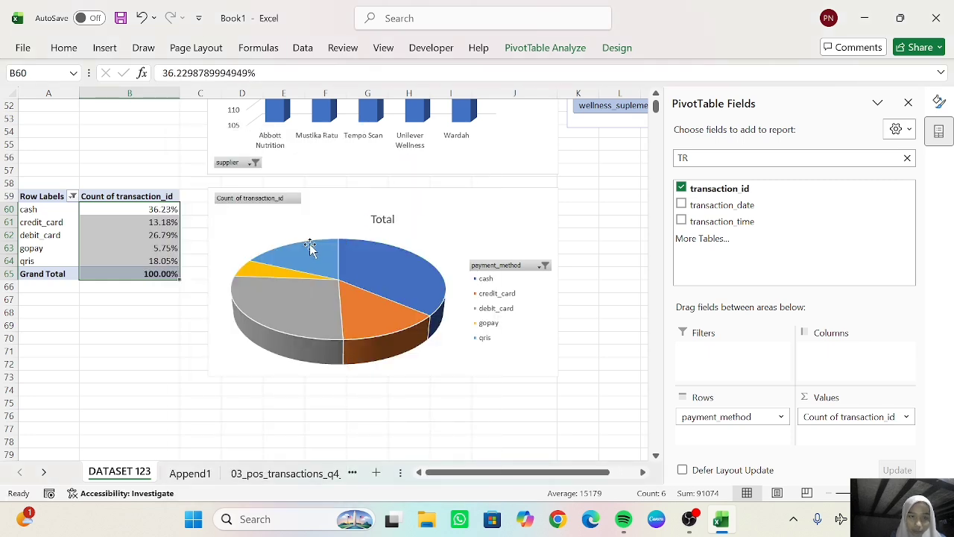
click(311, 218)
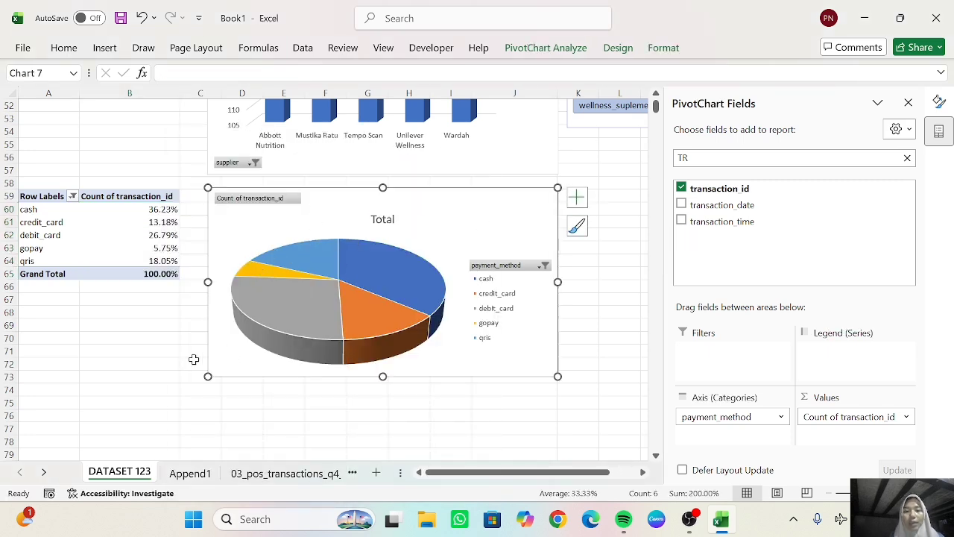
scroll(146, 341, up, 2)
scroll(145, 341, down, 2)
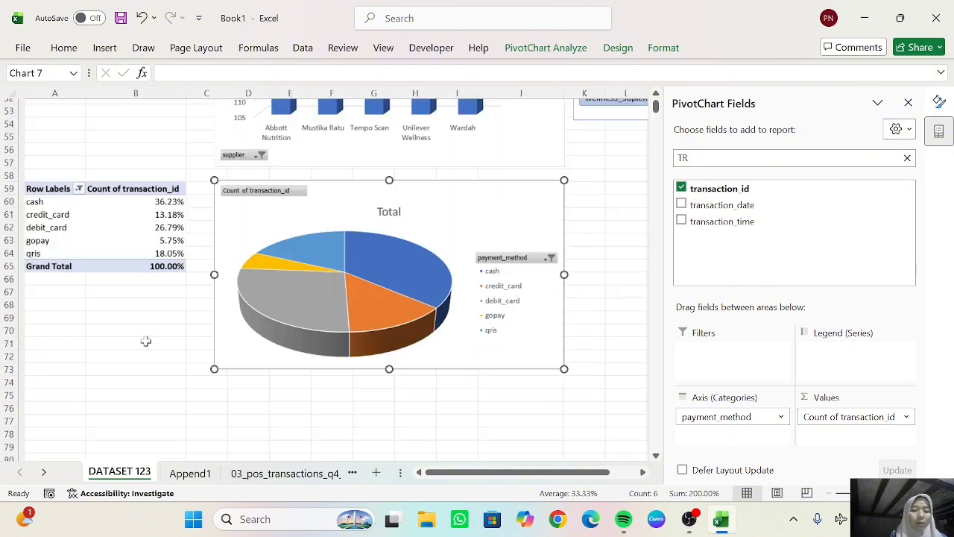
- Create a PivotTable from the 03_pos_transactions_q4_2025 table at cell A75 of the existing DATASET 123 sheet
click(64, 375)
scroll(283, 481, down, 1)
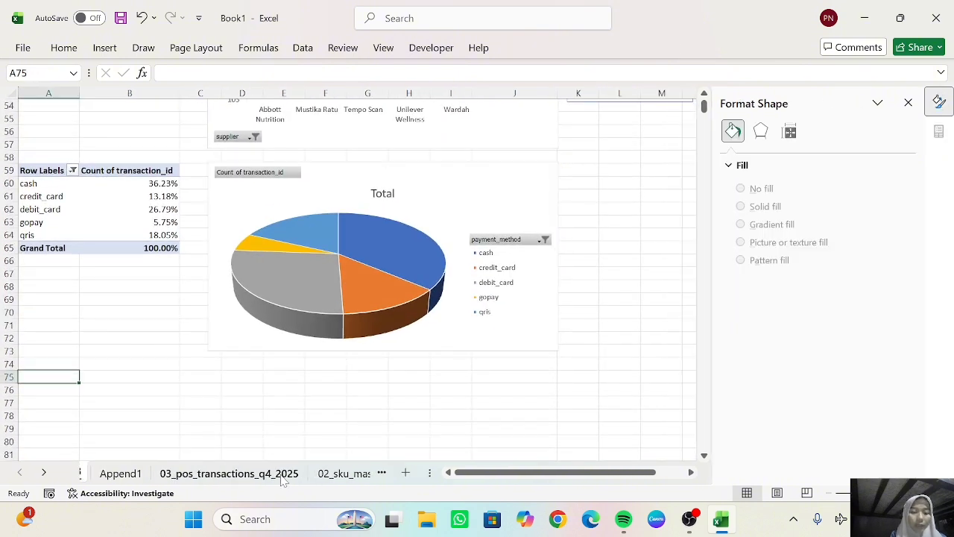
click(282, 477)
click(104, 48)
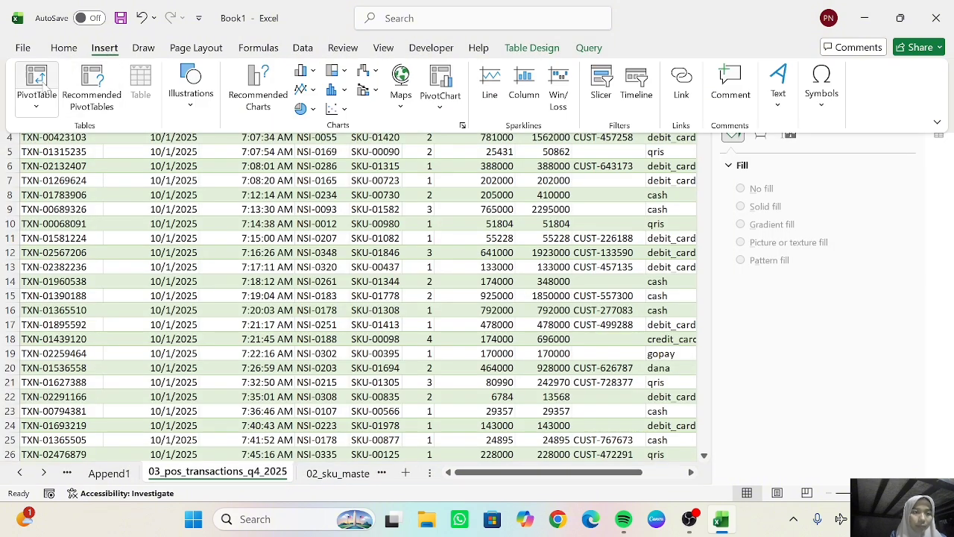
click(43, 88)
click(288, 225)
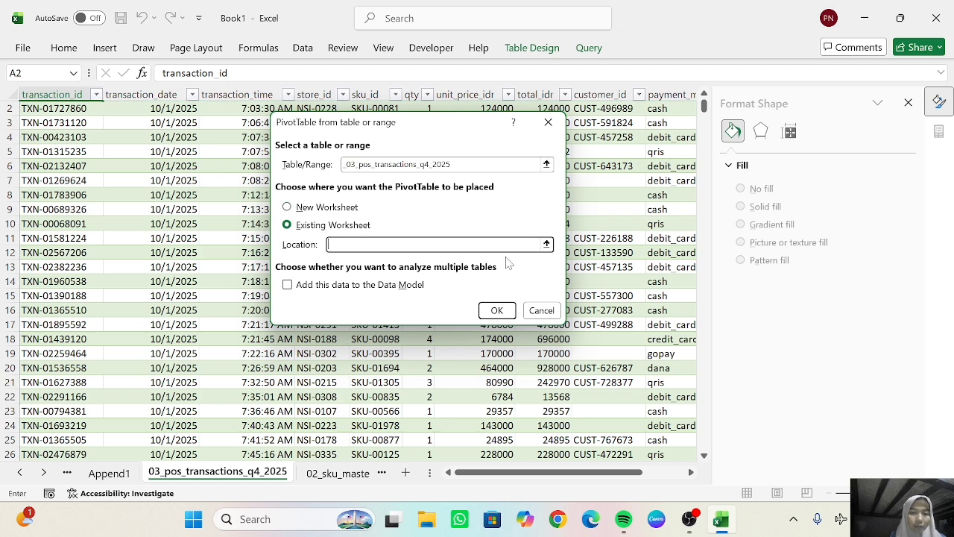
click(546, 244)
click(19, 472)
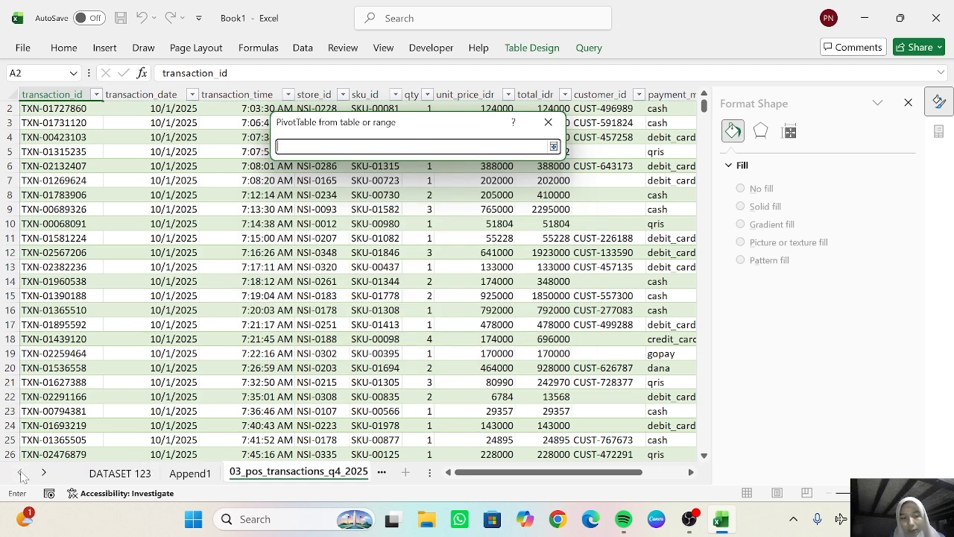
click(102, 477)
click(43, 378)
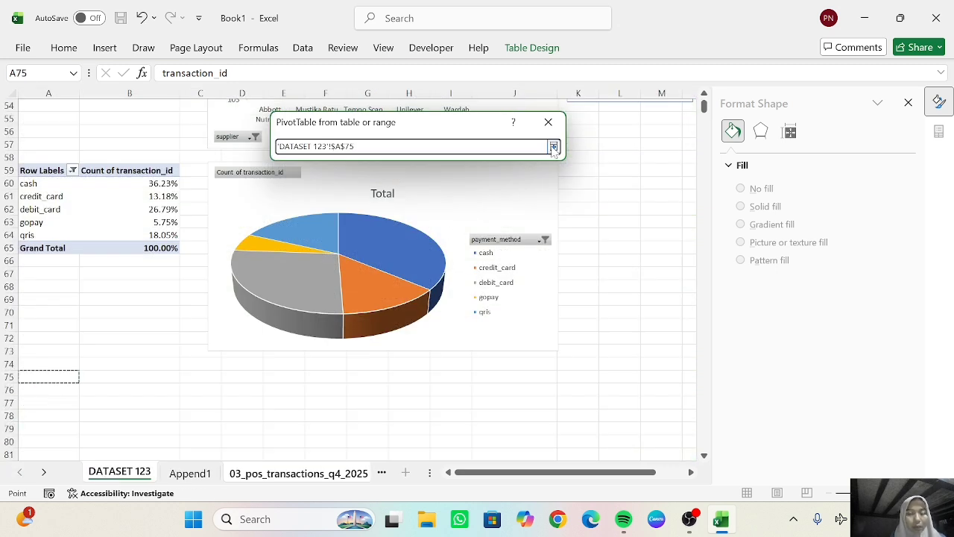
click(554, 147)
click(494, 311)
scroll(303, 344, down, 2)
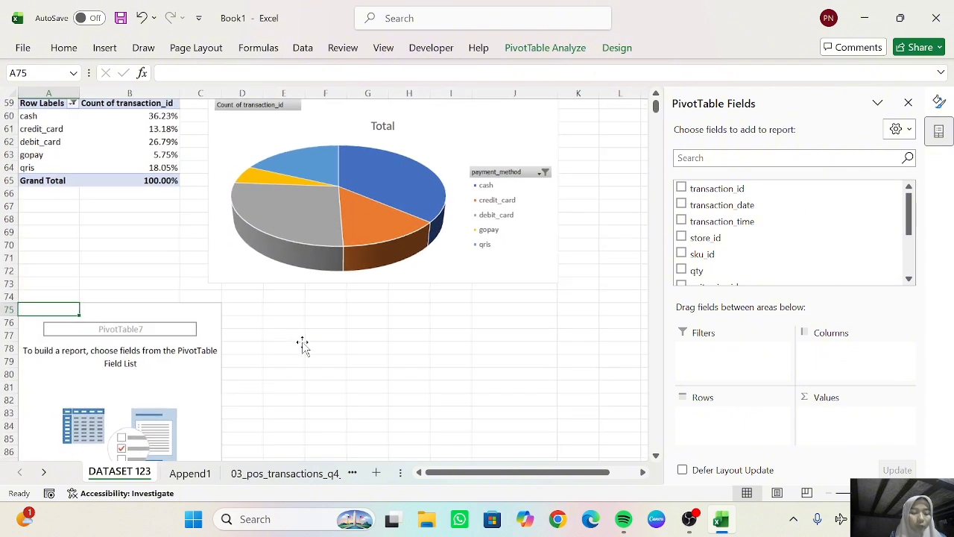
- Lay out the new PivotTable with source as rows and Count of transaction_id as values
scroll(302, 345, down, 1)
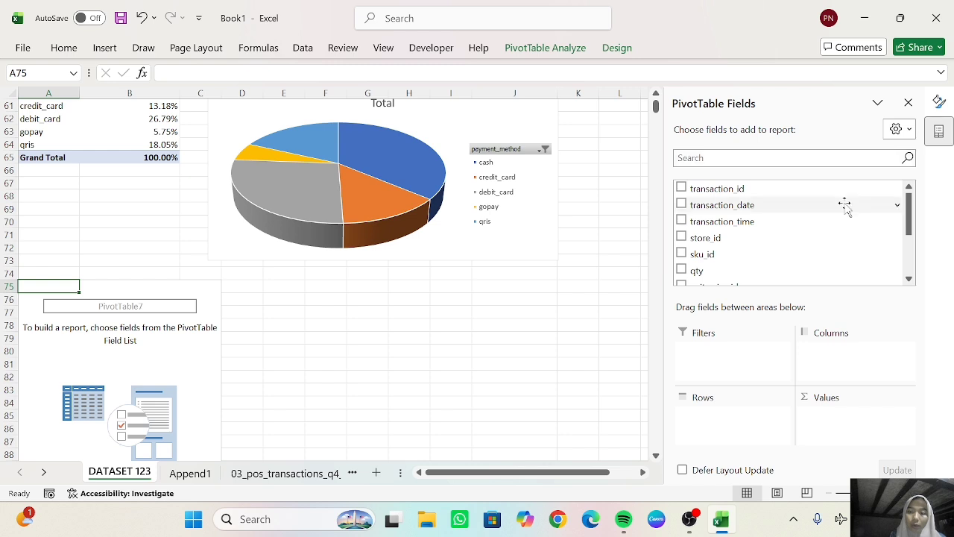
drag(909, 226, 910, 267)
click(682, 260)
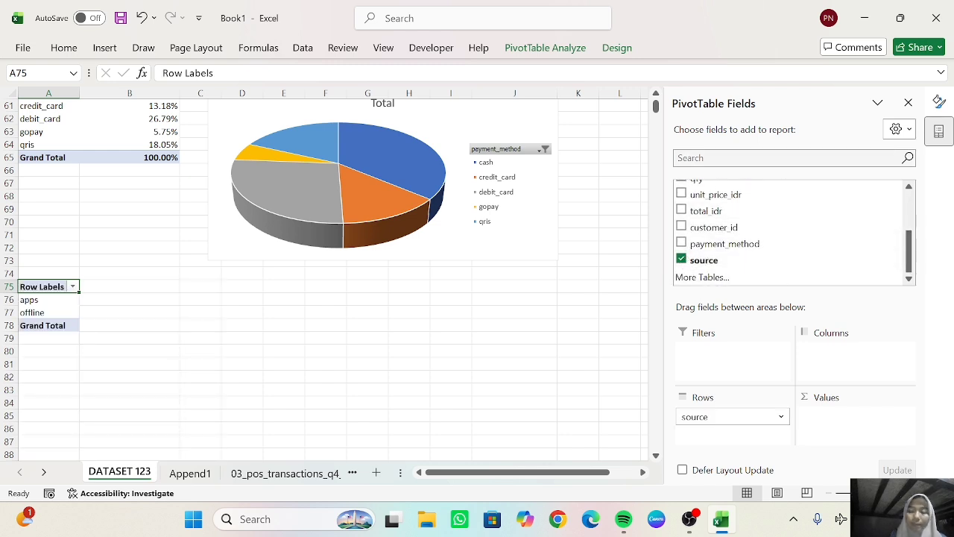
drag(911, 256, 911, 217)
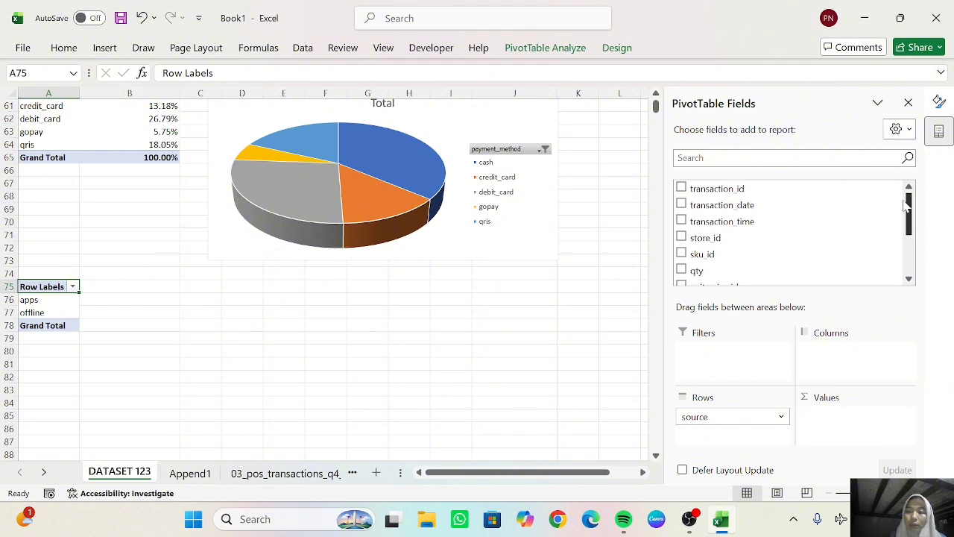
click(681, 189)
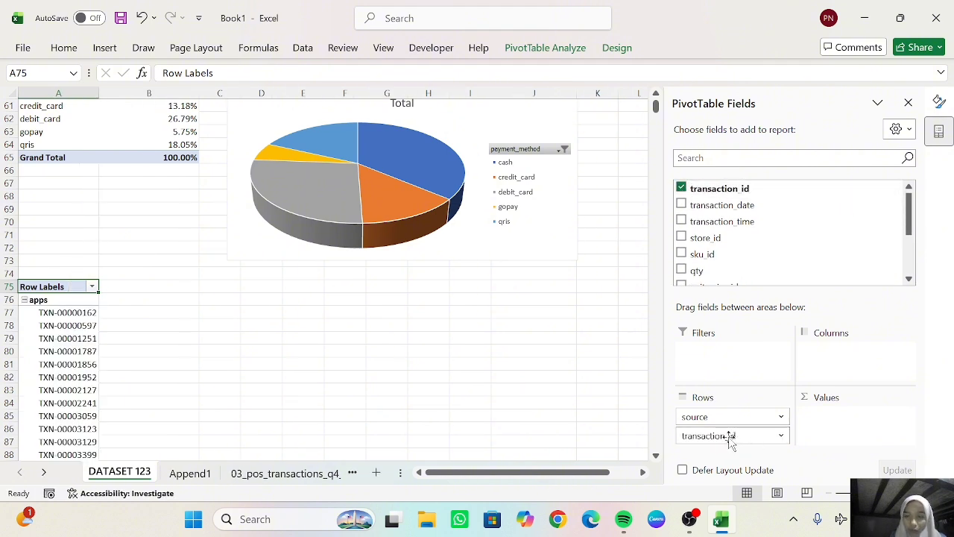
drag(731, 442, 835, 419)
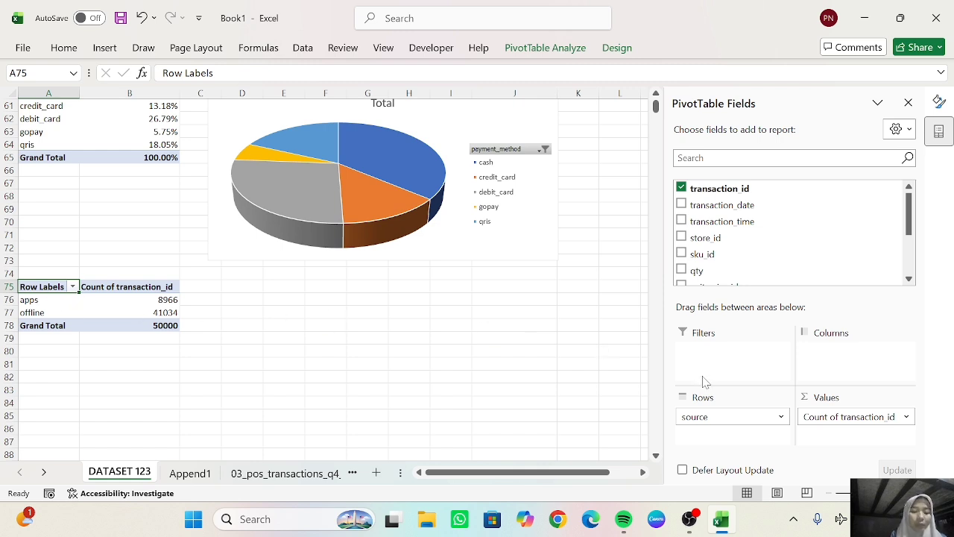
- Insert a doughnut PivotChart of the transaction sources, placed beside its PivotTable and widened to match the payment method chart above
click(566, 54)
click(692, 84)
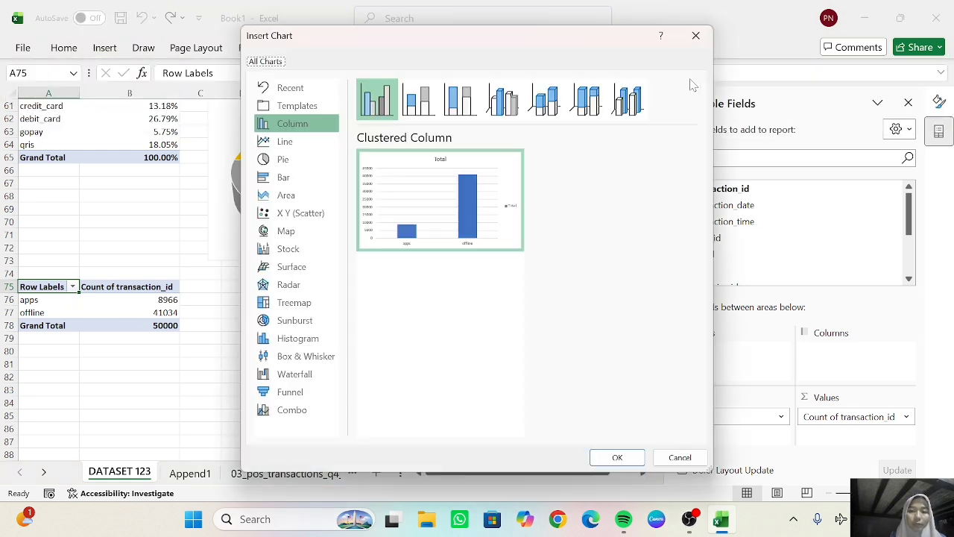
click(298, 158)
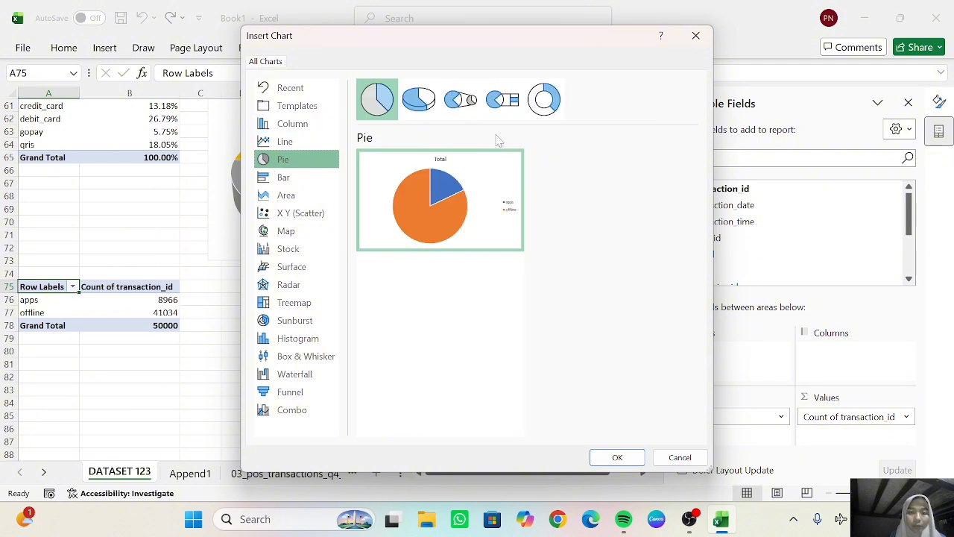
click(547, 106)
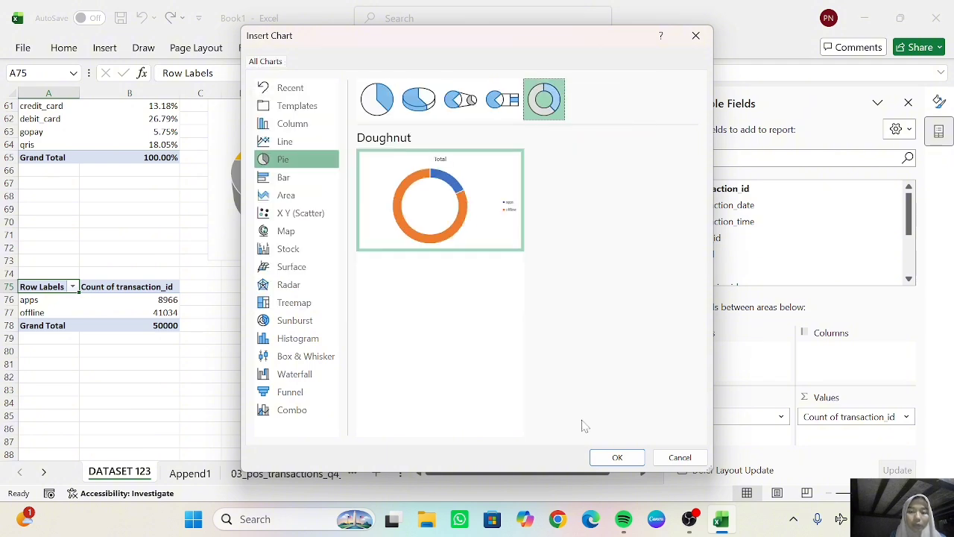
click(616, 457)
drag(414, 255, 444, 349)
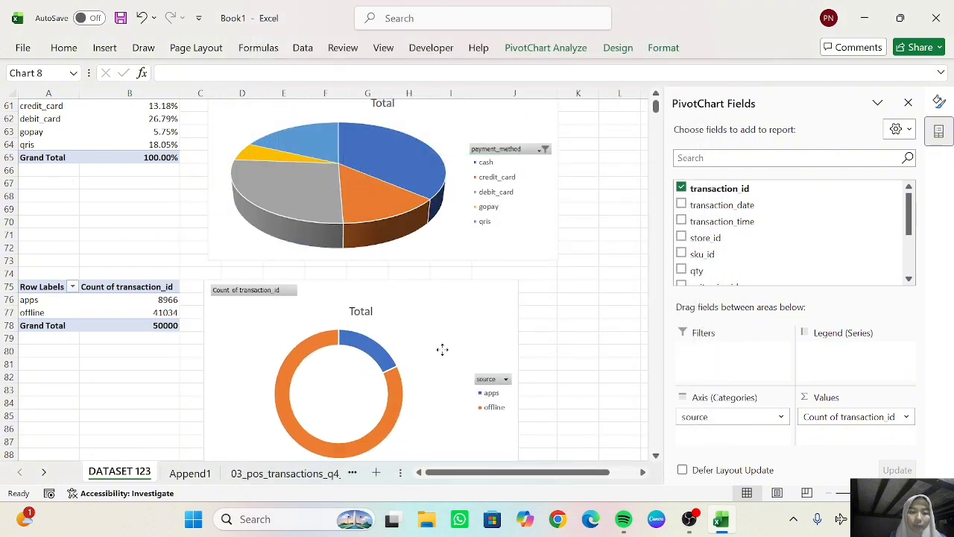
drag(520, 371, 557, 373)
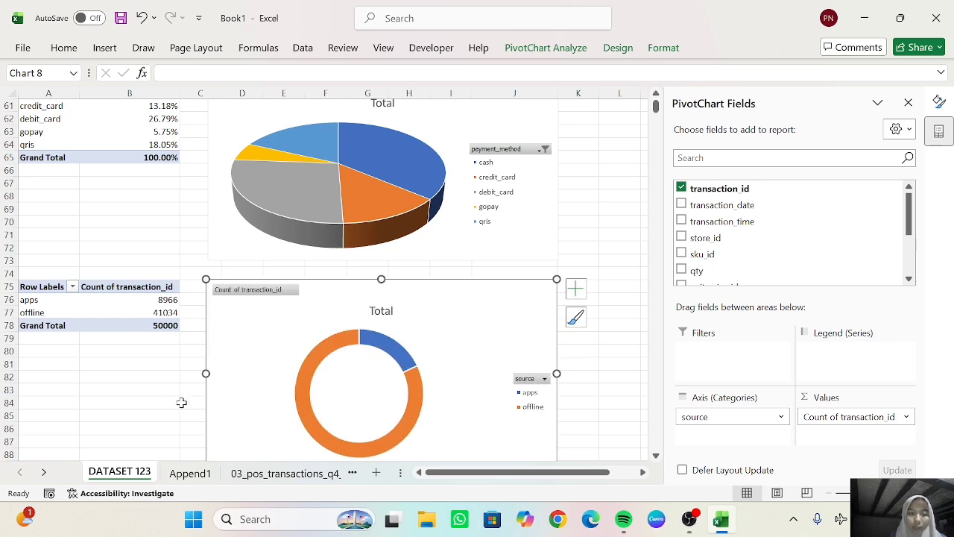
- Title the payment method pie chart "5 METODE PEMBAYARAN YANG PALING BANYAK DIGUNAKAN"
scroll(175, 396, down, 3)
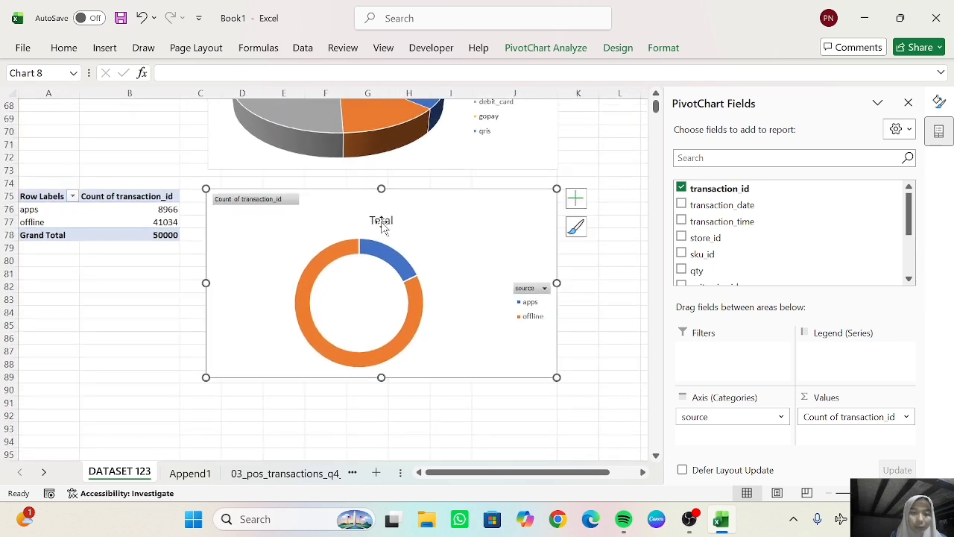
scroll(383, 224, up, 7)
click(382, 249)
double_click(386, 246)
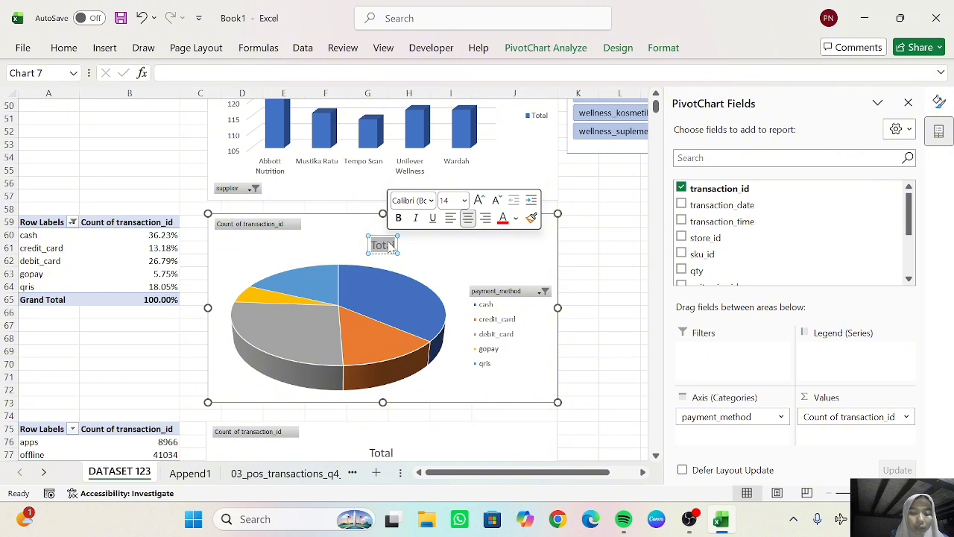
text(S METODE P)
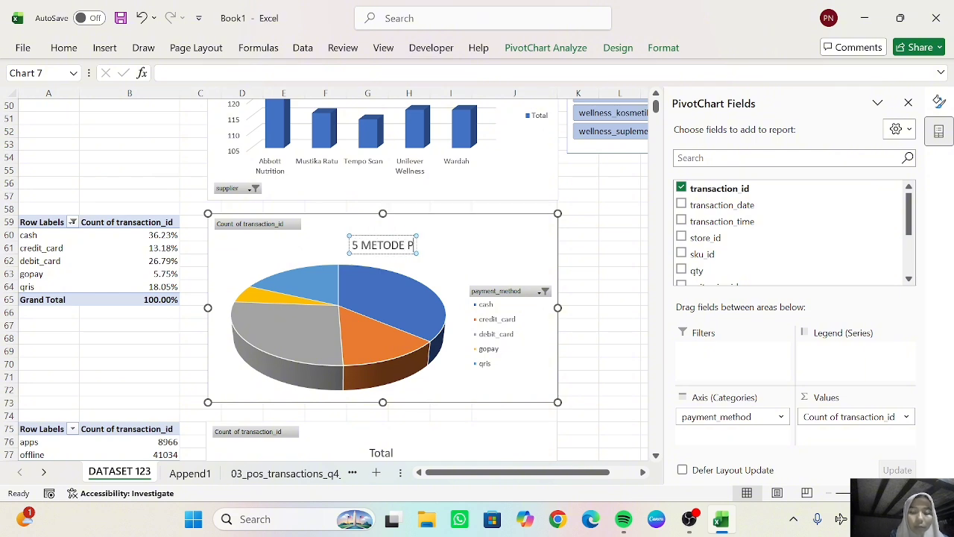
text(EMBAYARAN)
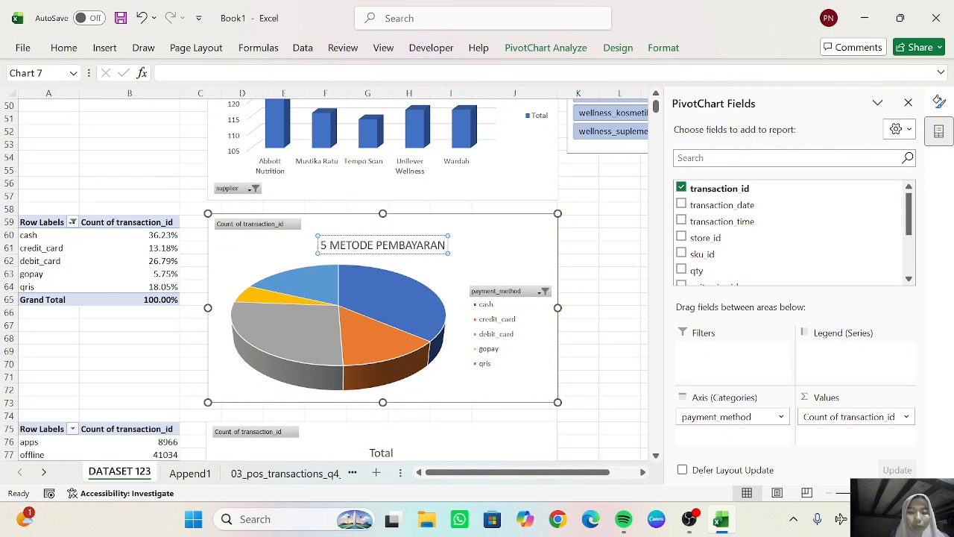
text( YANG PALING BANYA)
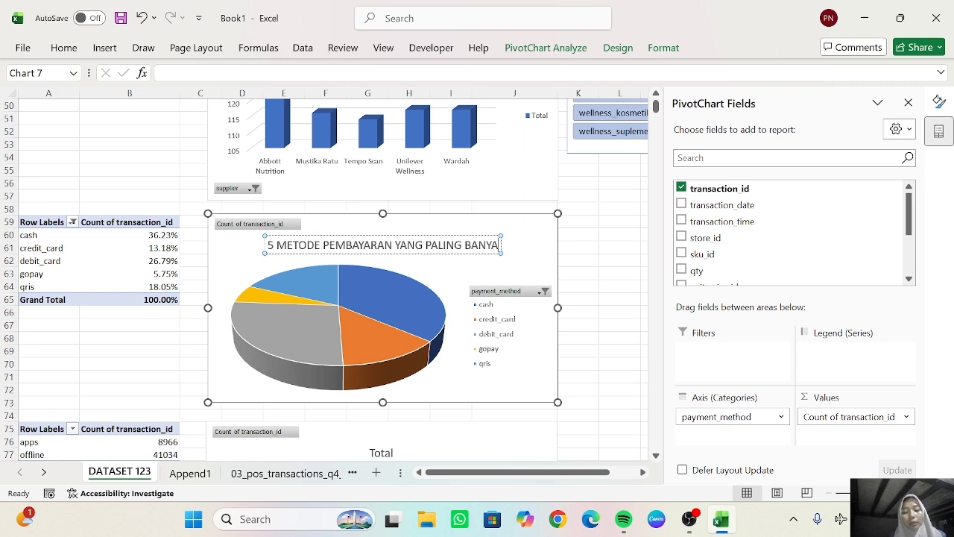
text(K DIGUANA)
key(BackSpace)
key(BackSpace)
key(BackSpace)
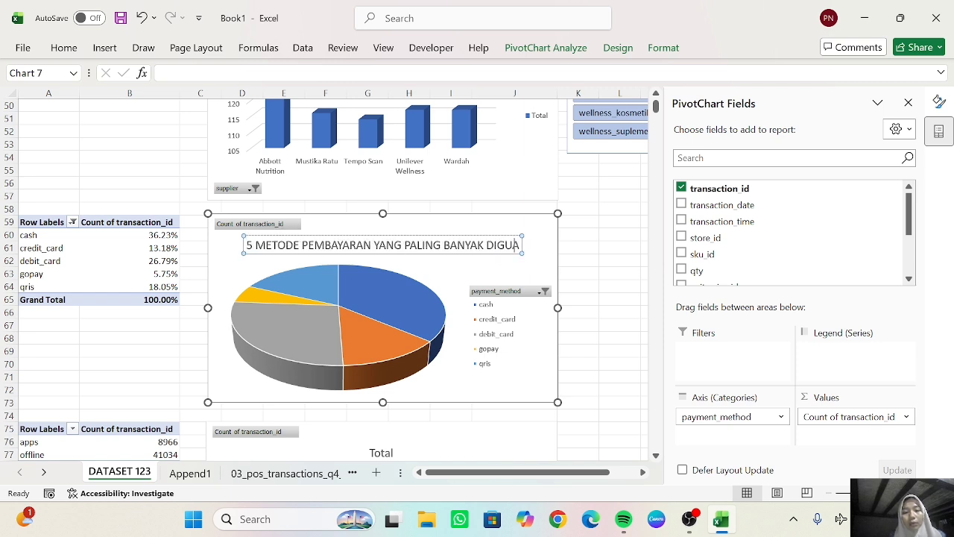
text(NAKAN)
- Set the whole payment method chart title in the Aharoni font at size 14
key(ctrl+a)
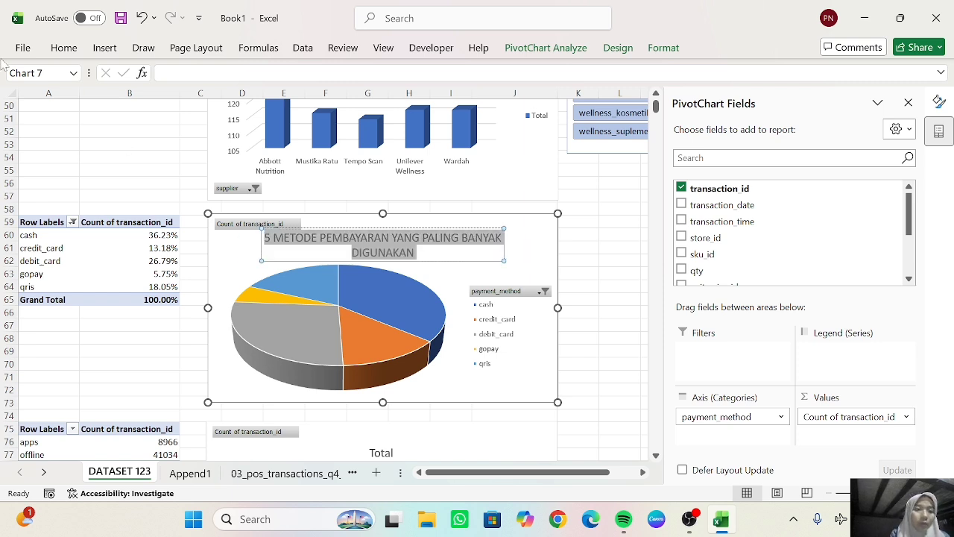
click(64, 47)
click(180, 76)
click(140, 191)
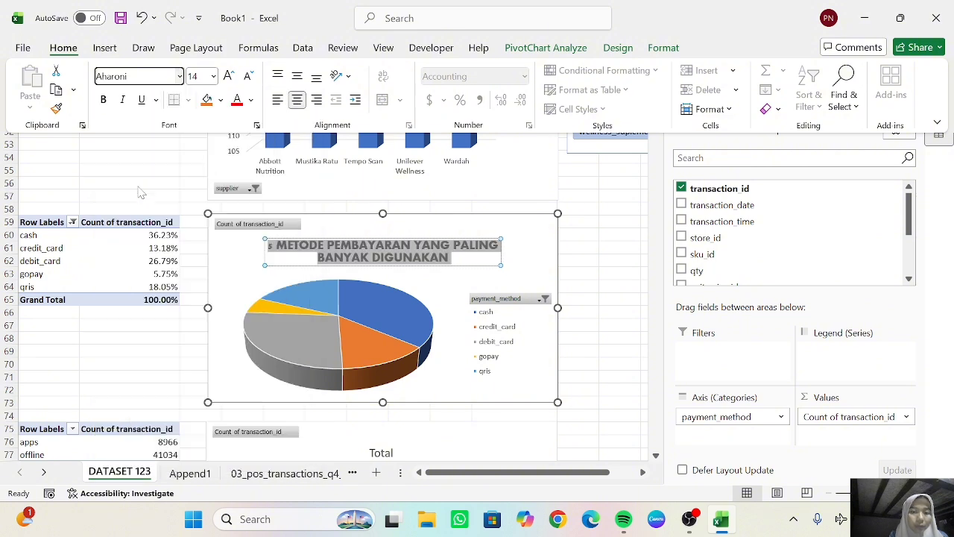
click(249, 76)
click(229, 76)
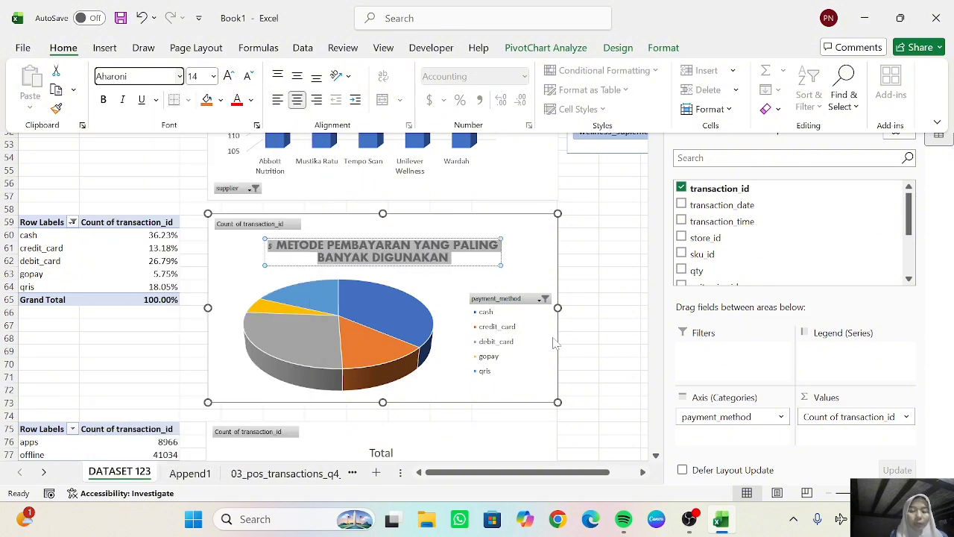
- Title the source doughnut chart "SUMBER TRANSAKSI"
scroll(614, 352, down, 5)
click(477, 254)
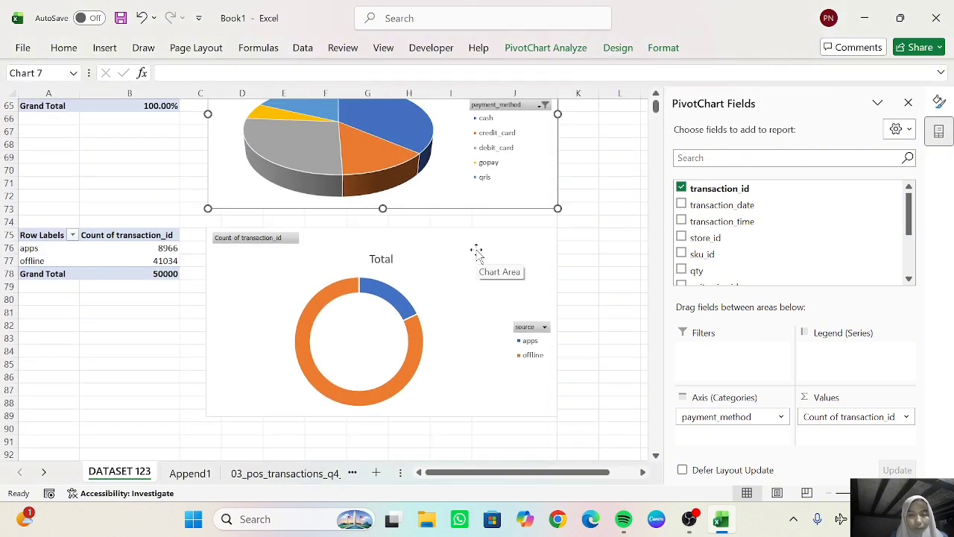
click(478, 267)
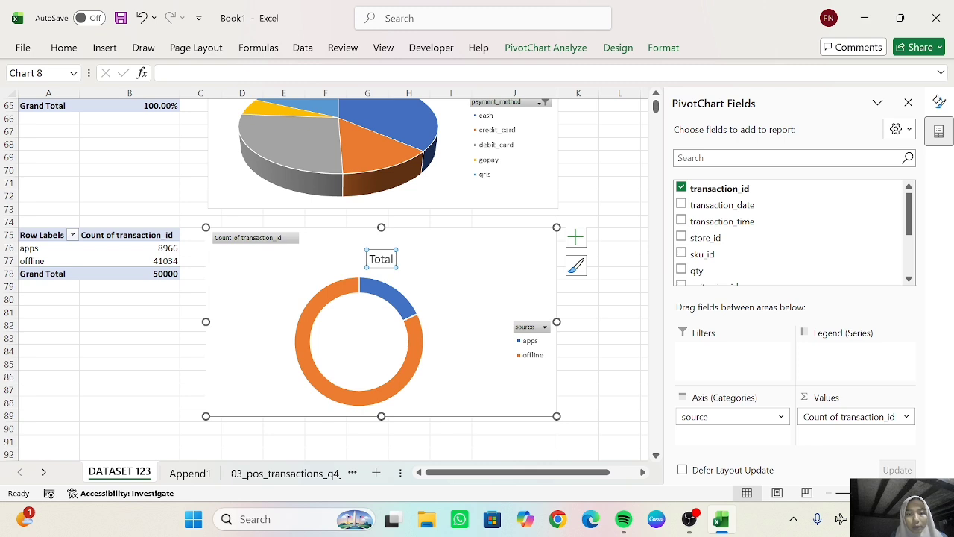
drag(395, 259, 360, 258)
text(SUMBER TRANSAKSI)
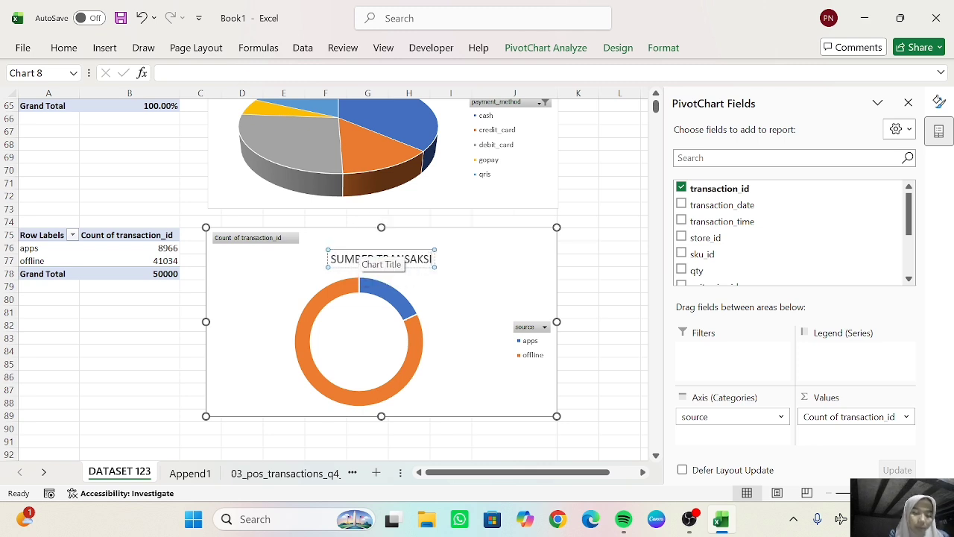
- Change the SUMBER TRANSAKSI chart title's font to Aharoni
triple_click(381, 260)
click(64, 47)
click(180, 76)
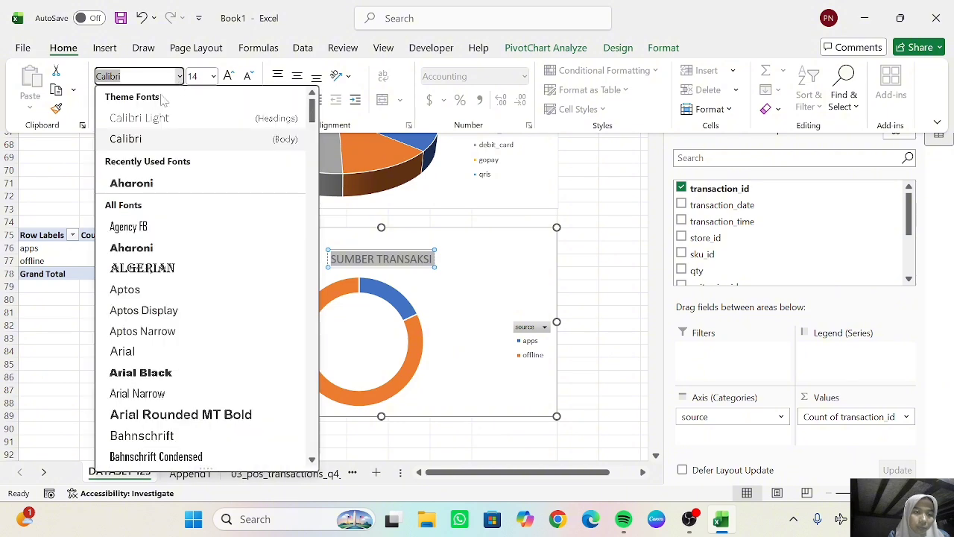
click(126, 138)
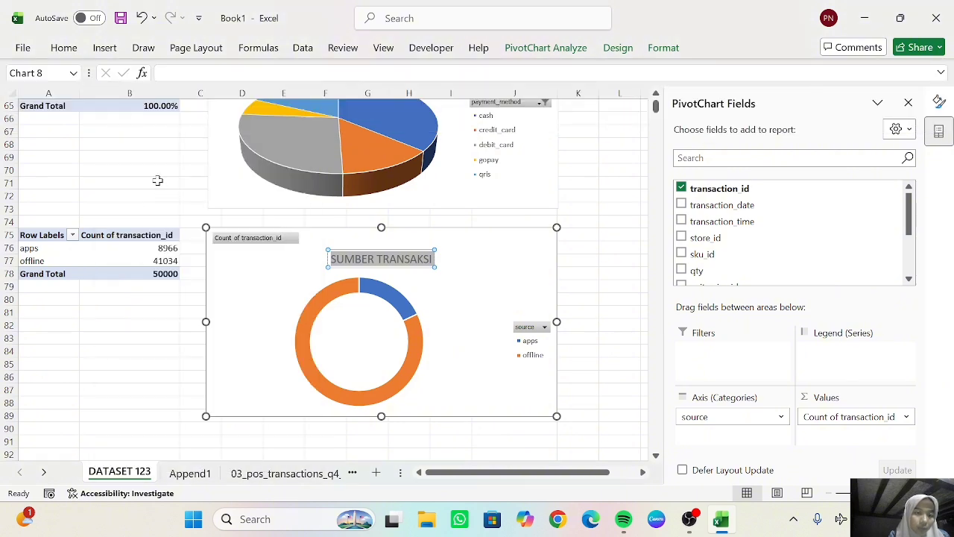
click(506, 293)
- Insert a source slicer for the SUMBER TRANSAKSI chart and fit it compactly below the source PivotTable
click(529, 51)
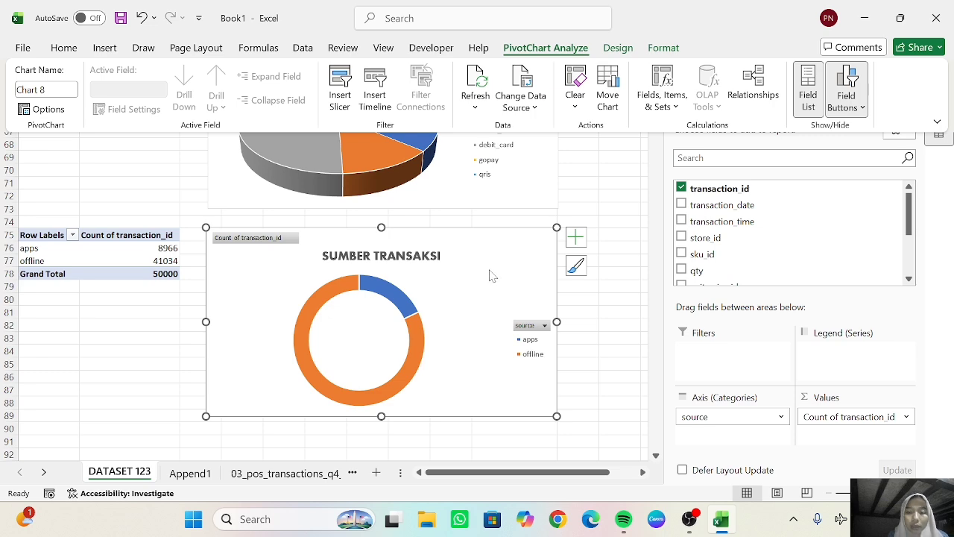
scroll(504, 200, up, 4)
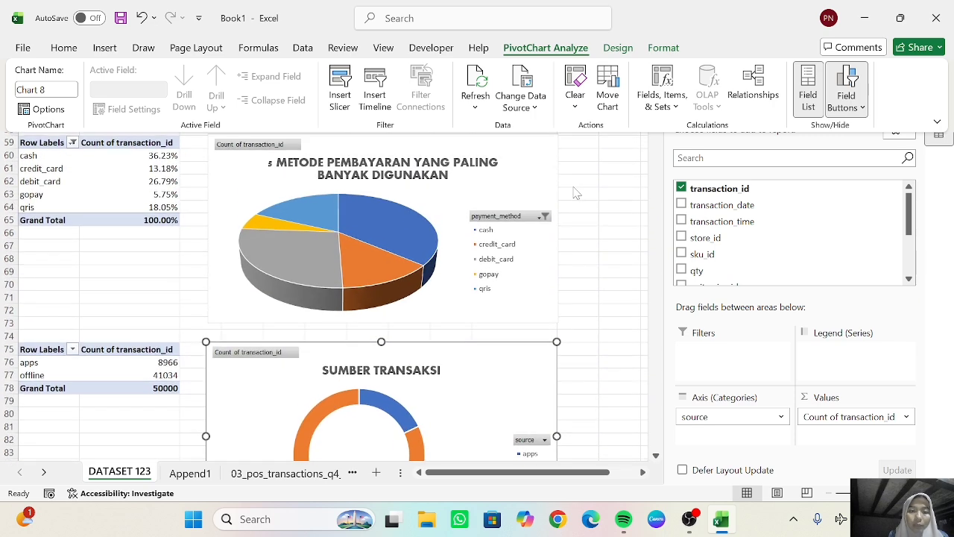
scroll(511, 267, down, 3)
click(507, 270)
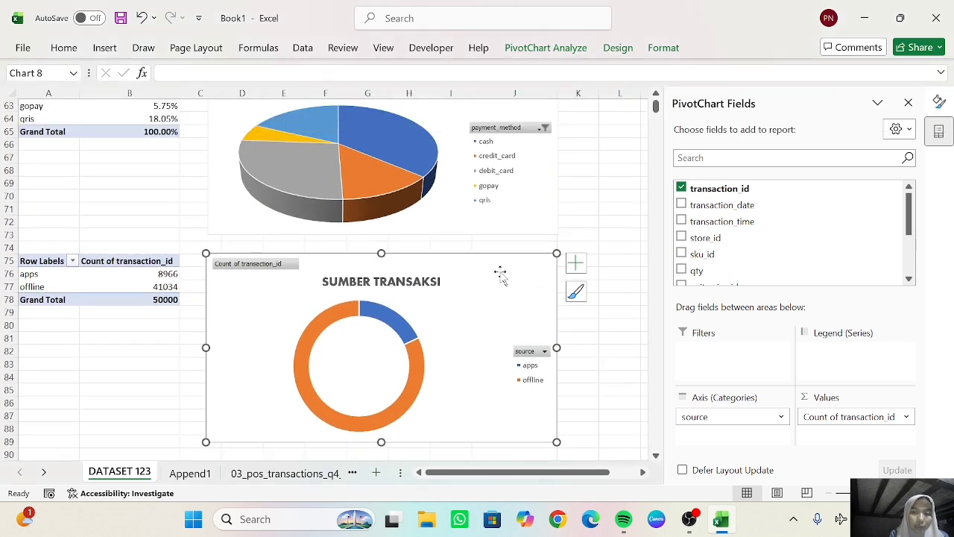
click(545, 49)
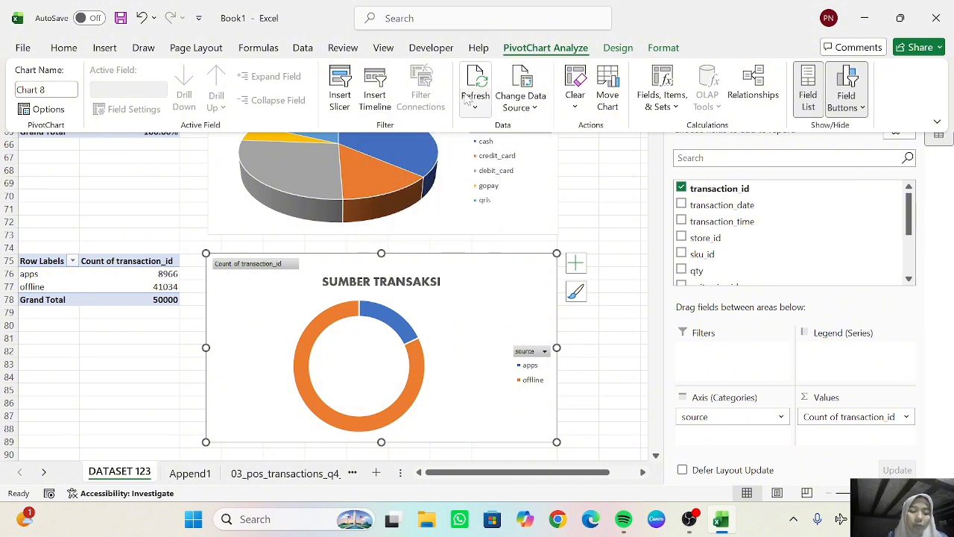
click(340, 85)
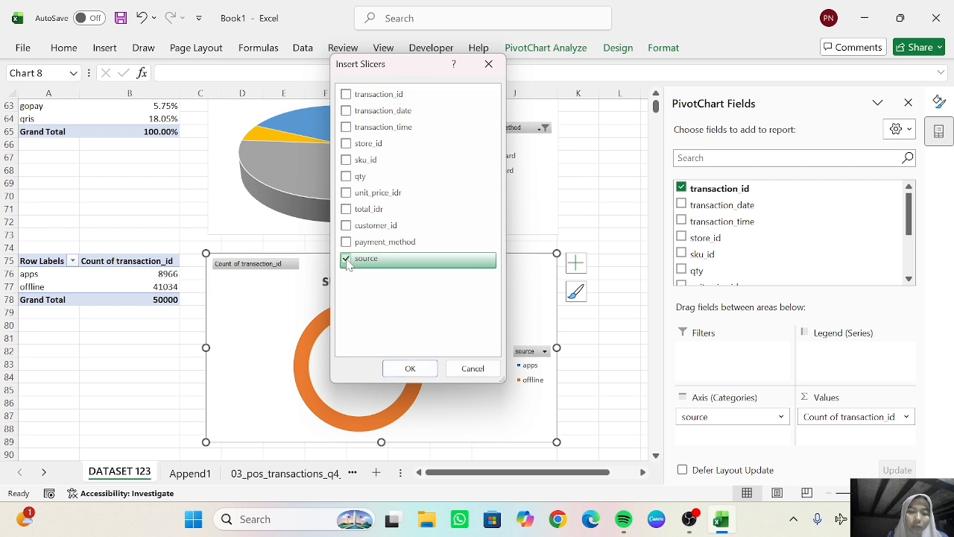
click(402, 373)
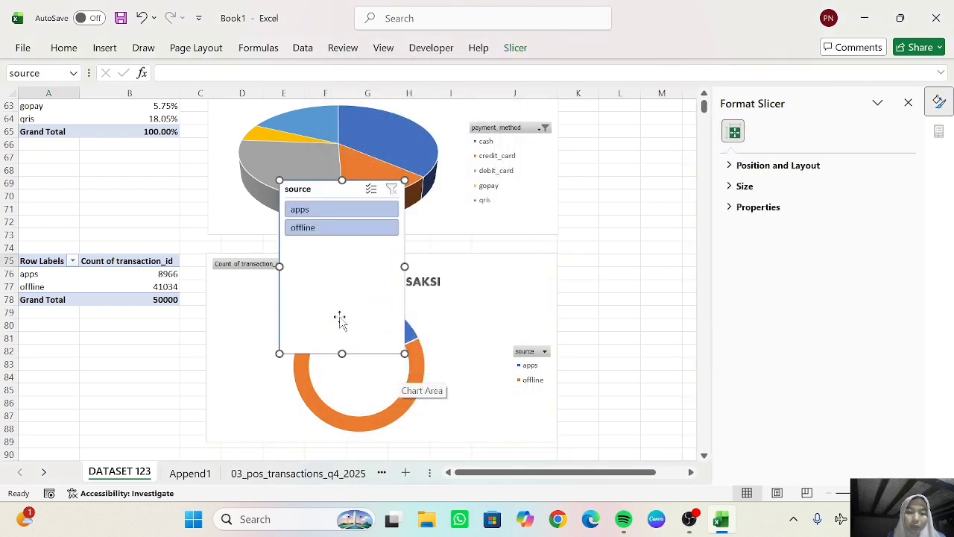
drag(343, 261, 150, 396)
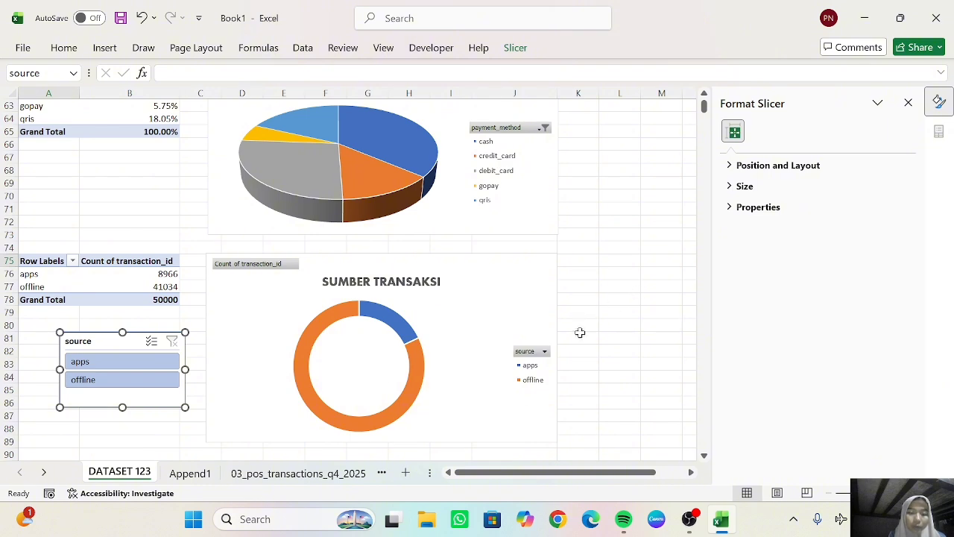
- Review the source slicer's report connections to the DATASET 123 PivotTables
scroll(578, 334, down, 1)
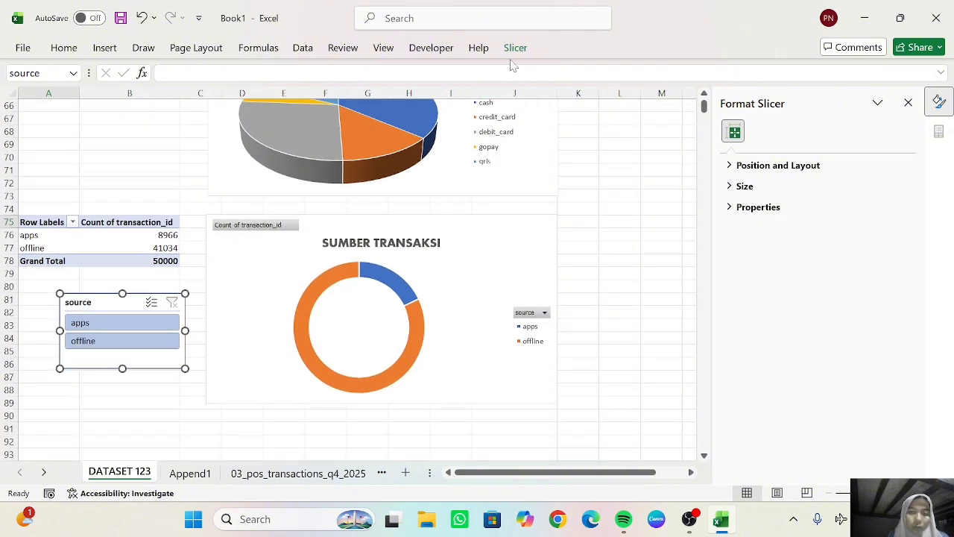
click(518, 49)
click(130, 98)
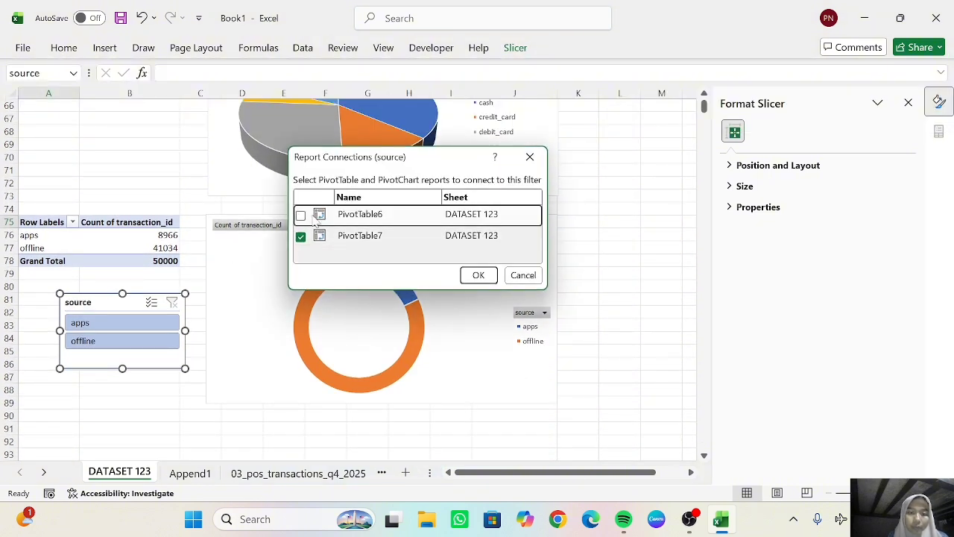
click(478, 275)
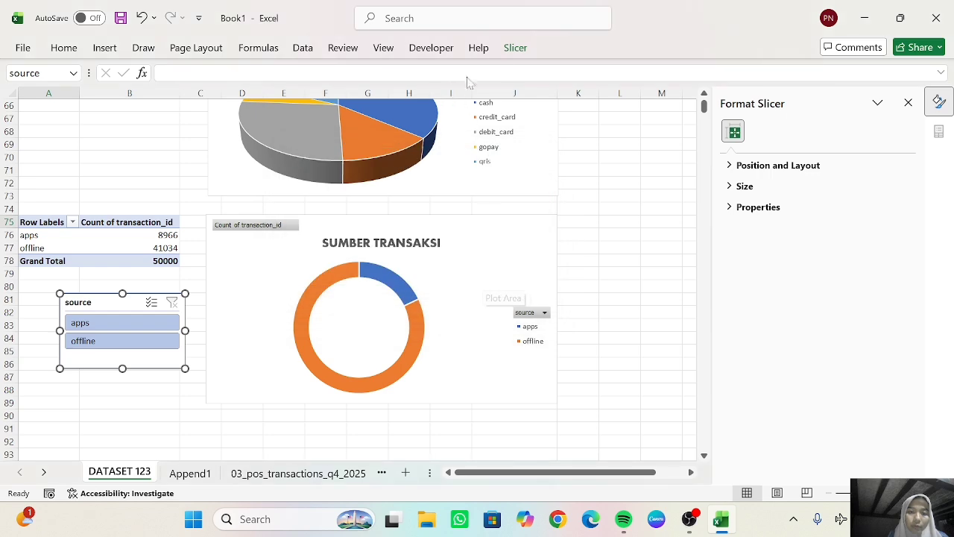
click(515, 48)
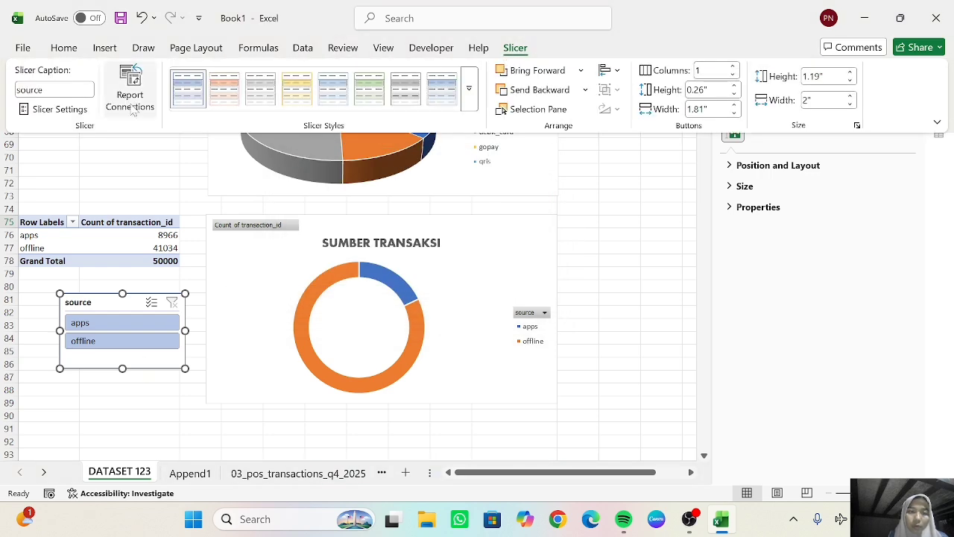
click(132, 107)
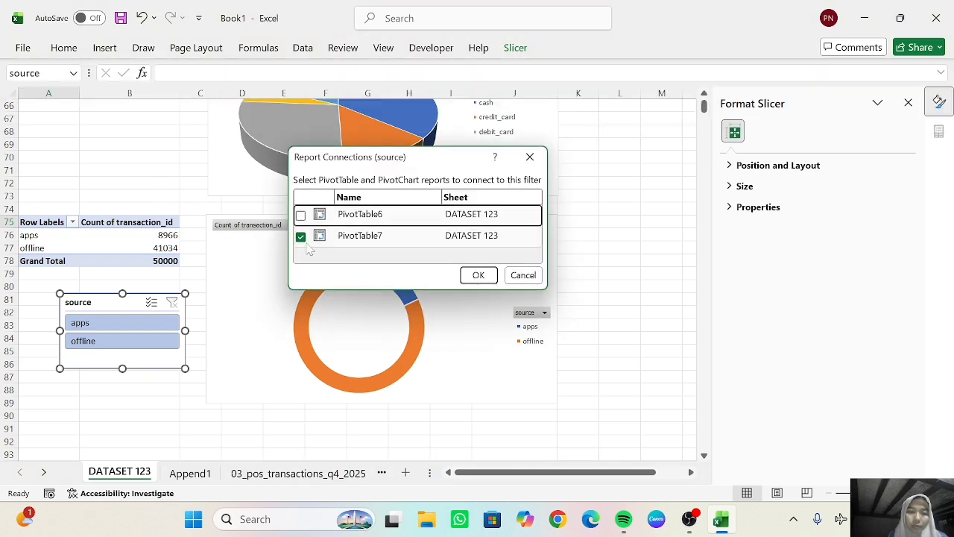
click(489, 281)
- Recolor the TREN RATA RATA PENJUALAN BULANAN line chart with a monochromatic green palette and apply a different chart style
scroll(589, 202, up, 5)
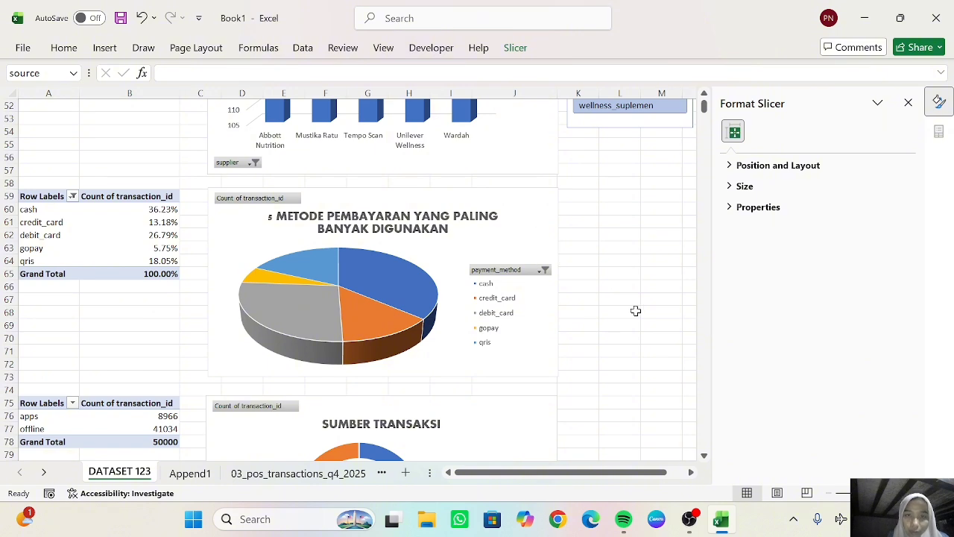
scroll(636, 310, down, 7)
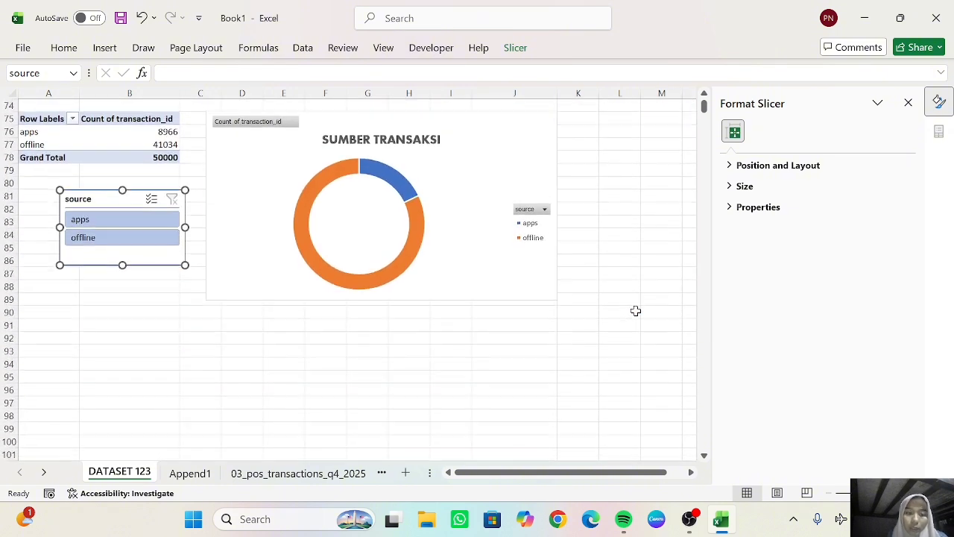
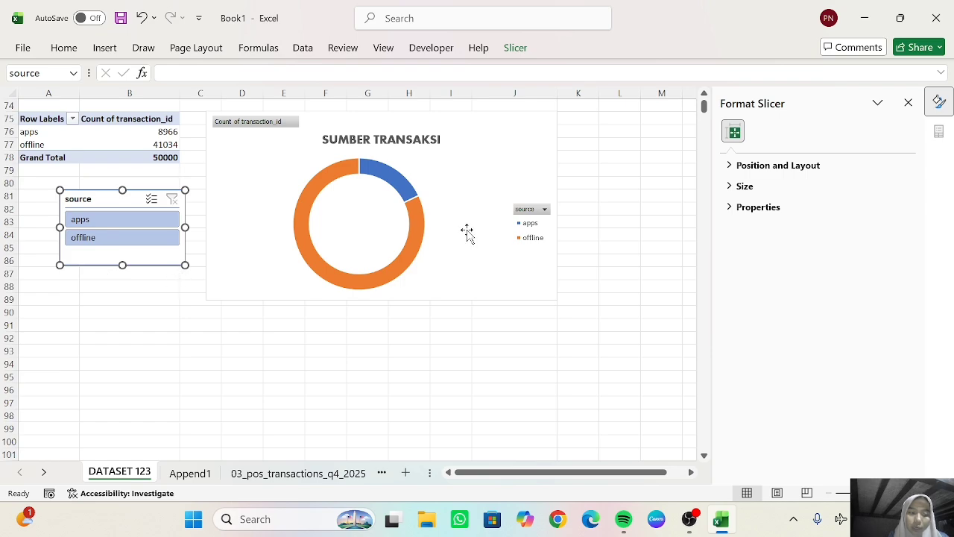
scroll(501, 302, up, 20)
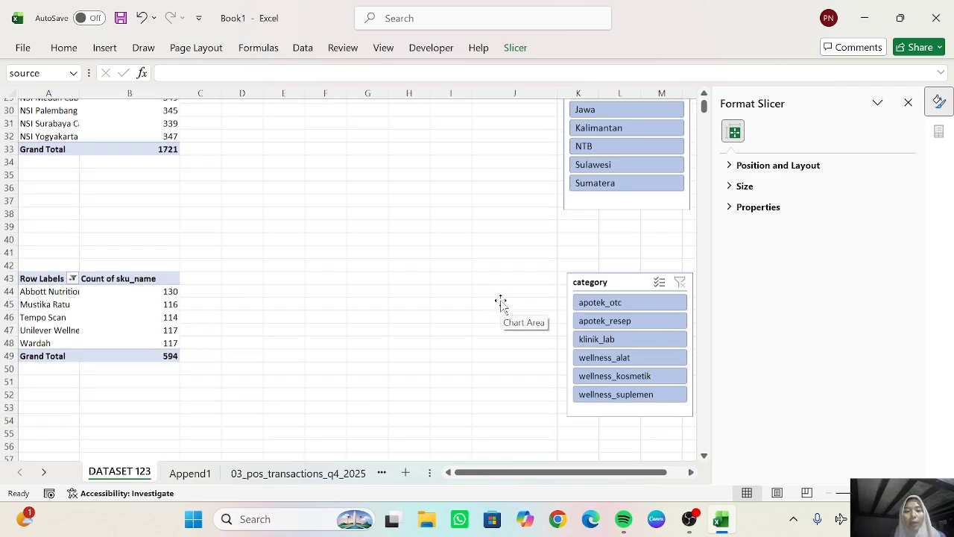
scroll(501, 302, up, 4)
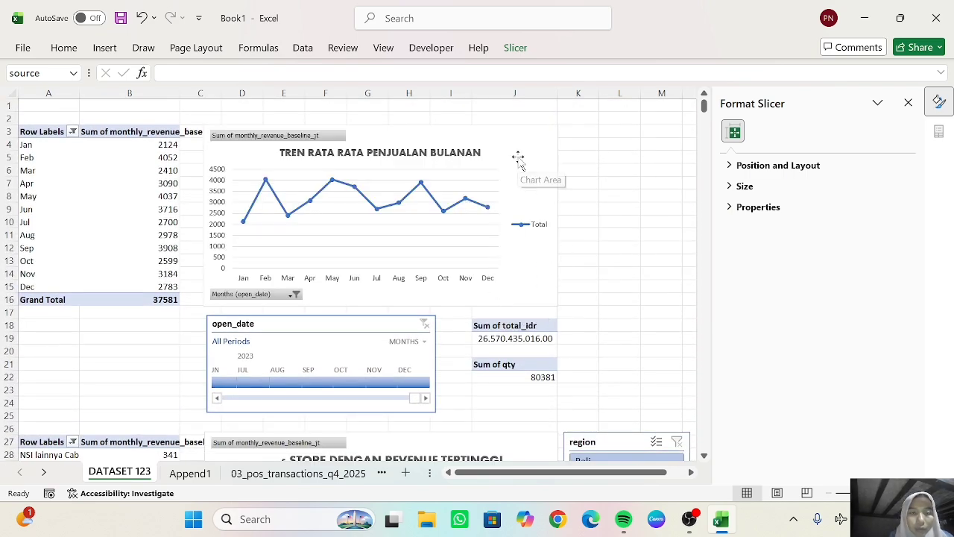
click(518, 160)
click(618, 47)
click(130, 88)
scroll(206, 360, down, 5)
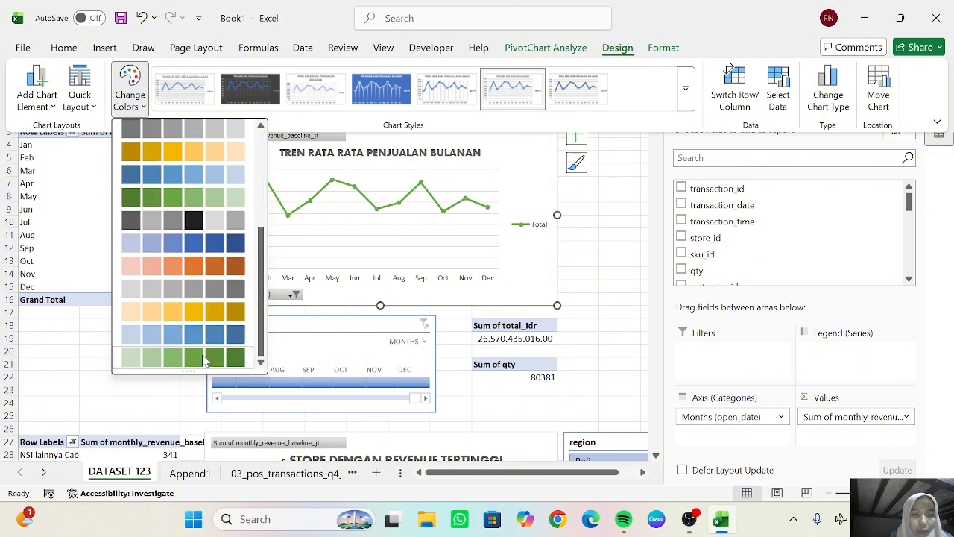
click(204, 359)
click(496, 92)
- Set the TREN RATA RATA PENJUALAN BULANAN chart title in the Aharoni font
click(452, 159)
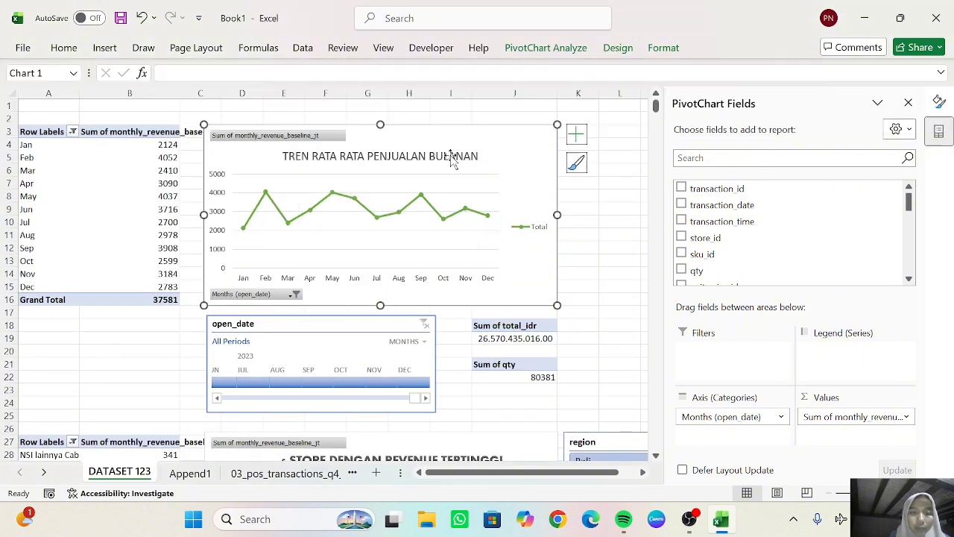
click(62, 52)
click(174, 76)
click(153, 184)
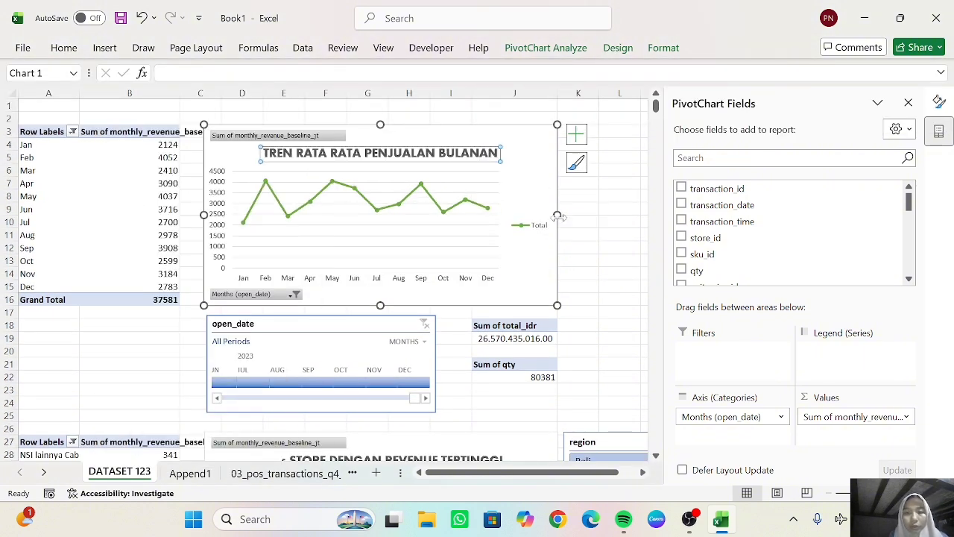
- Enlarge the monthly trend chart slightly in width and height, and give its chart area a solid light green fill
drag(558, 216, 587, 216)
drag(395, 124, 396, 114)
click(939, 102)
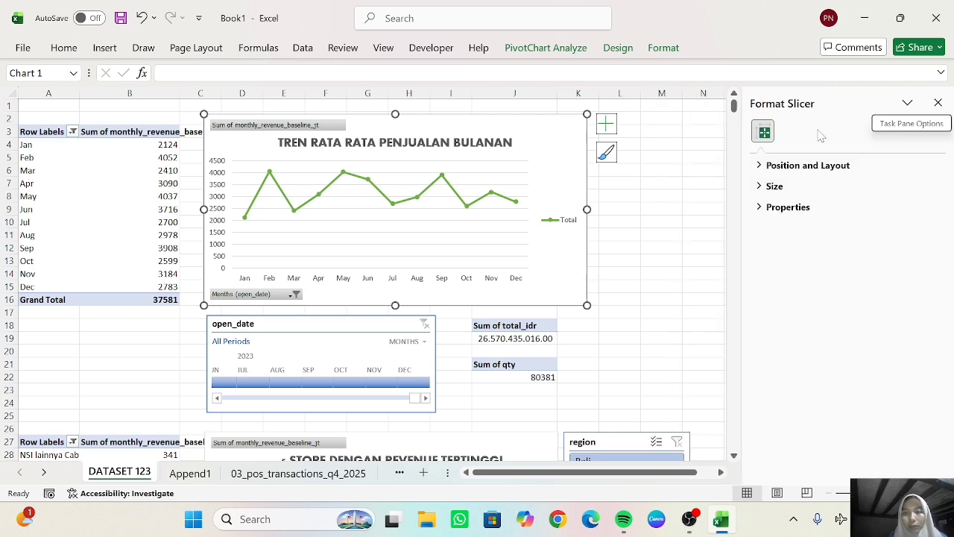
click(917, 338)
click(852, 205)
click(662, 261)
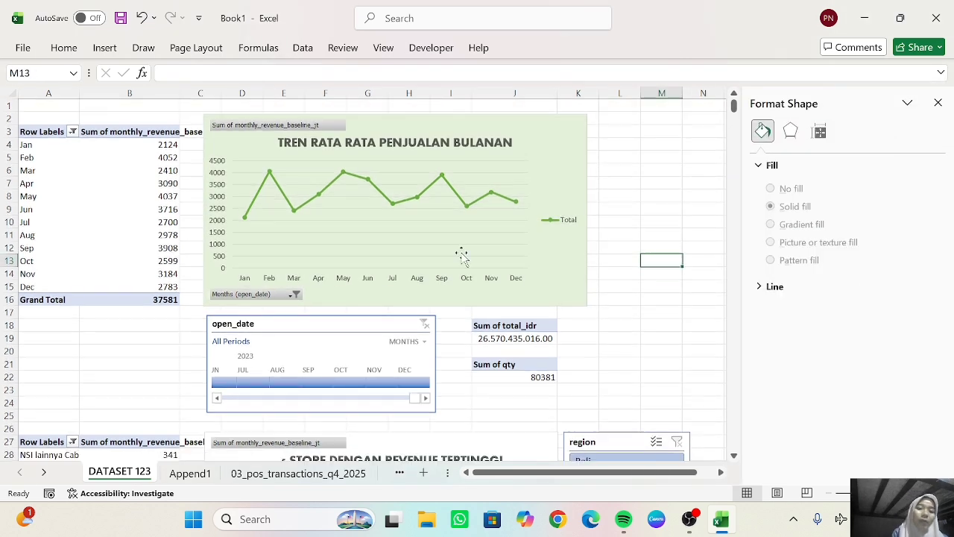
- Apply a green PivotTable style to the monthly revenue PivotTable in A3:B16
scroll(298, 268, down, 1)
drag(145, 285, 44, 119)
click(617, 47)
click(741, 87)
click(708, 343)
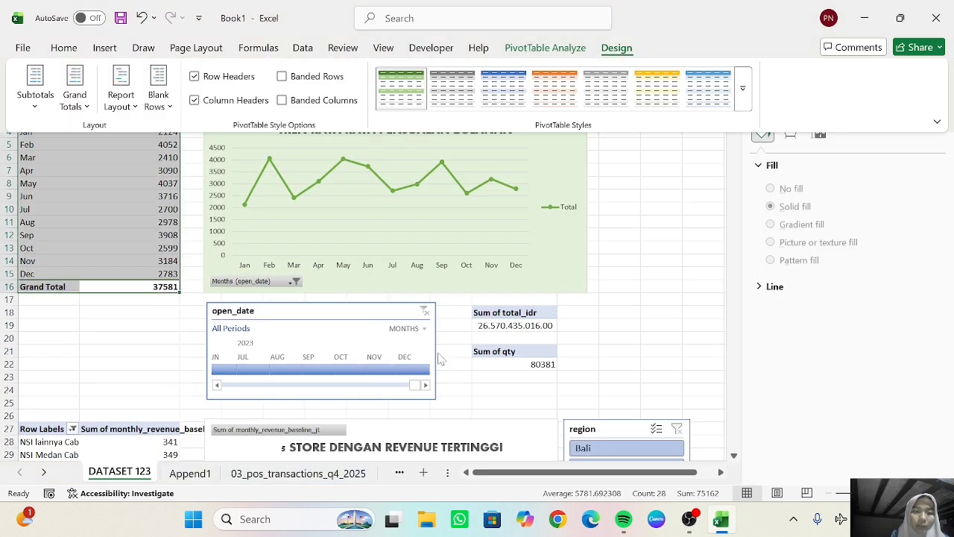
click(191, 361)
- Apply the light green timeline style to the open_date timeline
scroll(191, 360, up, 1)
scroll(192, 360, down, 2)
click(306, 247)
click(522, 48)
click(476, 90)
click(189, 138)
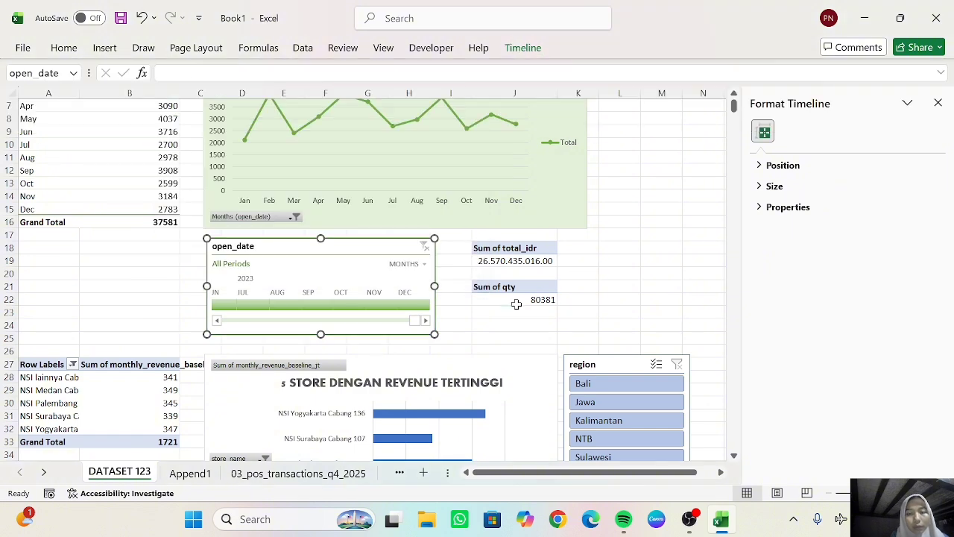
- Apply the green PivotTable style with a dark green header to the Sum of qty and Sum of total_idr PivotTables
click(617, 48)
drag(515, 301, 516, 248)
click(745, 109)
click(709, 346)
click(617, 48)
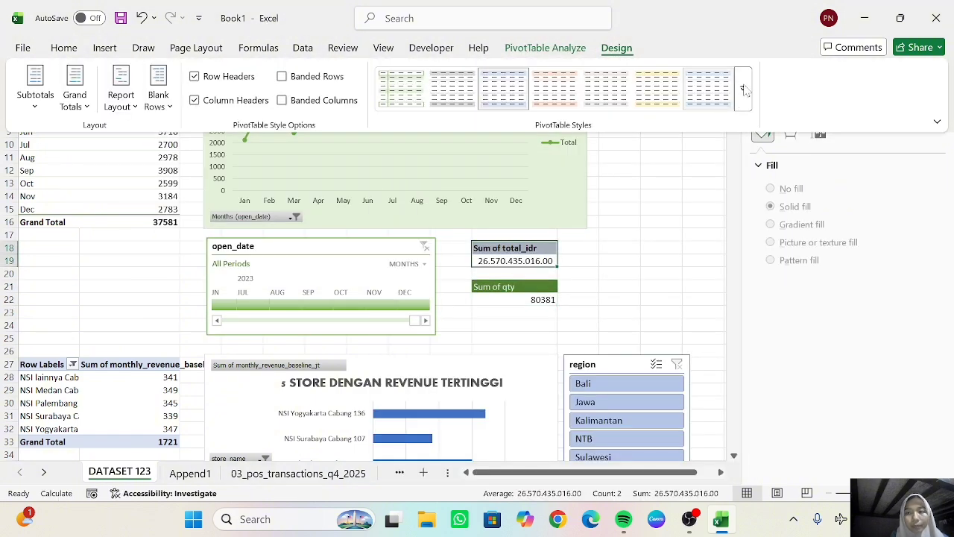
click(664, 265)
- Apply the green PivotTable style with a dark green header to the store revenue PivotTable in A27:B33
scroll(663, 268, down, 5)
drag(168, 261, 15, 184)
click(617, 48)
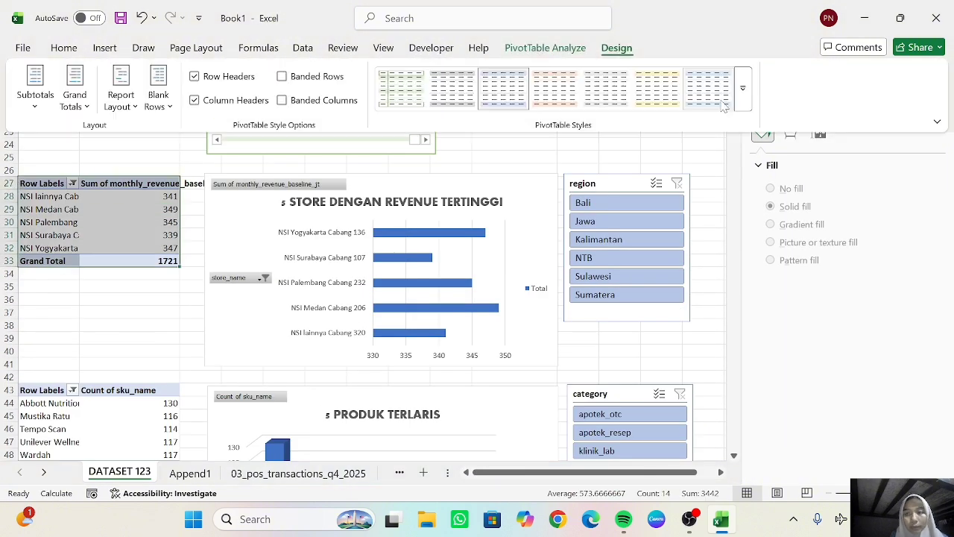
click(746, 108)
click(709, 347)
- Fill the 5 STORE DENGAN REVENUE TERTINGGI chart area with solid light green
click(521, 253)
click(924, 339)
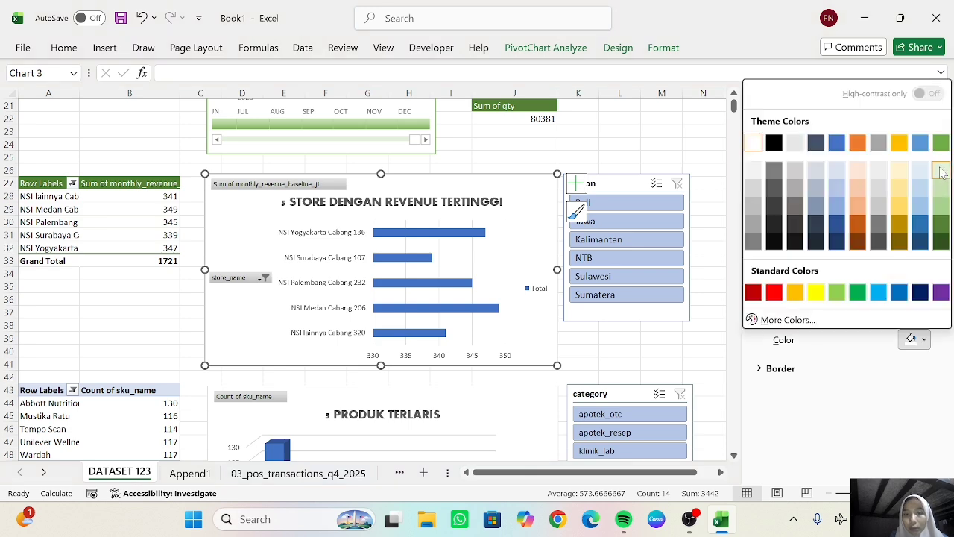
click(937, 172)
- Recolor the store revenue bar chart in monochromatic green and apply the chart style with gradient bars and data labels
click(617, 48)
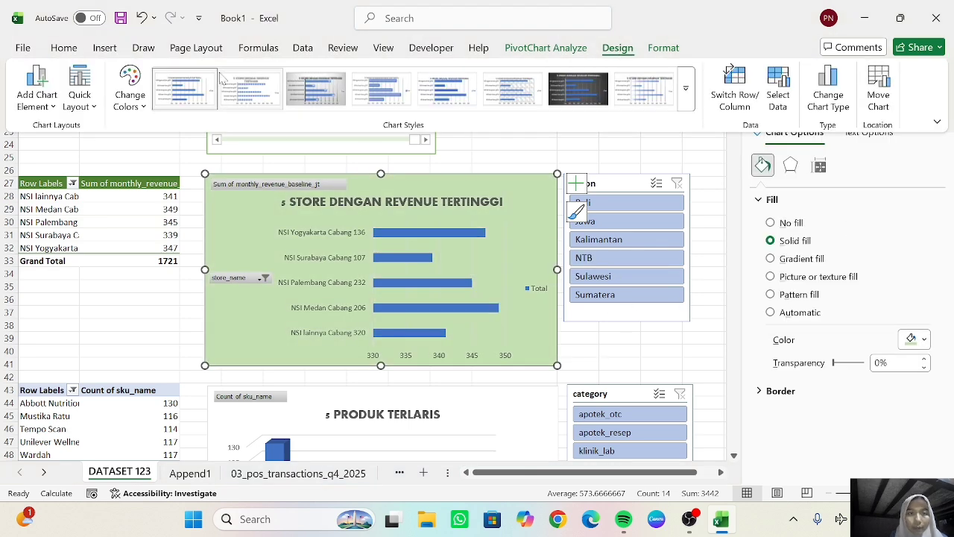
click(130, 93)
click(183, 358)
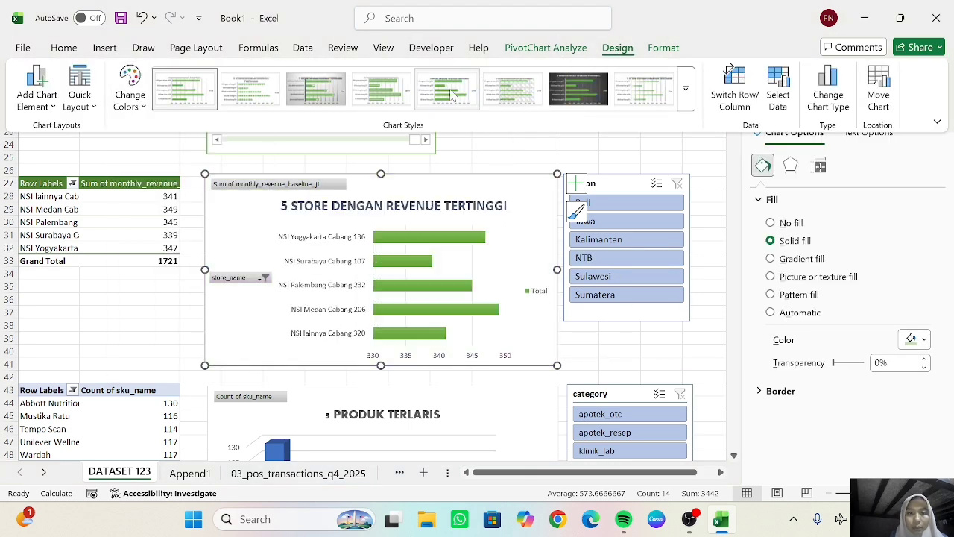
click(93, 106)
click(108, 142)
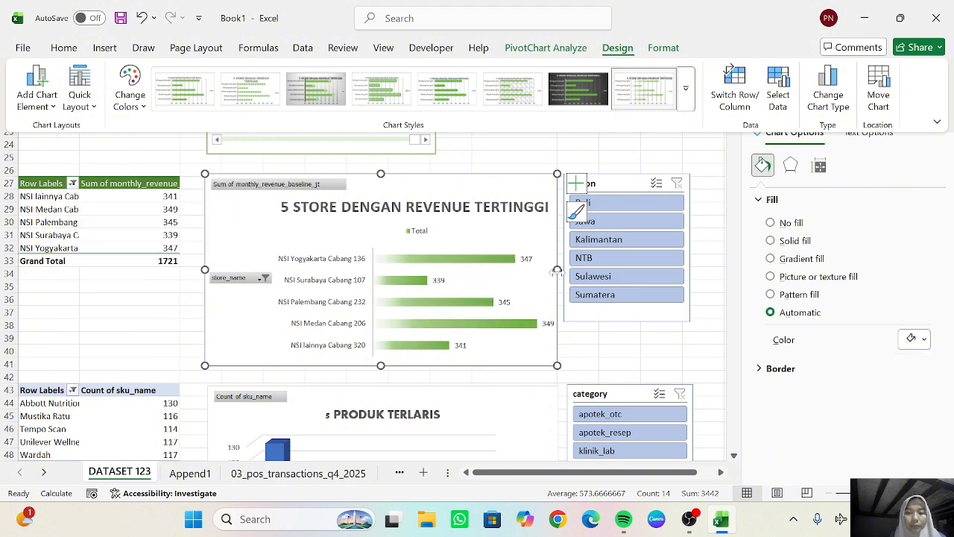
- Enlarge the store revenue chart in width and height, moving the region slicer aside to make room
click(558, 272)
drag(382, 366, 382, 379)
drag(616, 315, 655, 332)
drag(557, 275, 576, 280)
- Set the 5 STORE DENGAN REVENUE TERTINGGI chart title in the Aharoni font and reduce its size
click(64, 48)
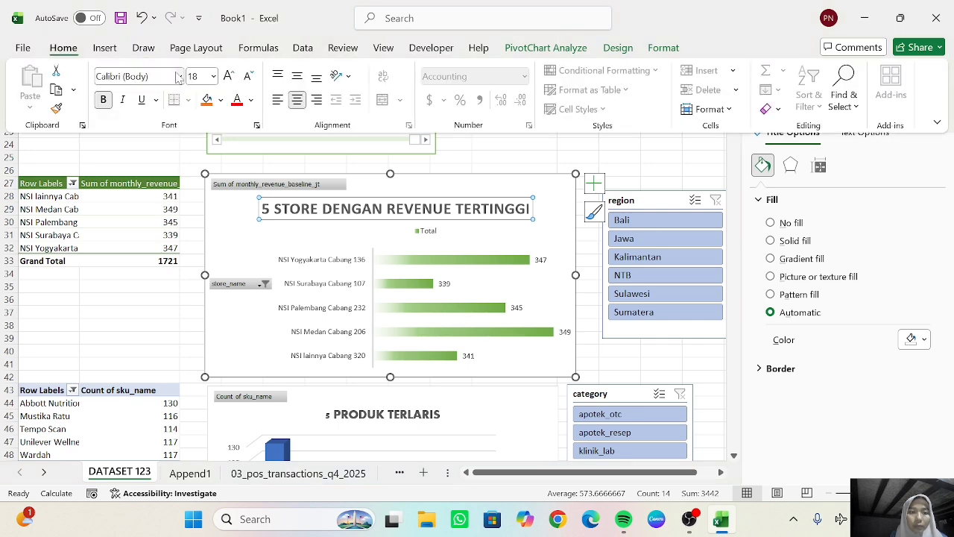
click(180, 76)
click(142, 164)
click(248, 77)
click(456, 218)
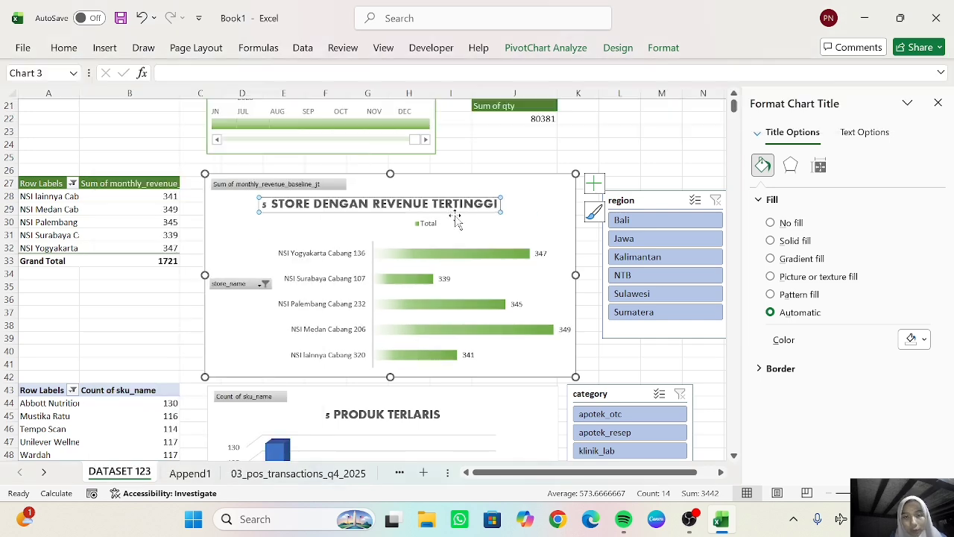
click(169, 327)
- Apply the light green slicer style to the region and category slicers
scroll(169, 328, up, 1)
scroll(168, 328, right, 2)
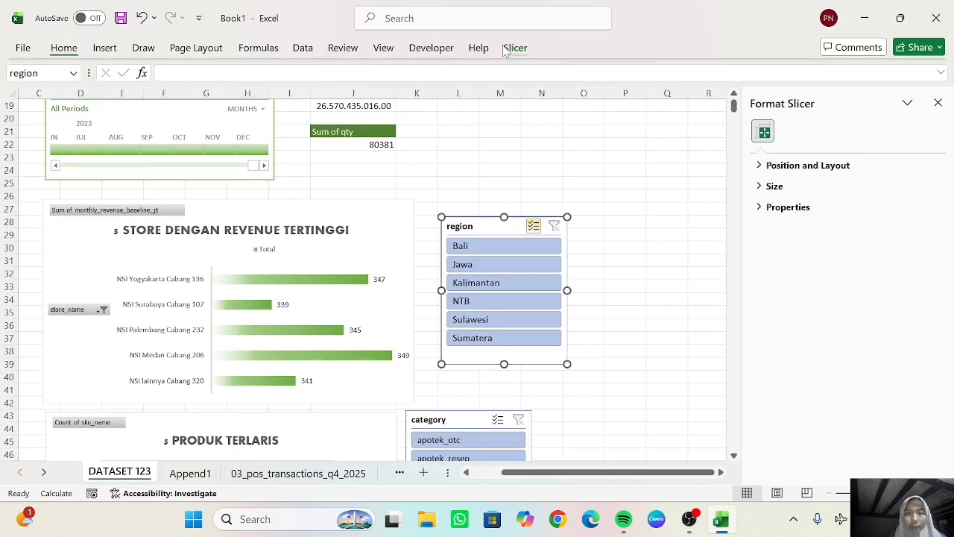
click(514, 47)
click(447, 118)
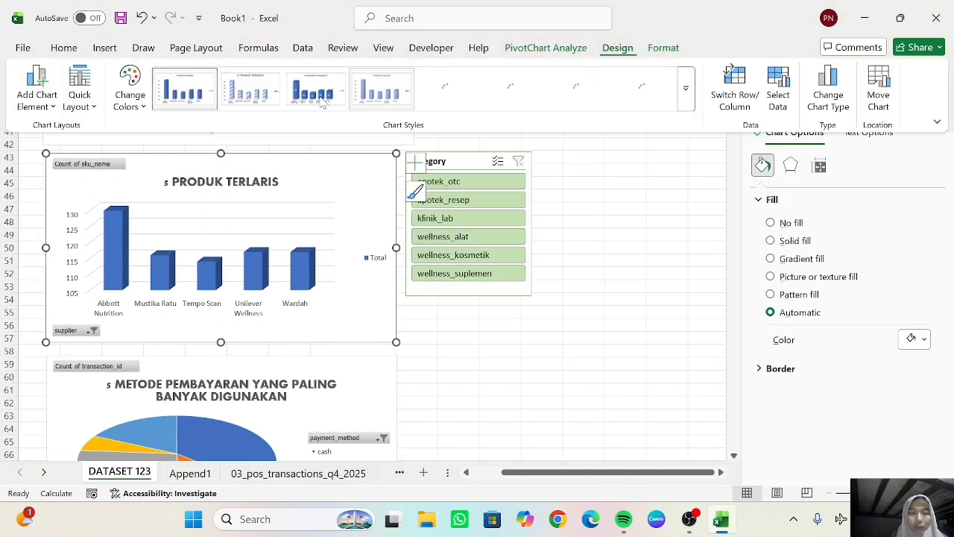
- Recolor the 5 PRODUK TERLARIS chart in monochromatic green, with the shadowed 3-D column style and a layout that includes a data table
click(130, 88)
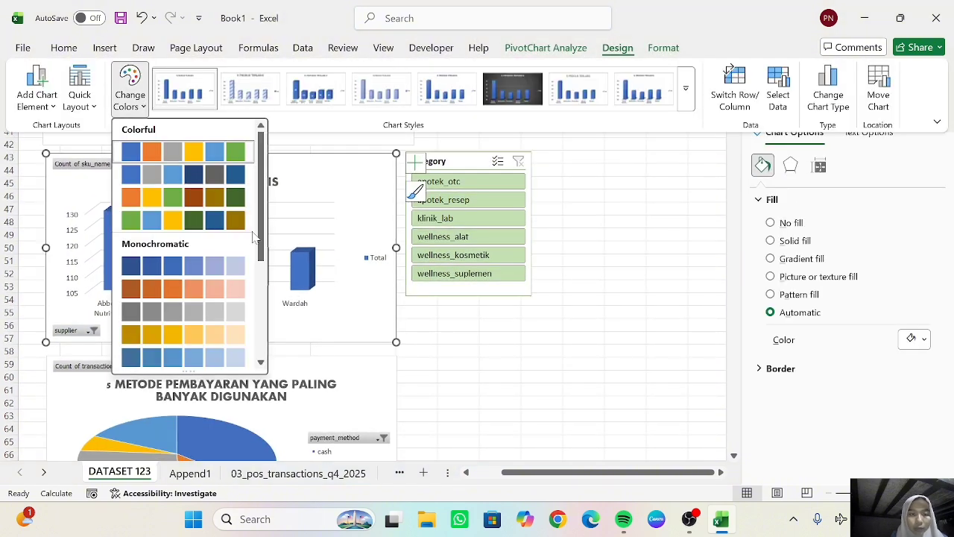
scroll(254, 238, down, 3)
click(173, 153)
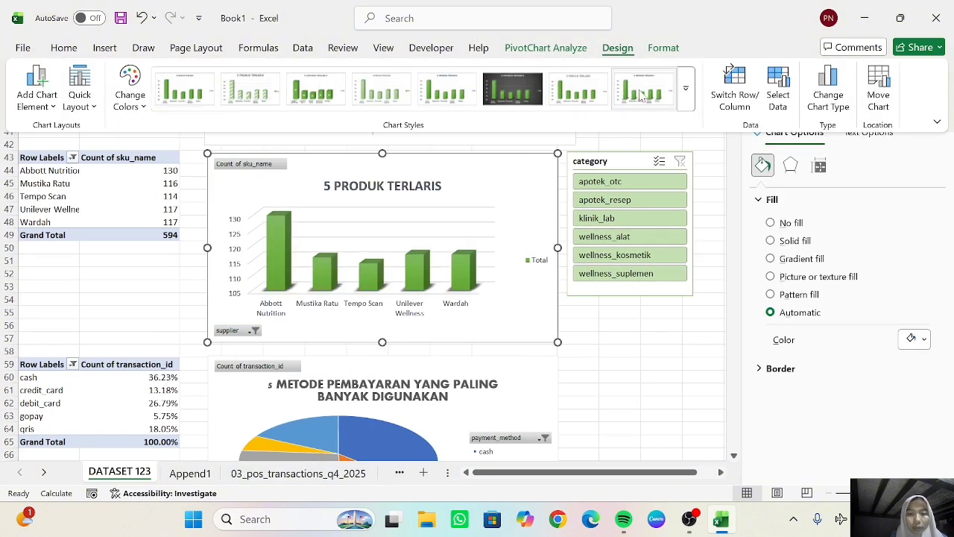
click(92, 107)
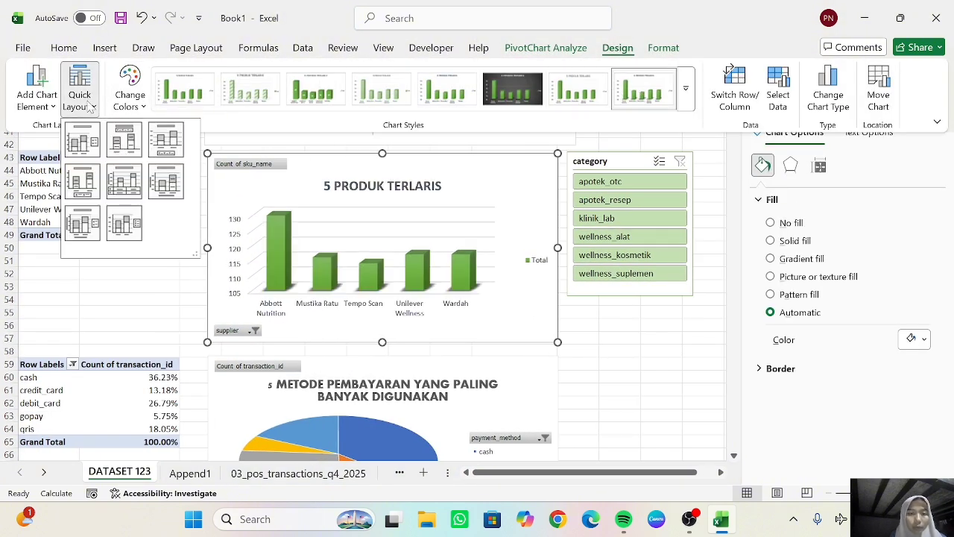
click(123, 181)
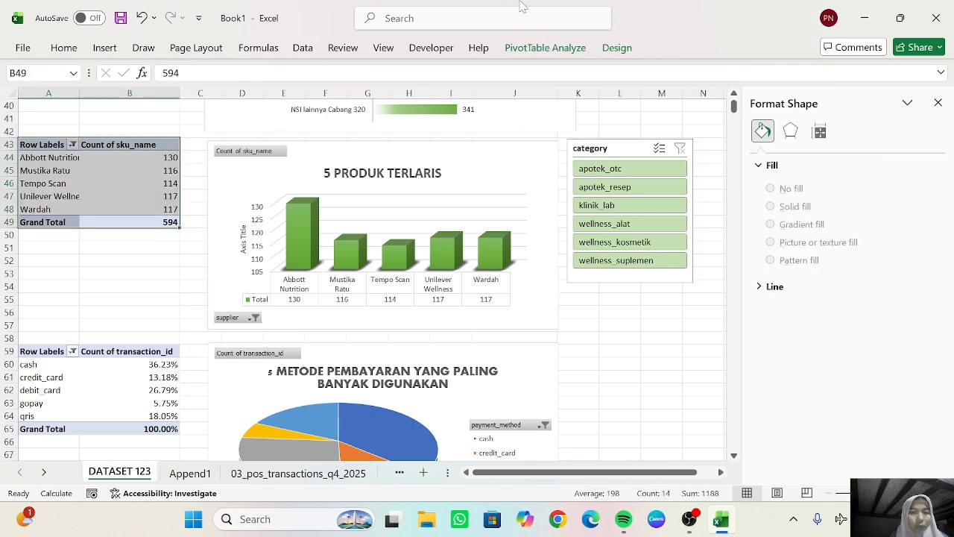
- Apply the PivotTable style with a dark green header to the supplier table beside the 5 PRODUK TERLARIS chart
click(617, 48)
click(810, 106)
click(707, 349)
click(640, 335)
- Move the region slicer against the store revenue chart and shift the category slicer slightly away from the product chart
scroll(640, 335, up, 6)
scroll(640, 335, right, 1)
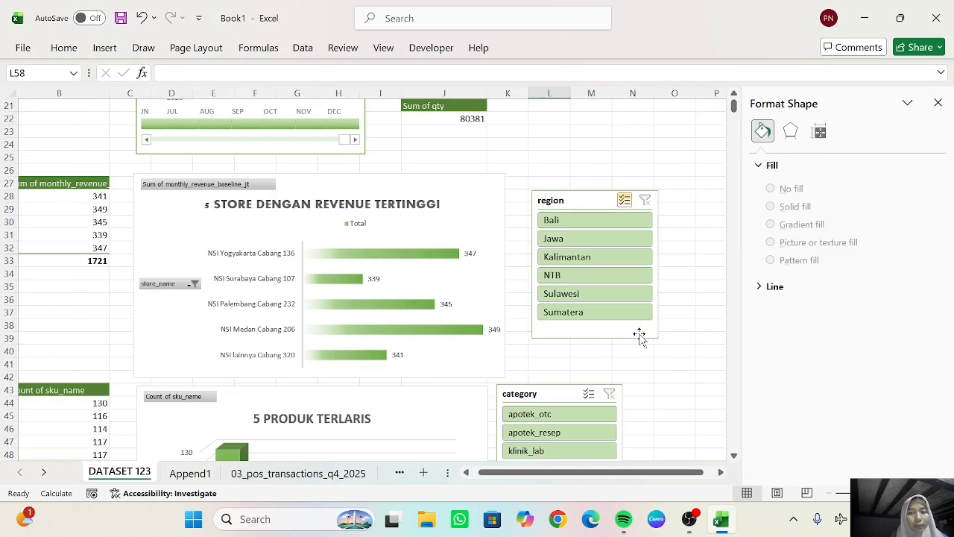
scroll(640, 335, down, 1)
drag(598, 279, 572, 292)
drag(578, 338, 594, 338)
click(646, 291)
- Widen the 5 PRODUK TERLARIS chart toward the category slicer
scroll(646, 295, down, 6)
click(470, 133)
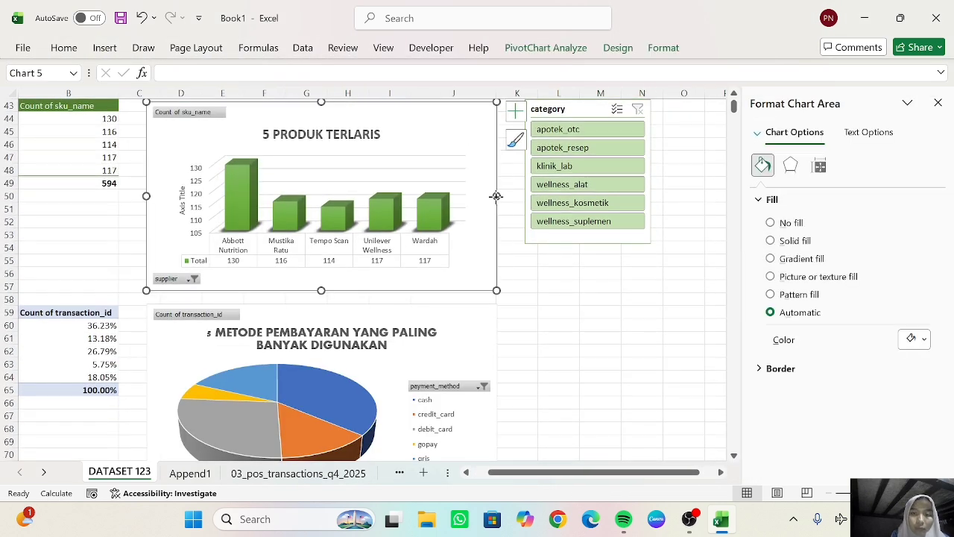
drag(497, 196, 515, 196)
- Recolor the payment method pie chart with a monochromatic green palette
scroll(577, 306, down, 4)
click(462, 201)
click(64, 48)
click(64, 47)
click(618, 48)
click(130, 89)
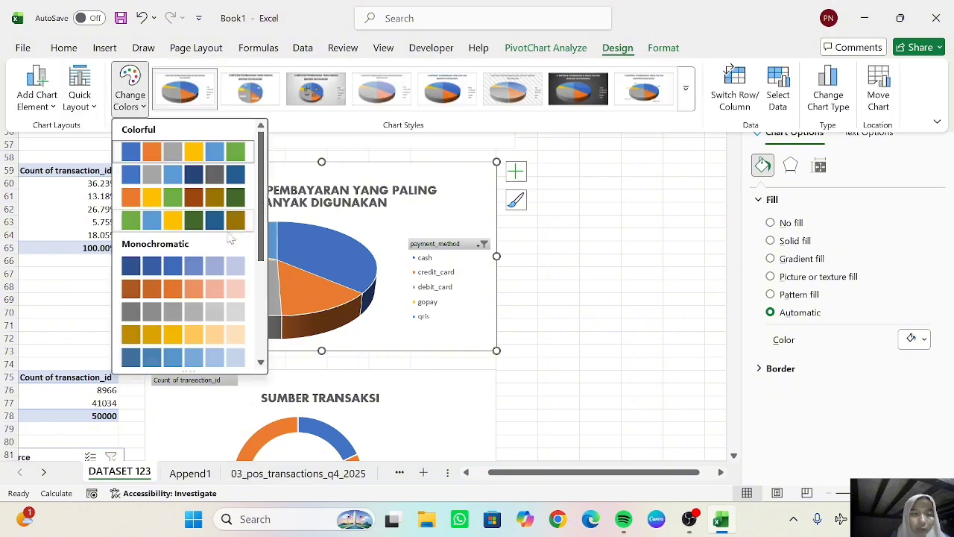
scroll(231, 238, down, 3)
click(194, 347)
- Give the payment method pie chart a percentage layout and the chart style with payment names and percentages around the pie
click(79, 89)
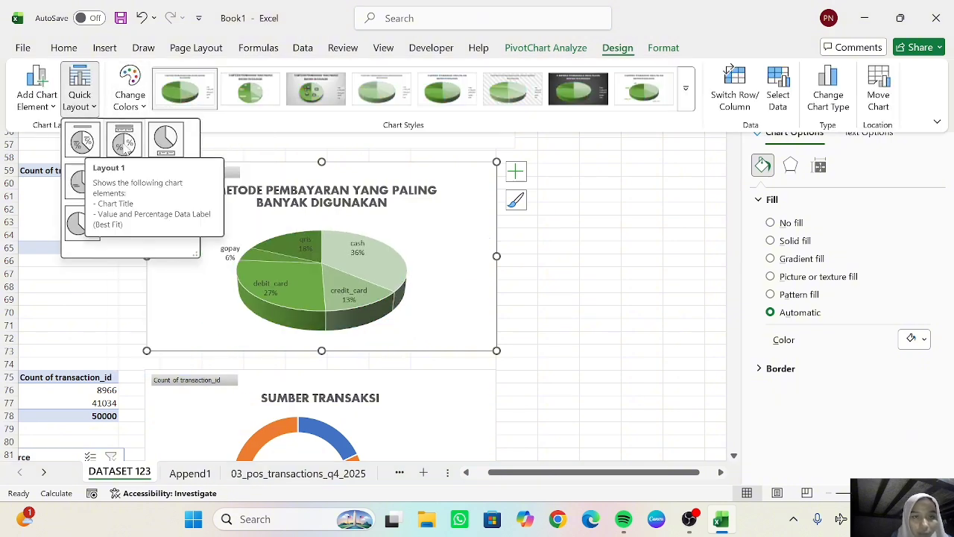
click(165, 183)
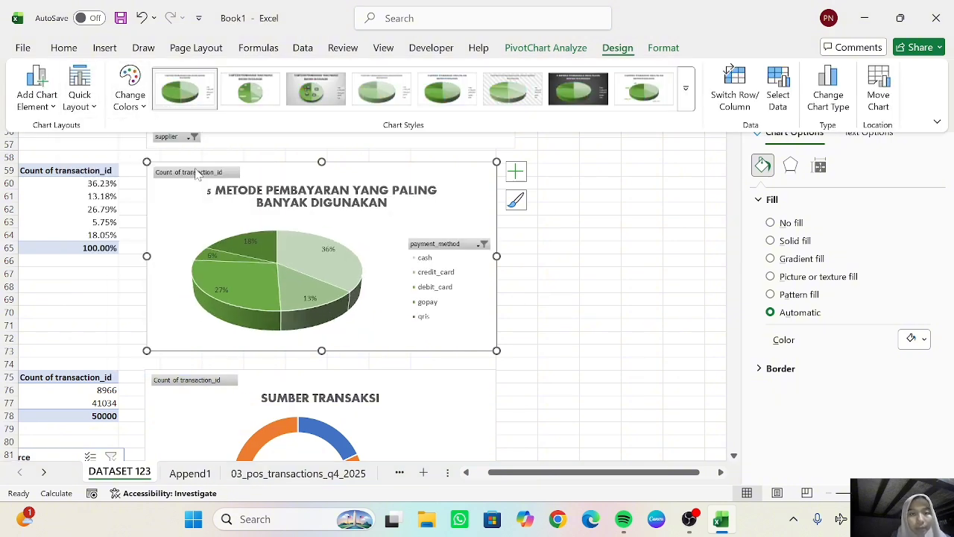
click(686, 88)
click(642, 89)
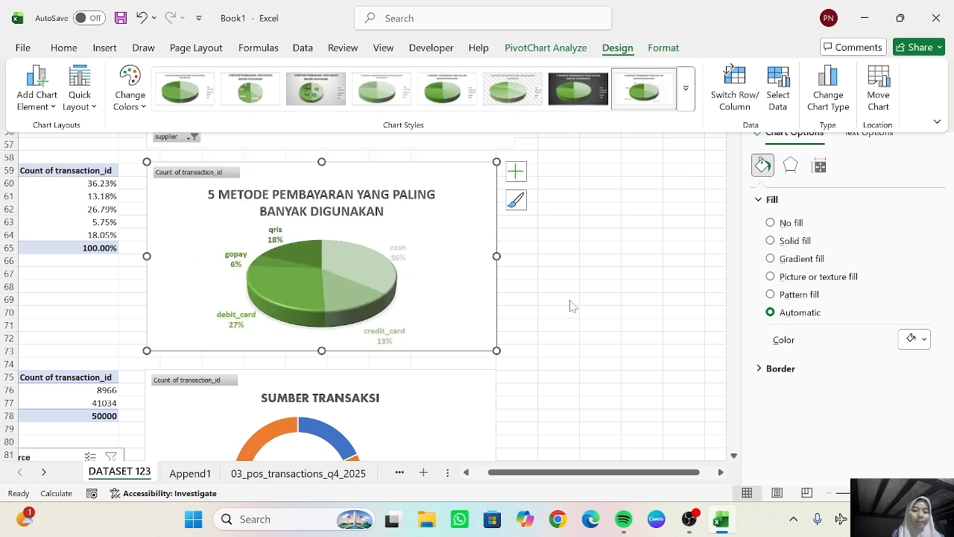
click(532, 274)
- Apply the PivotTable style with a dark green header to the payment method and transaction source tables
scroll(531, 275, up, 2)
scroll(532, 275, down, 7)
scroll(532, 274, left, 1)
scroll(531, 274, up, 4)
drag(119, 233, 61, 132)
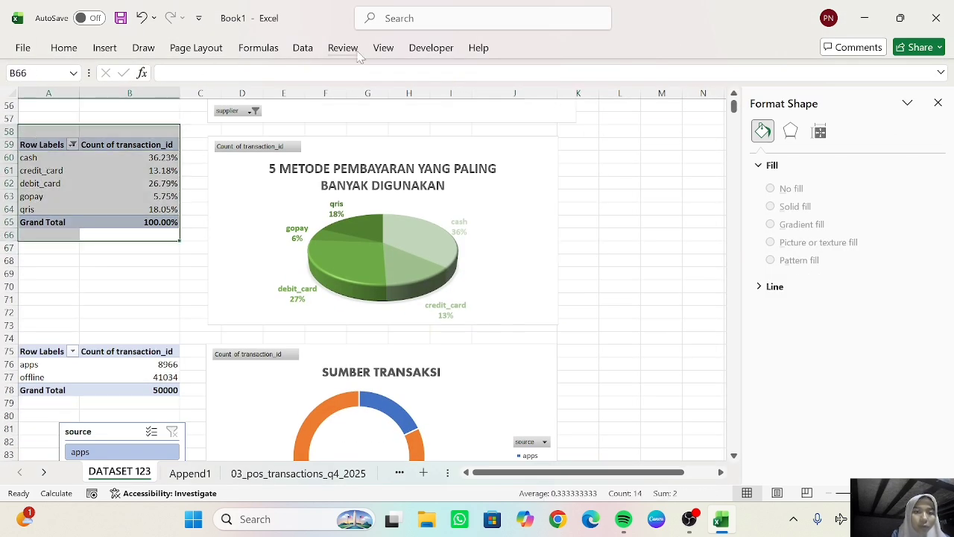
click(118, 167)
click(47, 140)
click(613, 50)
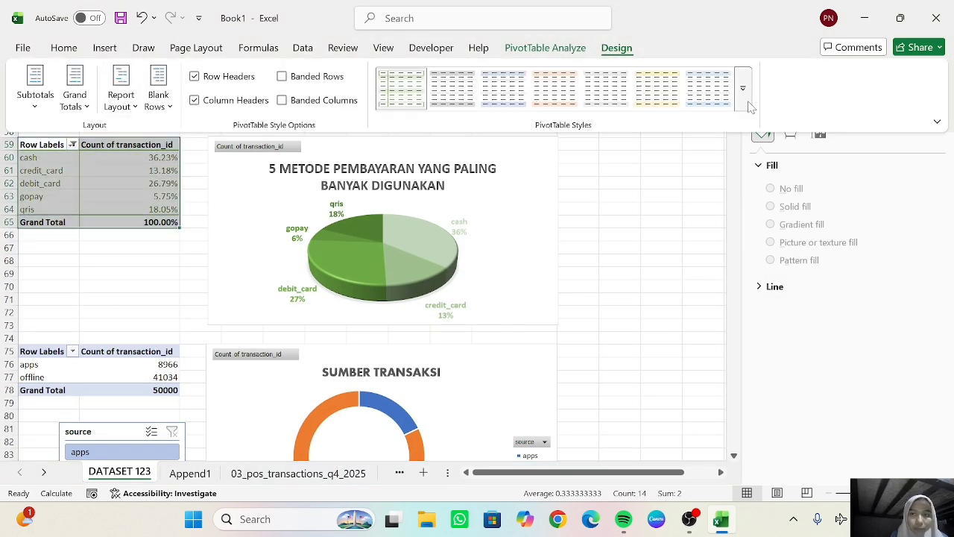
click(139, 247)
click(49, 299)
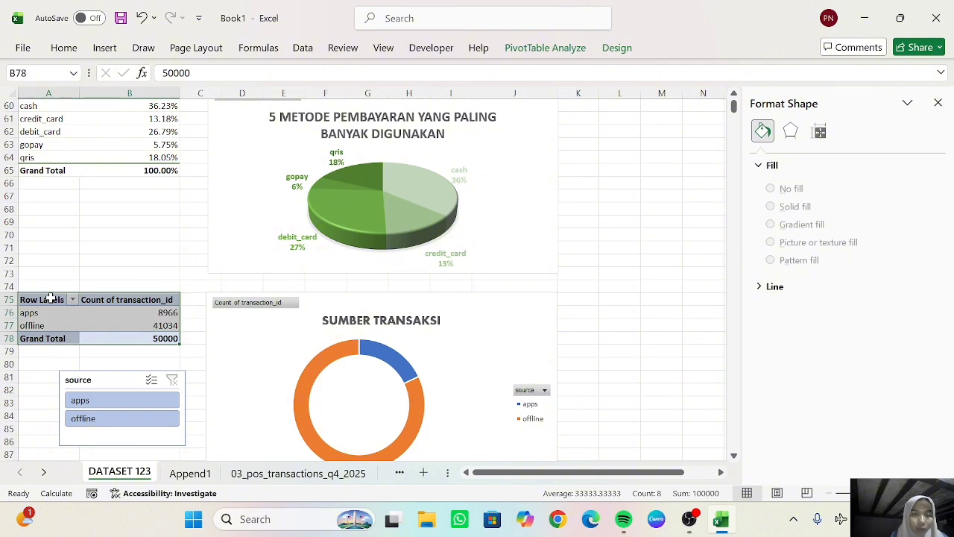
click(617, 48)
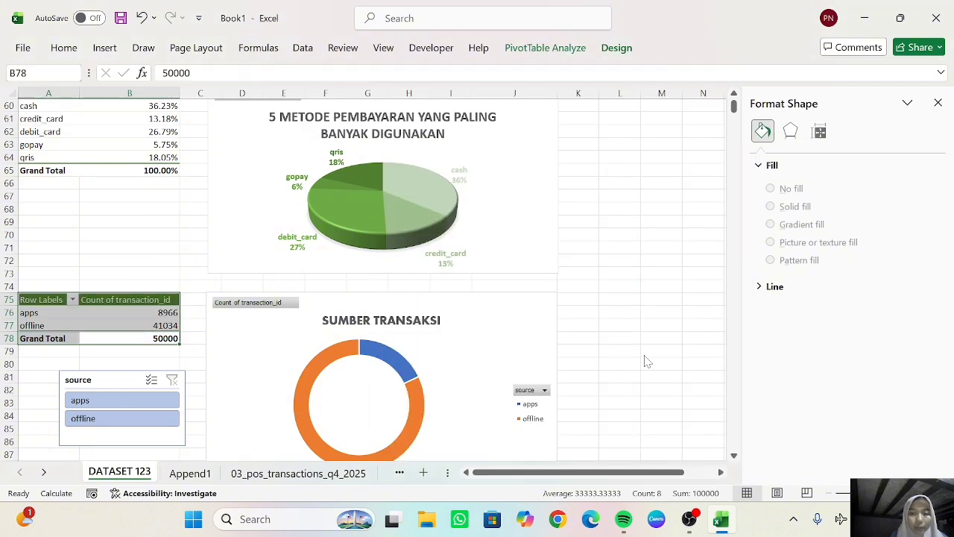
- Show the transaction counts in the source PivotTable as % of Grand Total
drag(149, 339, 143, 322)
right_click(143, 314)
mouse_move(209, 394)
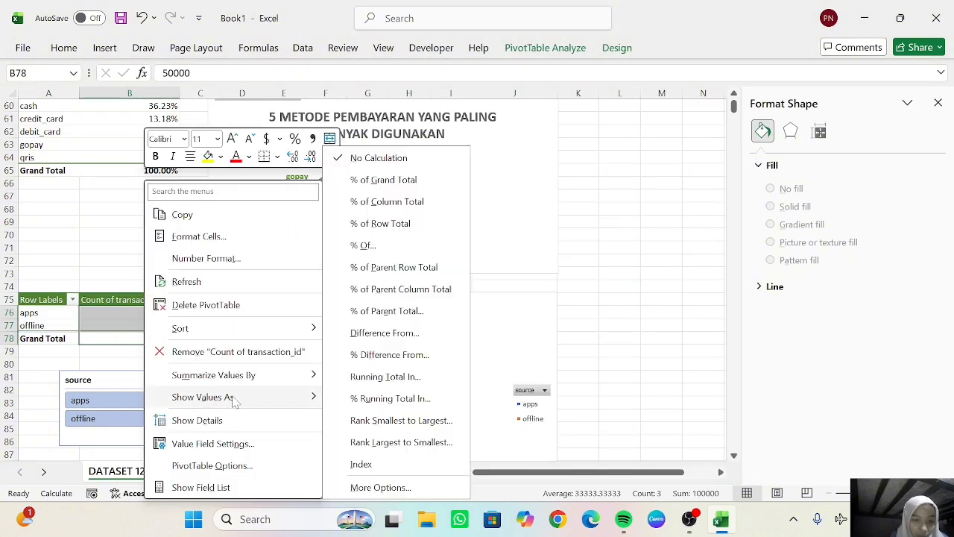
click(403, 179)
- Apply the light green slicer style to the source slicer
scroll(569, 289, down, 2)
click(101, 302)
click(516, 48)
click(475, 96)
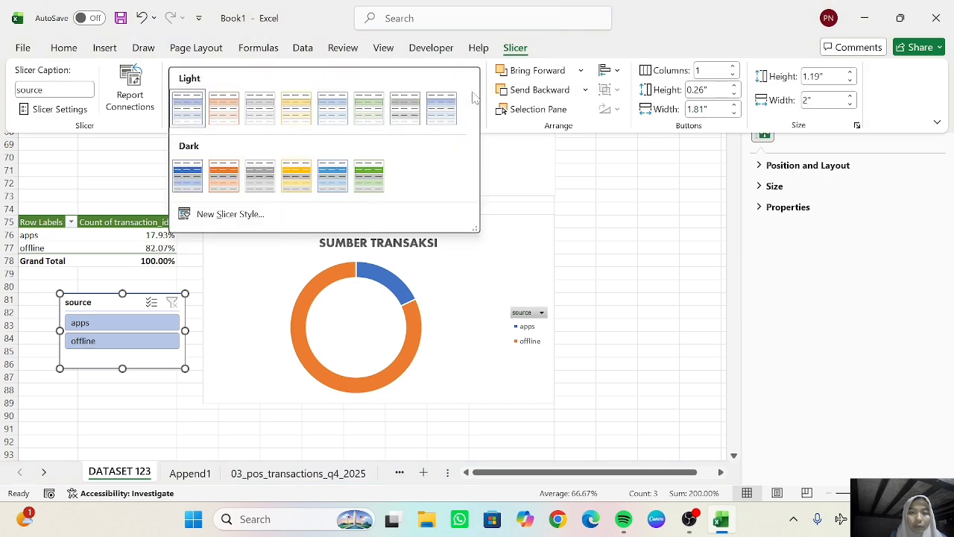
click(367, 105)
- Apply the thick-ring chart style with source names and percentage labels to the SUMBER TRANSAKSI doughnut chart
click(502, 232)
click(618, 47)
click(80, 86)
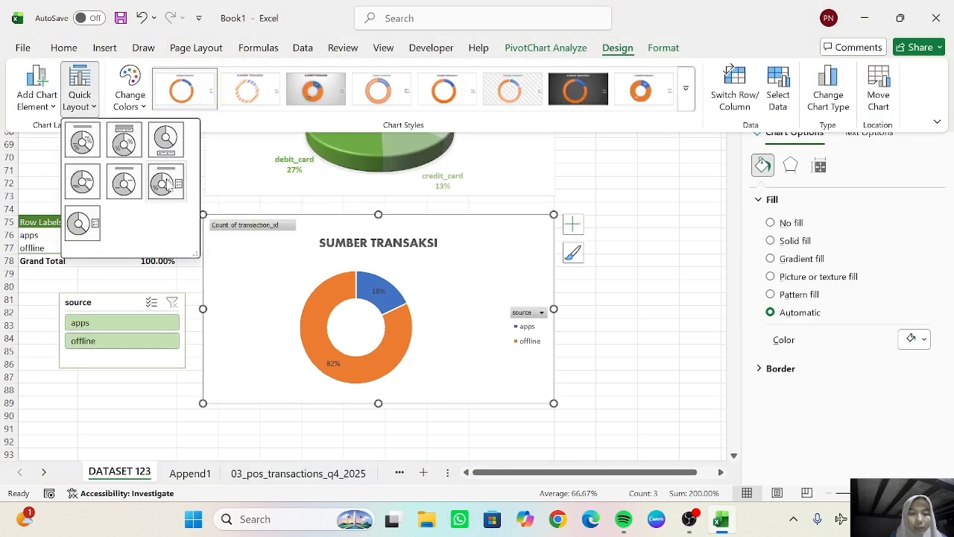
click(165, 138)
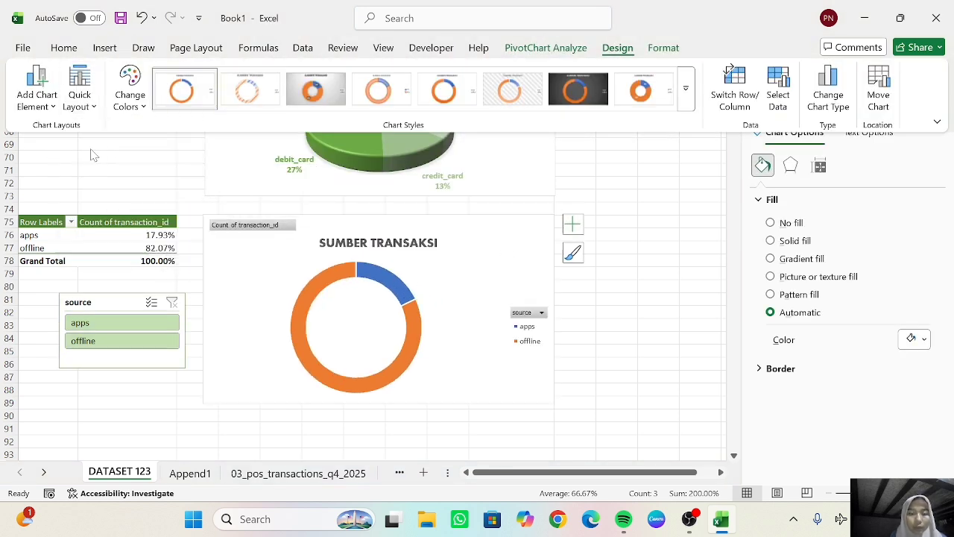
click(686, 88)
click(641, 89)
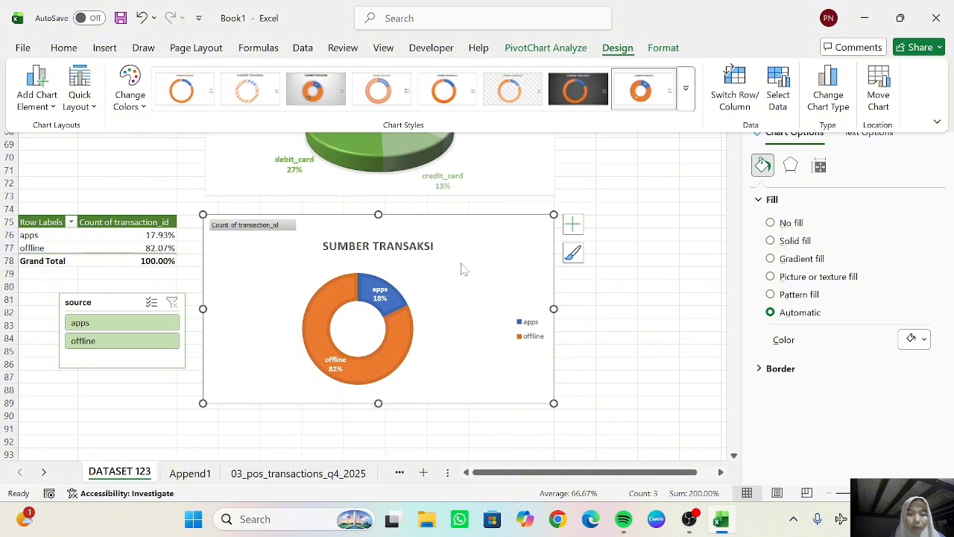
- Recolor the SUMBER TRANSAKSI doughnut chart with the light-to-dark monochromatic green palette
click(618, 48)
click(129, 90)
scroll(187, 239, down, 5)
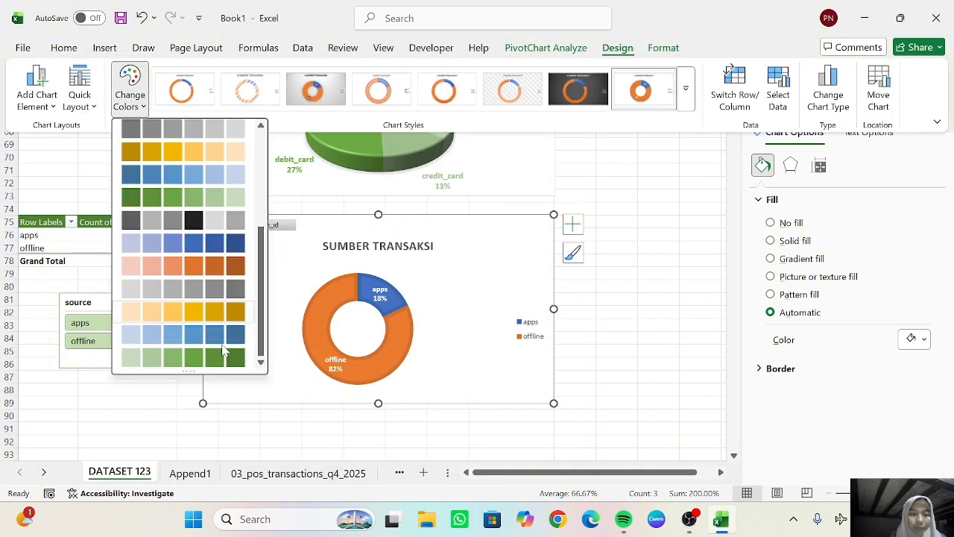
click(183, 358)
click(653, 214)
- Rename Sheet1 as DASHBOARD and place it before the DATASET 123 sheet
scroll(654, 215, up, 20)
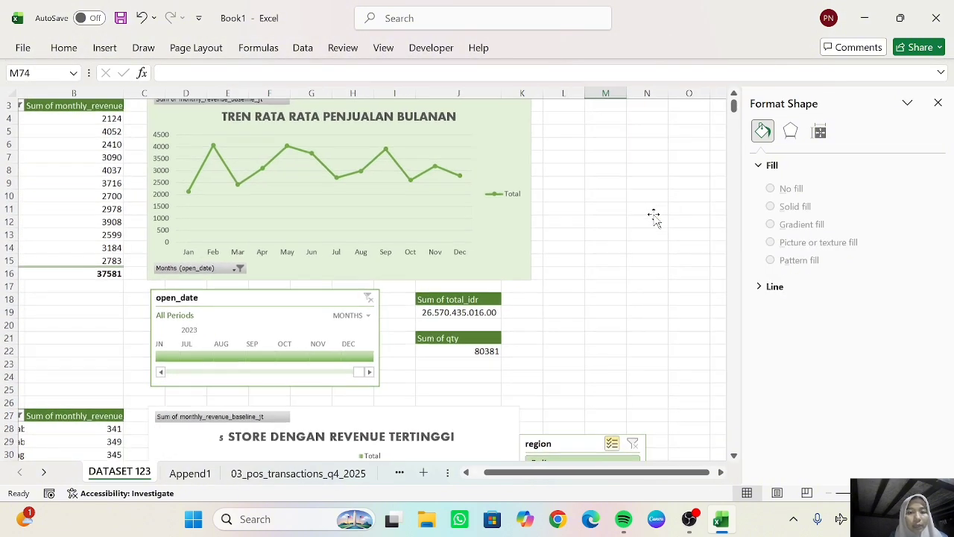
scroll(655, 217, down, 14)
scroll(655, 218, down, 3)
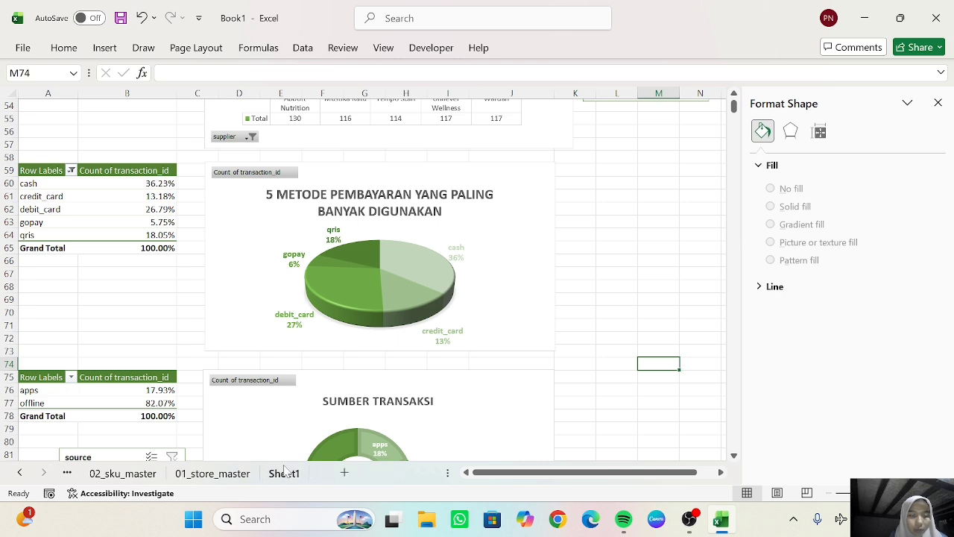
click(284, 471)
text(DASHBOARD)
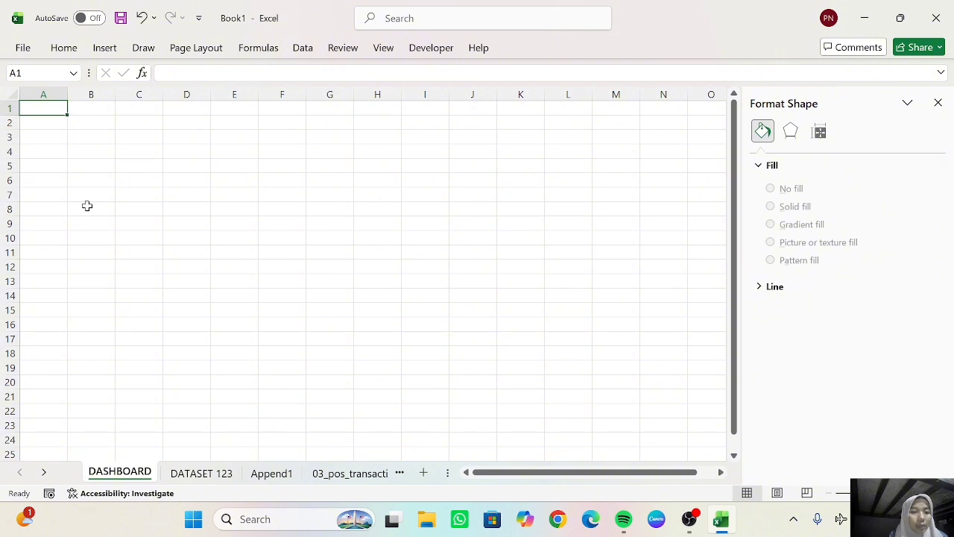
- Fill all cells of the DASHBOARD sheet with the lightest theme green
key(ctrl+a)
click(63, 47)
click(221, 99)
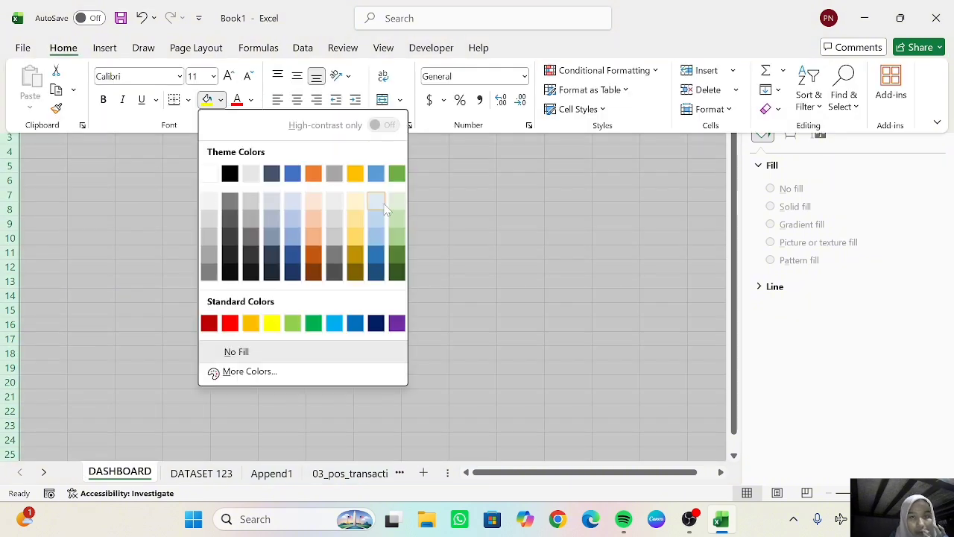
click(396, 201)
- Fill rows 1 to 4 of the DASHBOARD sheet with a darker theme green as a header band
drag(10, 108, 10, 153)
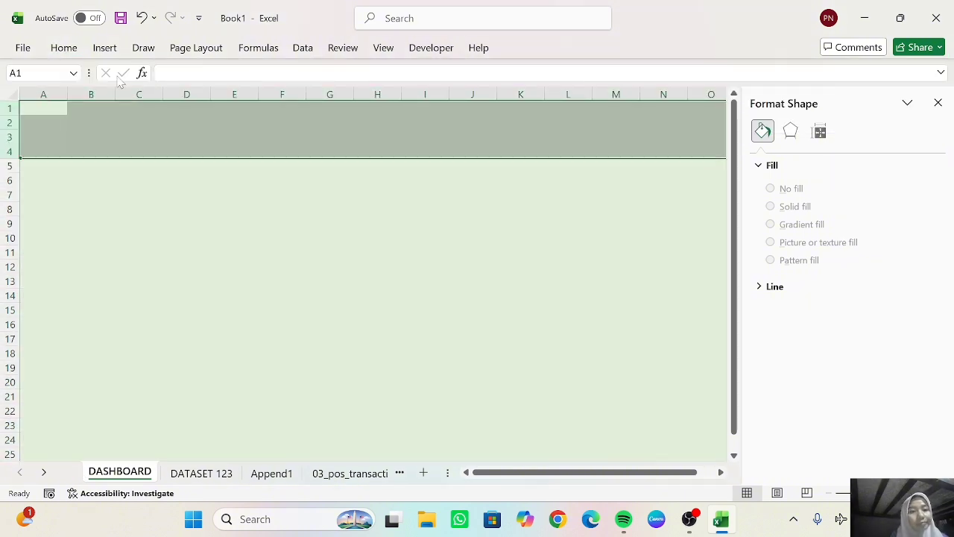
click(63, 47)
click(220, 99)
click(395, 207)
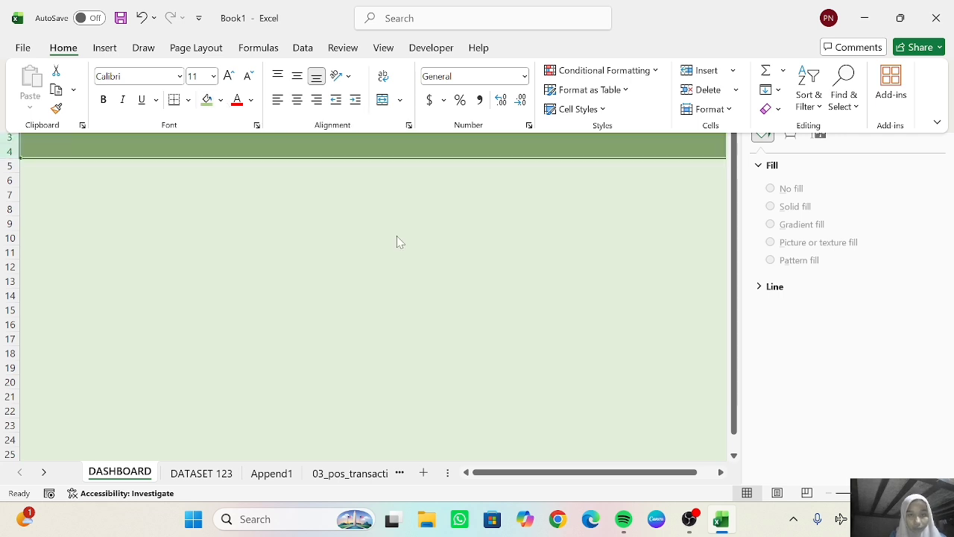
- Enter the title DASHBOARD DATASET NSI in cell A2 and format it as large, white, underlined Aharoni text
click(47, 124)
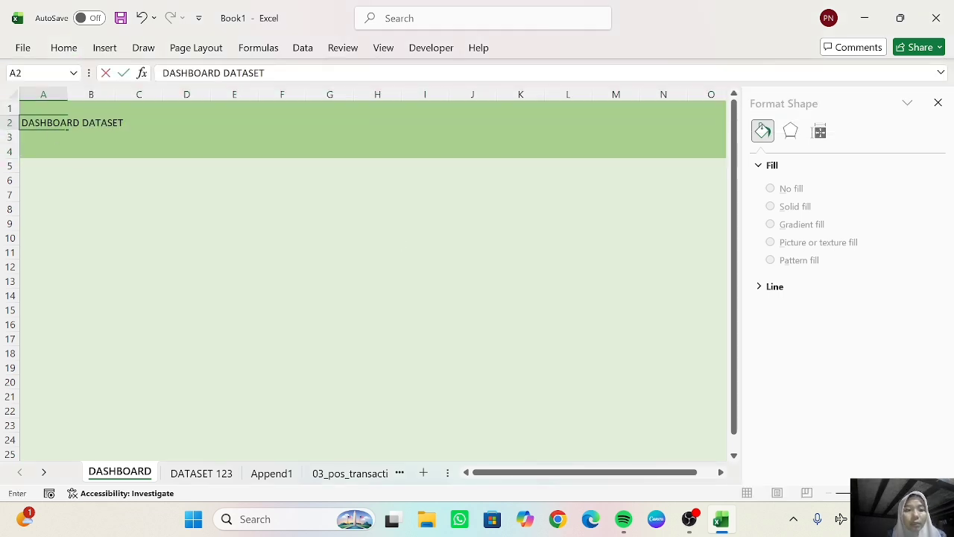
click(63, 47)
click(179, 76)
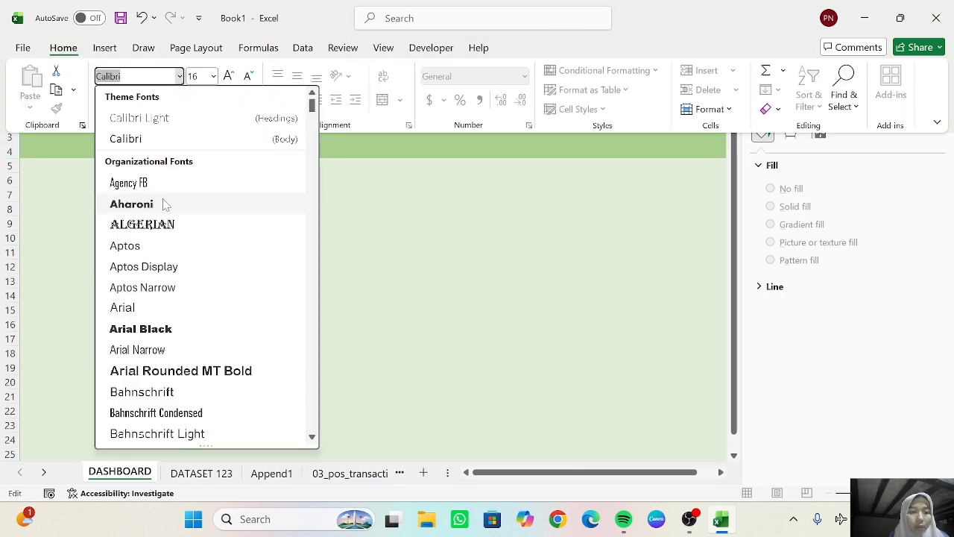
click(153, 202)
click(260, 158)
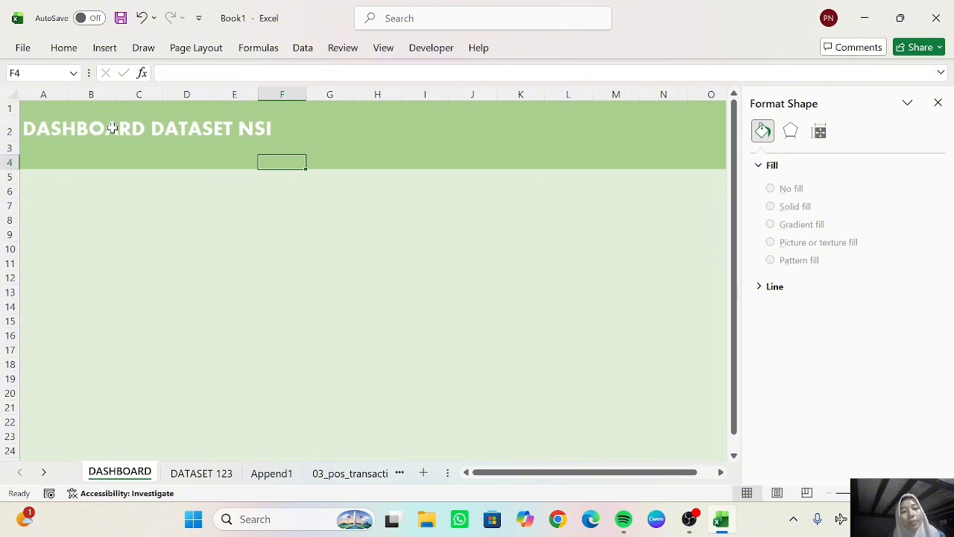
click(310, 133)
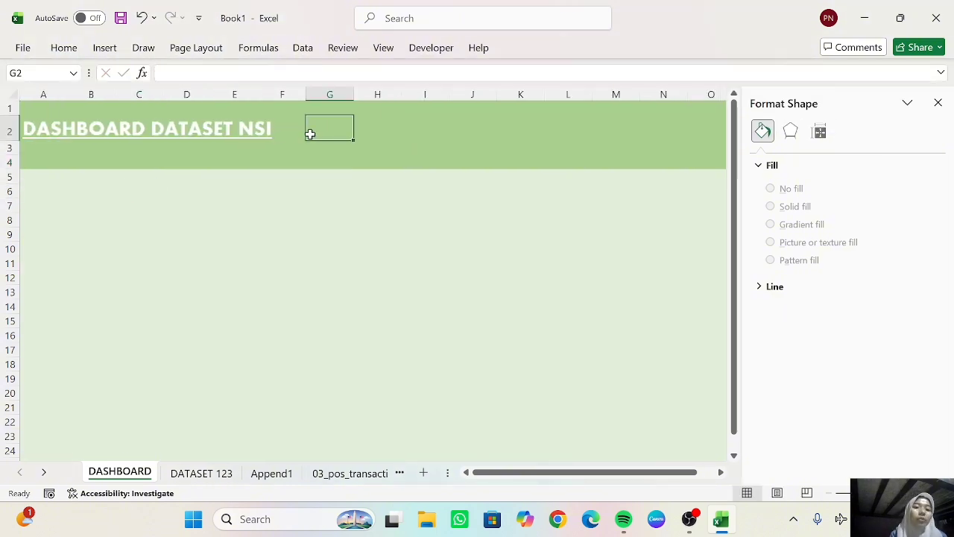
- Copy the Sum of total_idr PivotTable from the DATASET 123 sheet to cell G2 of the DASHBOARD sheet
click(210, 473)
click(453, 298)
key(ctrl+c)
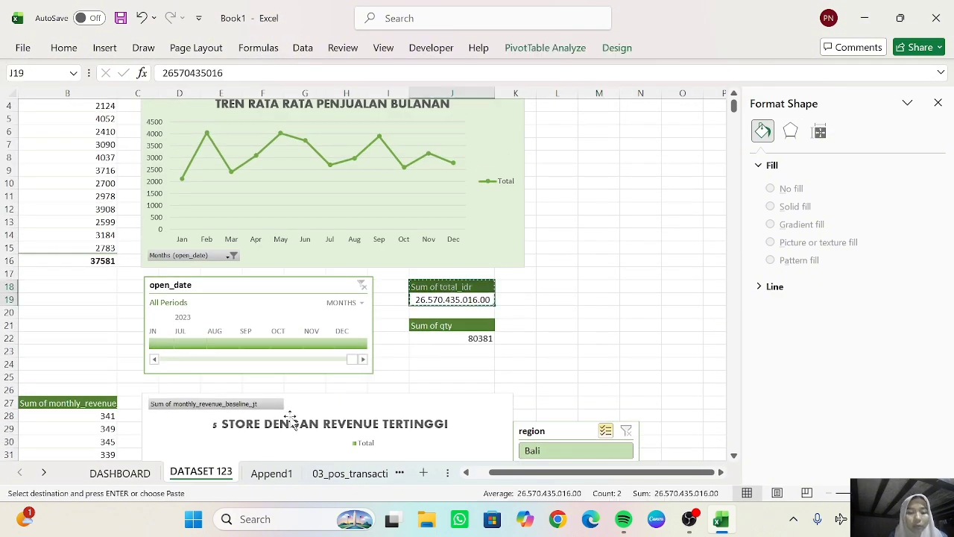
click(119, 472)
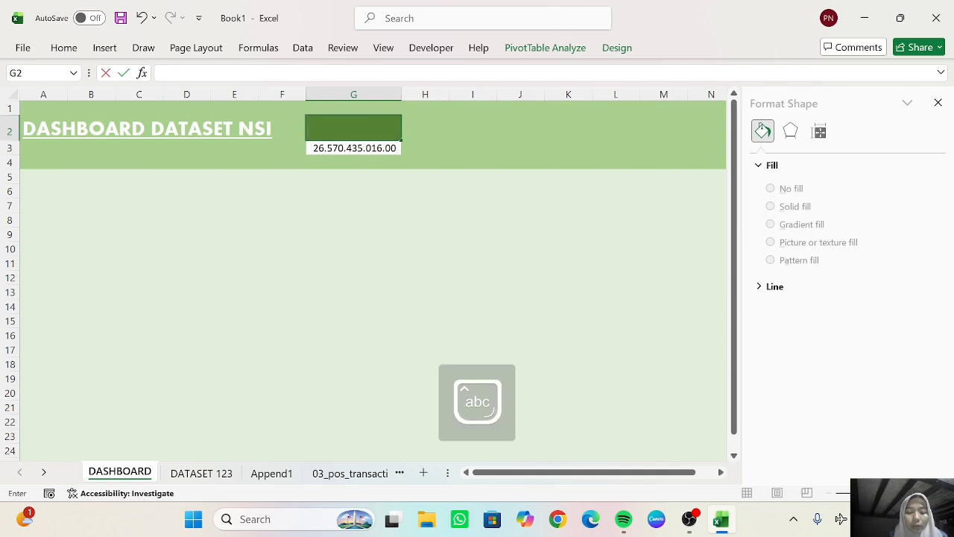
- Change the pasted PivotTable heading in G2 to TOTAL PENJUALAN and format it as centered Aharoni text
text(TOTAL PENJUALAN)
key(ctrl+Return)
click(64, 47)
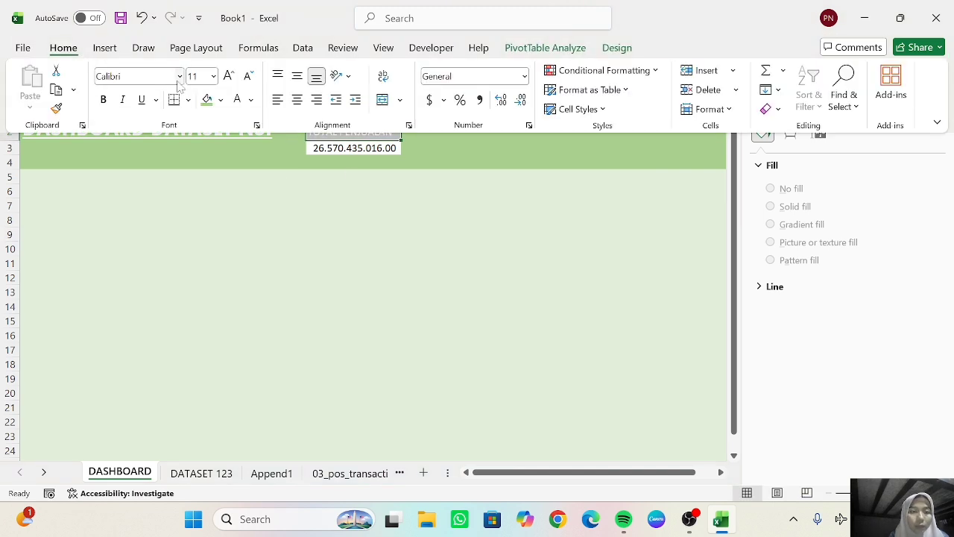
click(179, 76)
click(167, 208)
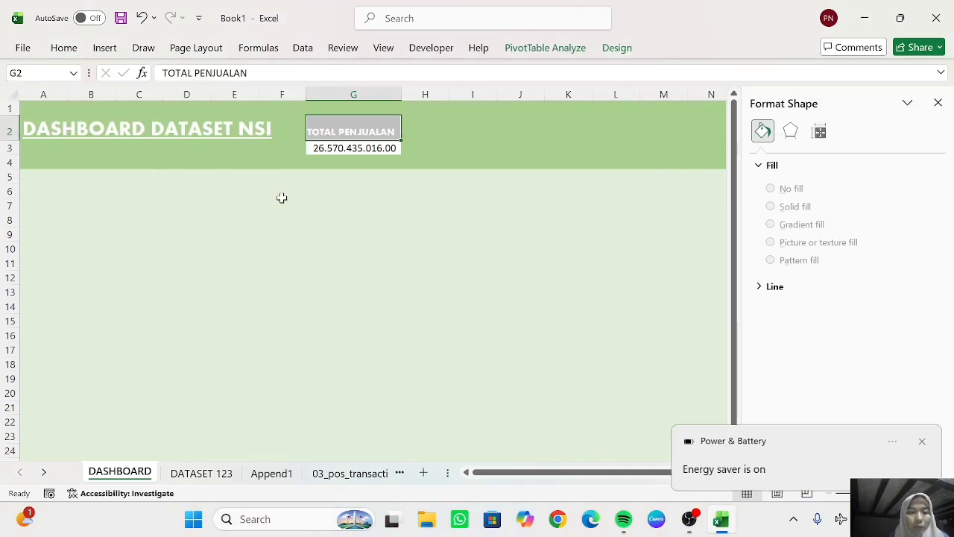
click(73, 56)
click(353, 191)
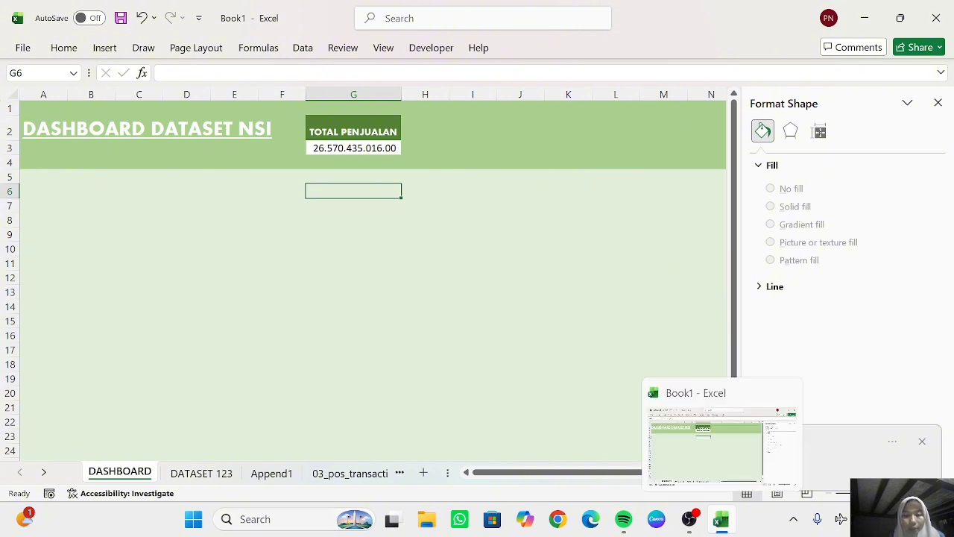
- Copy the Sum of qty PivotTable from DATASET 123 to cell I2 of the DASHBOARD sheet and change its heading to TOTAL PRODUKSI
click(206, 474)
key(ctrl+Page_Up)
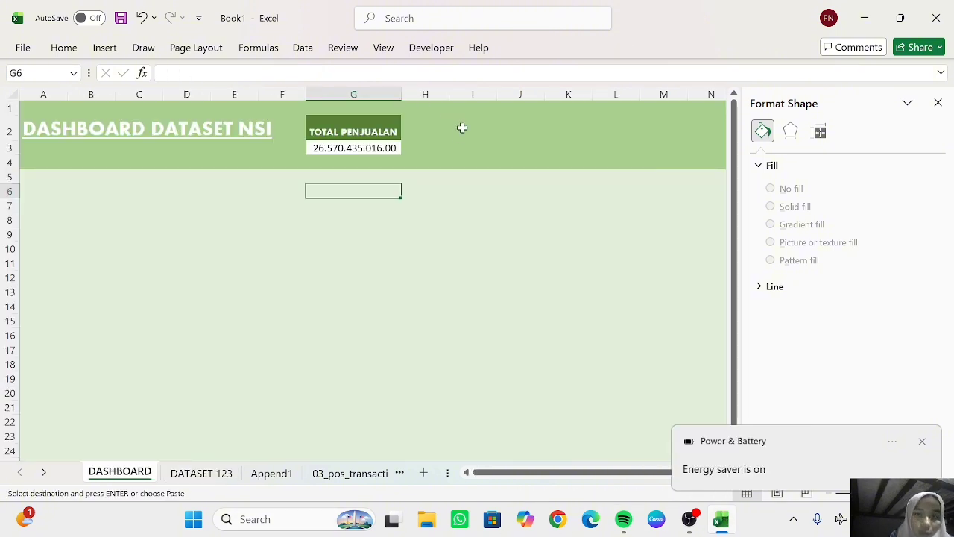
double_click(491, 92)
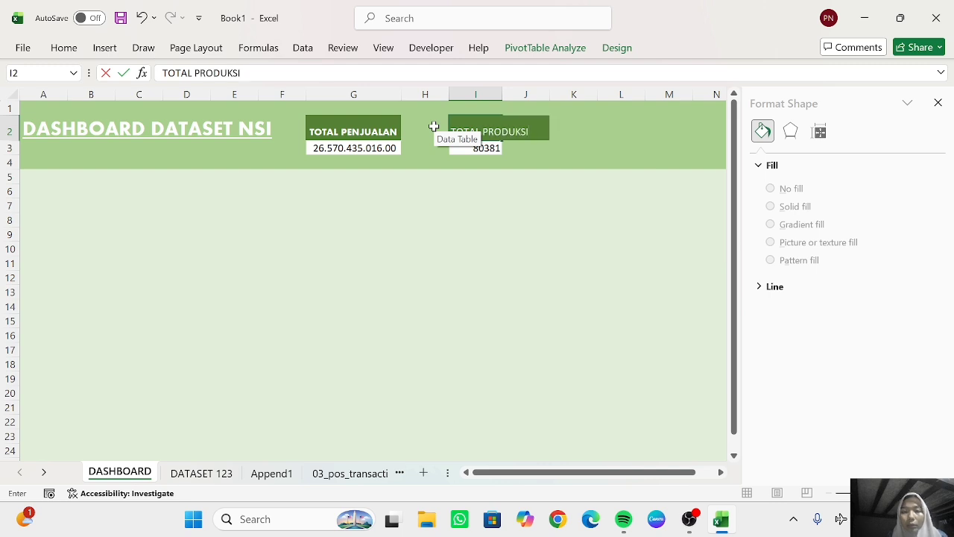
click(65, 47)
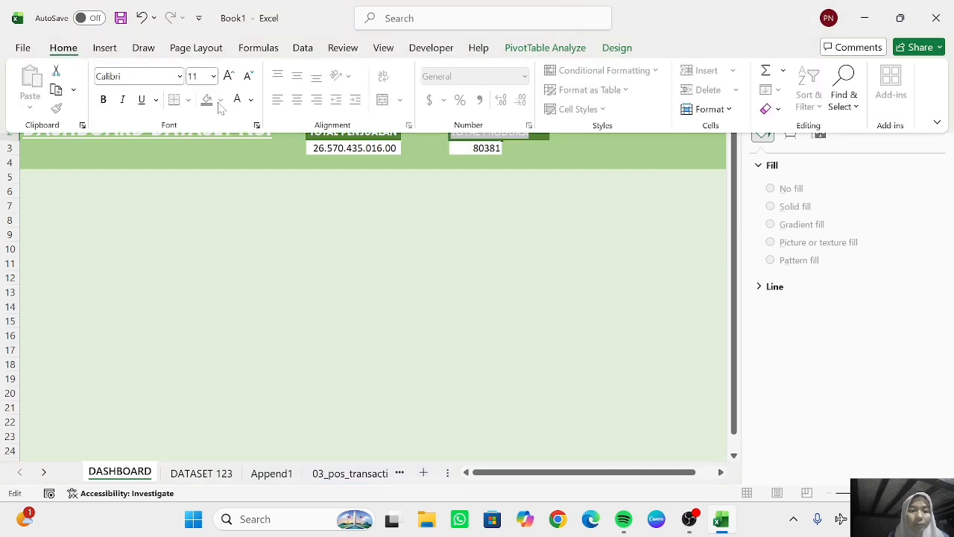
click(477, 248)
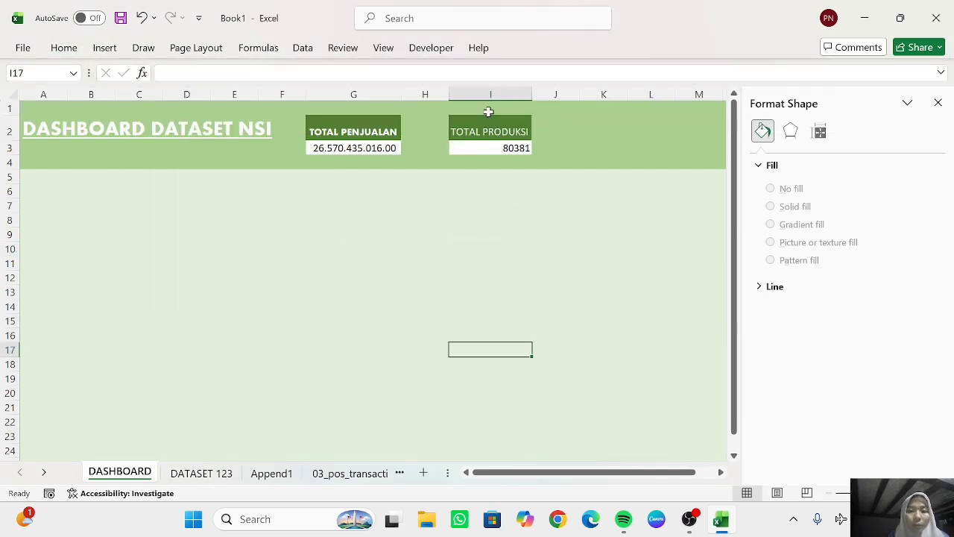
- Format the TOTAL PRODUKSI heading in I2 in the Aharoni font, matching the TOTAL PENJUALAN heading
click(64, 48)
click(180, 77)
click(180, 204)
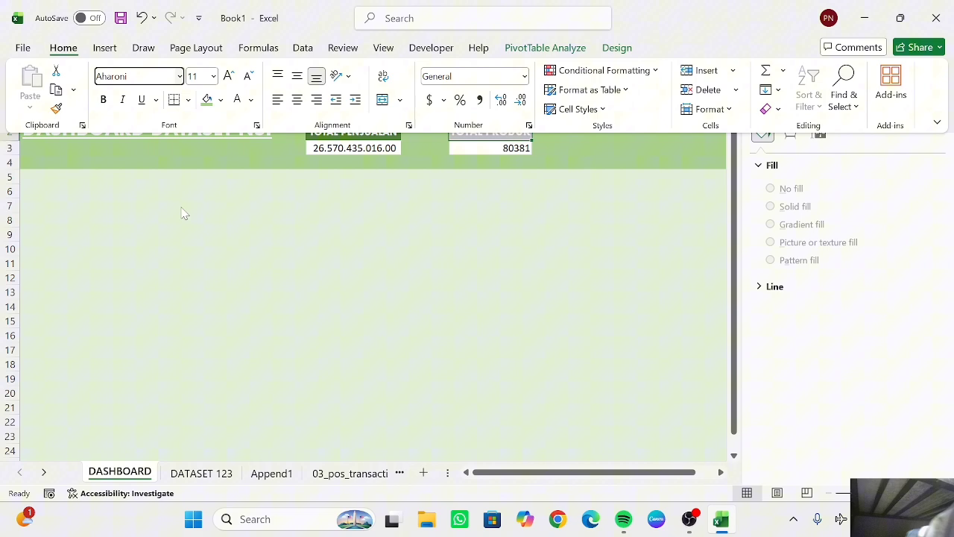
click(248, 76)
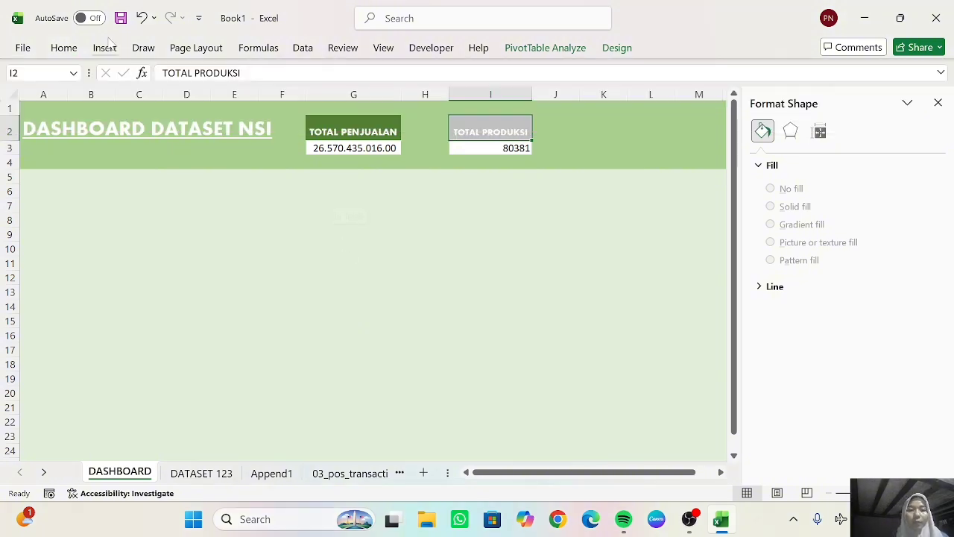
click(278, 220)
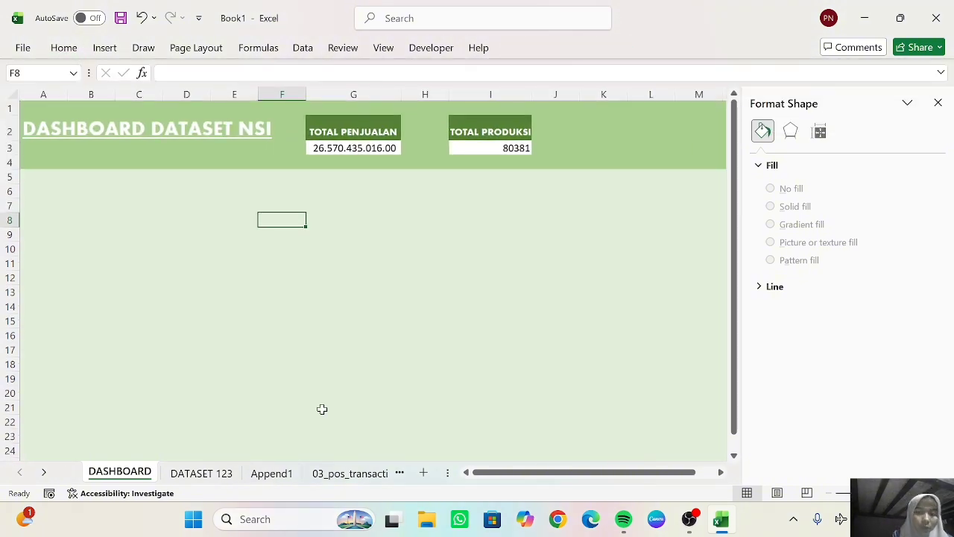
- Copy the TREN RATA RATA PENJUALAN BULANAN chart from DATASET 123 to the DASHBOARD sheet and place it directly below the header band from column A
click(200, 473)
click(540, 142)
key(ctrl+c)
click(120, 473)
click(71, 208)
key(ctrl+v)
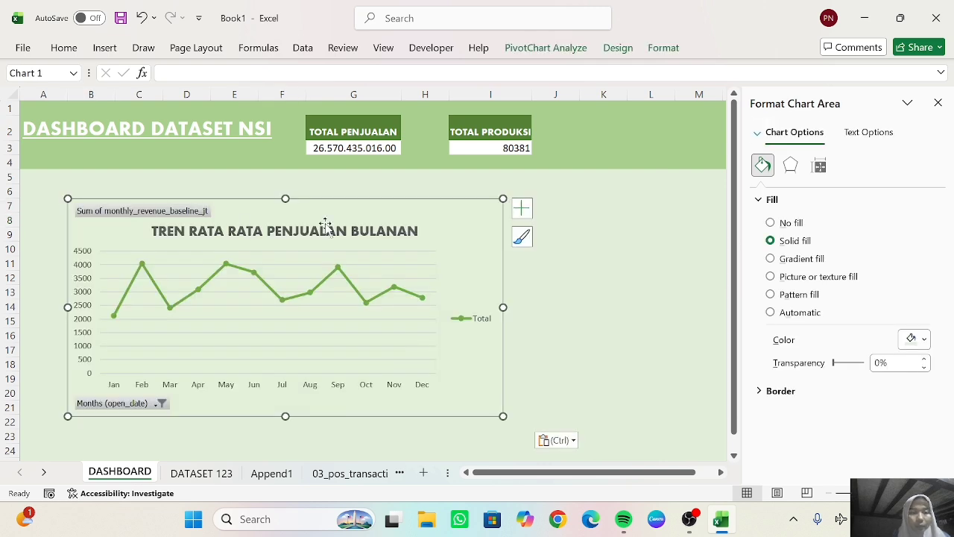
drag(407, 215, 362, 191)
- Copy the open_date timeline from DATASET 123 to the DASHBOARD sheet and place it beside the monthly trend chart, under the header band
click(201, 473)
click(322, 328)
key(ctrl+c)
key(ctrl+Page_Up)
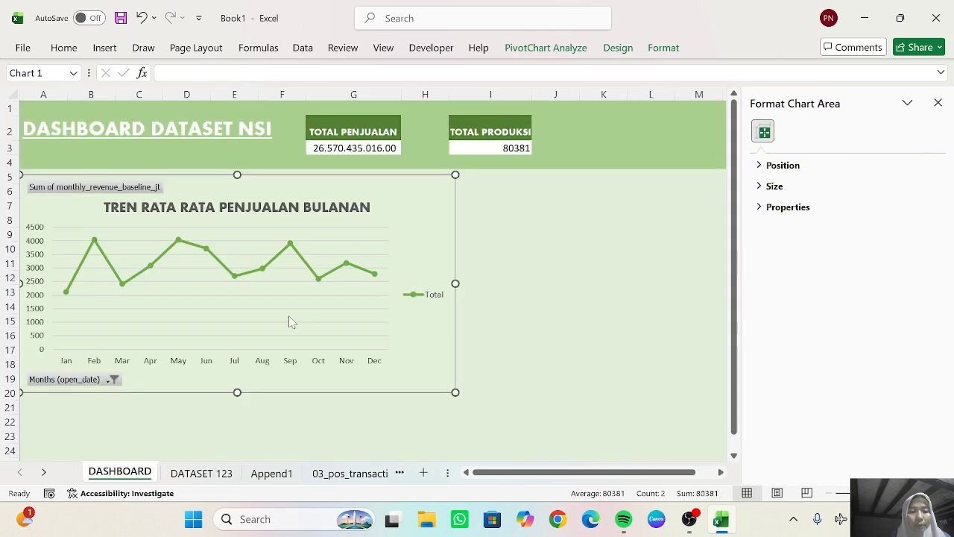
click(558, 190)
key(ctrl+v)
drag(584, 199, 553, 190)
scroll(543, 317, right, 2)
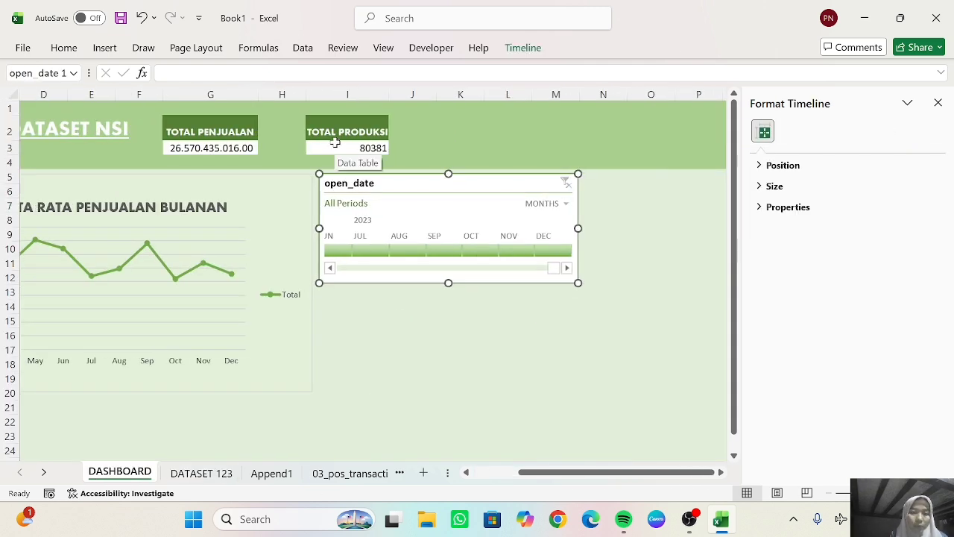
- Copy the 5 STORE DENGAN REVENUE TERTINGGI chart from DATASET 123 to the DASHBOARD sheet, place it below the trend chart and match its width
click(202, 473)
scroll(343, 345, down, 5)
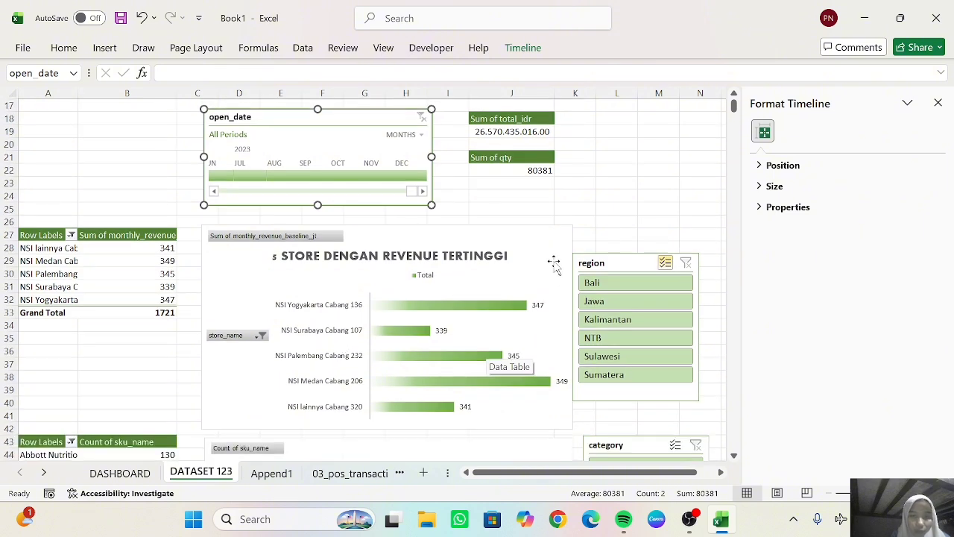
click(555, 266)
key(ctrl+c)
click(120, 473)
click(426, 339)
scroll(426, 338, left, 2)
scroll(426, 338, down, 3)
click(100, 290)
key(ctrl+v)
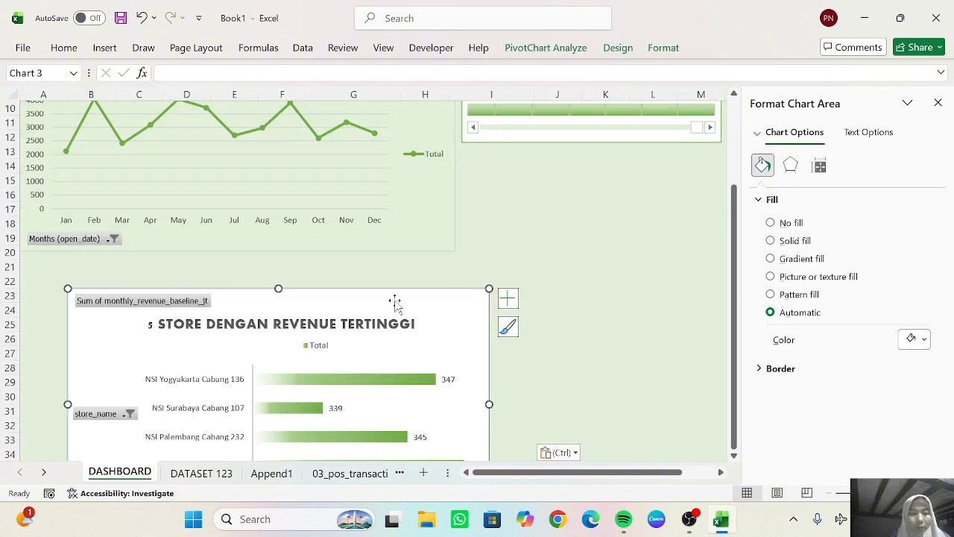
drag(417, 311, 373, 282)
drag(445, 375, 455, 375)
- Reduce the height of the monthly trend and store revenue charts and stack them closely, ending around rows 18 and 32
scroll(579, 294, down, 1)
scroll(579, 293, up, 1)
click(445, 241)
drag(454, 251, 440, 221)
scroll(490, 224, up, 3)
drag(371, 417, 368, 389)
click(408, 328)
drag(440, 268, 449, 271)
scroll(432, 276, down, 3)
click(420, 280)
drag(237, 447, 240, 415)
- Try a solid dark green fill on the background of the monthly trend chart
click(391, 131)
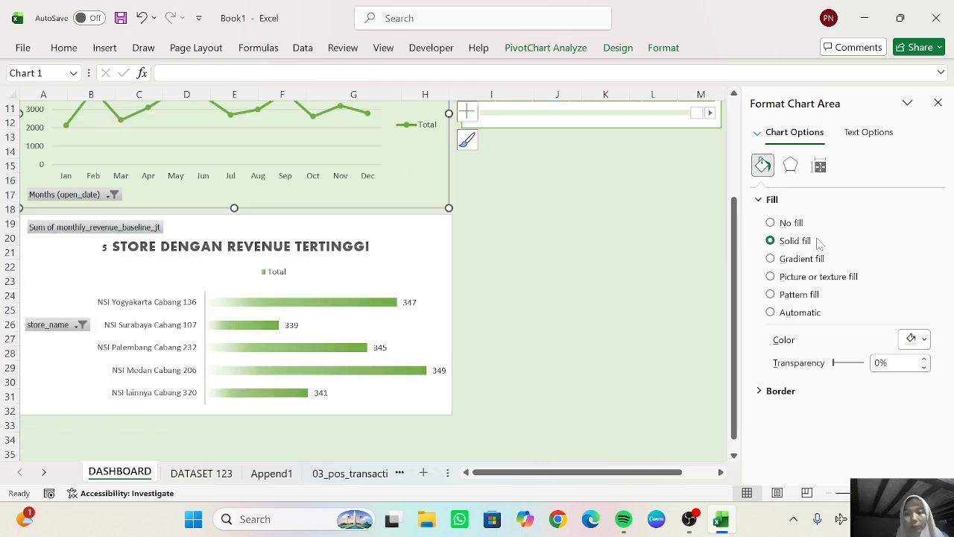
click(924, 340)
click(815, 306)
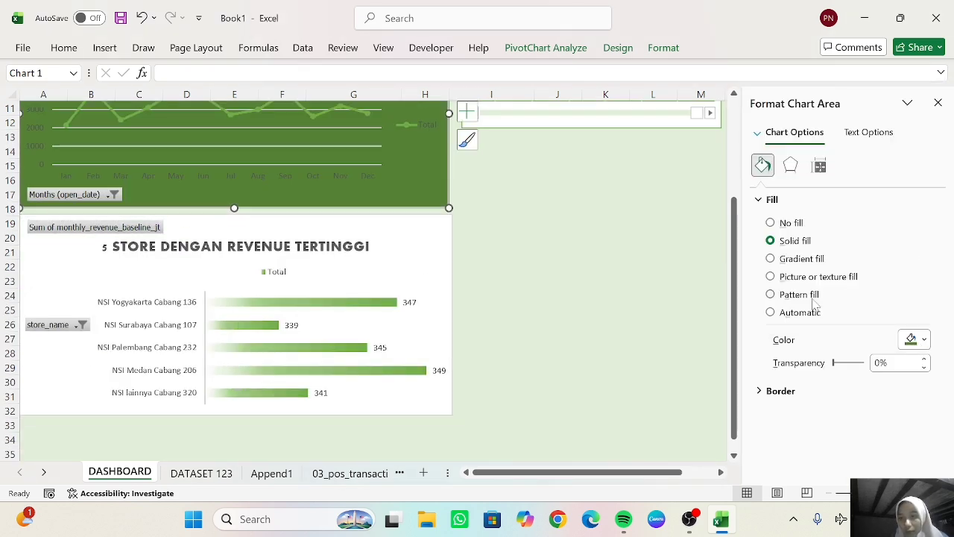
click(141, 18)
key(ctrl+z)
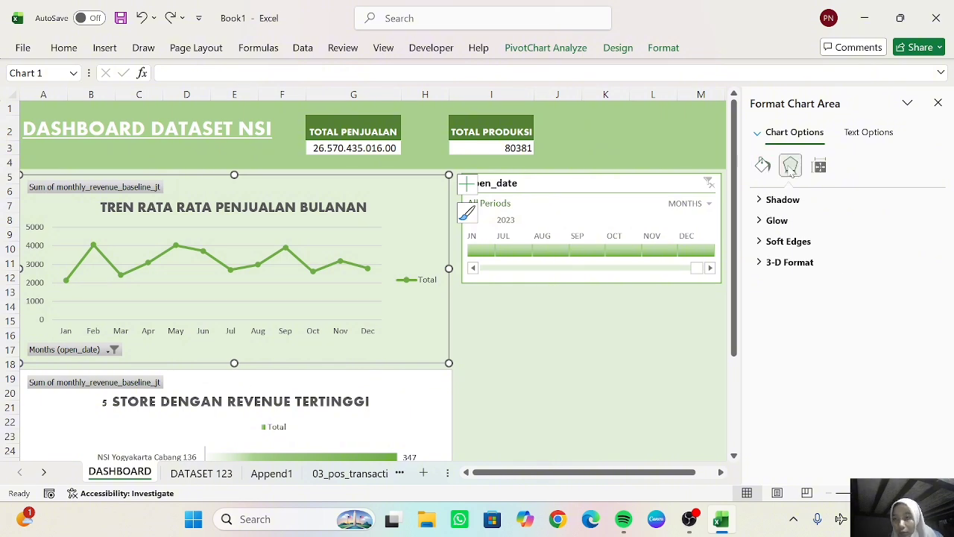
- Give the monthly trend chart a solid dark green border line
click(773, 394)
click(773, 360)
click(924, 425)
click(859, 377)
click(612, 379)
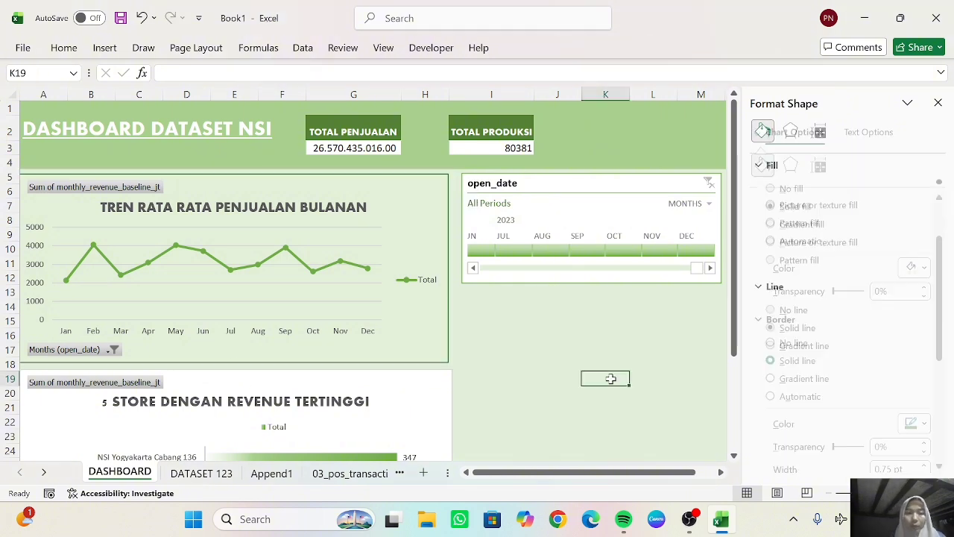
- Give the 5 STORE DENGAN REVENUE TERTINGGI chart a matching solid green border line
scroll(386, 311, down, 1)
click(386, 310)
click(411, 350)
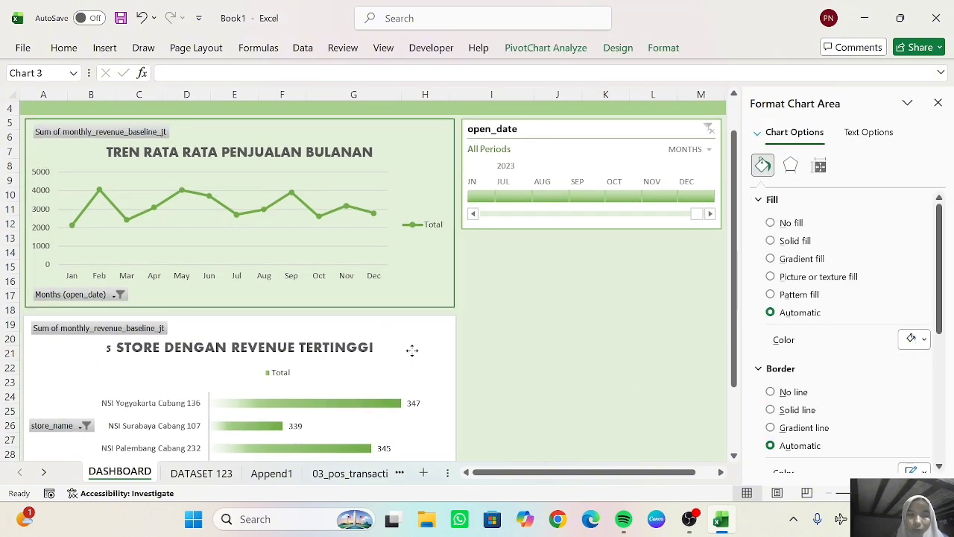
click(772, 410)
scroll(753, 378, down, 3)
click(572, 384)
scroll(582, 386, down, 2)
- Copy the region slicer from DATASET 123 to the DASHBOARD sheet and place it beneath the open_date timeline
click(223, 472)
scroll(634, 216, down, 1)
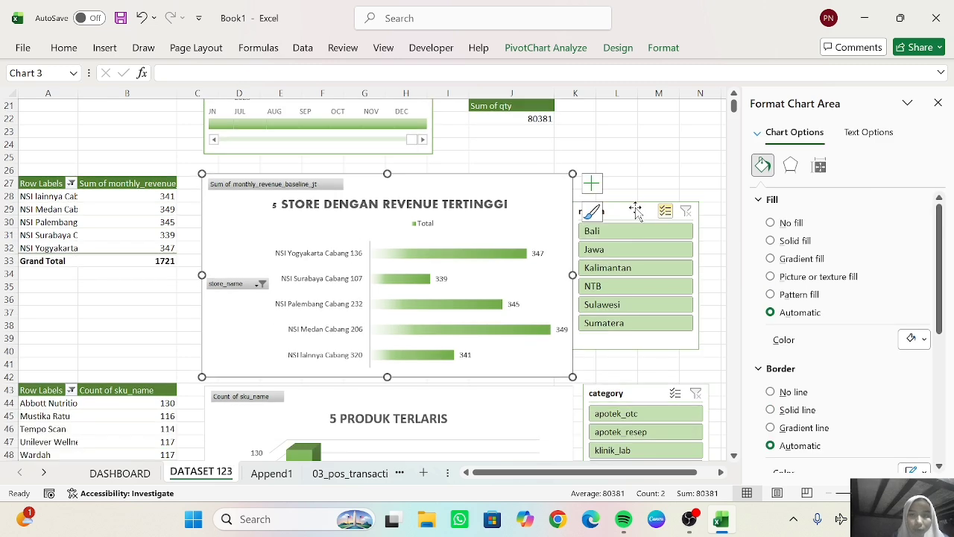
click(635, 211)
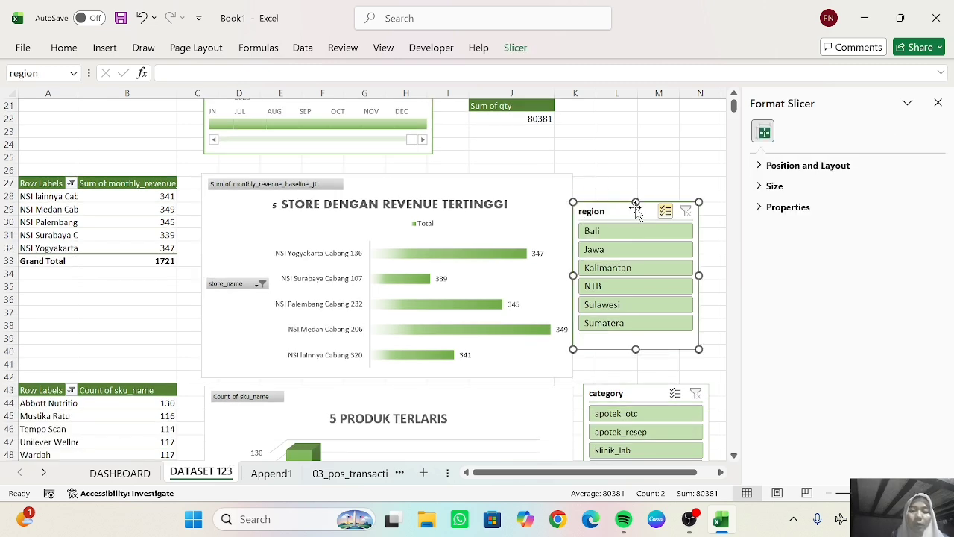
click(119, 472)
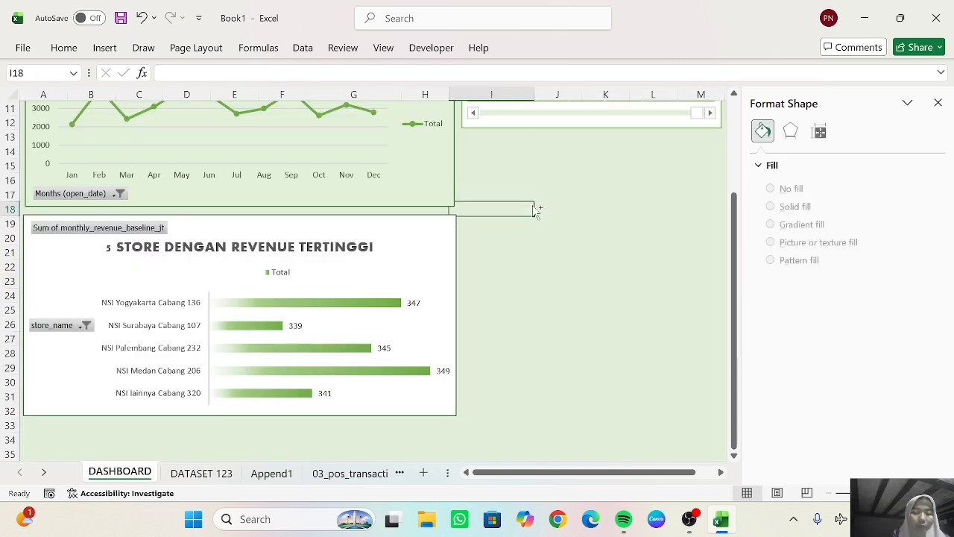
key(ctrl+v)
drag(551, 154, 542, 153)
drag(539, 299, 539, 298)
scroll(541, 270, right, 2)
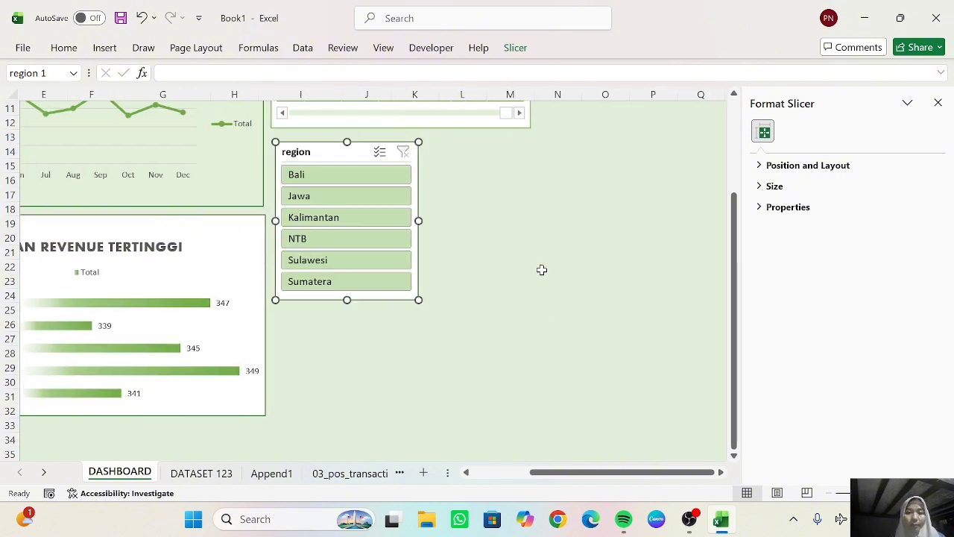
- Widen the open_date timeline on the DASHBOARD sheet
scroll(541, 270, up, 3)
click(528, 190)
drag(531, 187, 569, 188)
- Copy the category slicer from DATASET 123 to the DASHBOARD sheet and place it beside the region slicer under the timeline
scroll(291, 450, down, 5)
scroll(291, 450, left, 2)
key(ctrl+Page_Down)
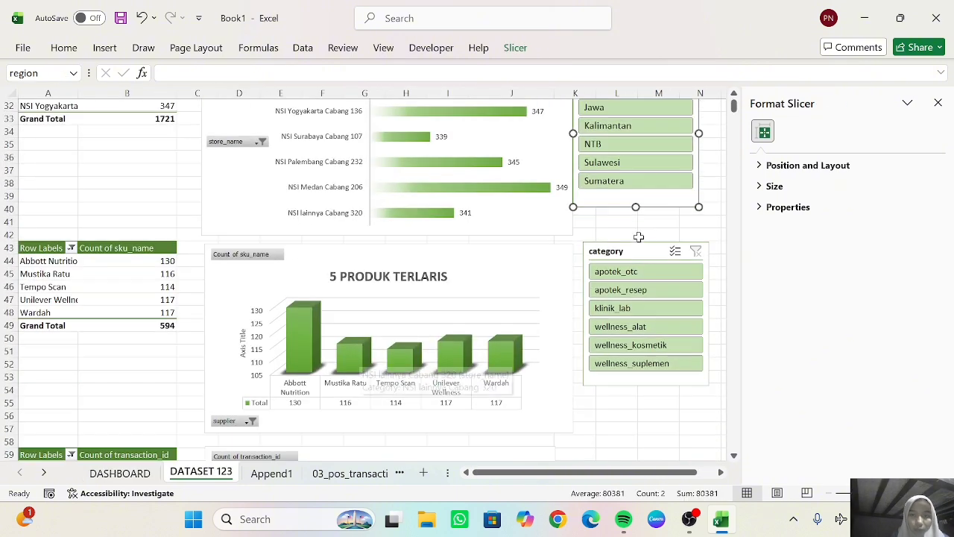
key(ctrl+c)
key(ctrl+Page_Up)
key(ctrl+v)
drag(472, 251, 643, 117)
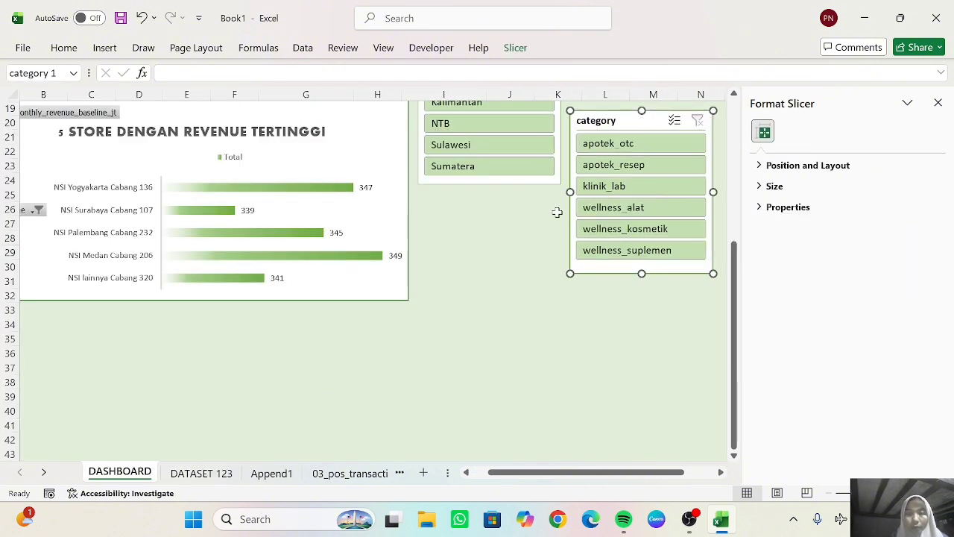
scroll(634, 291, up, 2)
drag(635, 287, 633, 197)
click(563, 396)
scroll(563, 396, right, 1)
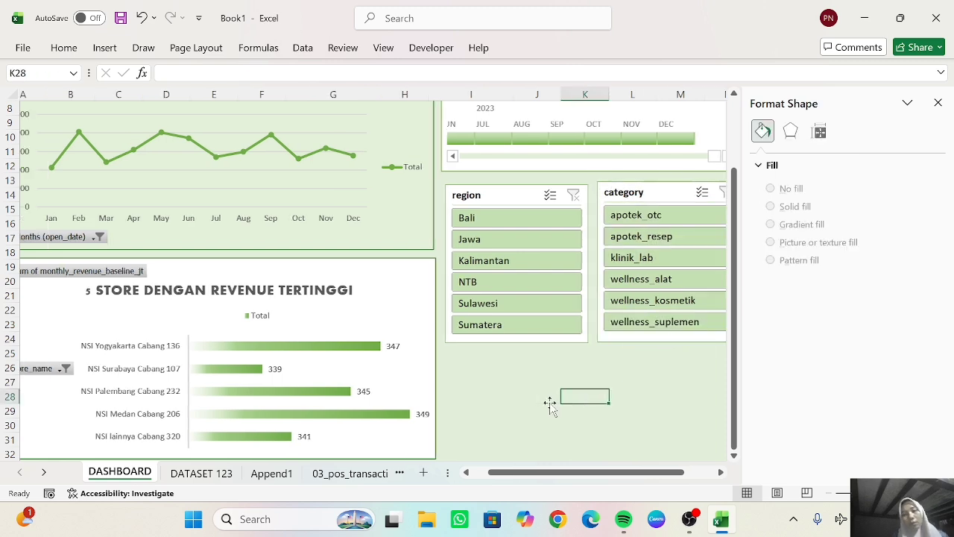
- Copy the 5 PRODUK TERLARIS chart from DATASET 123 to the DASHBOARD sheet below the store revenue chart
click(200, 478)
click(487, 246)
scroll(177, 336, down, 4)
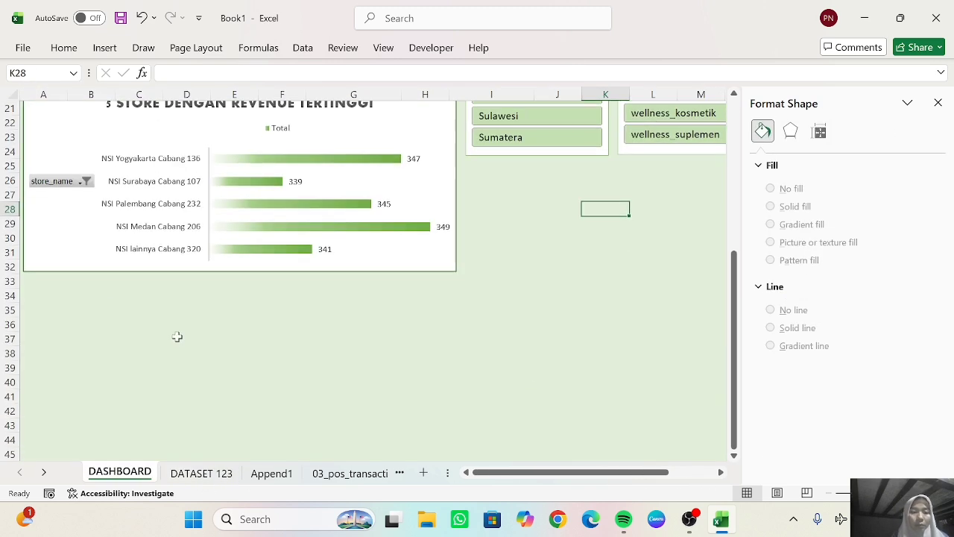
click(103, 310)
key(ctrl+v)
- Align the 5 PRODUK TERLARIS chart under the store revenue chart, widen it to match, and apply a solid light green fill and solid border
drag(140, 303, 100, 287)
drag(447, 395, 457, 395)
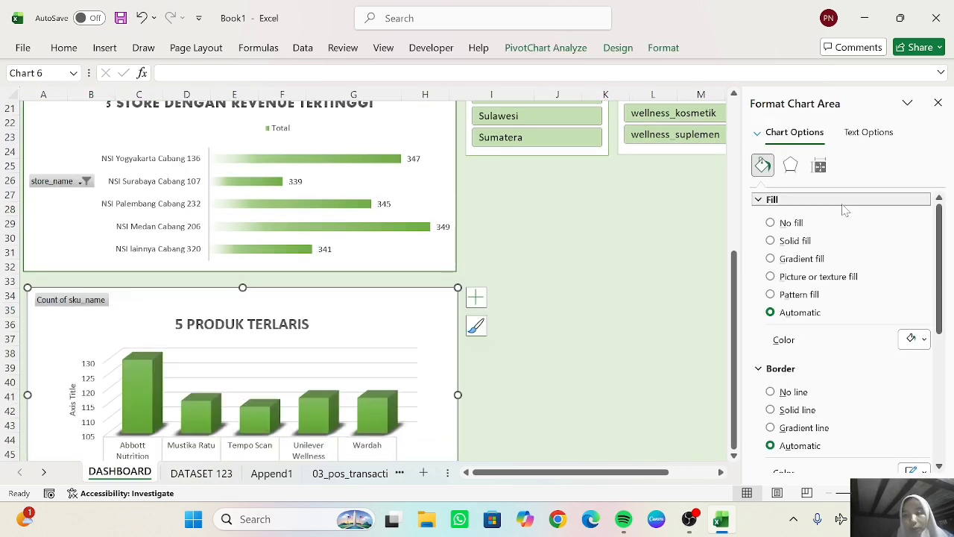
click(772, 241)
click(771, 432)
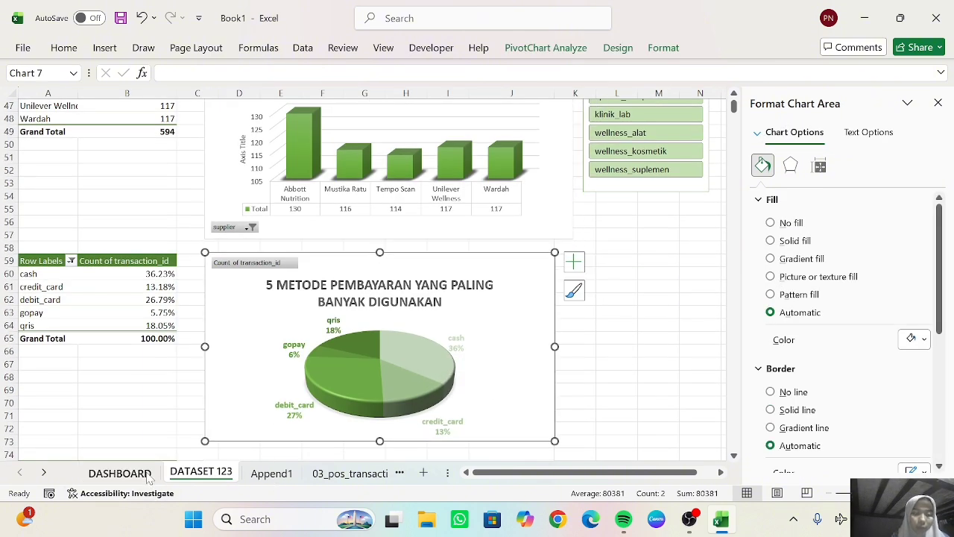
- Copy the 5 METODE PEMBAYARAN YANG PALING BANYAK DIGUNAKAN pie chart to the DASHBOARD sheet below the region and category slicers
click(149, 478)
scroll(497, 357, right, 3)
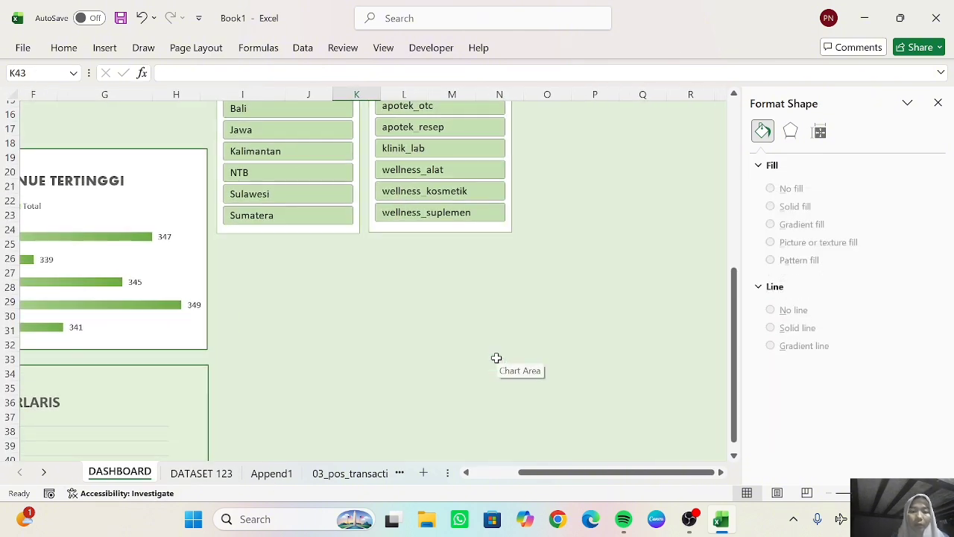
key(ctrl+v)
drag(552, 324, 485, 264)
- Move the payment method pie chart directly under the slicers and narrow it to about their combined width
drag(625, 355, 521, 338)
click(141, 18)
drag(541, 299, 538, 290)
scroll(571, 347, up, 1)
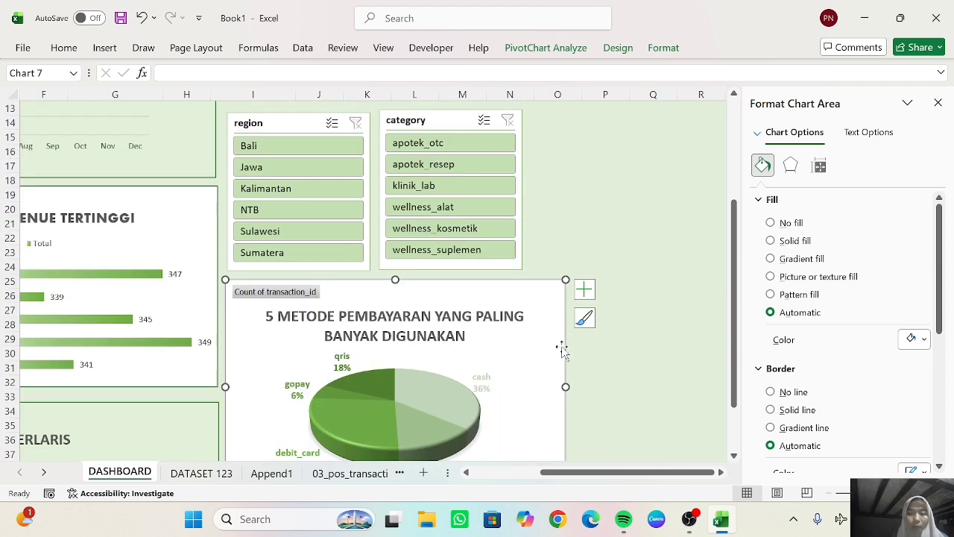
drag(563, 386, 531, 386)
- Format the payment method pie chart's title in the Aharoni font at a smaller size
scroll(395, 316, down, 3)
click(377, 179)
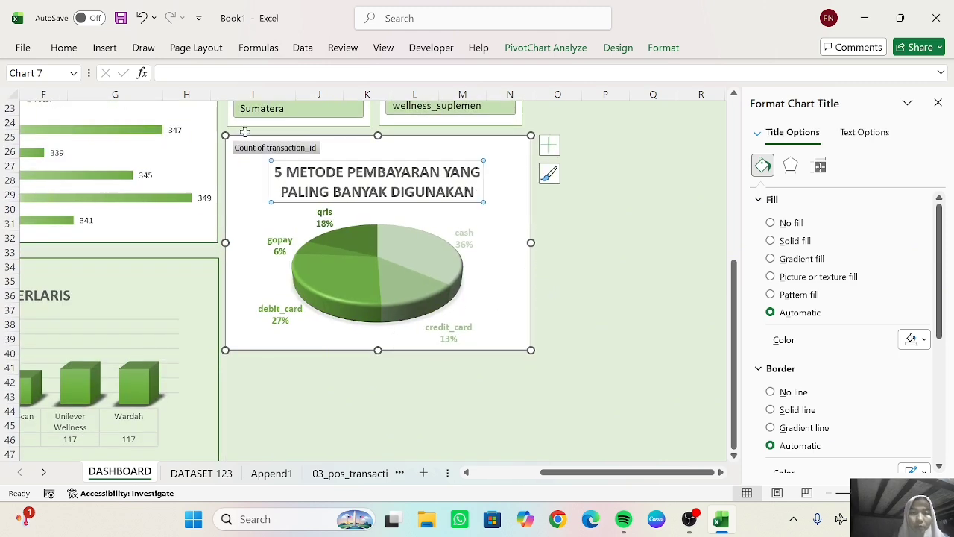
click(64, 47)
click(248, 78)
click(248, 77)
click(403, 187)
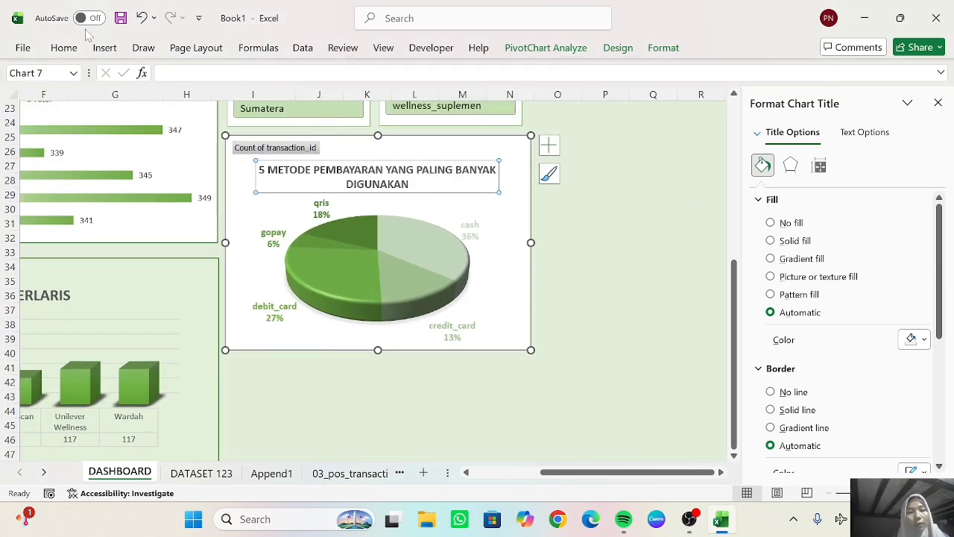
click(63, 47)
click(180, 76)
click(128, 179)
click(248, 77)
click(570, 258)
- Copy the SUMBER TRANSAKSI doughnut chart from DATASET 123 to the DASHBOARD sheet and place it below the payment method pie chart
scroll(572, 257, up, 6)
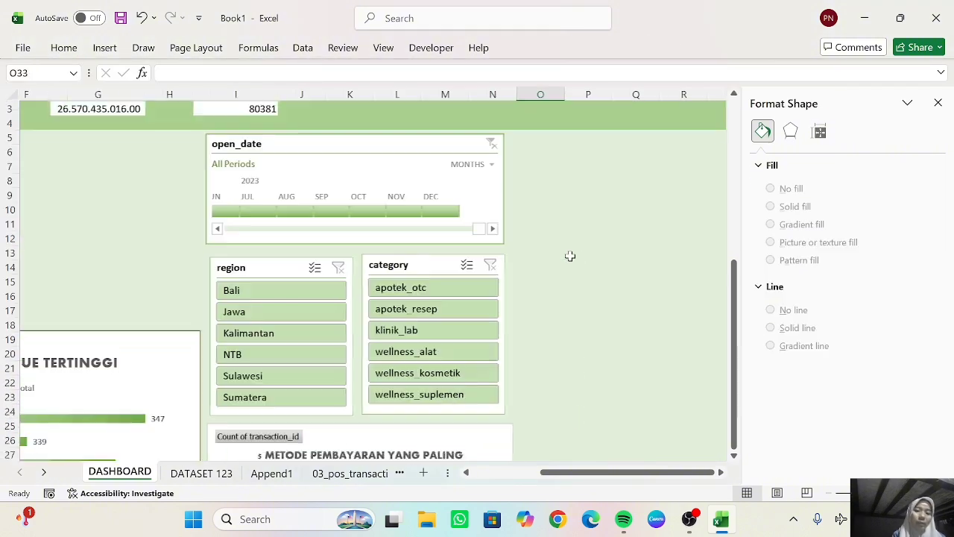
scroll(572, 257, left, 1)
scroll(566, 261, down, 6)
click(201, 472)
scroll(373, 384, down, 7)
click(498, 220)
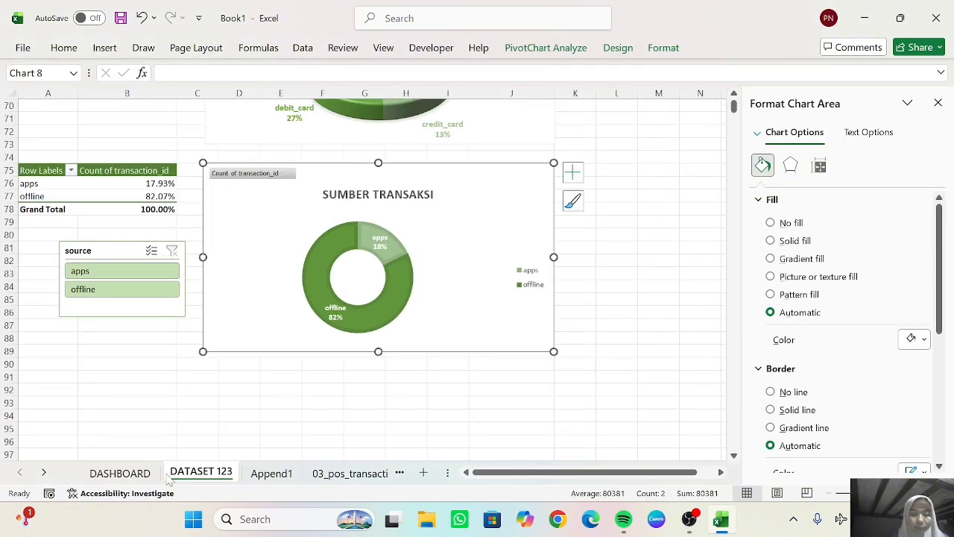
key(ctrl+c)
click(119, 473)
scroll(497, 331, down, 3)
scroll(497, 330, right, 2)
key(ctrl+v)
drag(199, 399, 82, 355)
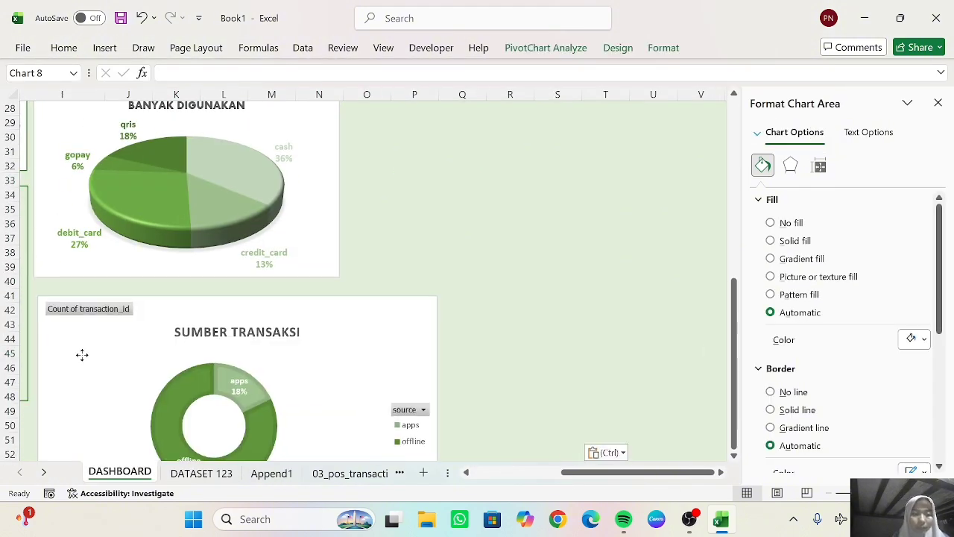
- Narrow the SUMBER TRANSAKSI chart to about the pie chart's width and move it closer beneath that chart
scroll(299, 321, down, 3)
drag(438, 289, 347, 290)
drag(266, 223, 267, 214)
scroll(499, 241, up, 5)
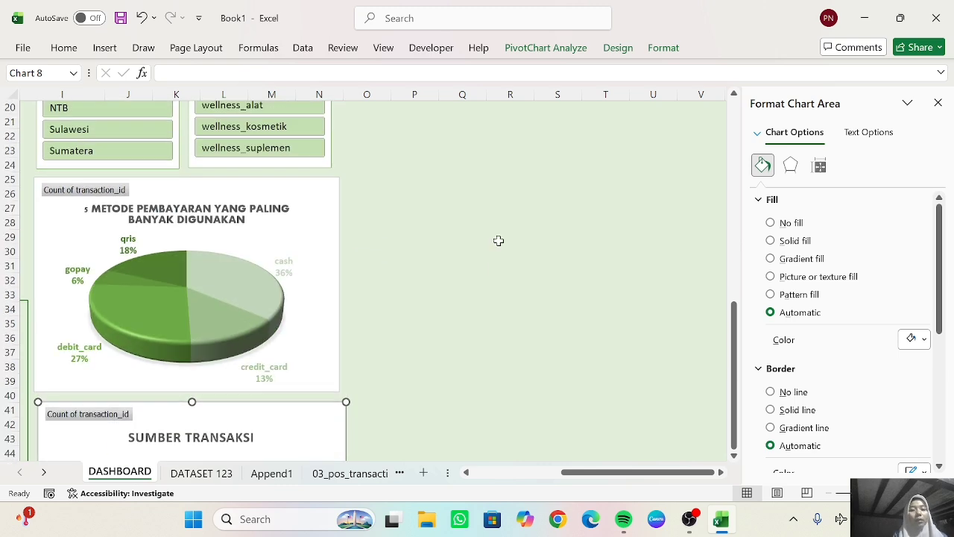
- Move the 5 PRODUK TERLARIS chart down so its top edge lines up with the SUMBER TRANSAKSI chart
scroll(499, 241, left, 3)
scroll(505, 239, down, 3)
drag(337, 184, 335, 261)
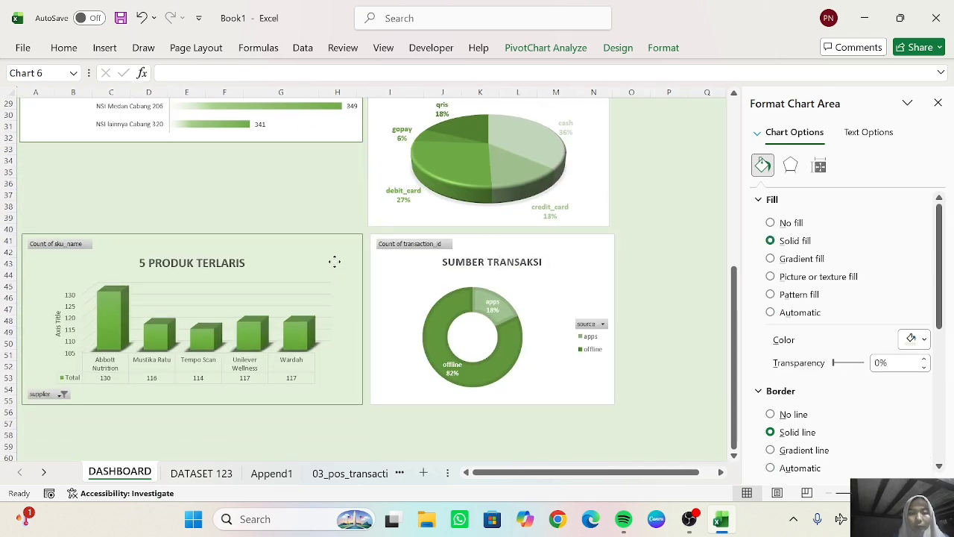
drag(592, 263, 592, 261)
- Copy the source slicer from DATASET 123 to DASHBOARD, place it above the 5 PRODUK TERLARIS chart and widen it to nearly the chart's width
click(228, 475)
click(122, 313)
key(ctrl+c)
click(119, 472)
click(271, 176)
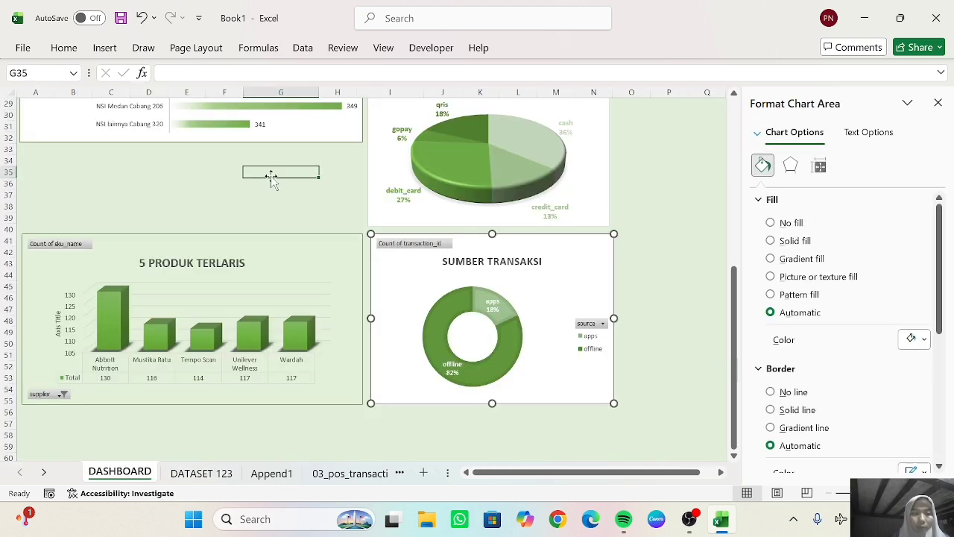
key(ctrl+v)
drag(241, 189, 145, 189)
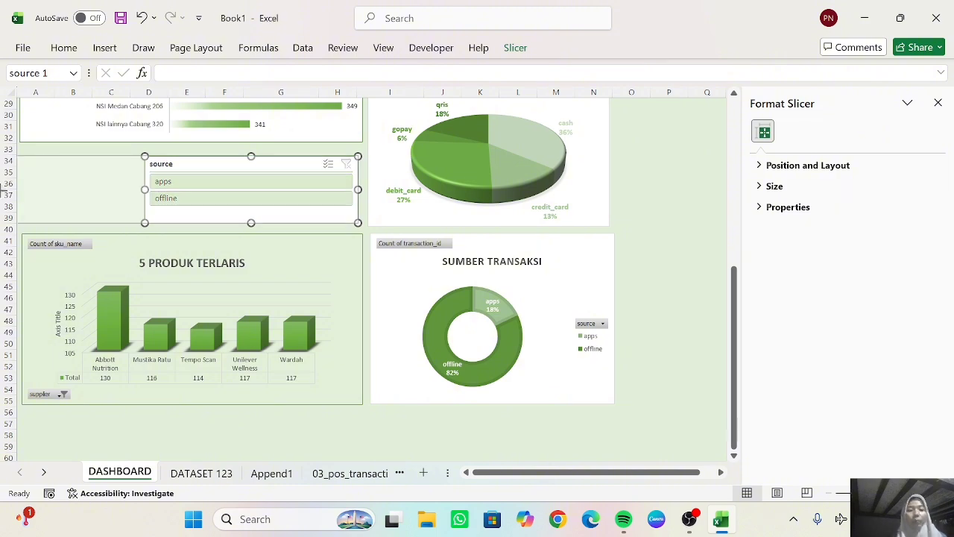
drag(2, 189, 26, 189)
- Shift the payment method pie chart slightly sideways to align its edges with the SUMBER TRANSAKSI chart
click(676, 204)
scroll(676, 203, up, 3)
scroll(676, 204, right, 1)
scroll(677, 204, down, 2)
drag(404, 276, 407, 276)
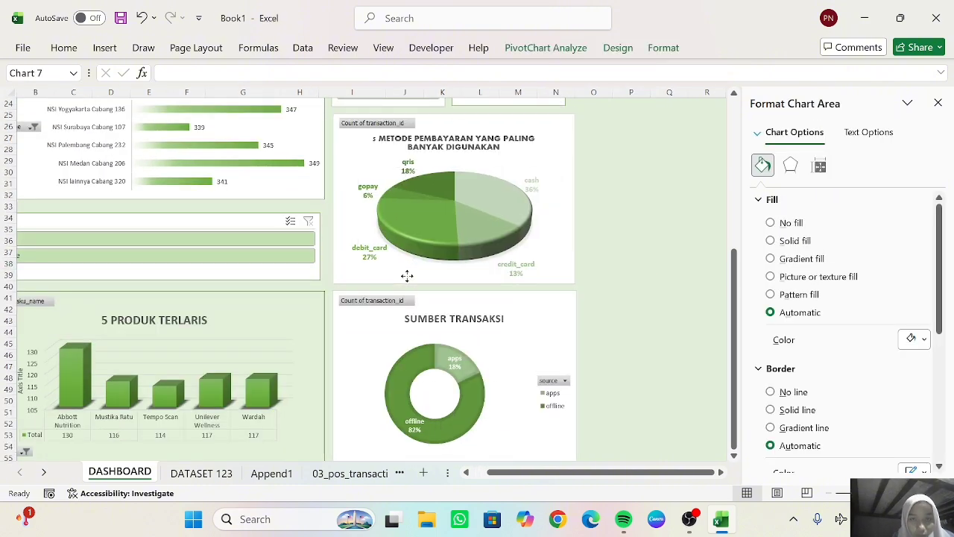
click(607, 217)
scroll(607, 217, up, 3)
scroll(607, 217, left, 1)
click(221, 475)
scroll(321, 392, up, 5)
click(120, 472)
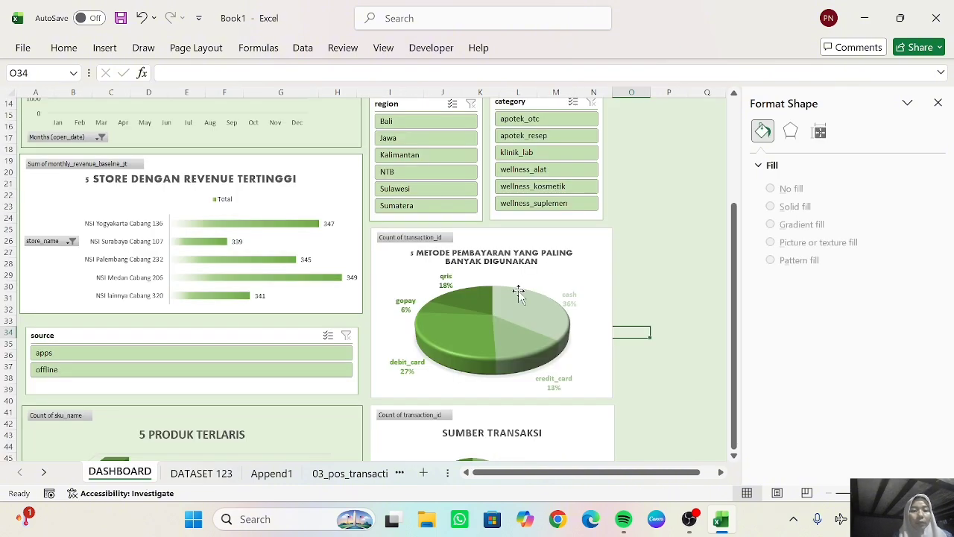
- Give the SUMBER TRANSAKSI chart and the payment method pie chart a solid green border
scroll(519, 294, down, 3)
click(589, 317)
scroll(895, 420, down, 1)
click(700, 372)
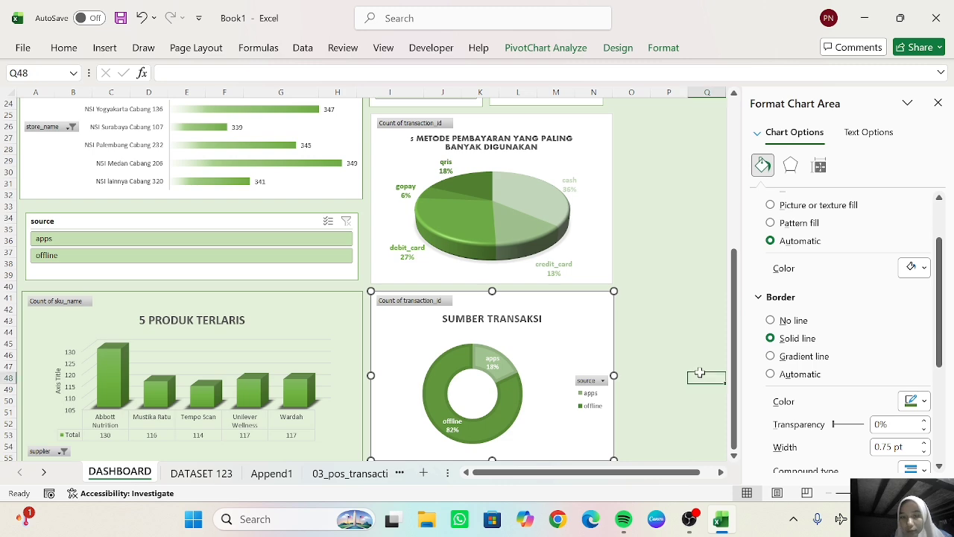
click(602, 158)
click(773, 410)
scroll(904, 420, down, 1)
click(690, 359)
scroll(690, 361, down, 1)
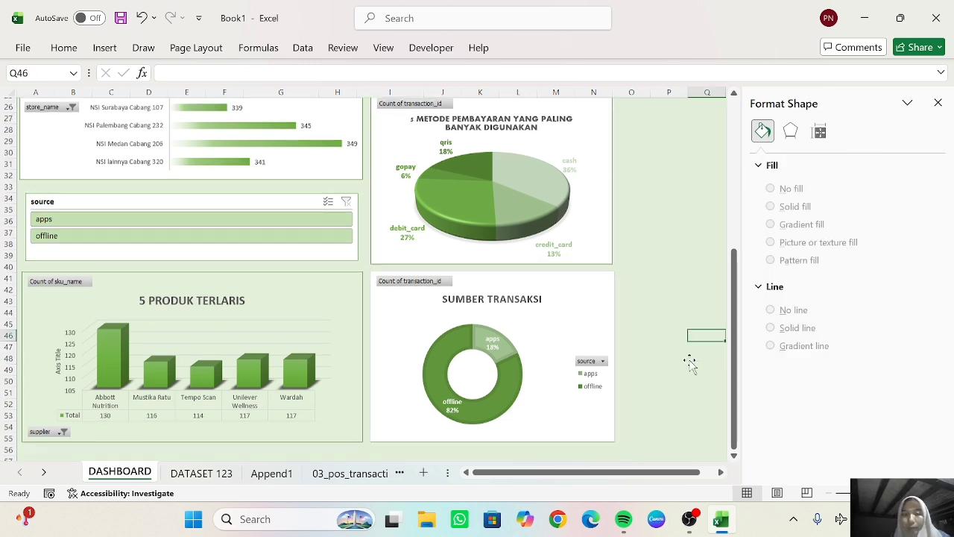
- Nudge the source slicer to align its left edge with the charts above and below it
scroll(691, 363, up, 4)
click(187, 343)
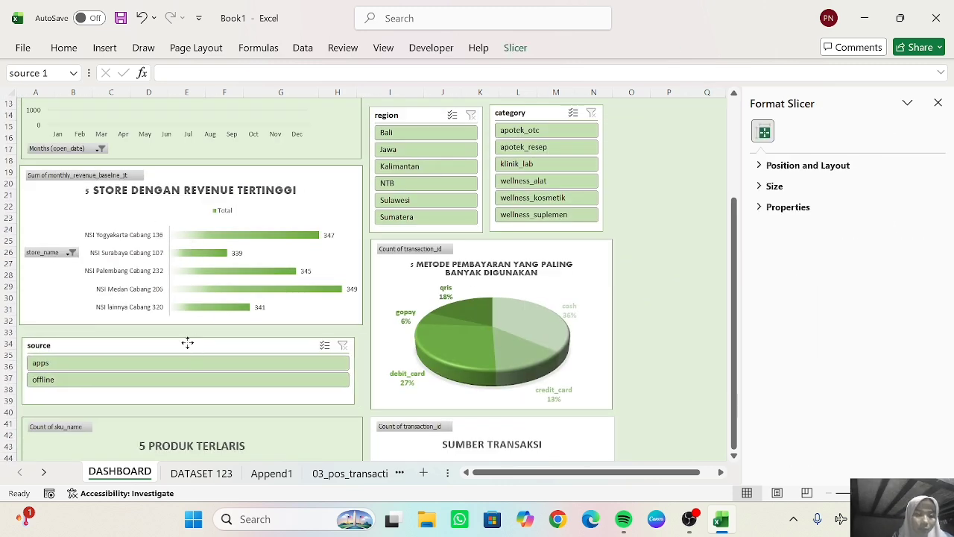
click(643, 287)
scroll(659, 312, down, 1)
scroll(660, 314, up, 4)
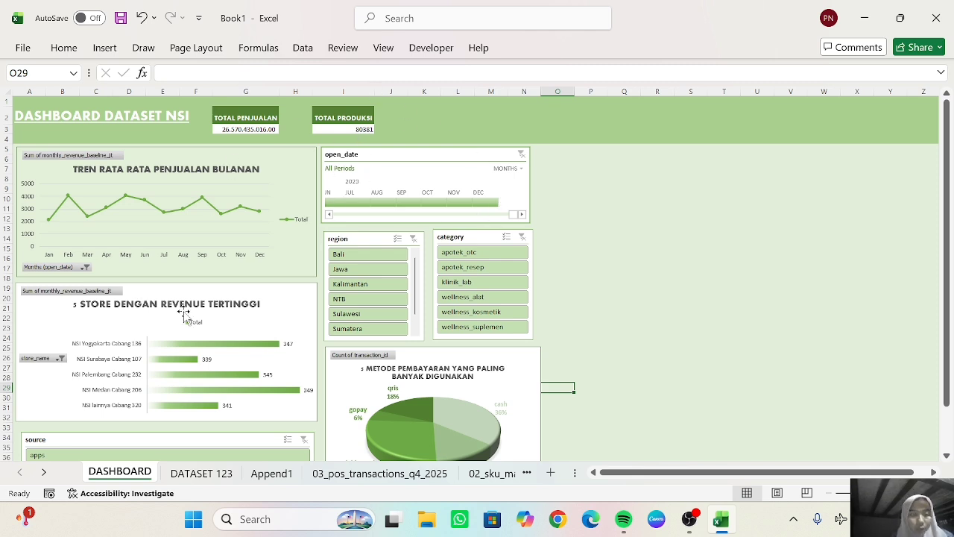
- Switch the open_date timeline to years and filter the dashboard by 2022, 2020 and finally 2018
click(519, 168)
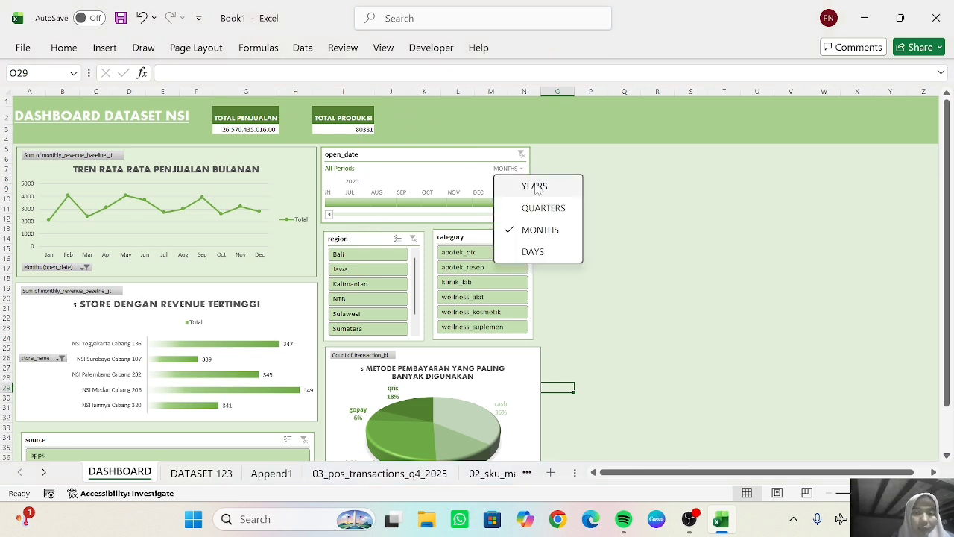
click(531, 185)
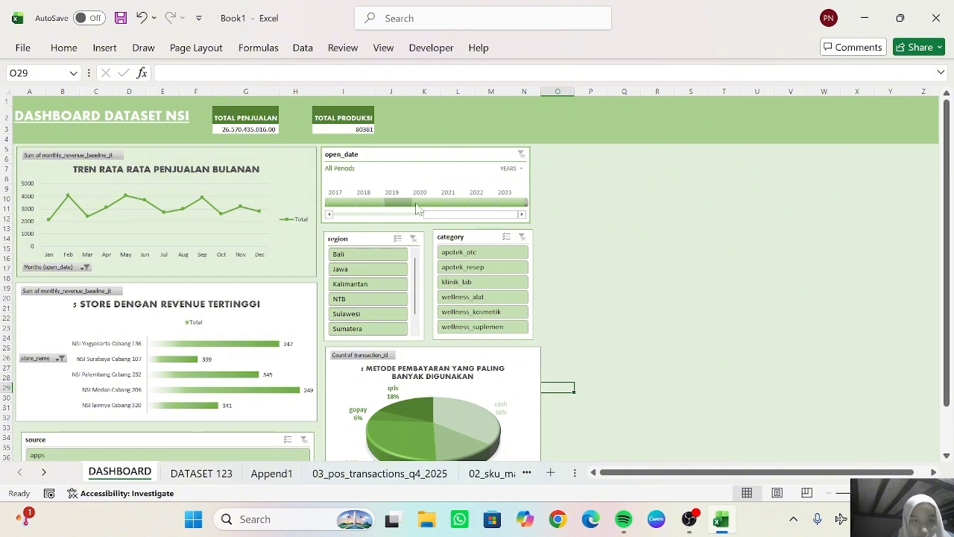
click(512, 202)
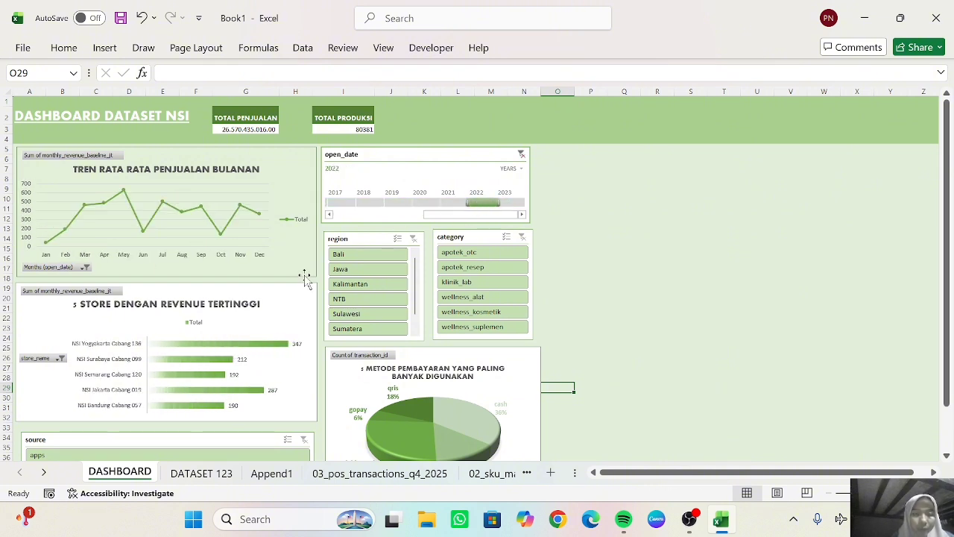
click(419, 204)
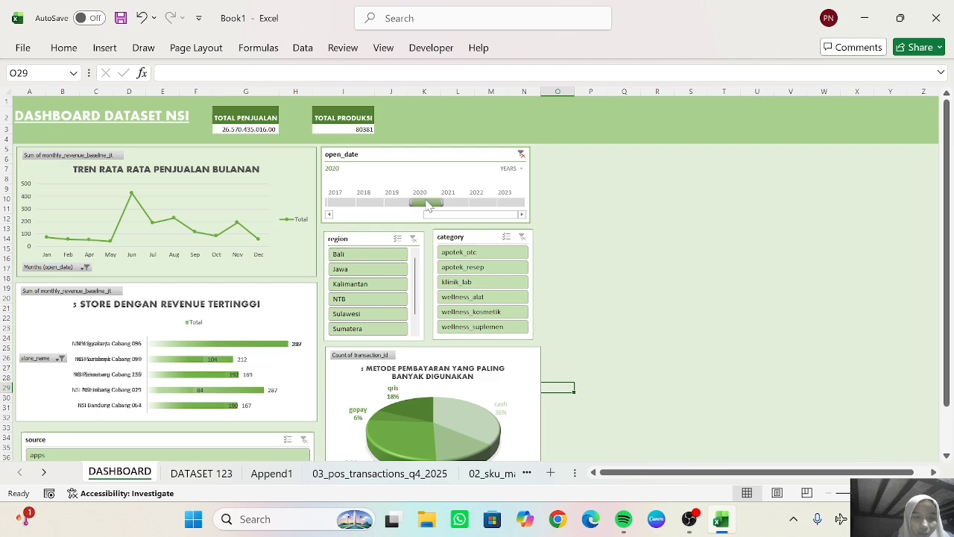
click(371, 202)
scroll(530, 267, down, 9)
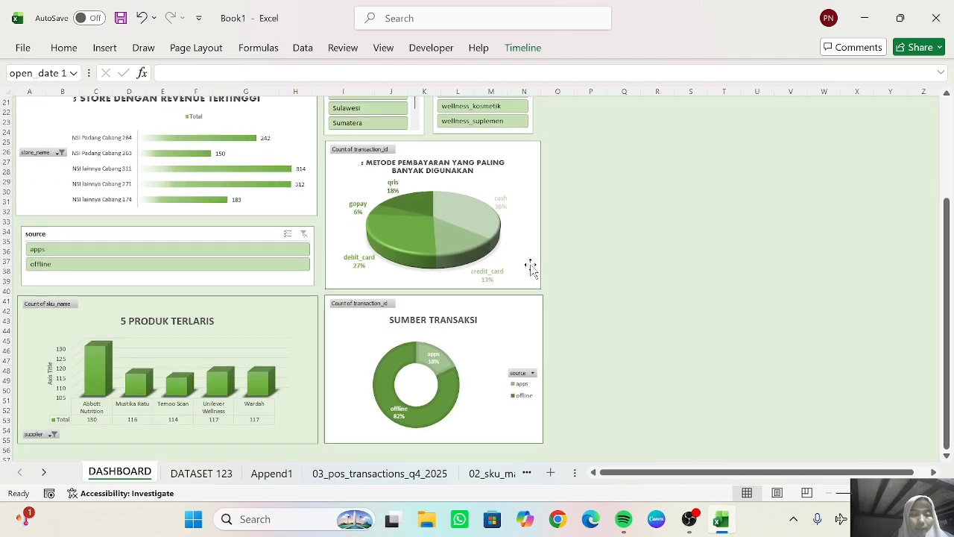
scroll(530, 267, up, 9)
scroll(639, 277, down, 2)
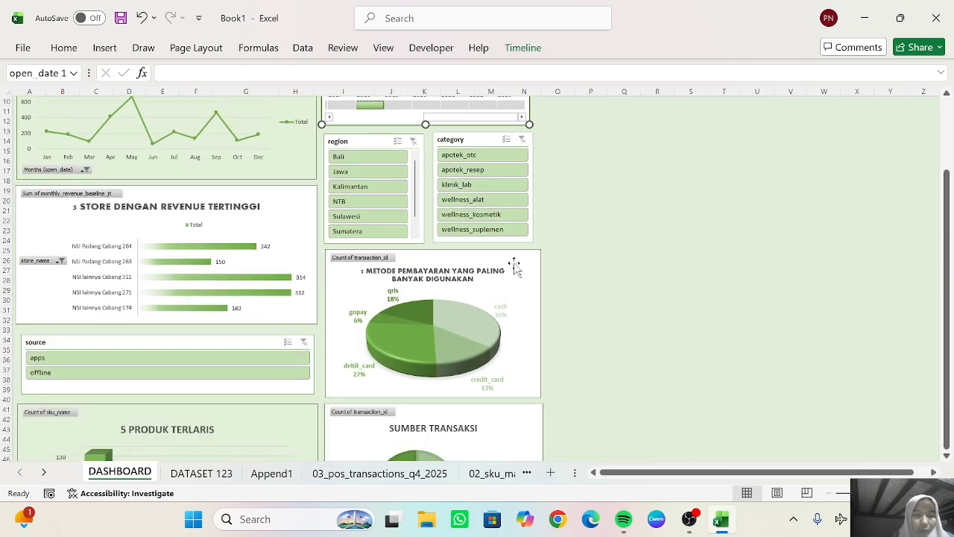
- Filter the dashboard by region with the slicer, first Bali and finally Sumatera
click(369, 167)
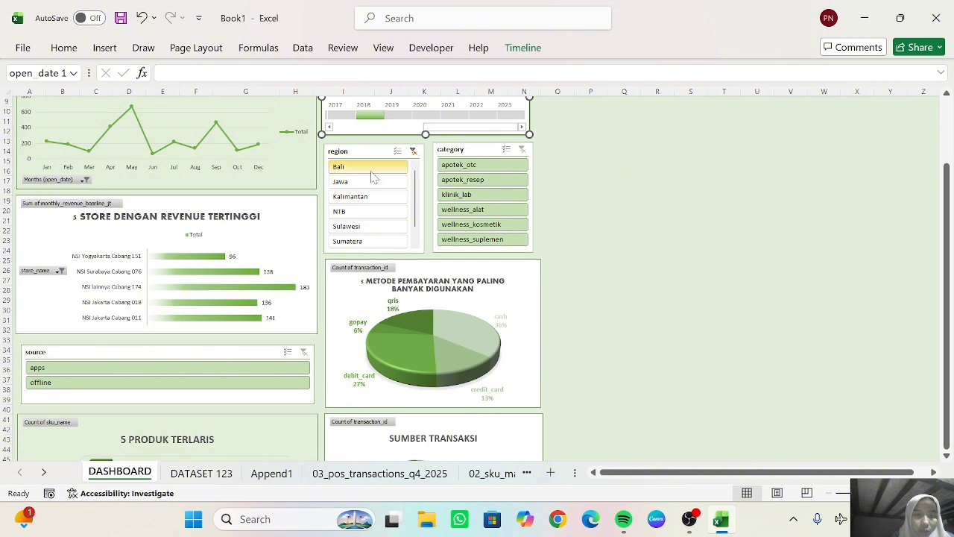
click(358, 241)
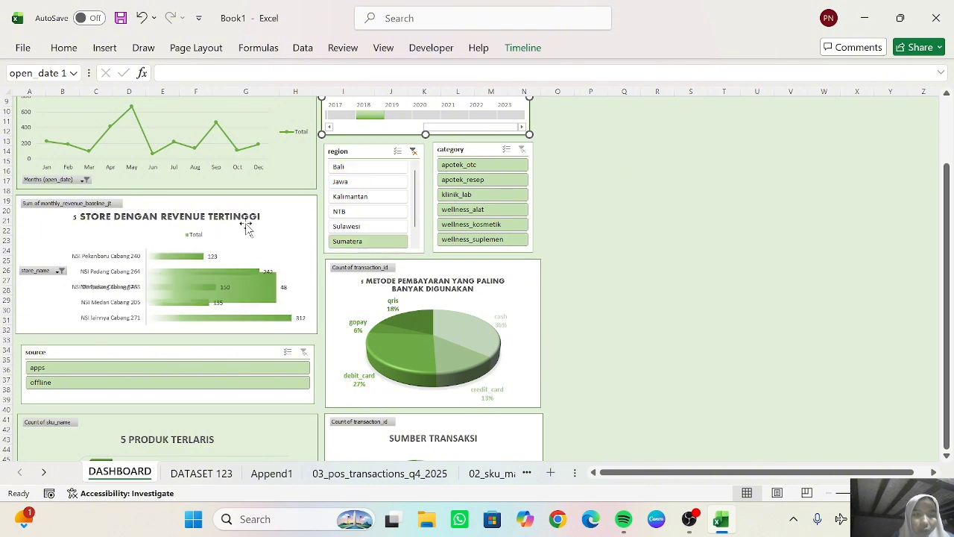
scroll(279, 234, up, 1)
scroll(284, 233, down, 2)
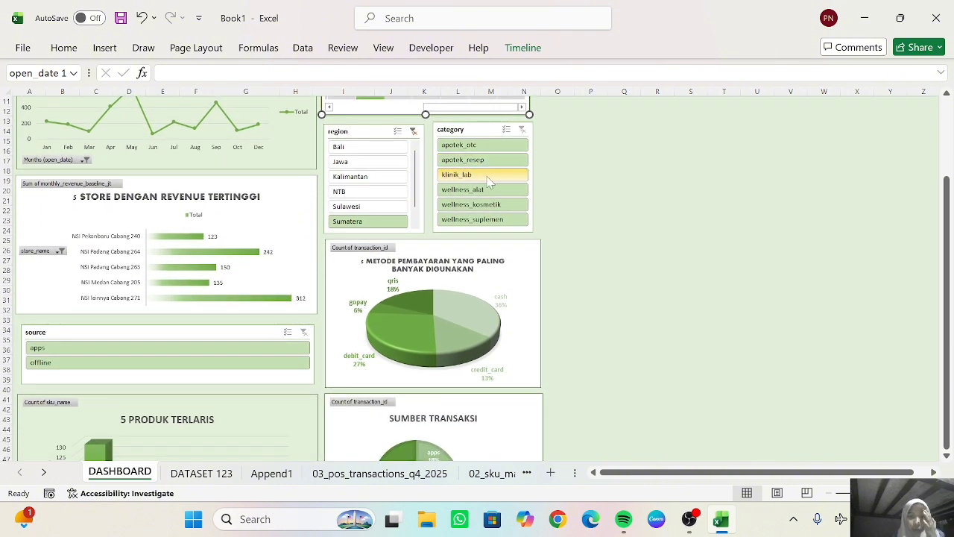
- Step the category slicer through apotek_otc, apotek_resep, klinik_lab, wellness_alat and wellness_kosmetik, ending on wellness_suplemen, and compare the 5 PRODUK TERLARIS chart
scroll(488, 181, down, 1)
click(494, 126)
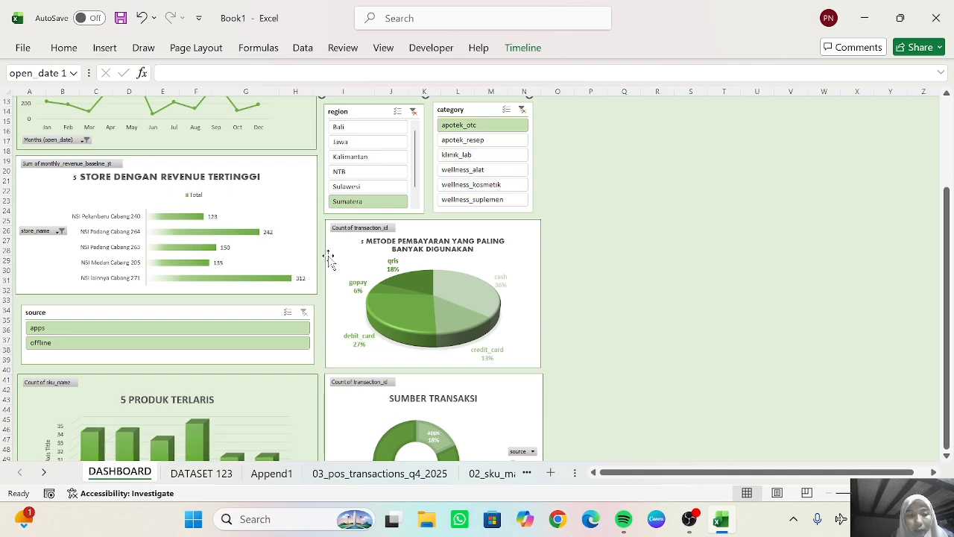
scroll(328, 258, down, 2)
ctrl+scroll(324, 262, down, 2)
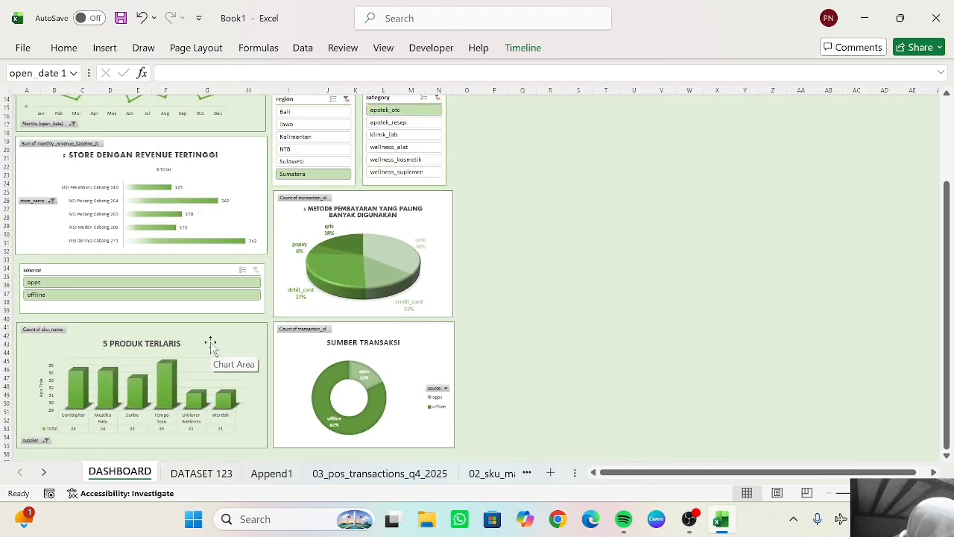
click(387, 122)
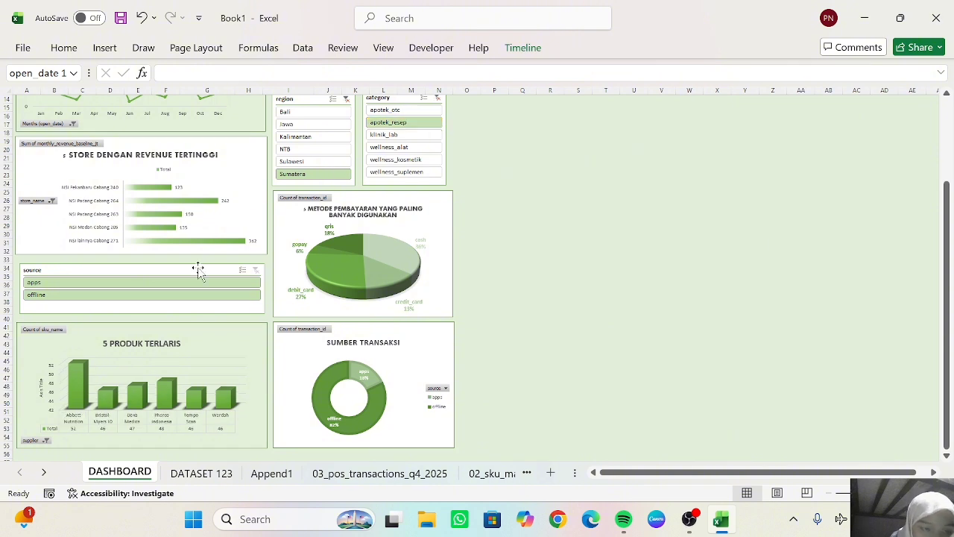
click(406, 135)
click(389, 147)
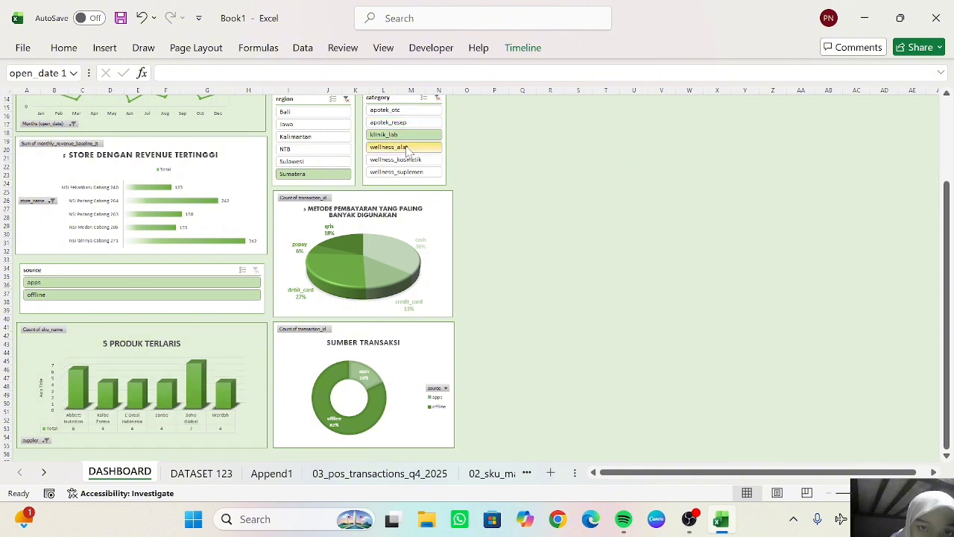
click(408, 161)
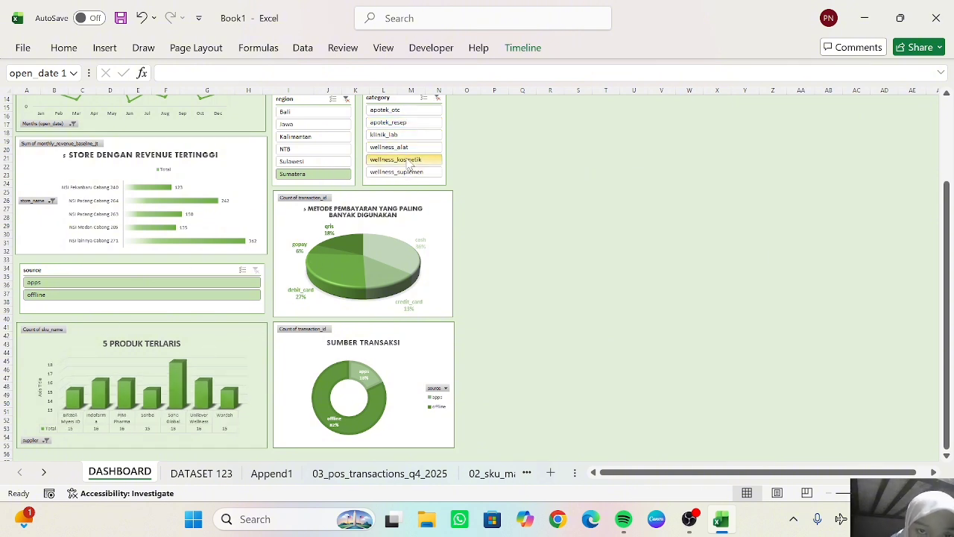
click(418, 172)
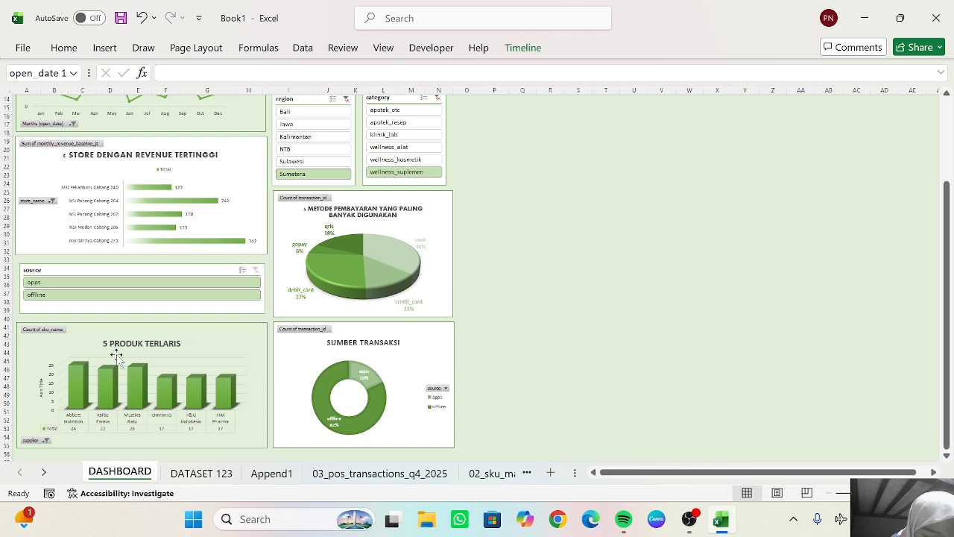
scroll(482, 278, down, 2)
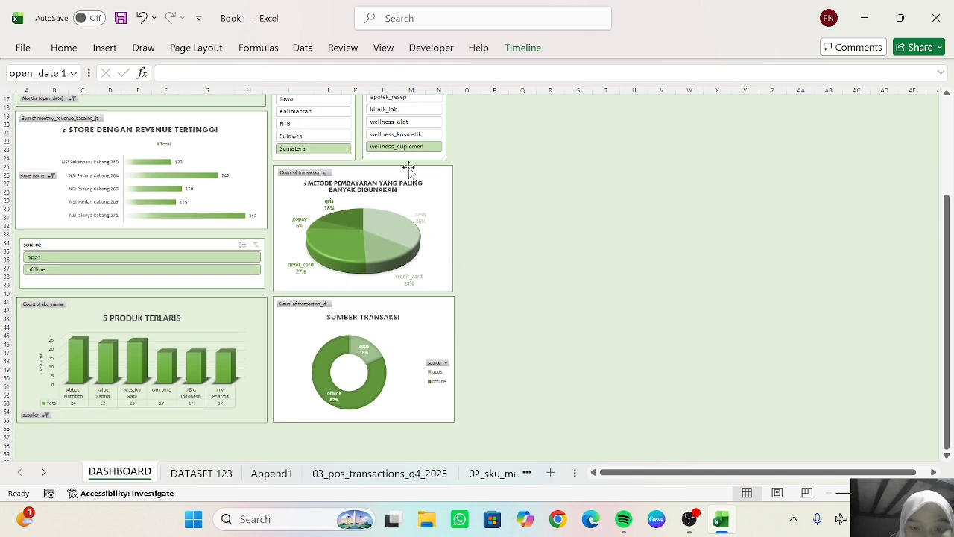
- Filter the payment method and SUMBER TRANSAKSI charts by source, first apps and finally offline
click(140, 258)
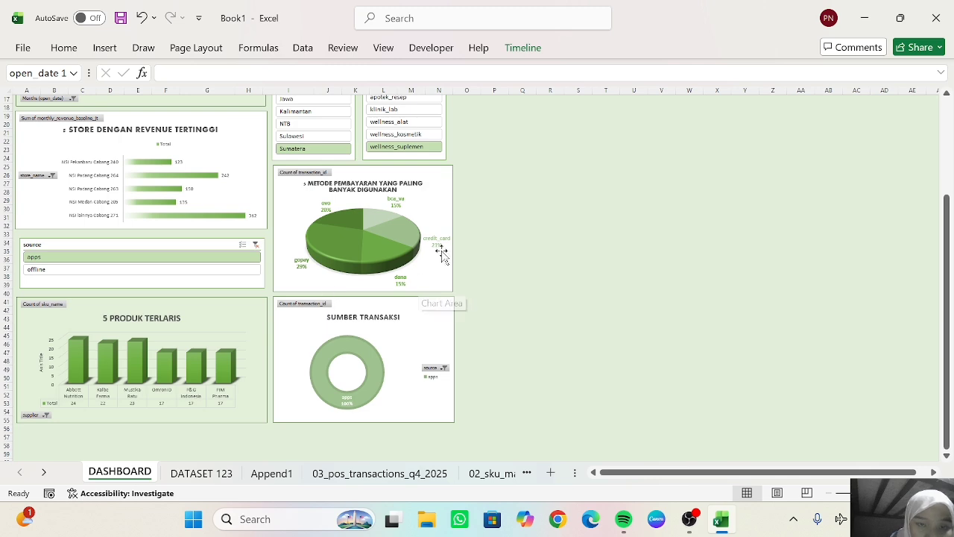
click(171, 270)
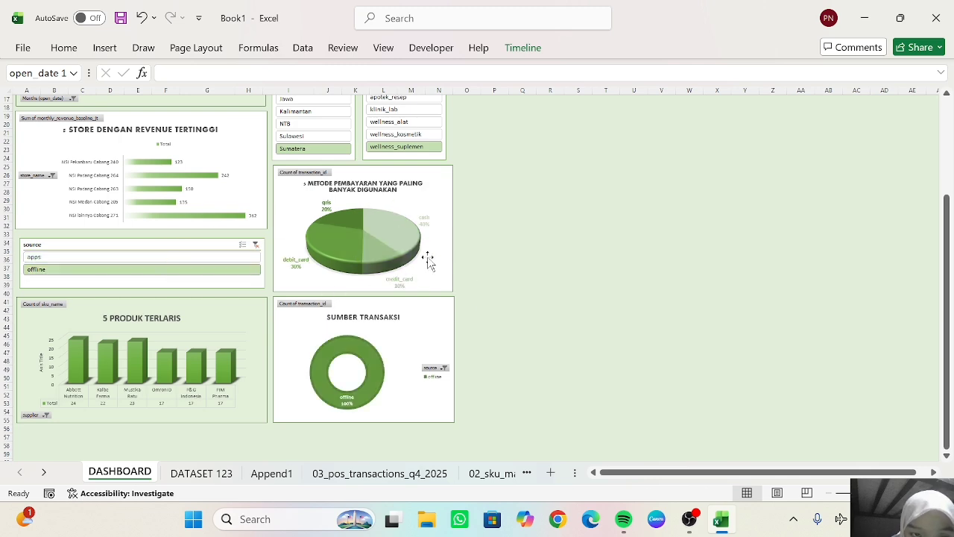
ctrl+scroll(512, 316, down, 1)
scroll(511, 317, up, 5)
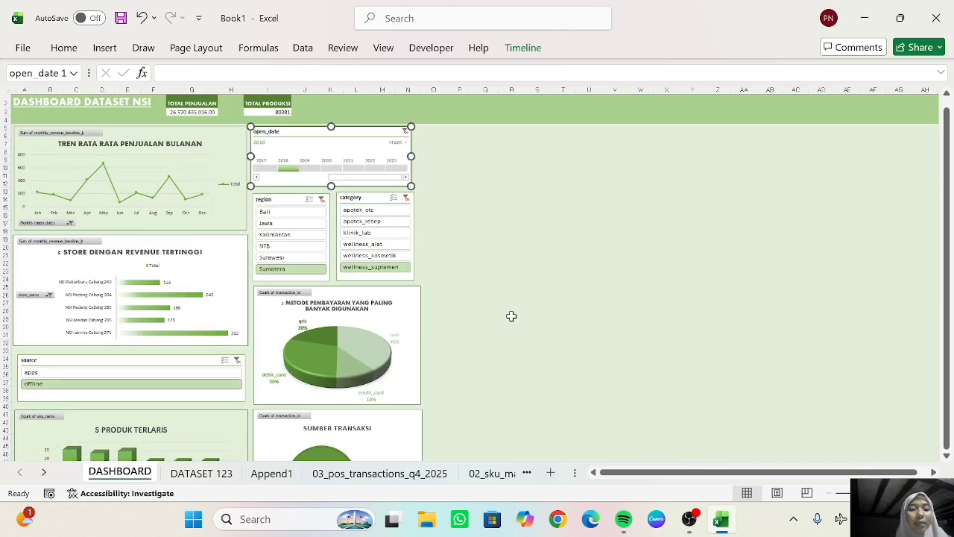
scroll(511, 316, down, 5)
- Look through the DATASET 123 and Append1 sheets behind the dashboard, and return to DASHBOARD
click(202, 472)
scroll(358, 387, down, 10)
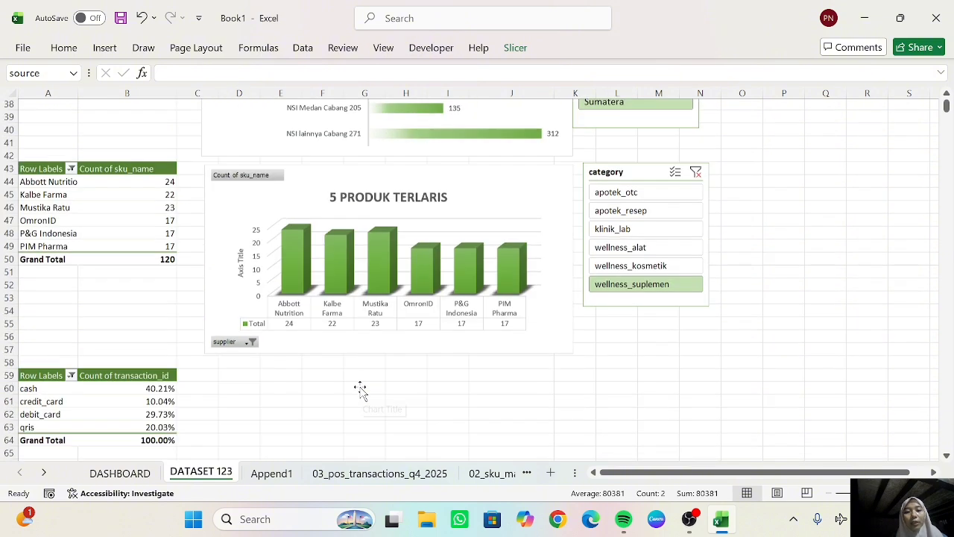
click(270, 474)
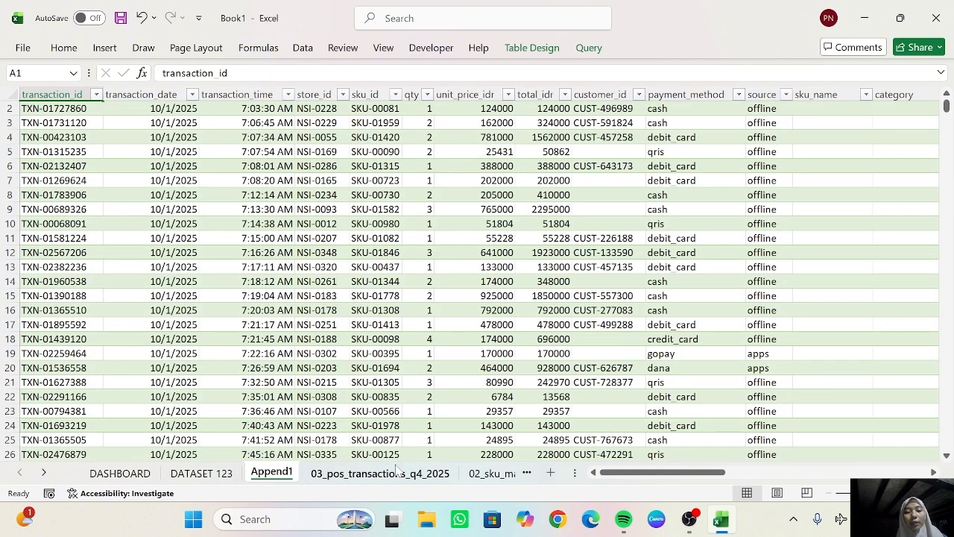
click(120, 473)
scroll(597, 355, up, 5)
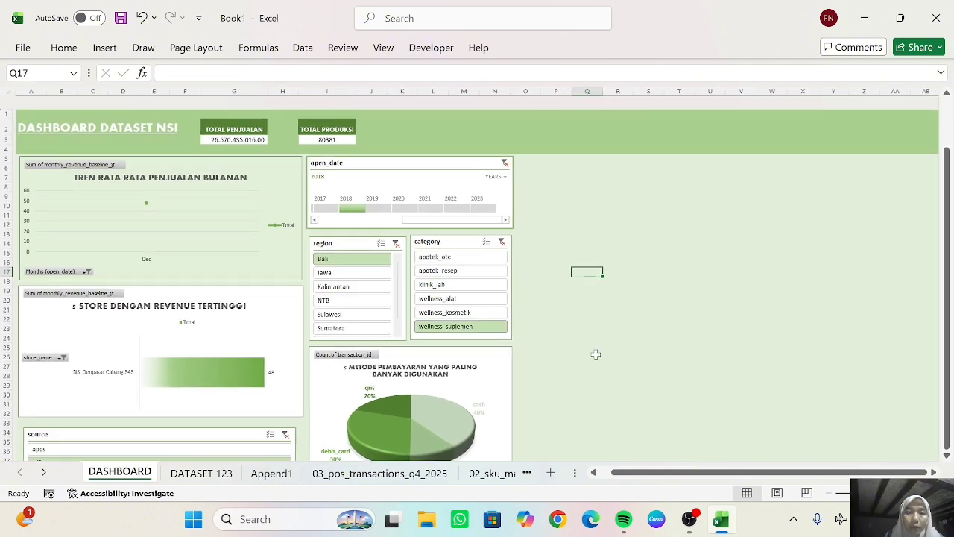
scroll(596, 355, down, 1)
click(300, 132)
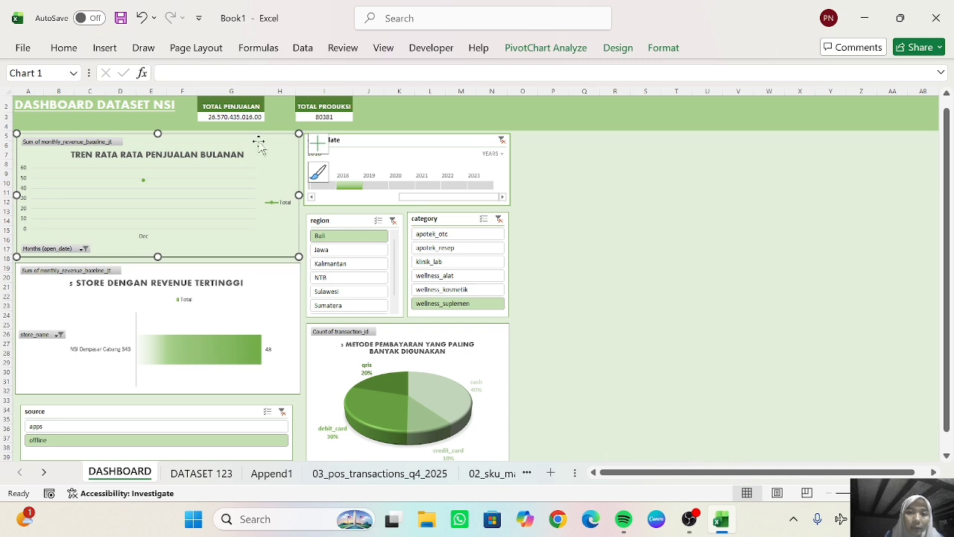
click(548, 47)
click(278, 155)
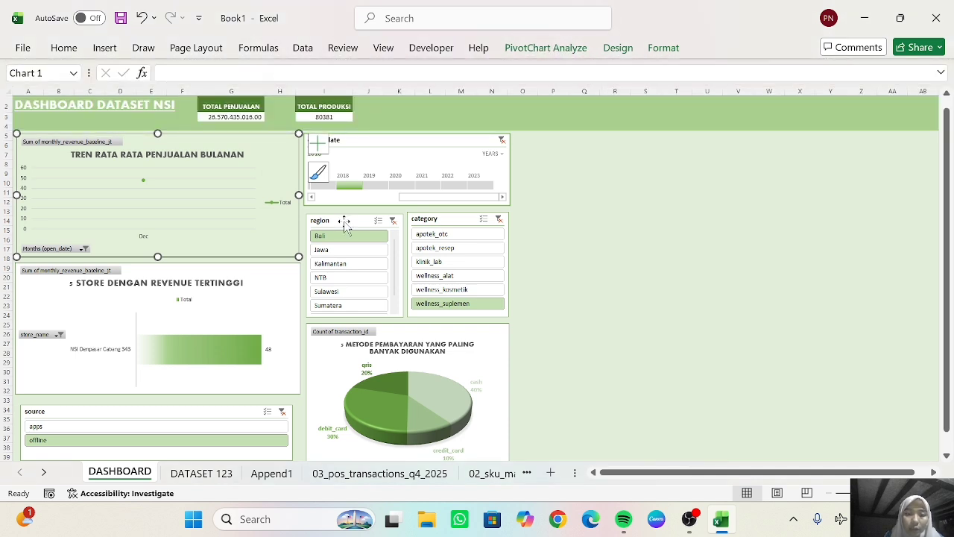
- Step the region slicer through Jawa, Bali, Kalimantan, NTB and Sulawesi, ending on Sumatera, and review the dashboard charts
click(366, 257)
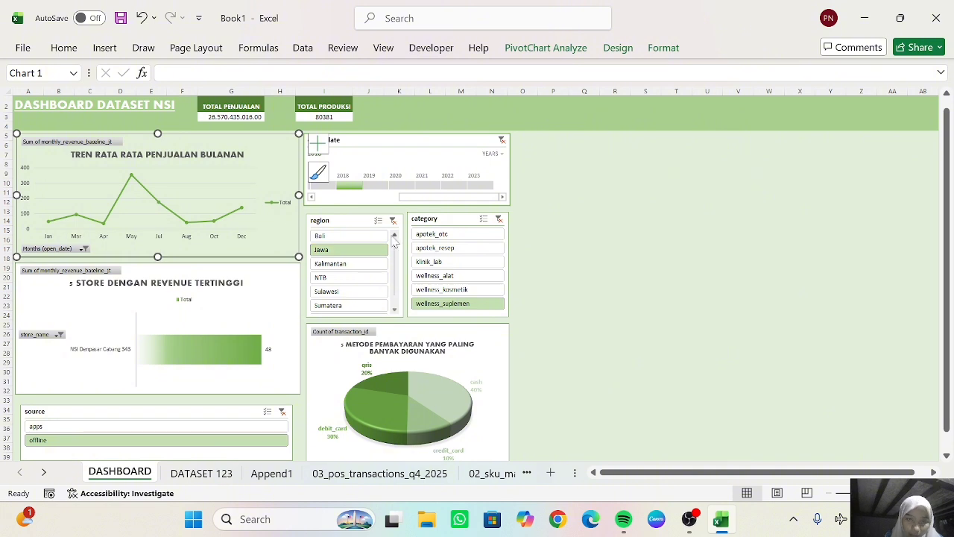
click(339, 237)
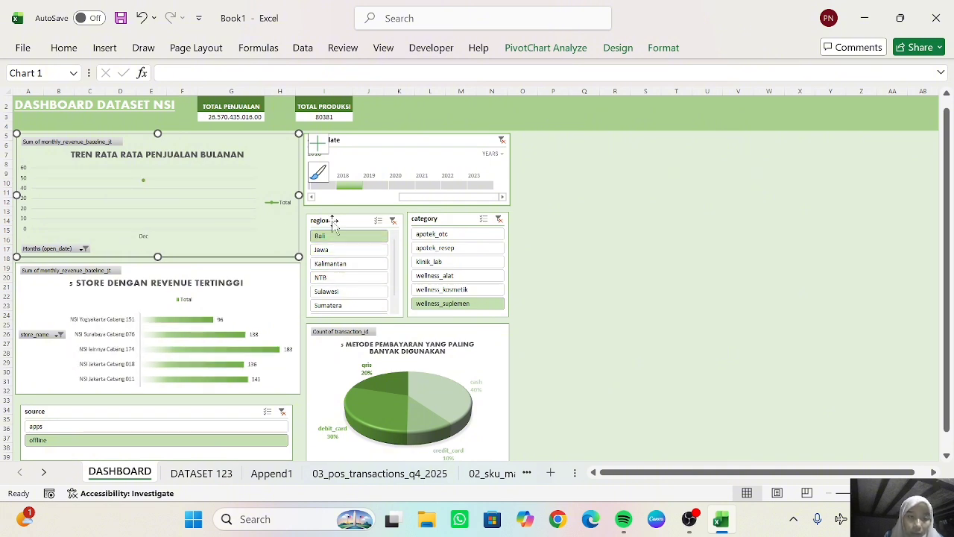
click(344, 265)
click(343, 291)
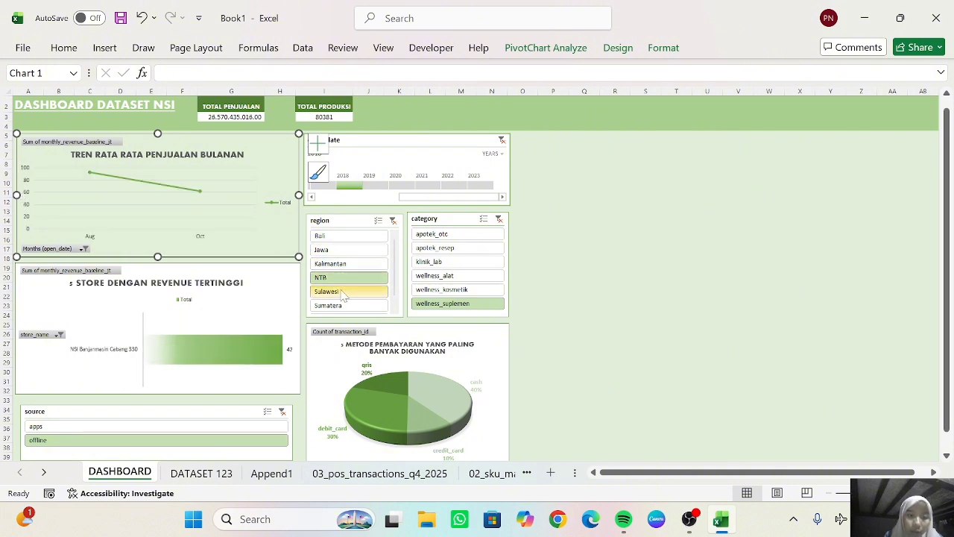
click(343, 305)
scroll(393, 286, down, 1)
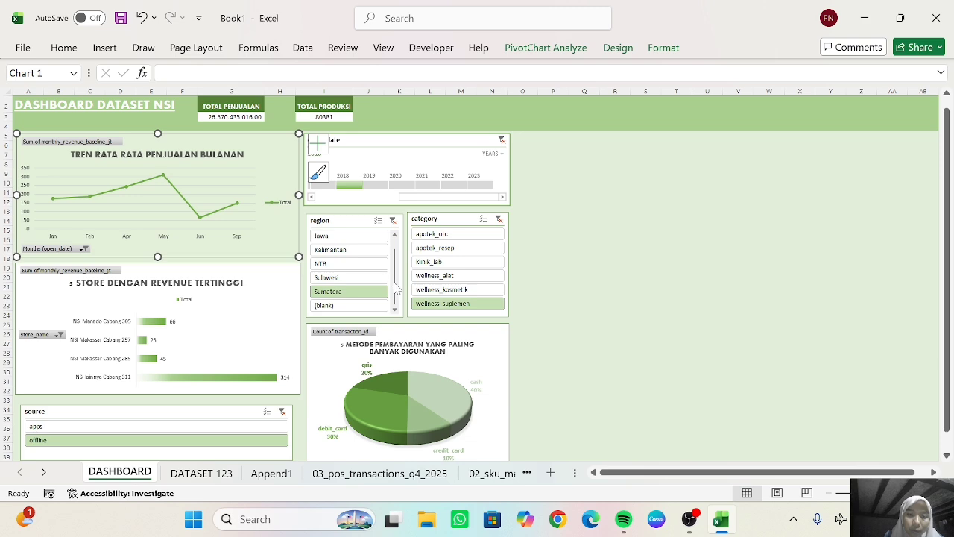
scroll(396, 288, up, 1)
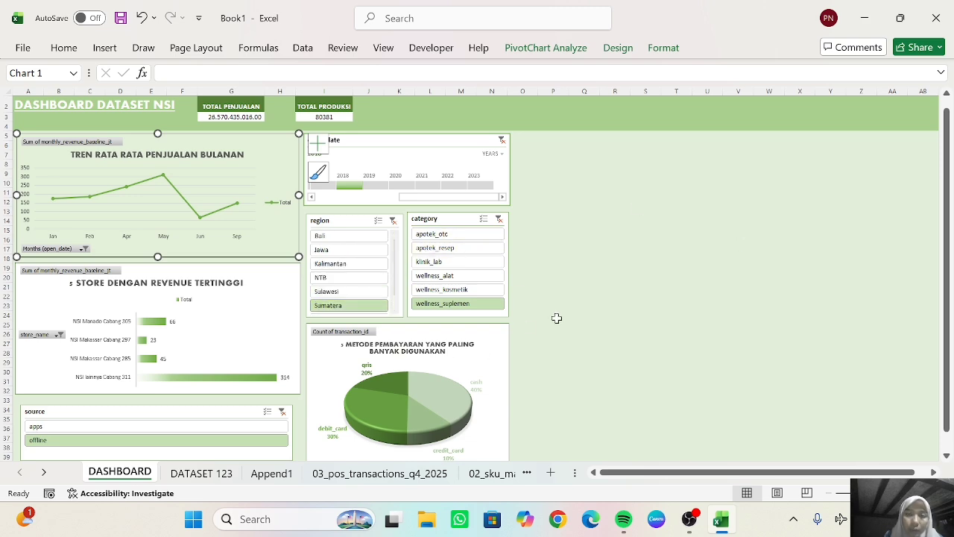
scroll(556, 319, down, 7)
scroll(557, 319, up, 8)
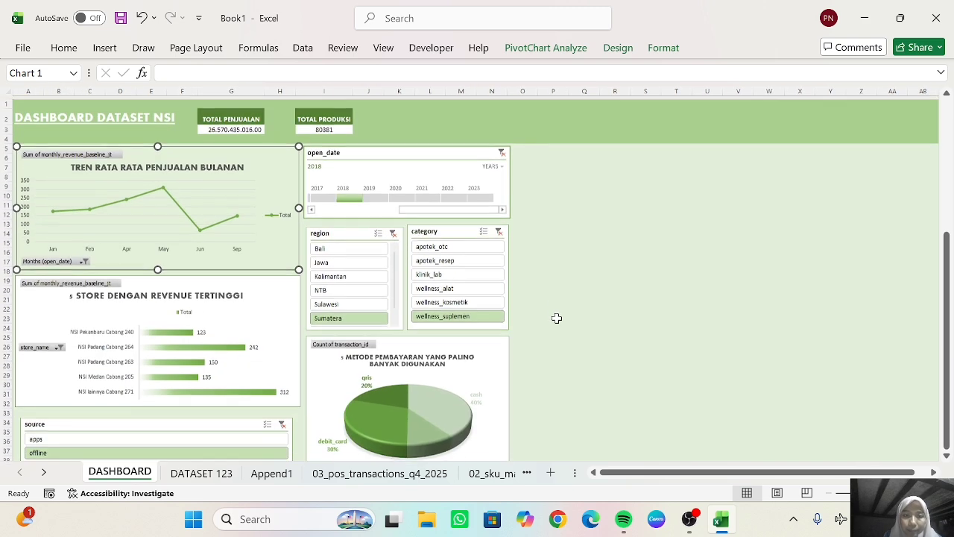